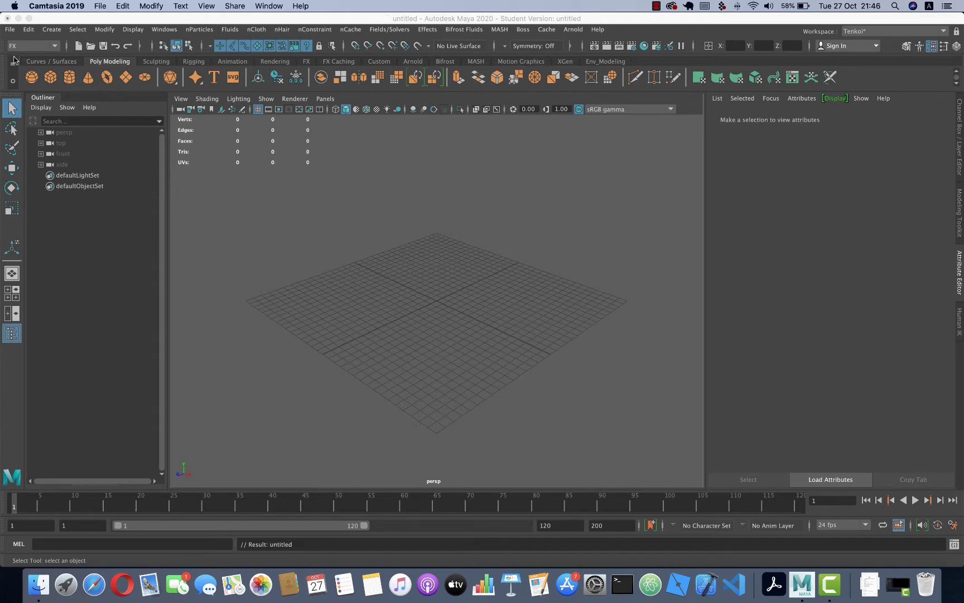
Create a new Maya project named Maya_RigidBodies in the Desktop folder and make it current
left_click(9, 30)
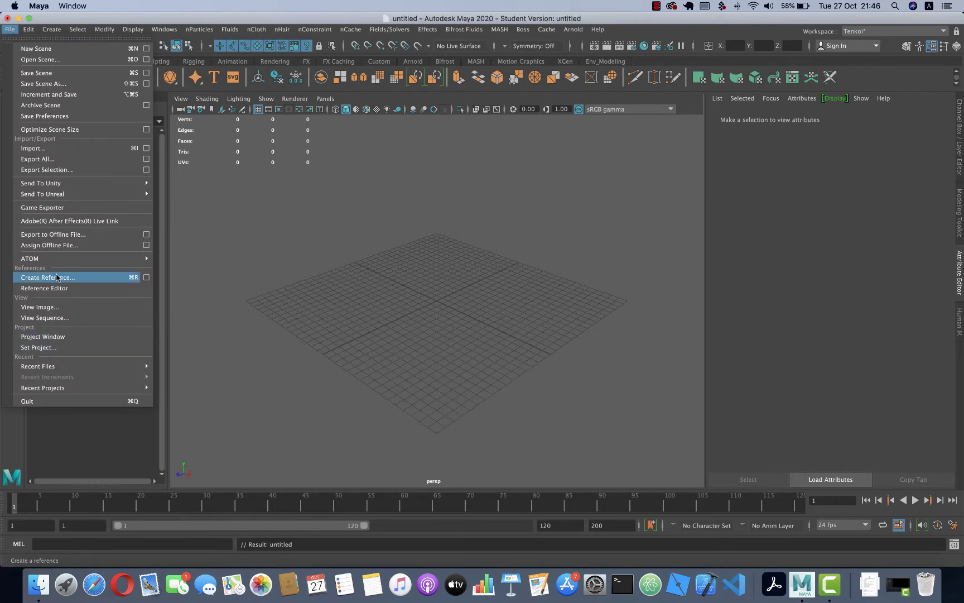
left_click(97, 338)
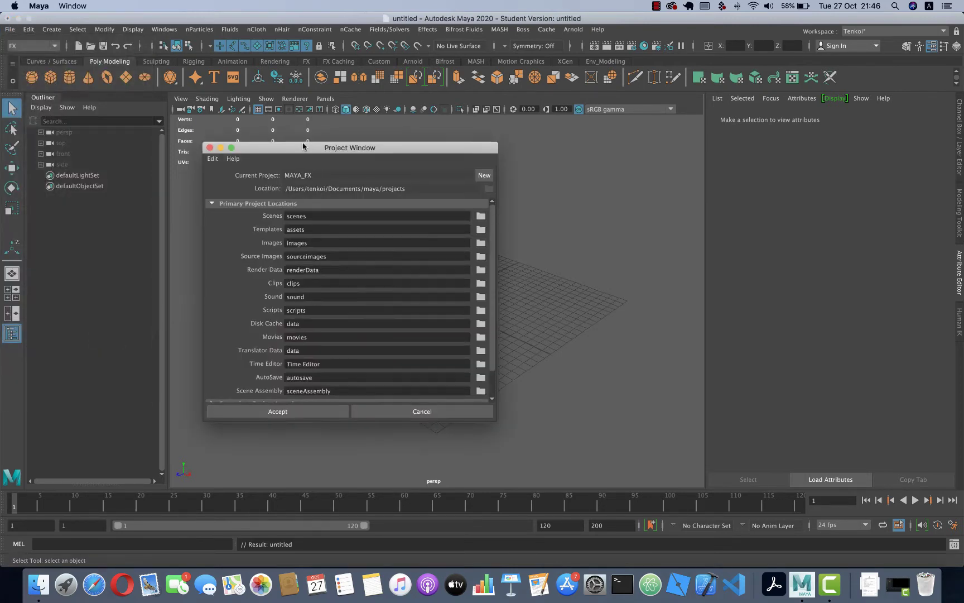
left_click_drag(291, 143, 401, 146)
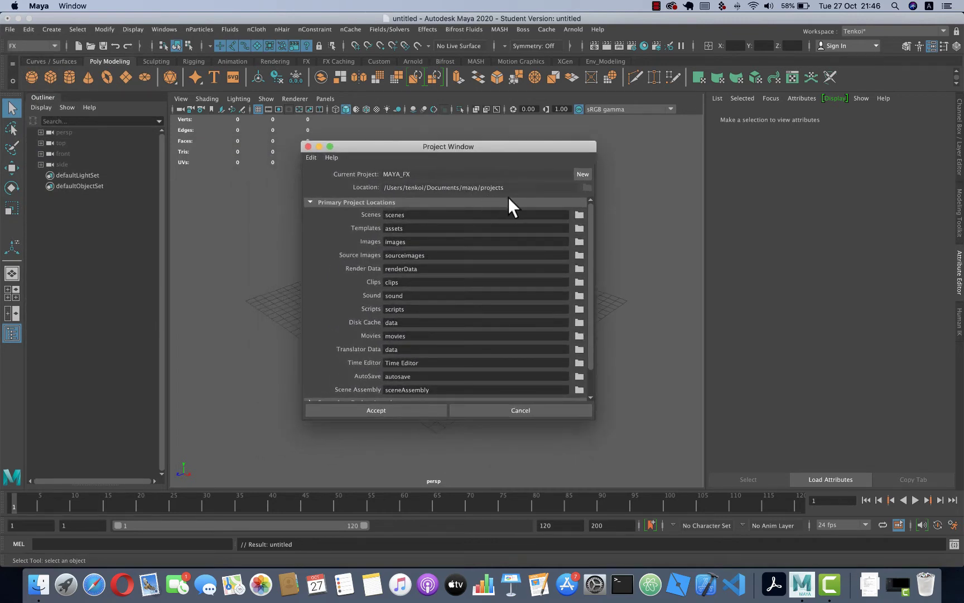
left_click(583, 174)
left_click_drag(444, 174, 348, 172)
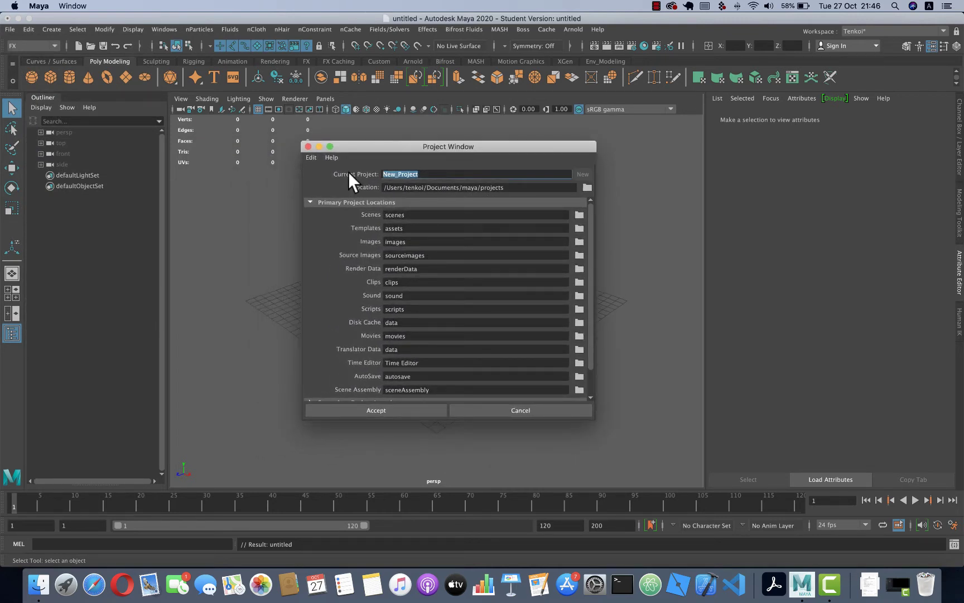
type("Maya_")
type("R")
type("igidBodies")
left_click(587, 187)
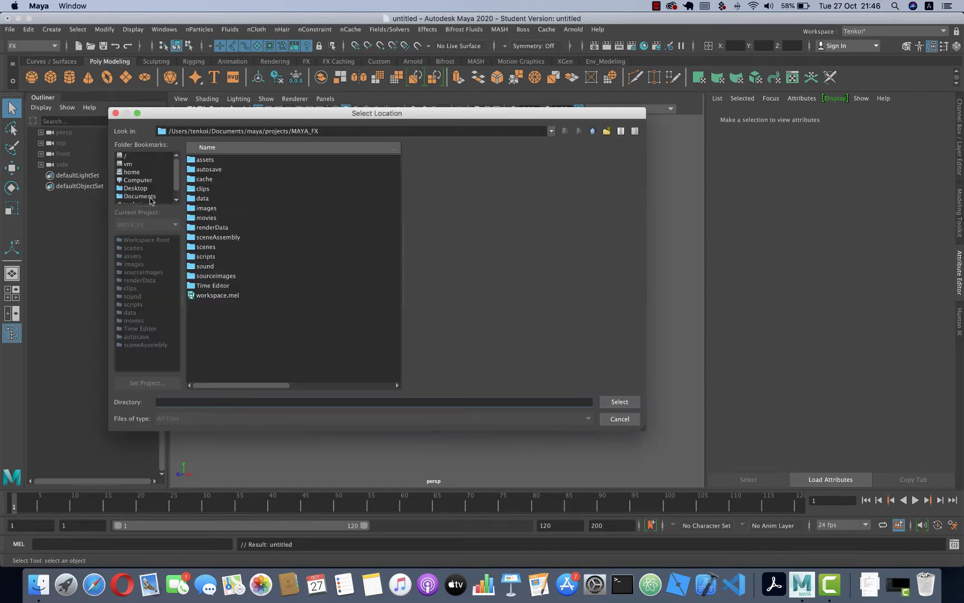
left_click(137, 188)
left_click(619, 402)
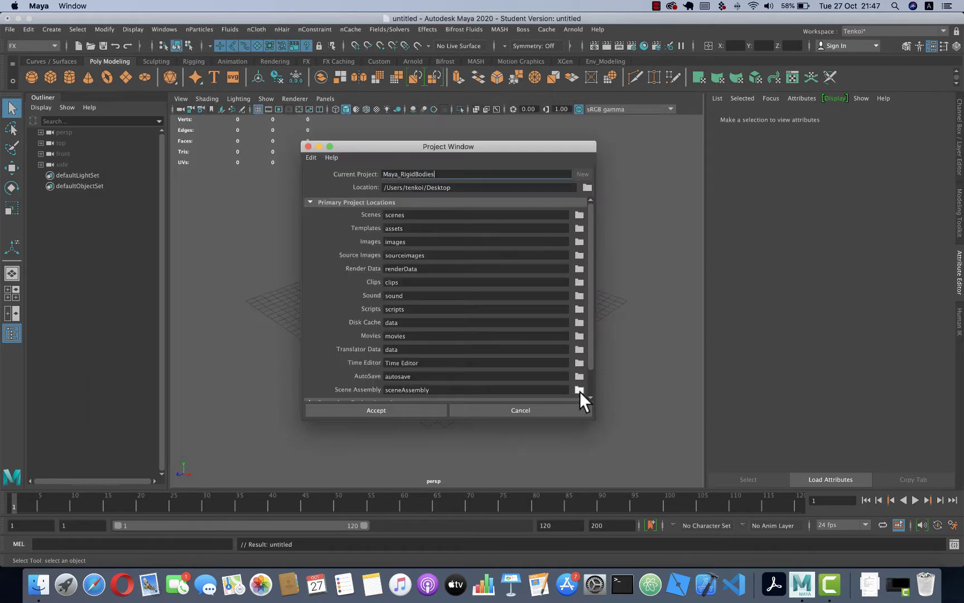
left_click(392, 414)
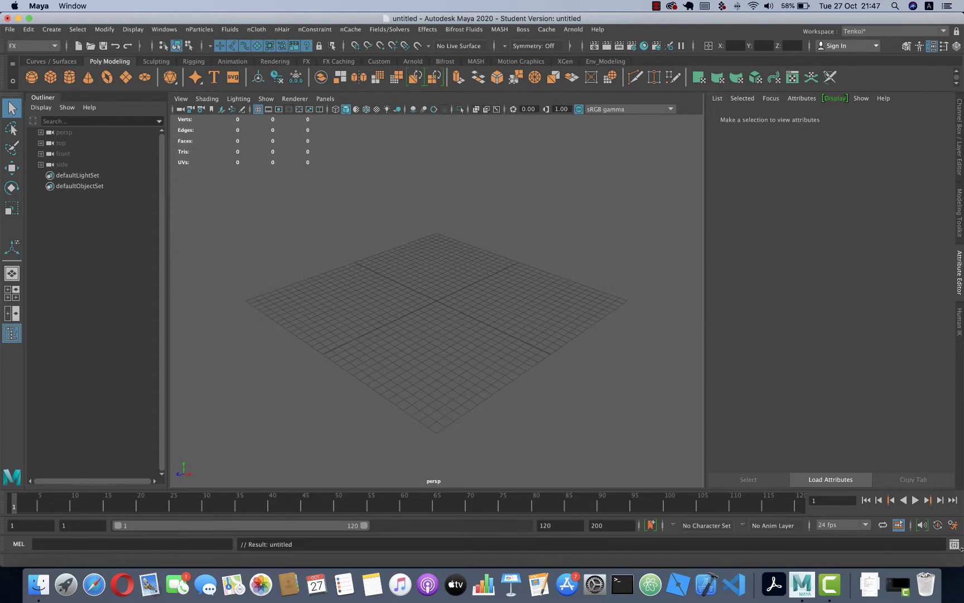
Save preferences with centimeter linear working units and 'Play every frame' playback speed
left_click(954, 525)
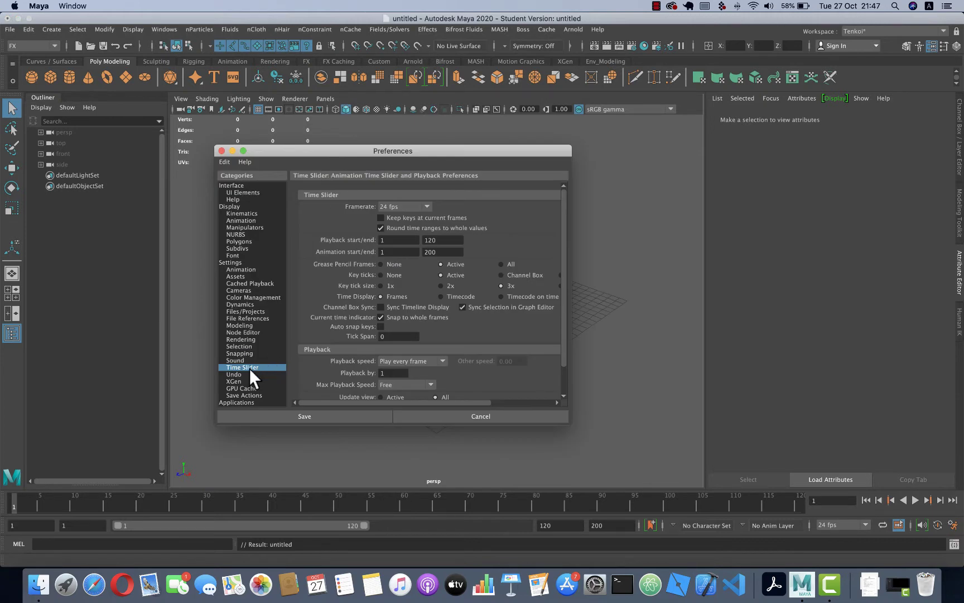
left_click(231, 262)
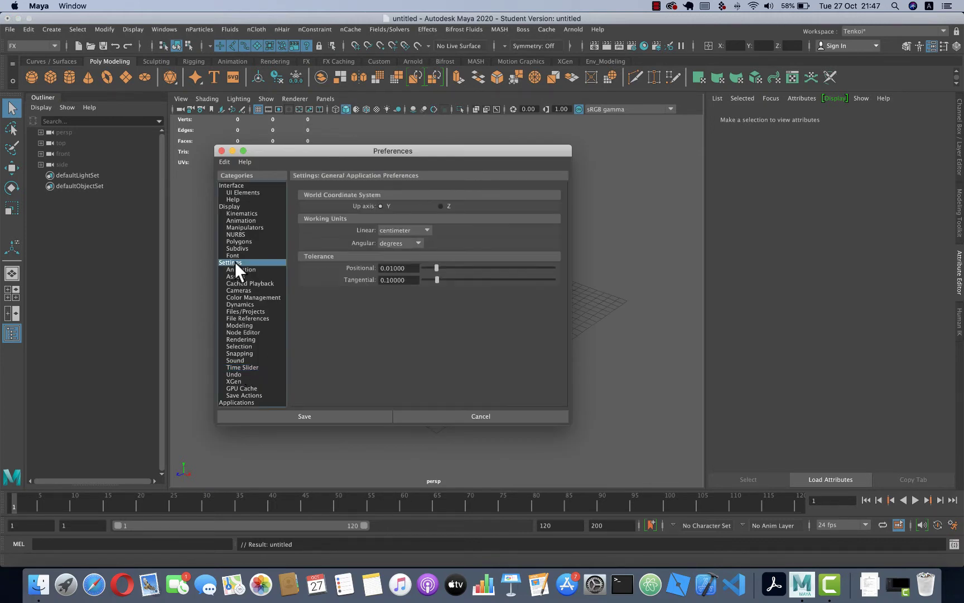
left_click(427, 230)
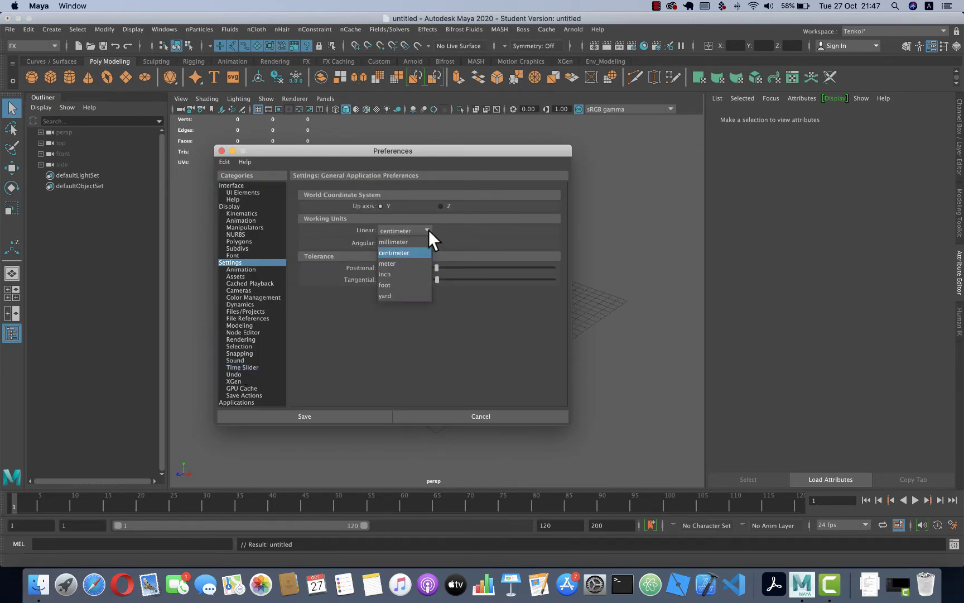
left_click(424, 252)
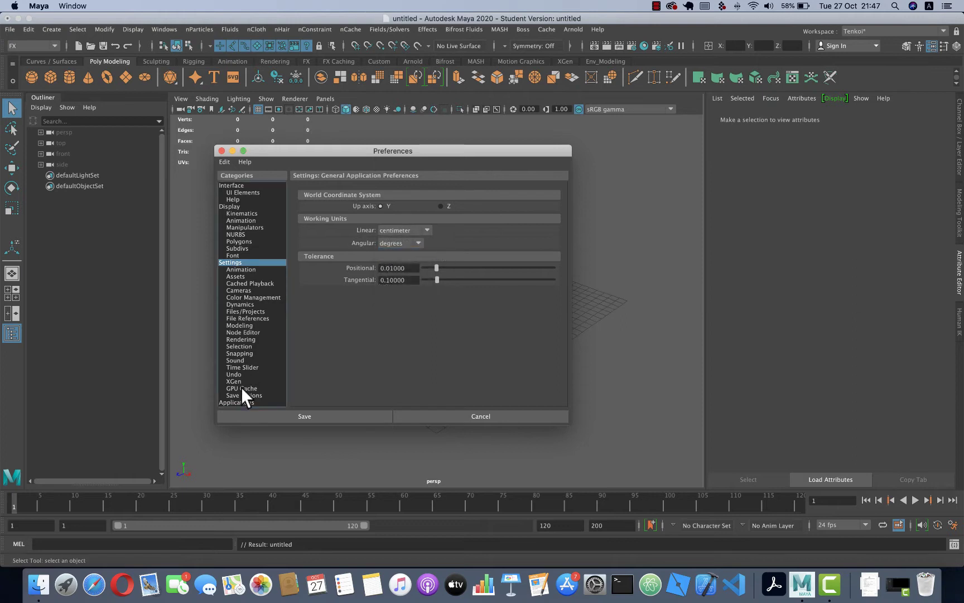
left_click(249, 367)
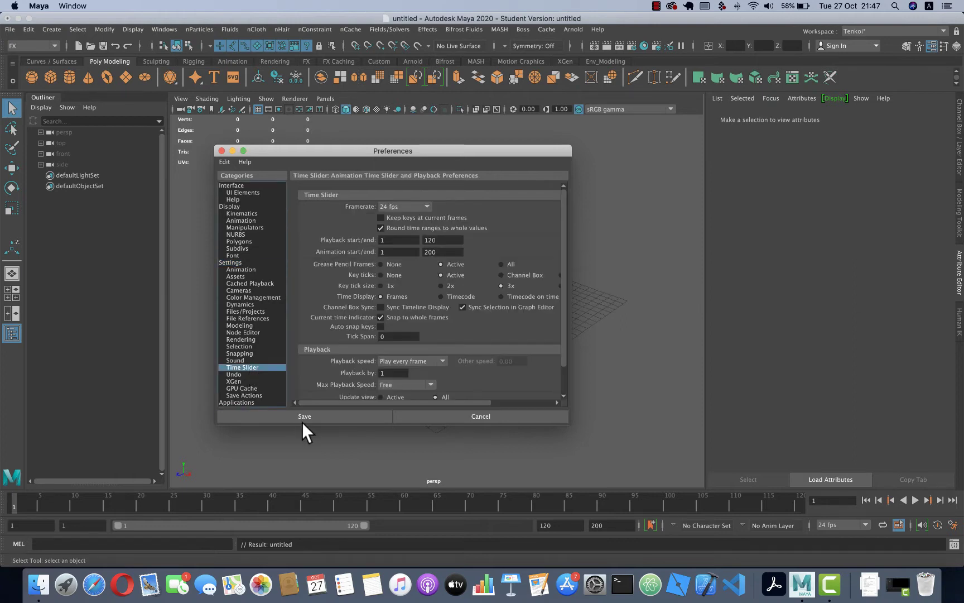
scroll(387, 361, "down", 2)
left_click(415, 328)
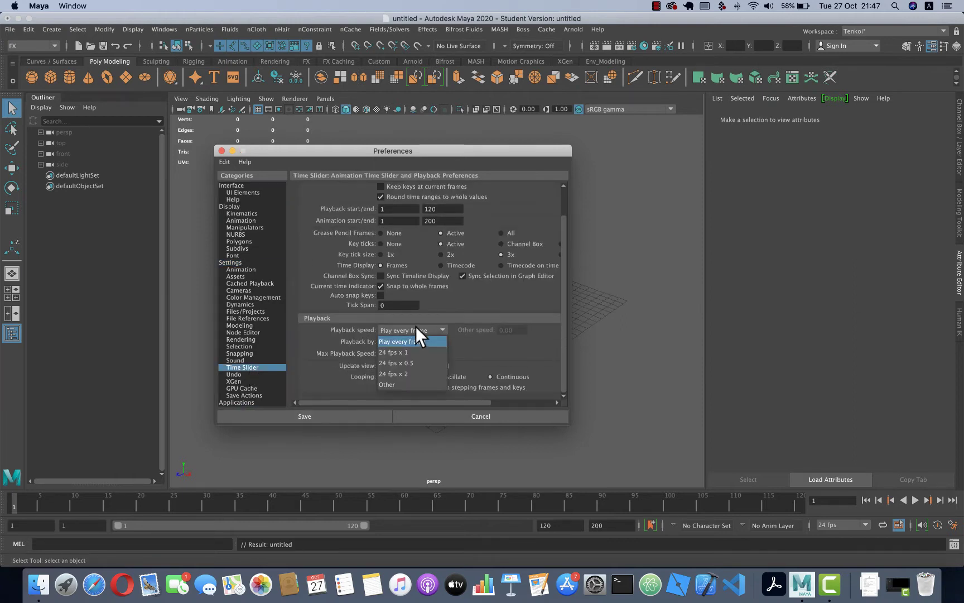
left_click(422, 347)
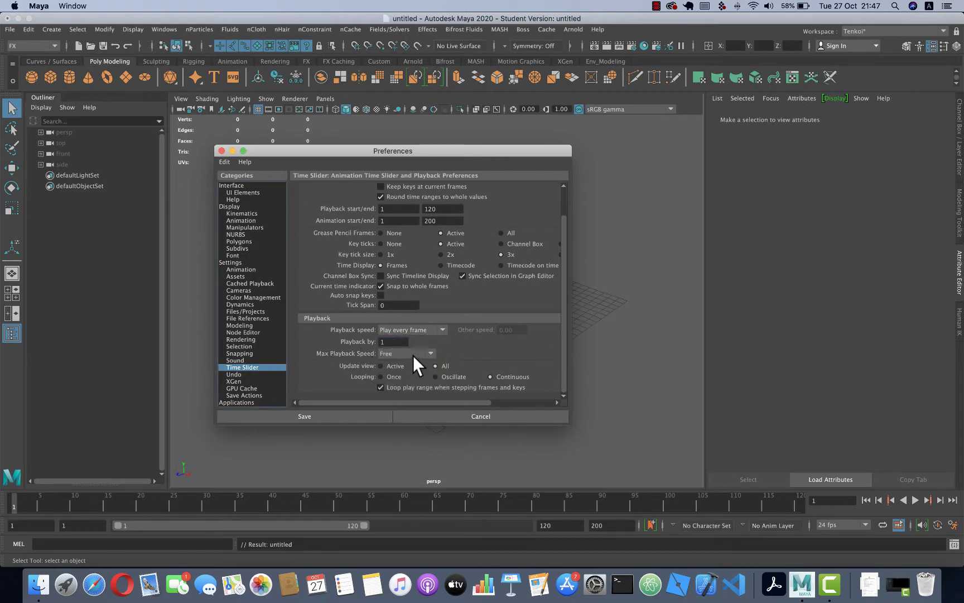
left_click(314, 417)
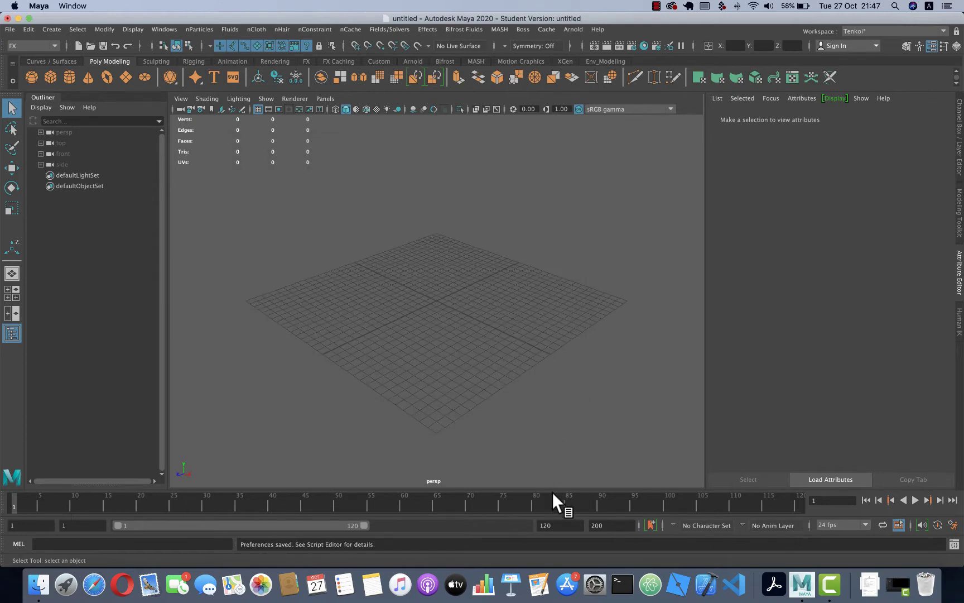
Set both the animation end time and the playback end time to frame 600
double_click(618, 526)
type("6")
type("00")
double_click(565, 526)
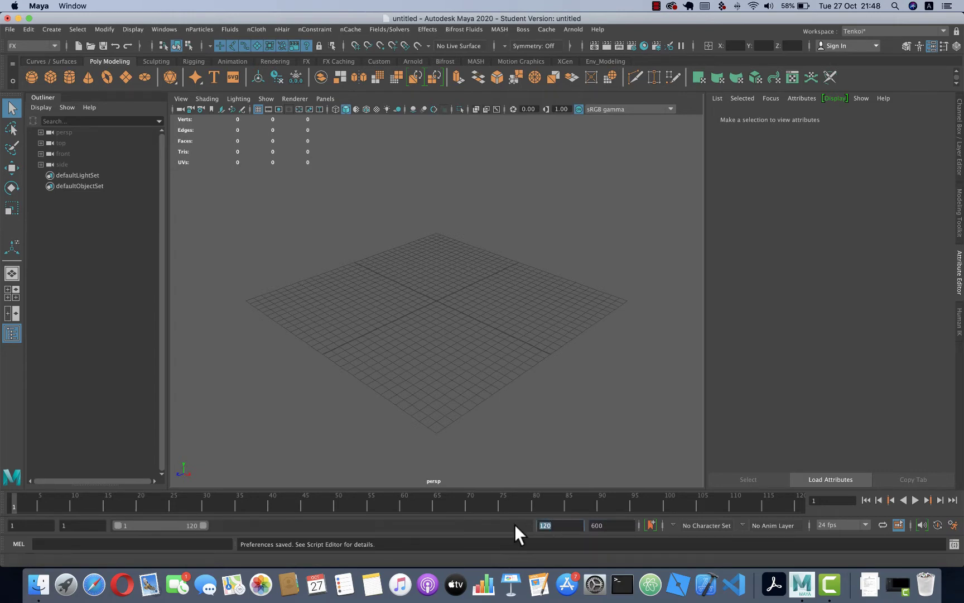
type("600")
key("Tab")
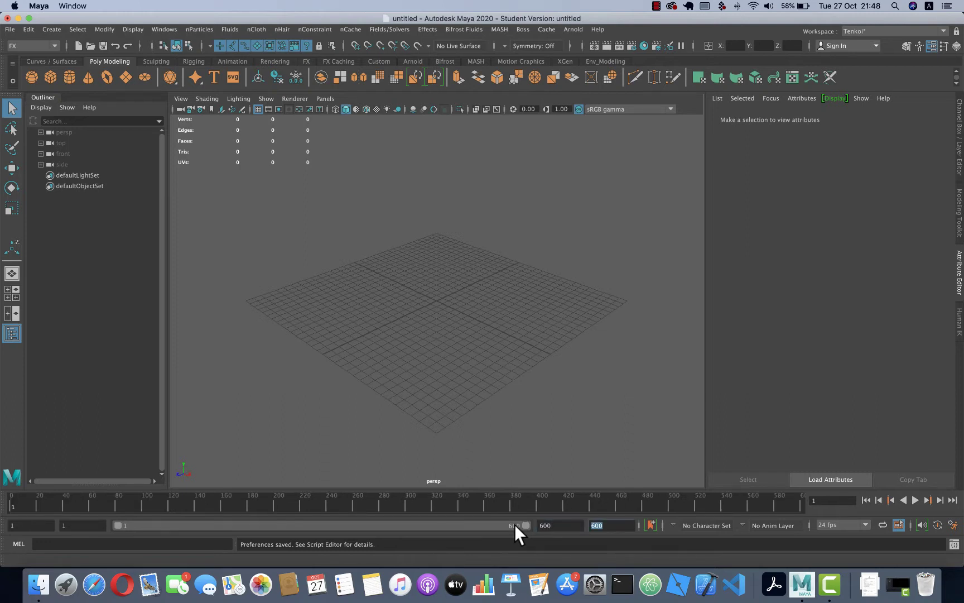
mouse_move(521, 525)
left_mouse_down()
mouse_move(460, 528)
mouse_move(518, 527)
left_mouse_up()
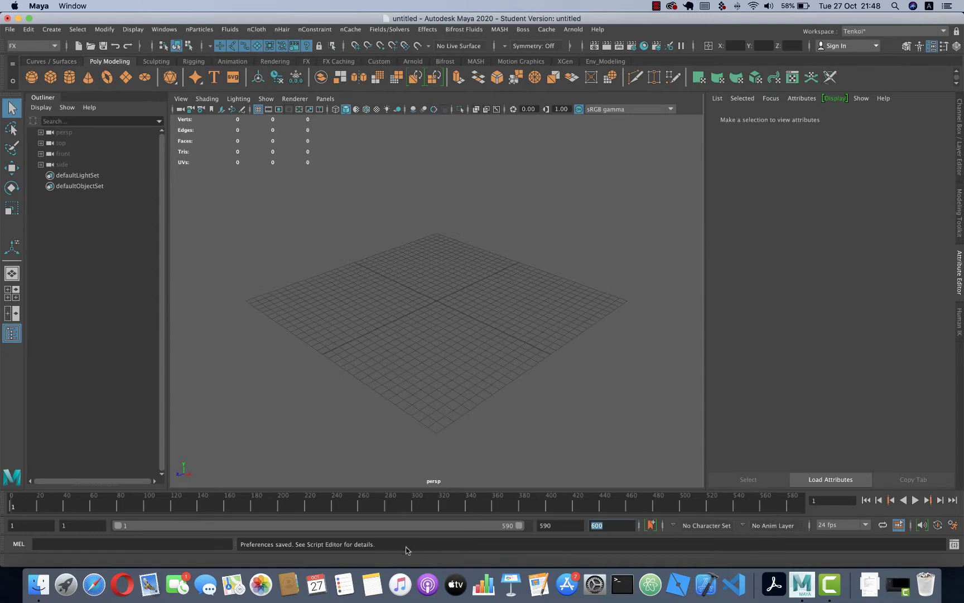
left_click_drag(517, 527, 527, 526)
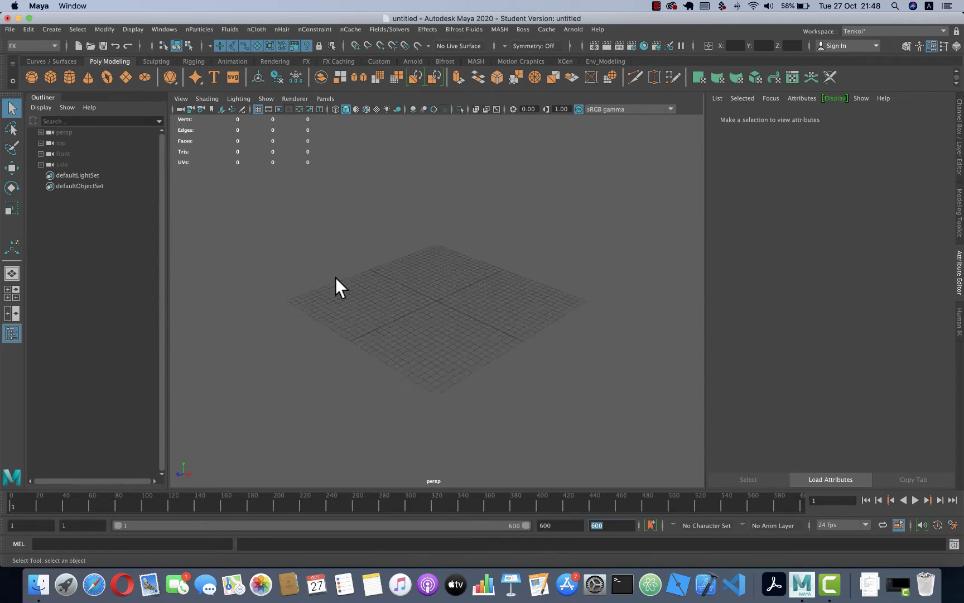
Create a polygon plane, scale it up to ground size and raise it slightly
left_click(123, 77)
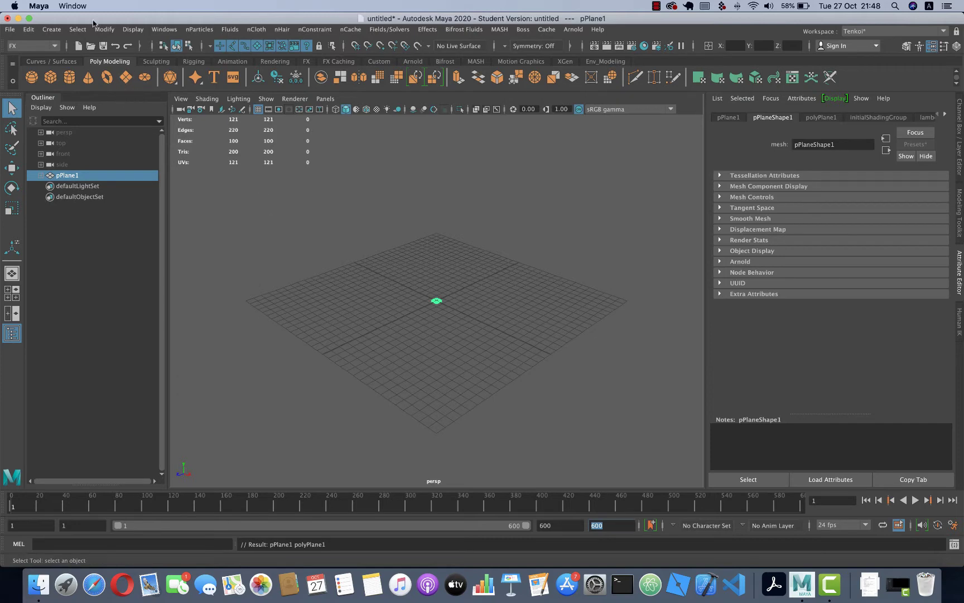
left_click(77, 27)
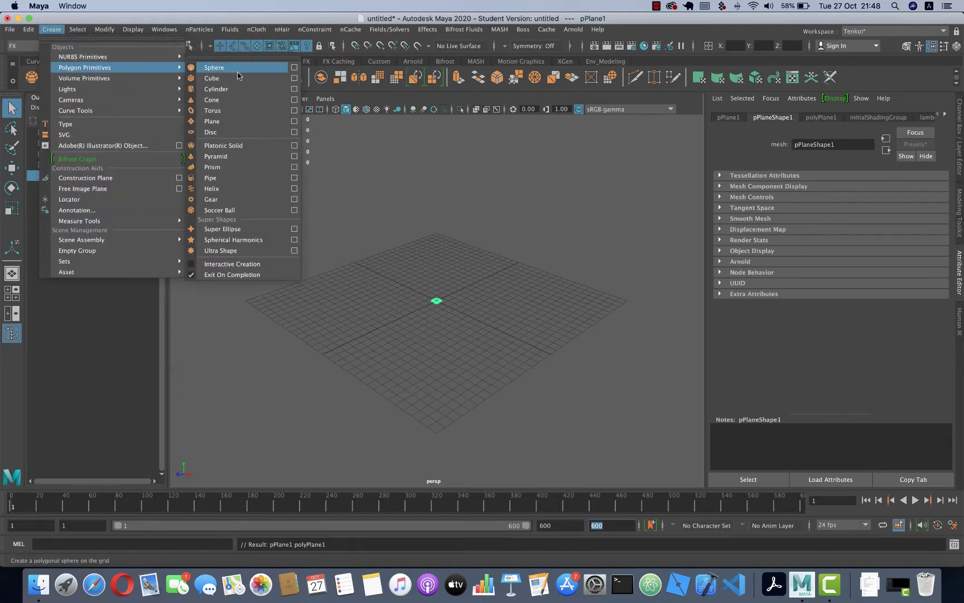
mouse_move(84, 67)
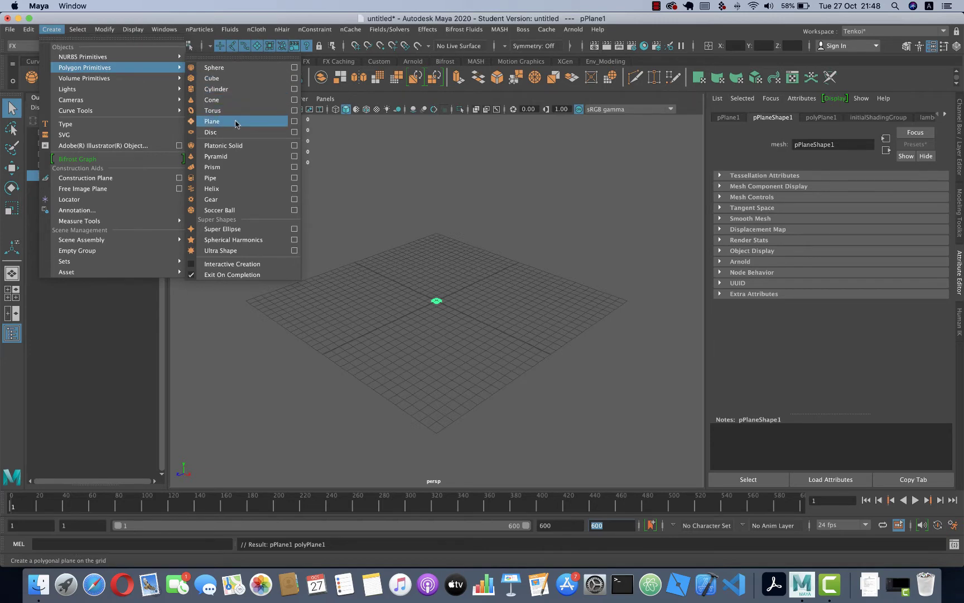
left_click(430, 244)
key("r")
left_click_drag(435, 299, 622, 314)
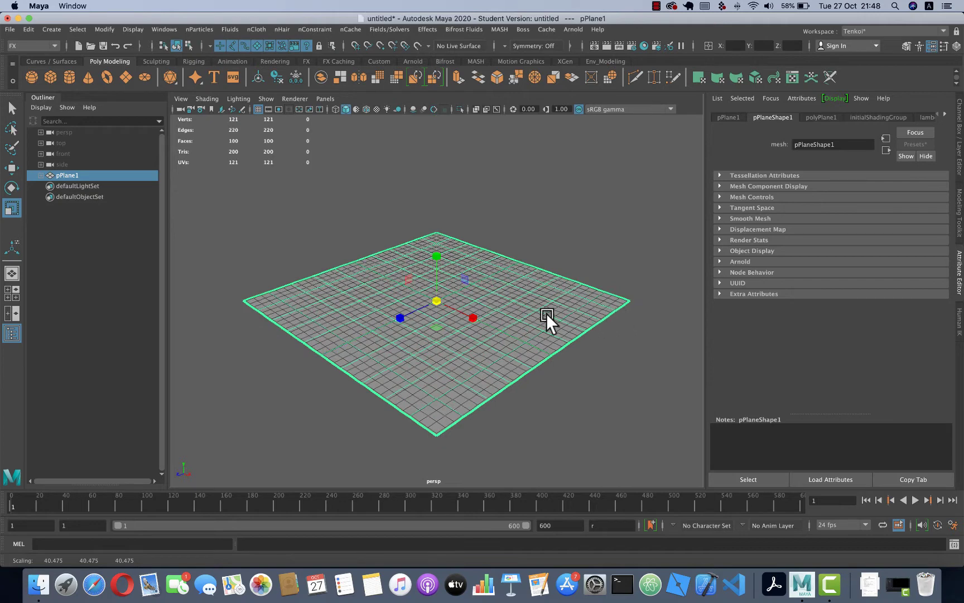
key("w")
left_click_drag(434, 242, 434, 227)
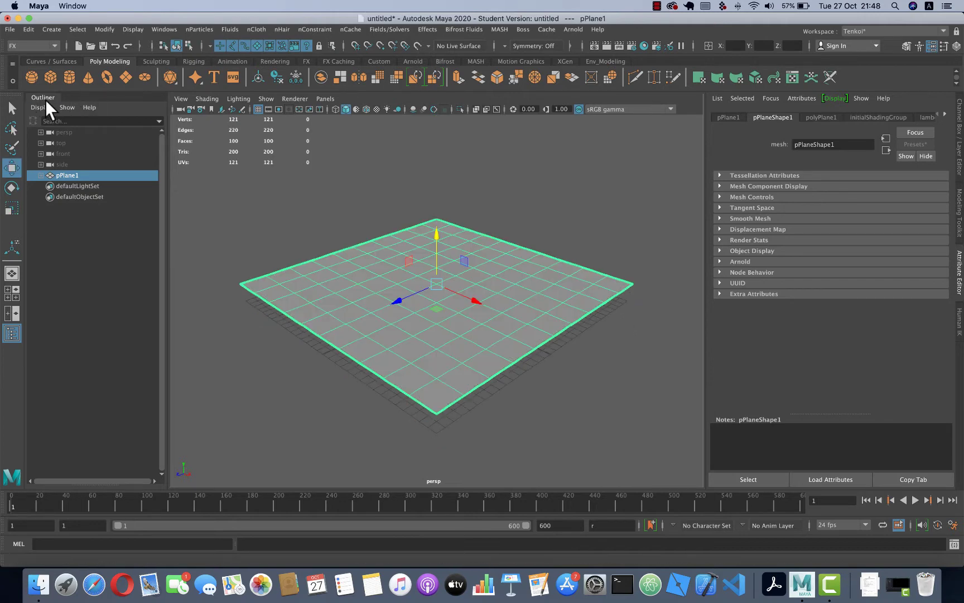
Lift the plane to height 1.179 and turn on Wireframe on Shaded display
left_click(164, 29)
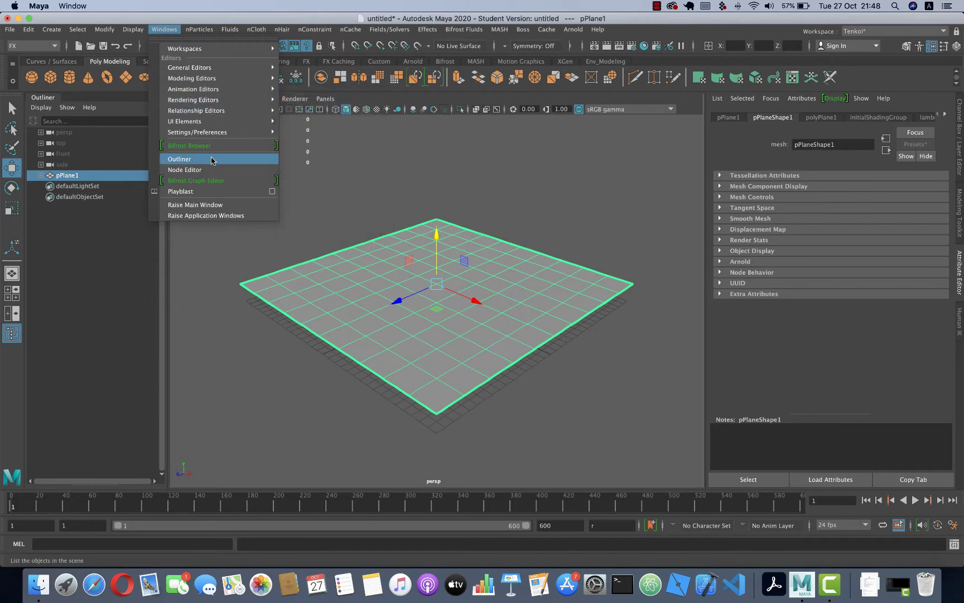
mouse_move(243, 160)
middle_mouse_down()
mouse_move(65, 100)
mouse_move(68, 252)
middle_mouse_up()
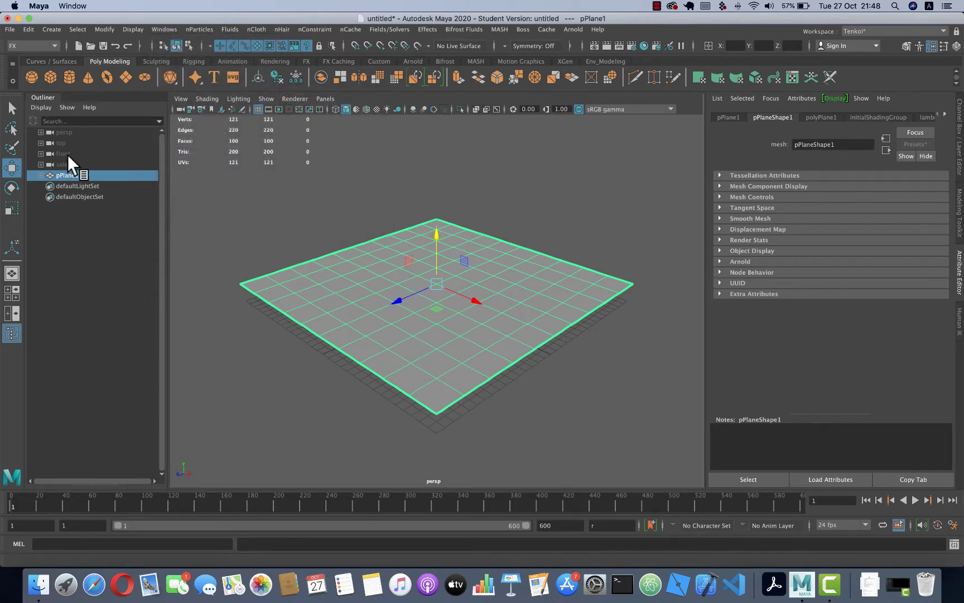
middle_click_drag(75, 197, 174, 193)
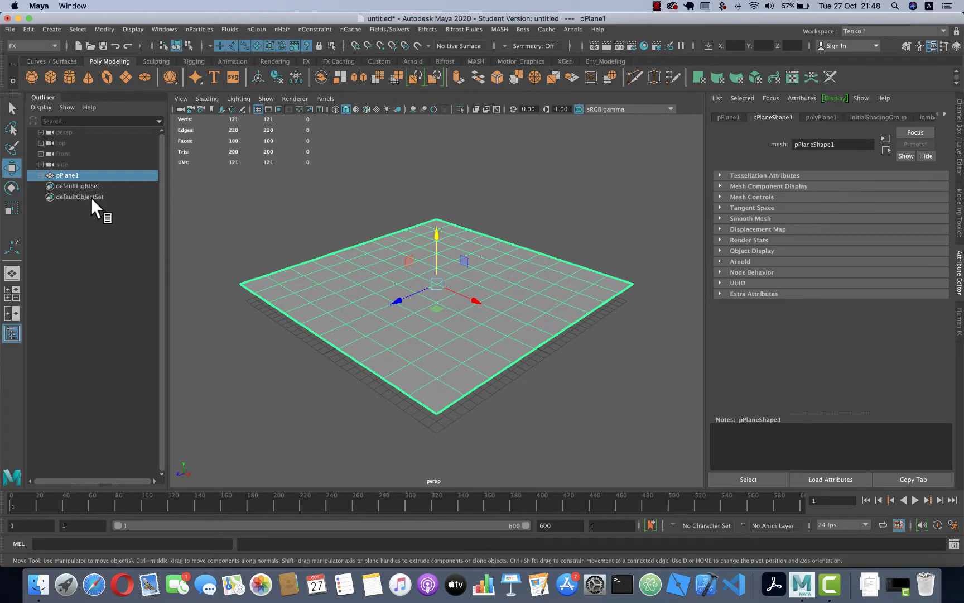
middle_click_drag(447, 241, 383, 202)
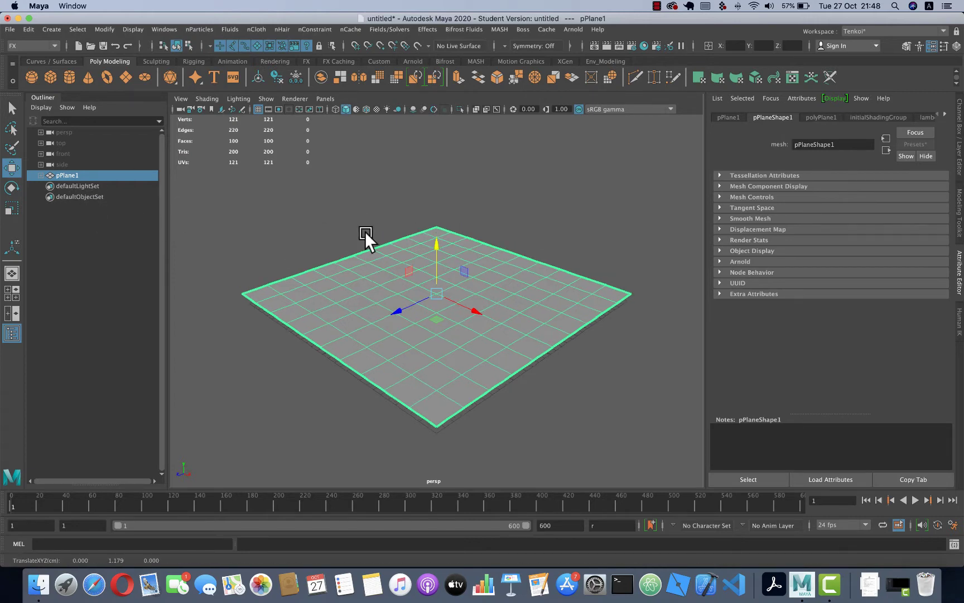
left_click(209, 99)
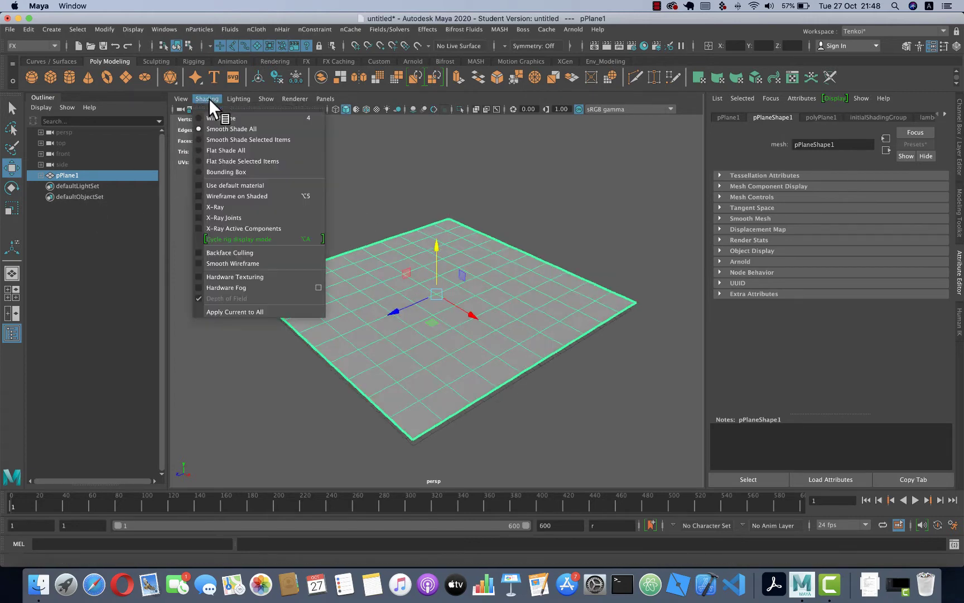
left_click(226, 196)
mouse_move(490, 233)
left_mouse_down("alt")
mouse_move(487, 249)
mouse_move(498, 219)
left_mouse_up("alt")
left_click(498, 219)
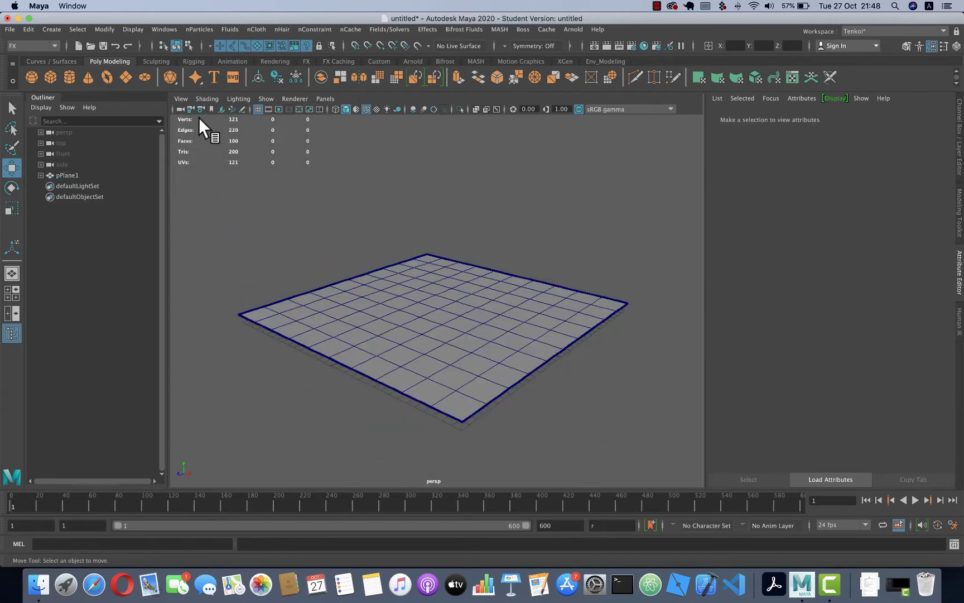
Create a polygon cube scaled to 6.695 with 12 width/height/depth subdivisions, raised above the plane
left_click(56, 79)
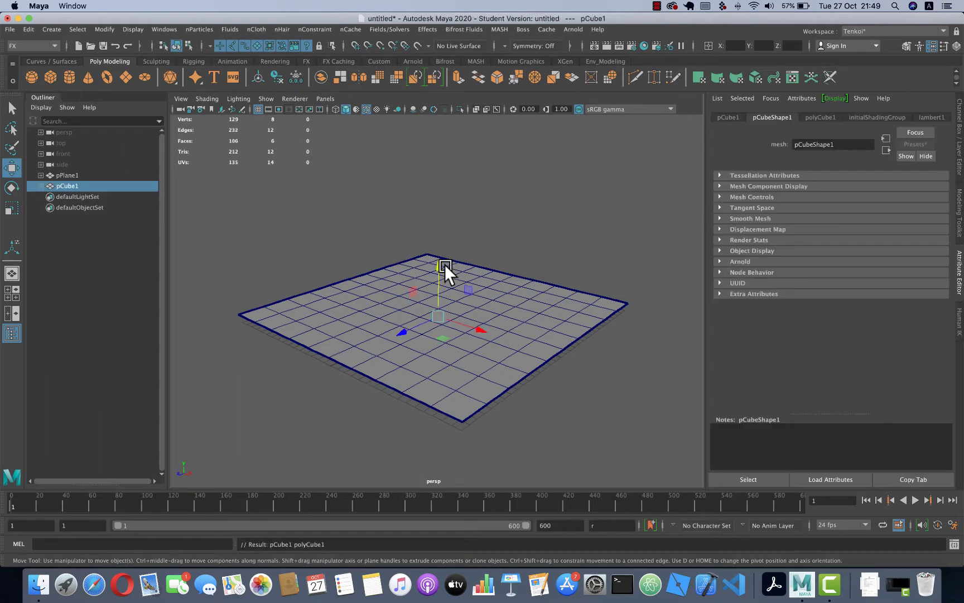
key("r")
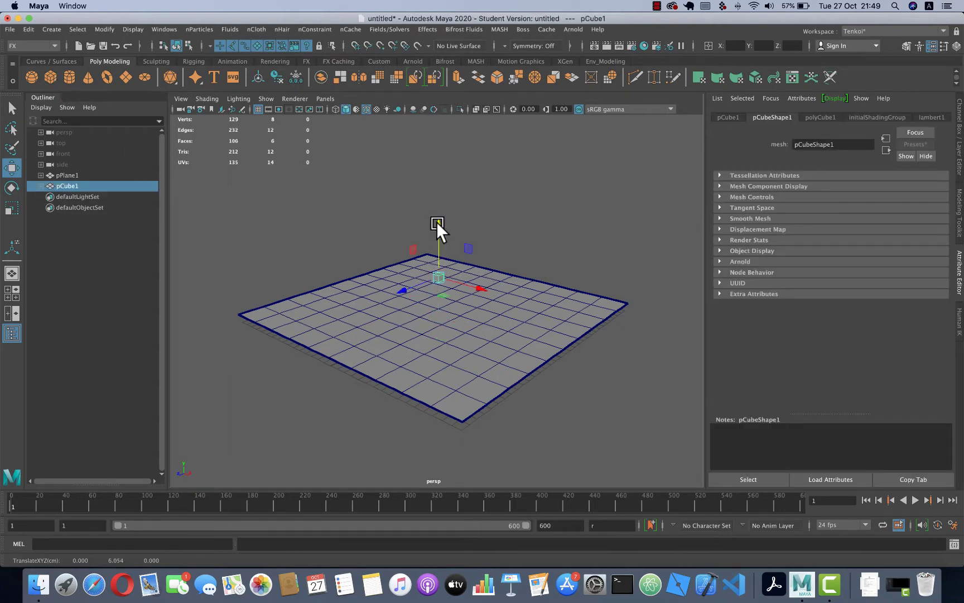
left_click_drag(438, 277, 474, 280)
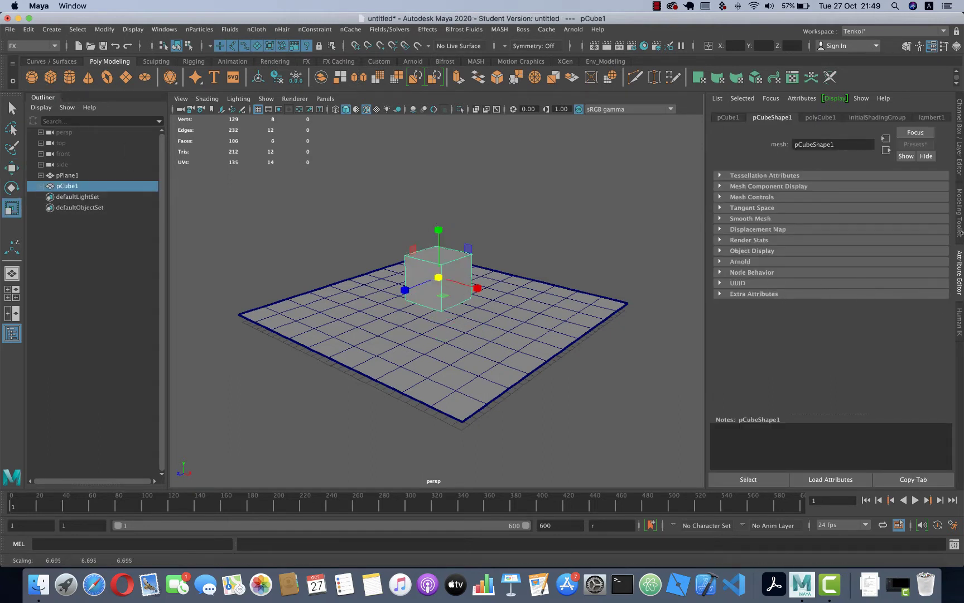
left_click(960, 150)
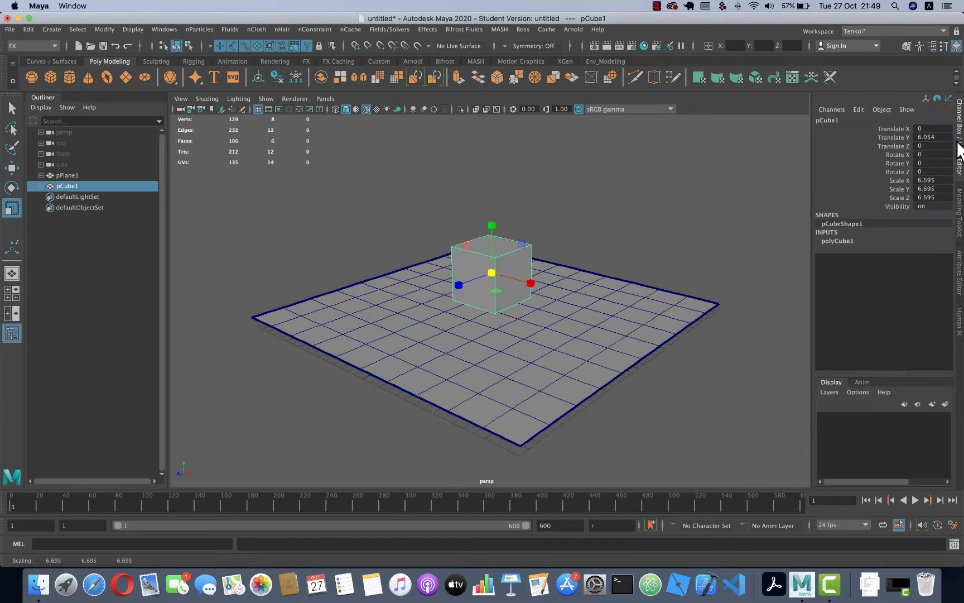
left_click(834, 243)
left_click_drag(933, 275, 935, 290)
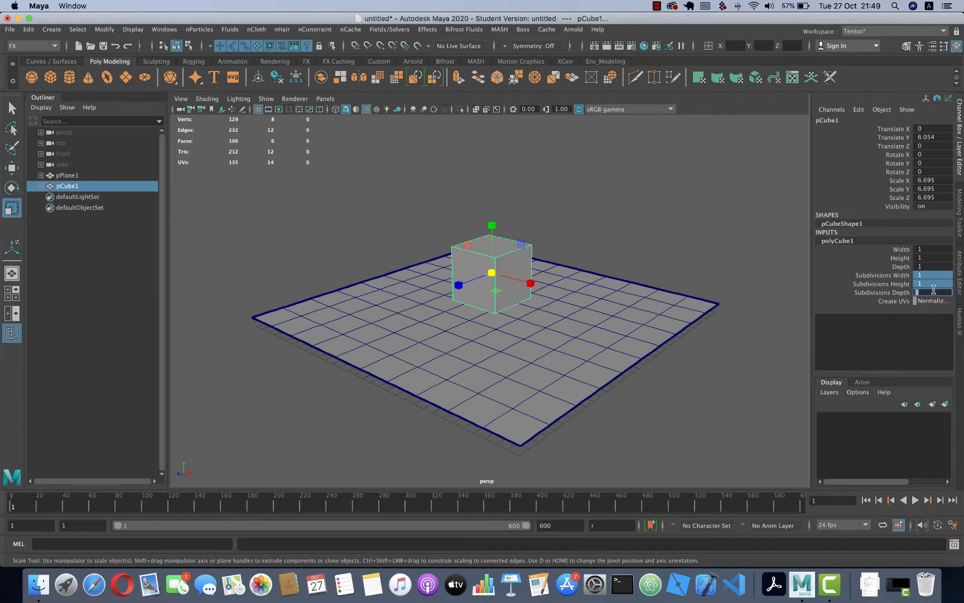
type("12")
key("Tab")
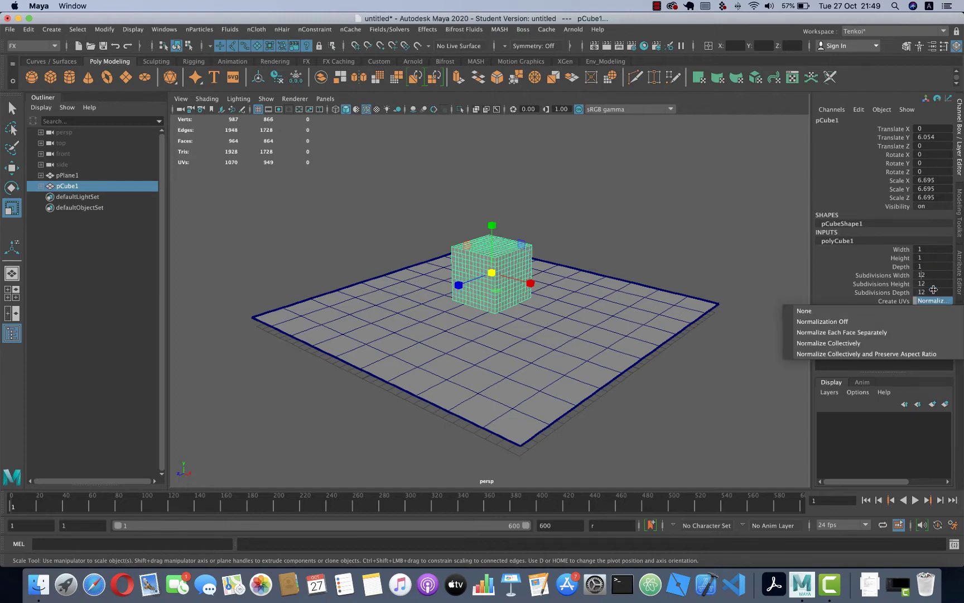
left_click(528, 265)
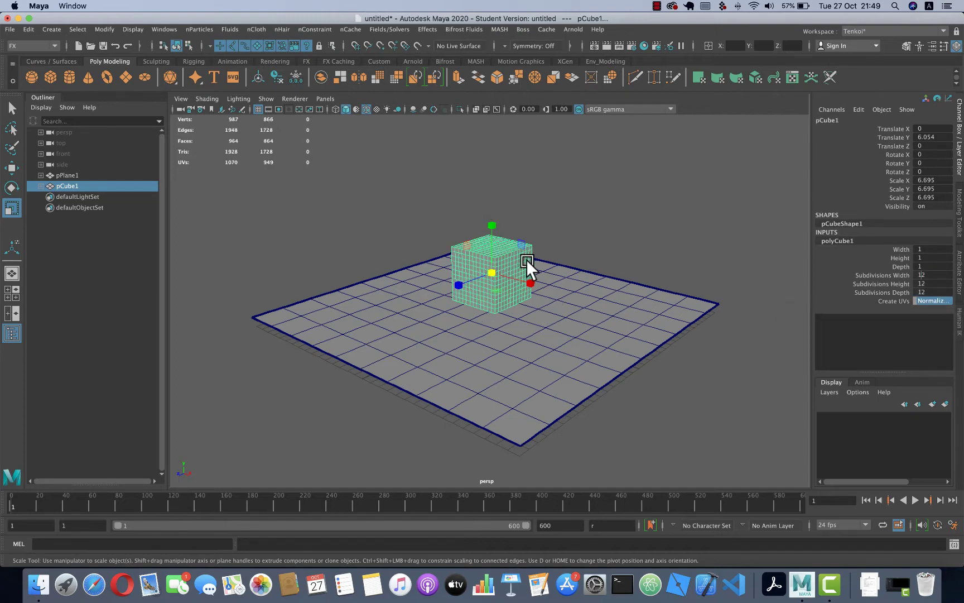
key("w")
left_click_drag(573, 223, 527, 221, "alt")
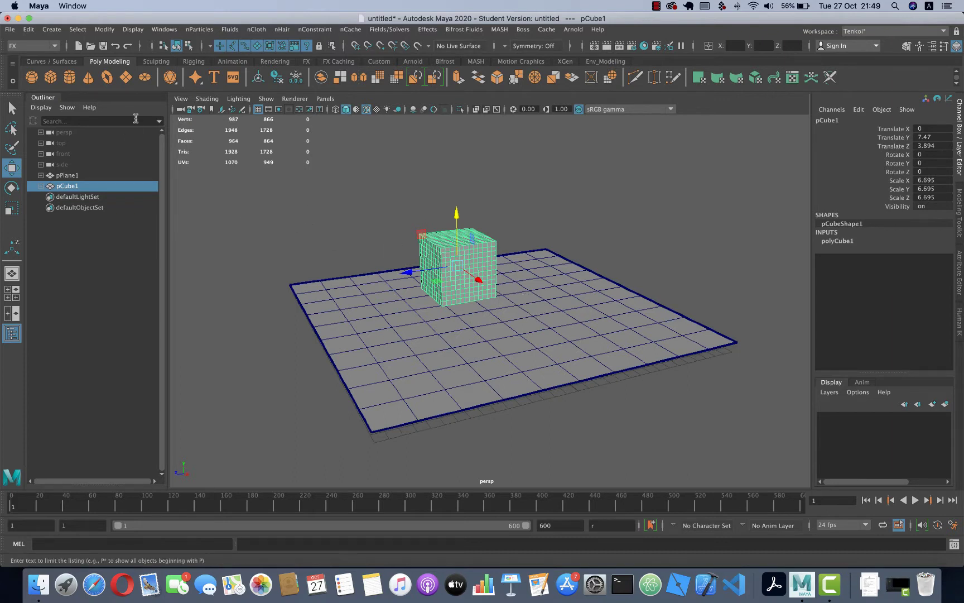
Keep the FX menu set active, look over the nCloth menu, and select the plane
left_click(44, 44)
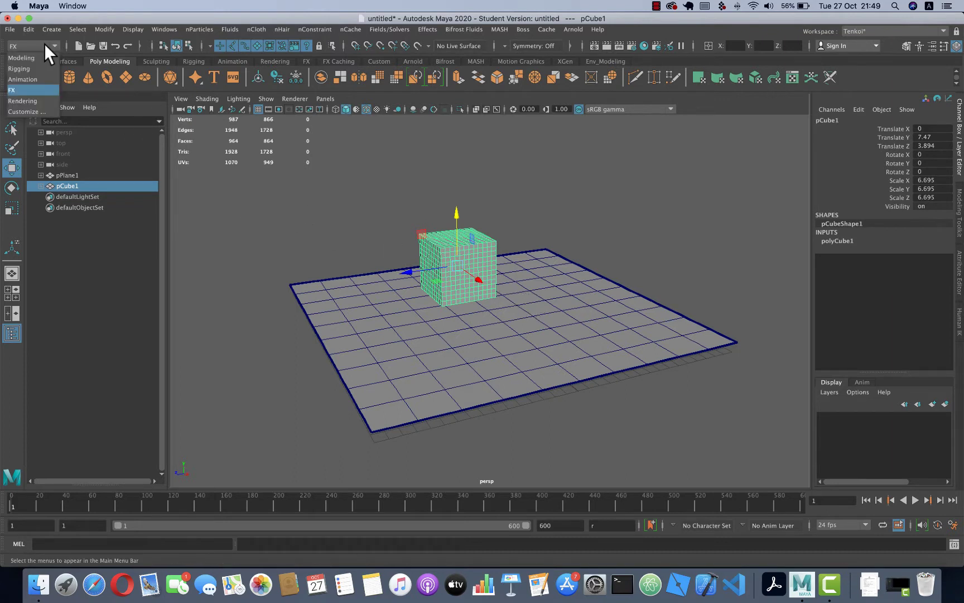
left_click(36, 88)
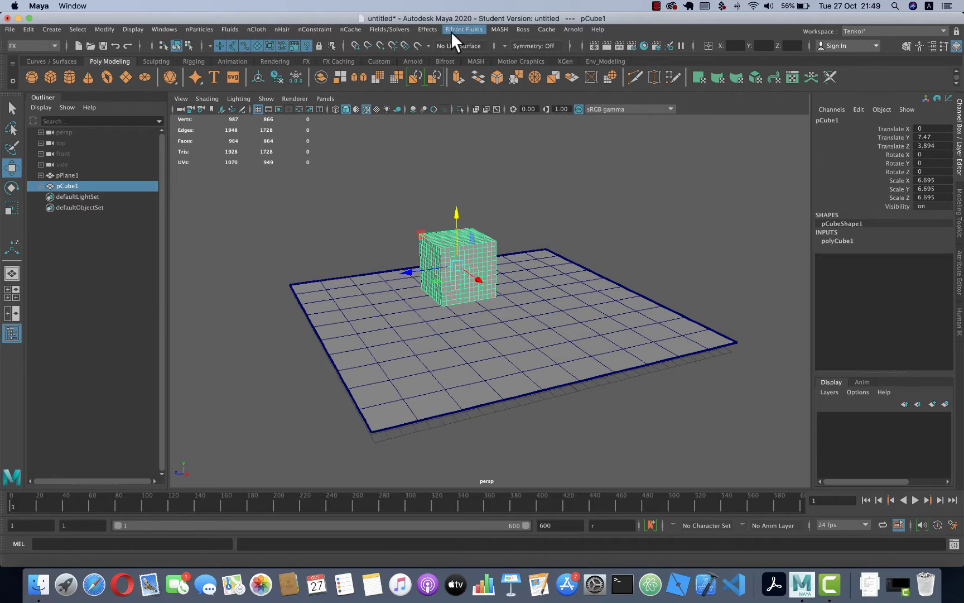
left_click(258, 29)
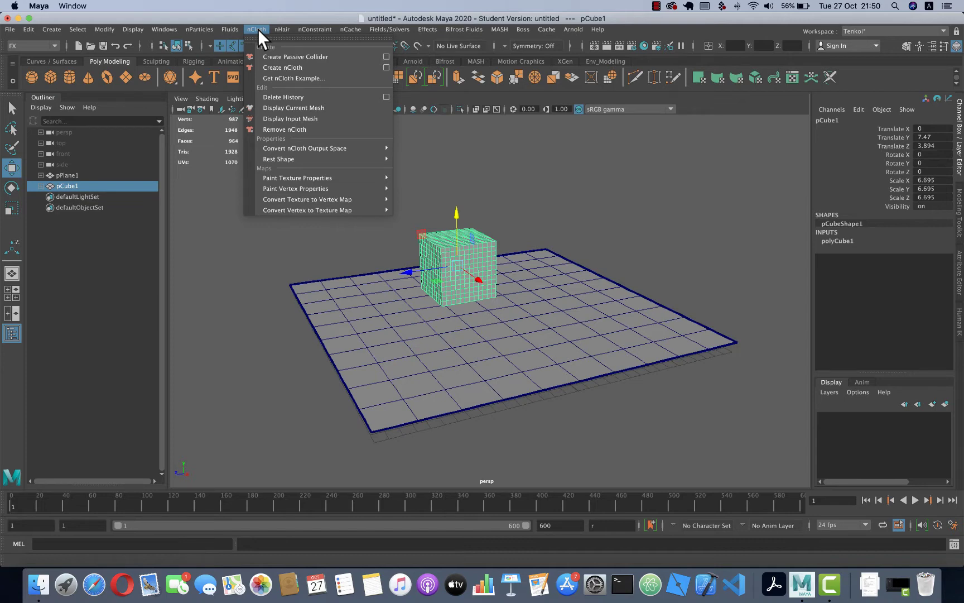
left_click(258, 30)
left_click(329, 297)
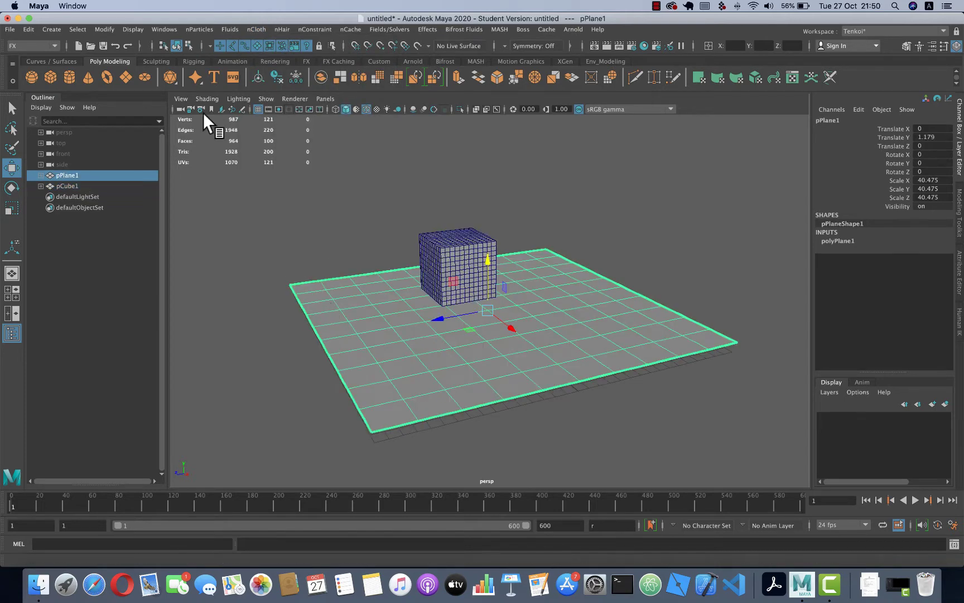
Make pPlane1 a passive collider and inspect the new nucleus1 and nRigid1 nodes
left_click(250, 29)
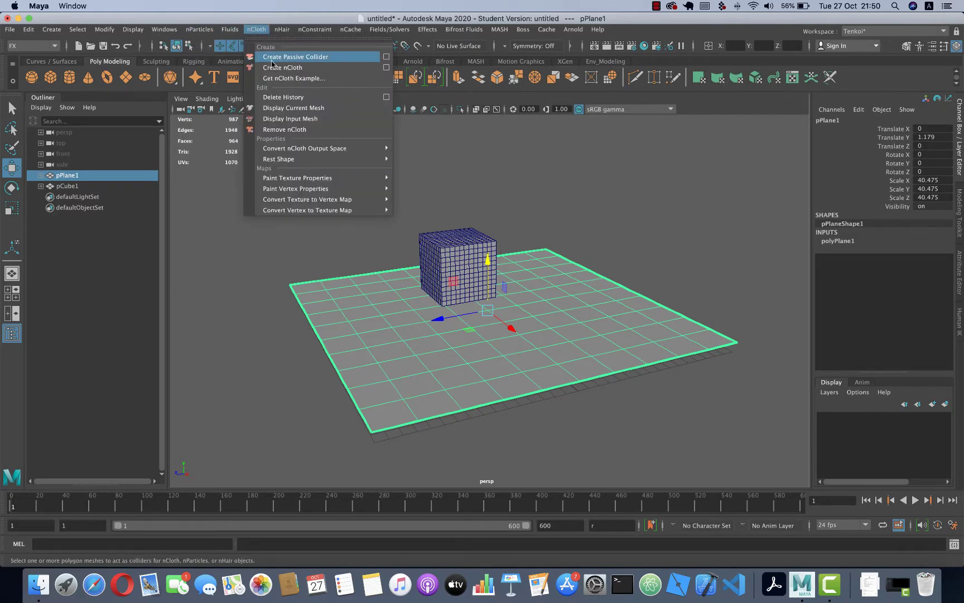
left_click(272, 59)
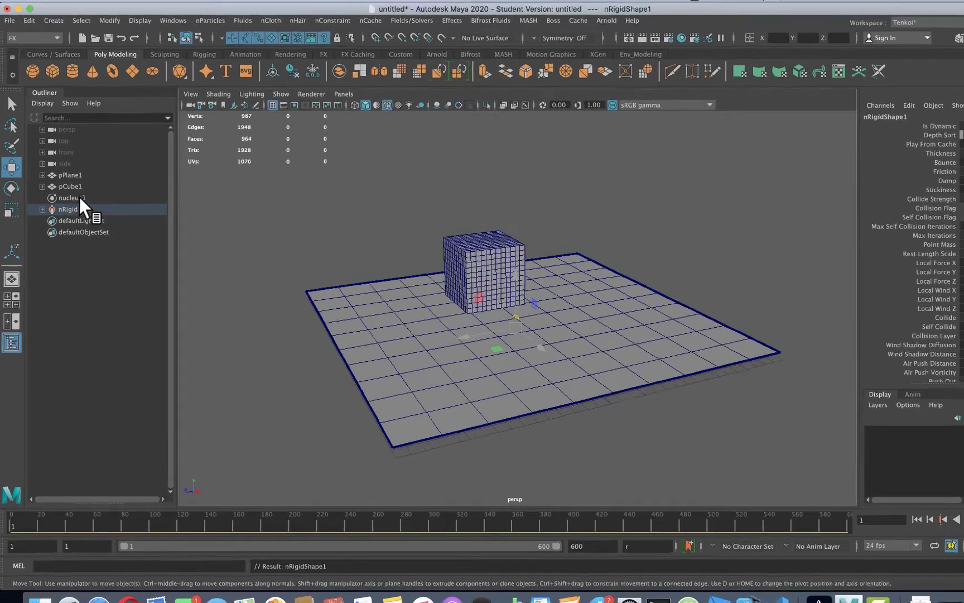
left_click(78, 198)
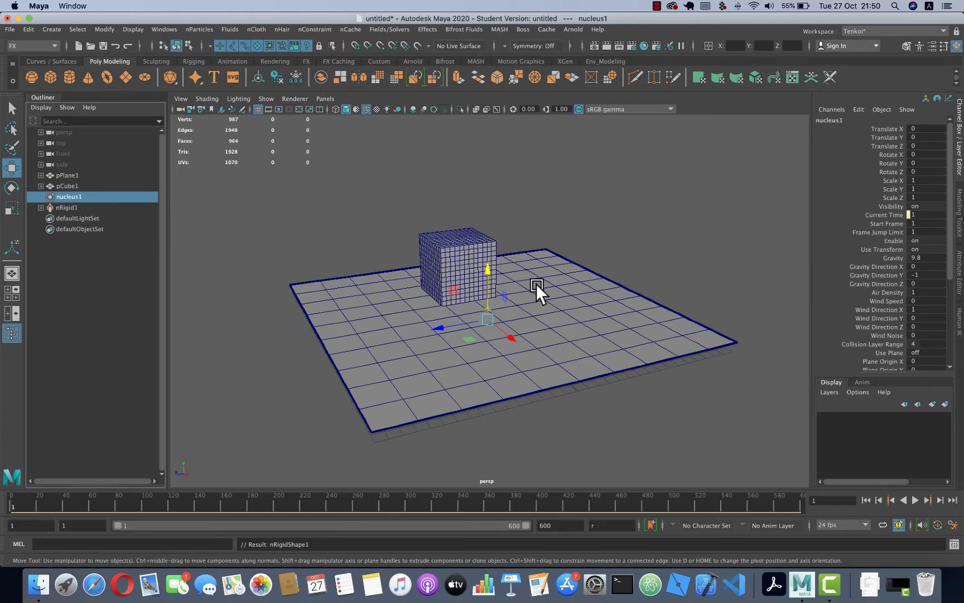
left_click(71, 205)
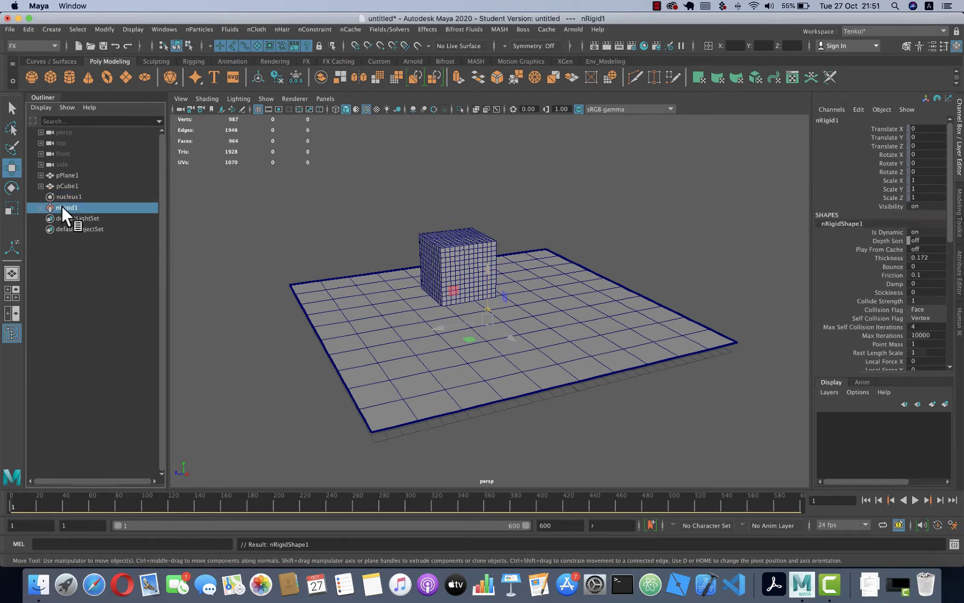
left_click(349, 331)
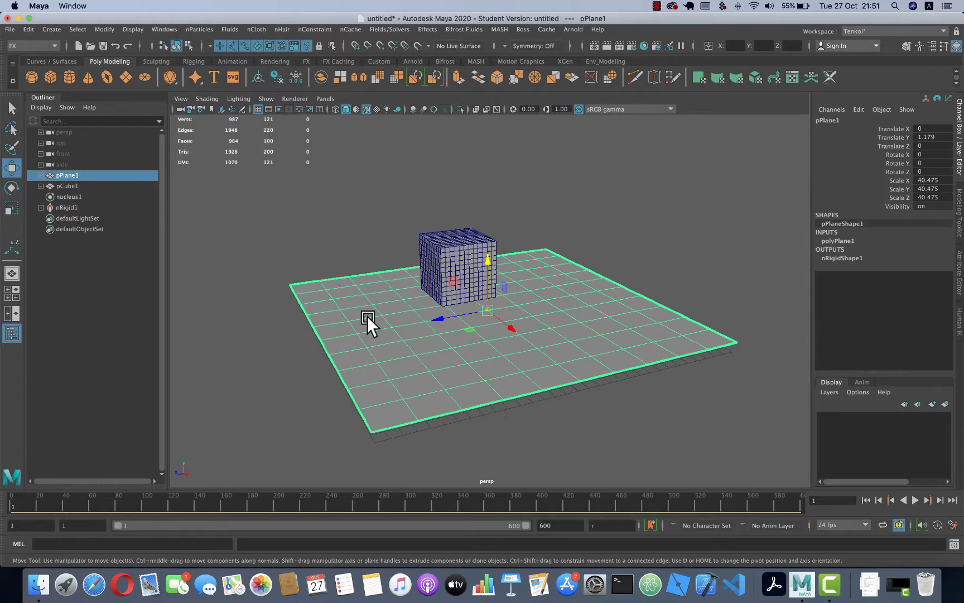
Review the nucleus1 and nRigid1 settings again, then select the subdivided cube
left_click(81, 194)
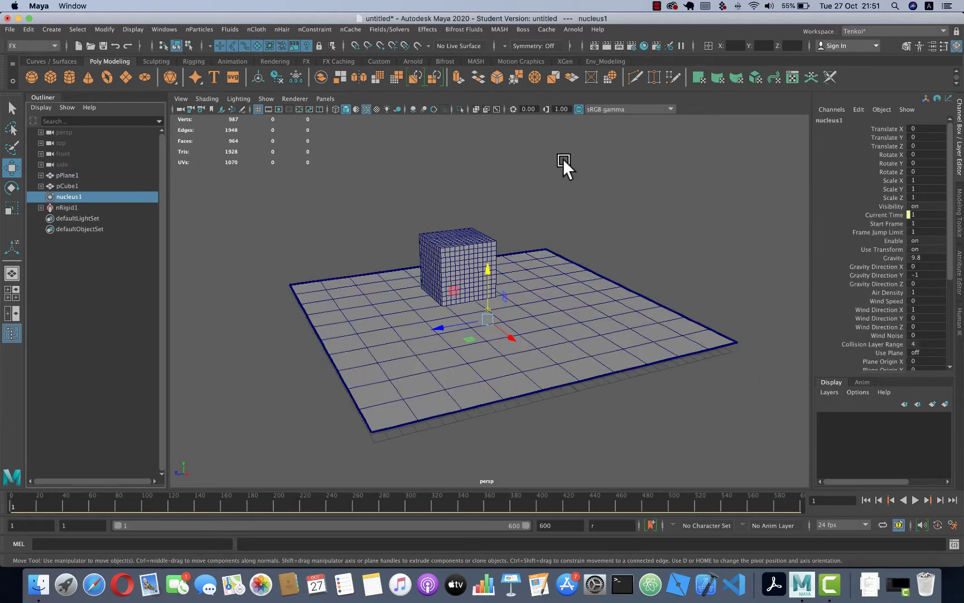
left_click(70, 206)
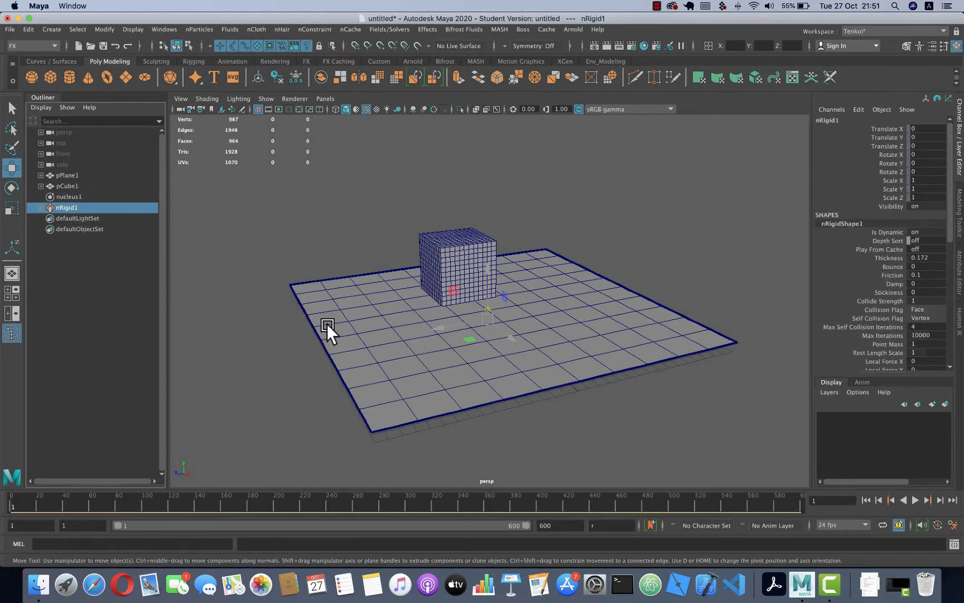
left_click(311, 315)
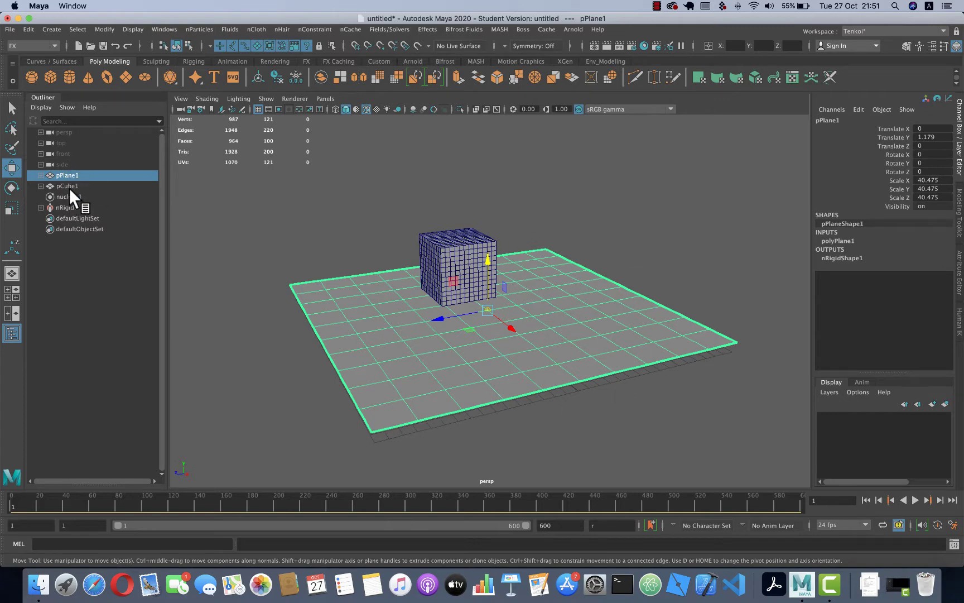
left_click(471, 235)
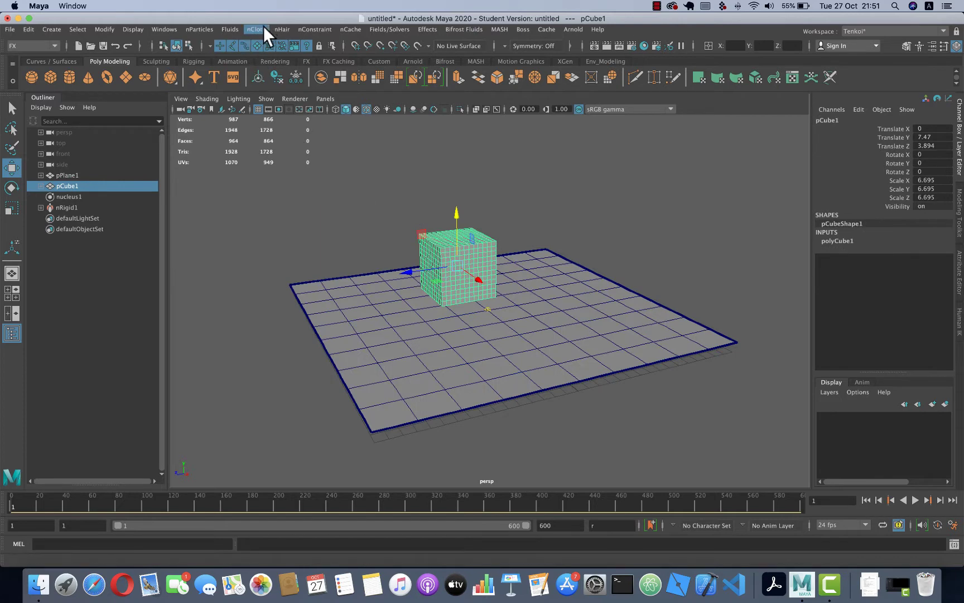
Apply nCloth > Create nCloth to pCube1, producing nCloth1
left_click(262, 29)
left_click(285, 67)
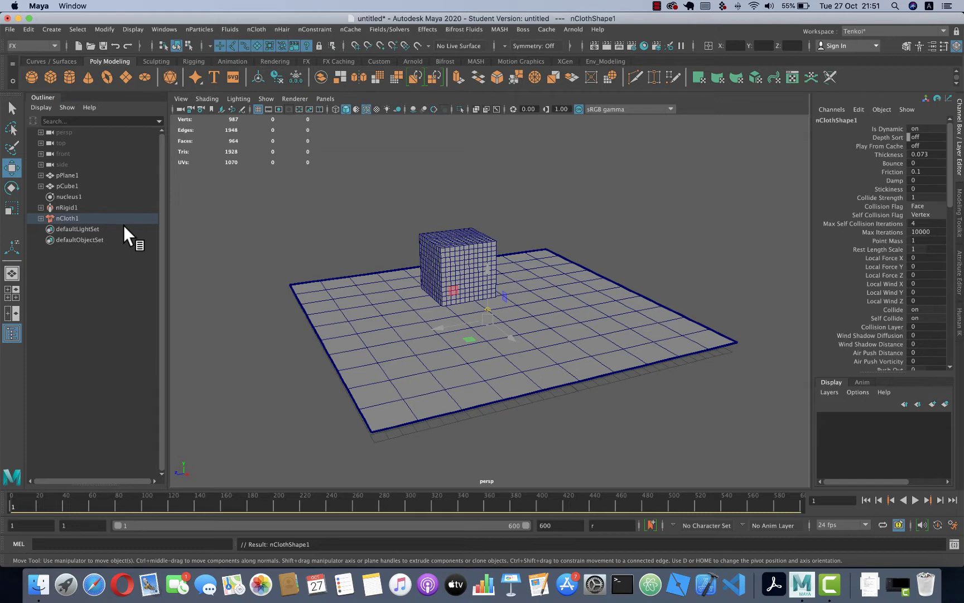
Move nucleus1 and nRigid1 above pPlane1 in the Outliner
left_click(70, 196)
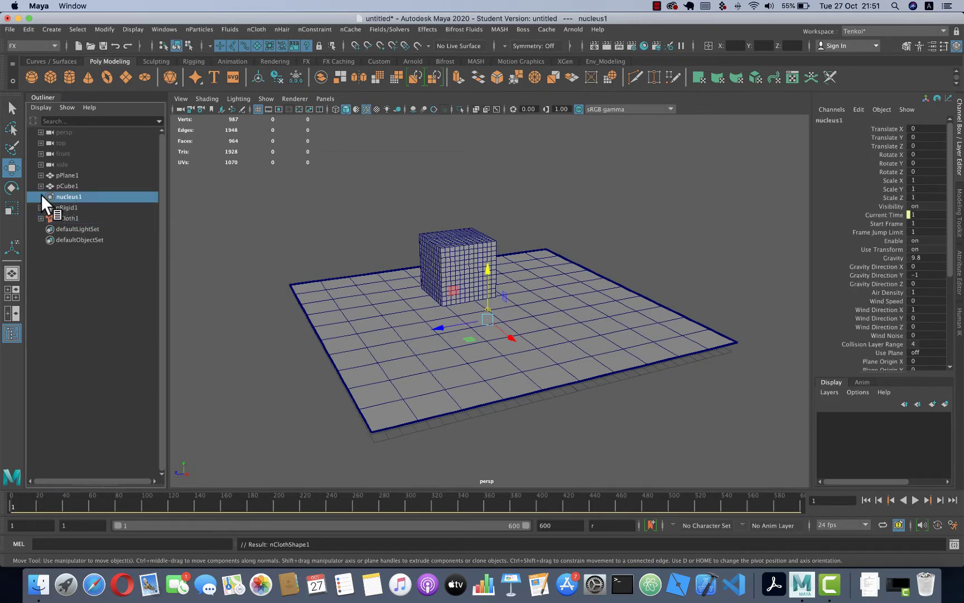
left_click_drag(85, 196, 82, 179)
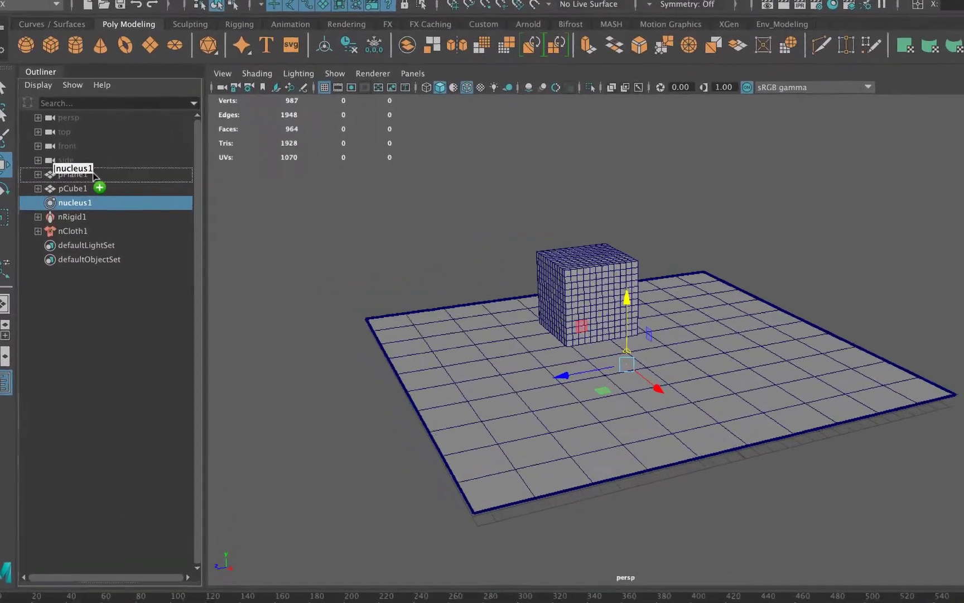
mouse_move(88, 182)
left_mouse_down()
mouse_move(89, 171)
mouse_move(112, 169)
mouse_move(118, 187)
mouse_move(123, 172)
mouse_move(188, 181)
mouse_move(147, 187)
mouse_move(140, 174)
mouse_move(117, 172)
mouse_move(121, 159)
left_mouse_up()
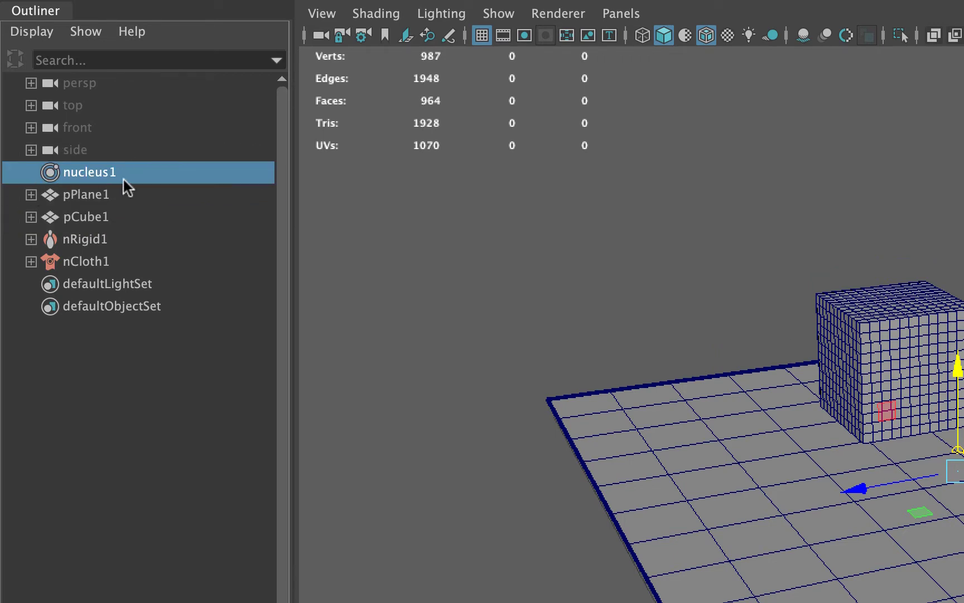
left_click(96, 240)
left_click_drag(96, 240, 95, 189)
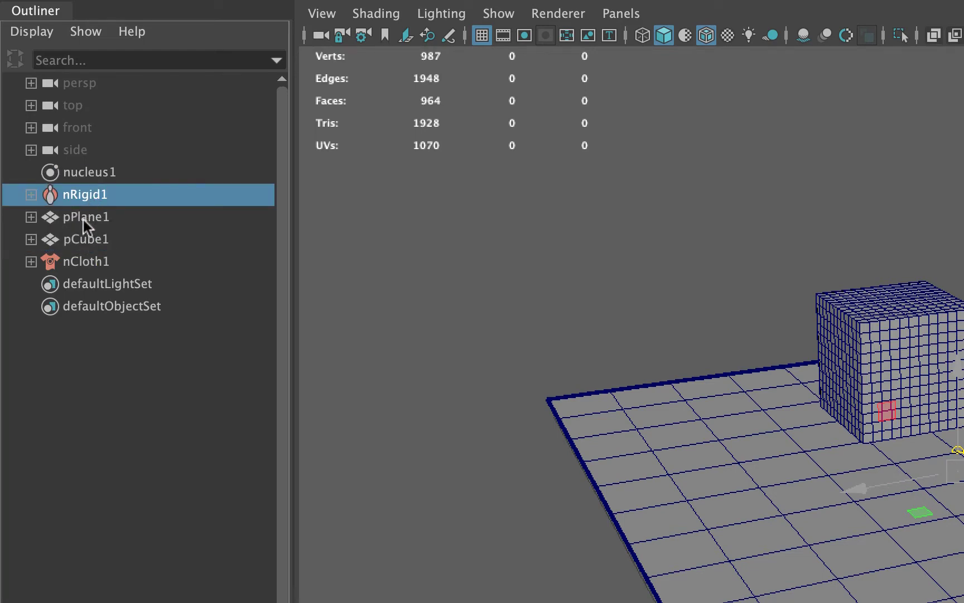
Place nCloth1 directly above pCube1 in the Outliner
left_click_drag(78, 218, 116, 204)
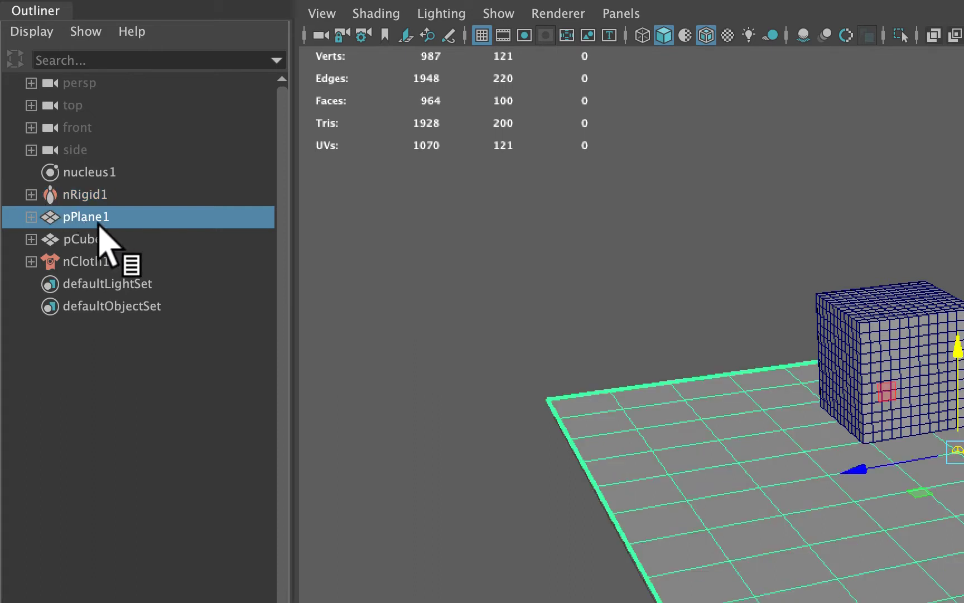
left_click(119, 196)
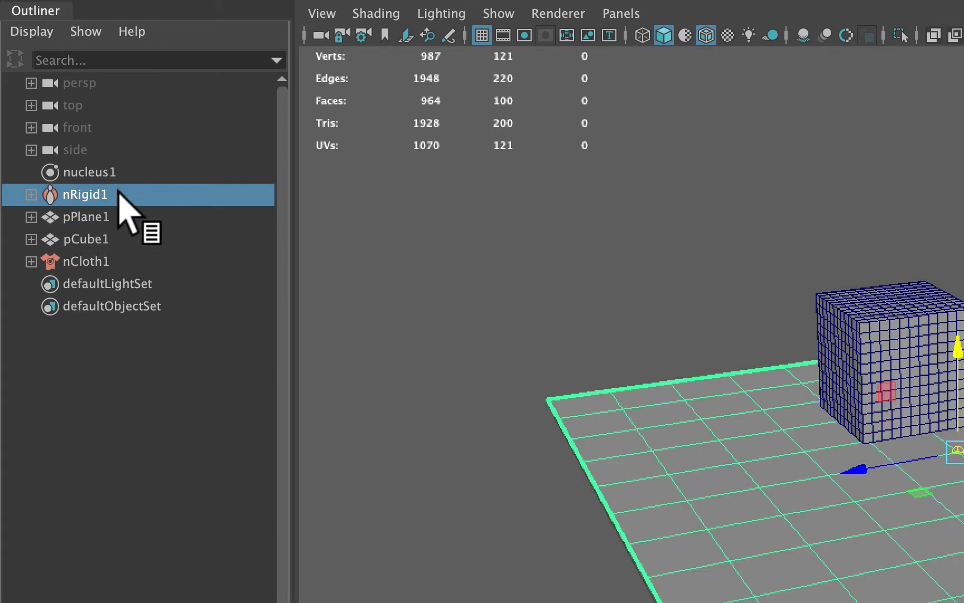
left_click_drag(119, 191, 89, 241)
left_click(86, 239)
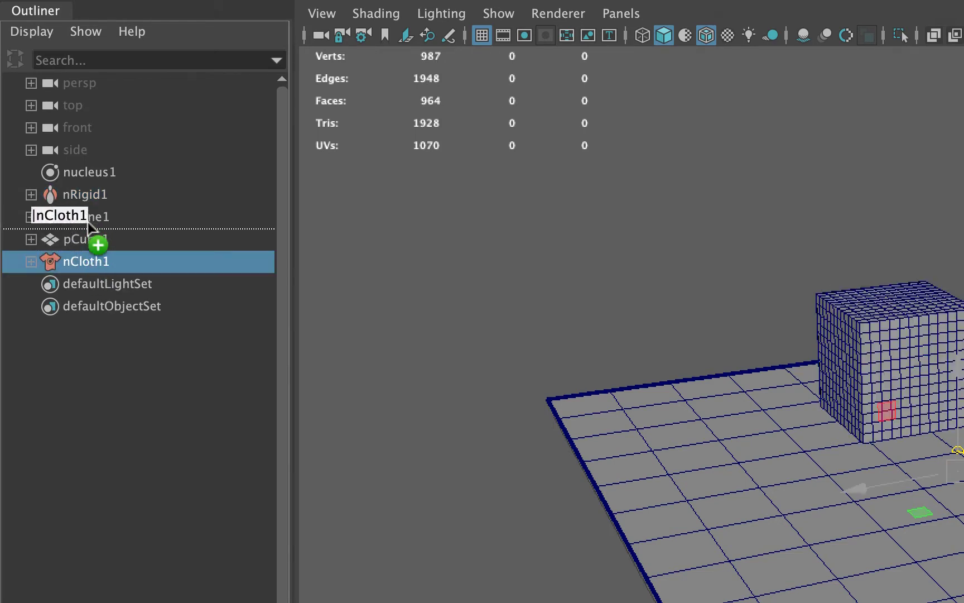
left_click_drag(87, 240, 86, 228)
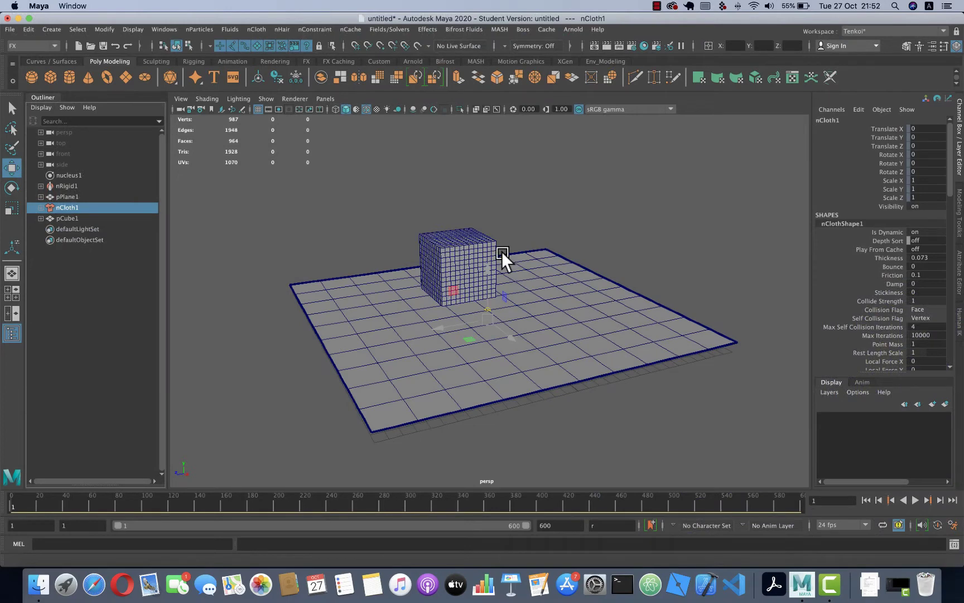
Save the scene as myFirst_simulation.ma in the Maya_RigidBodies scenes folder
left_click(10, 29)
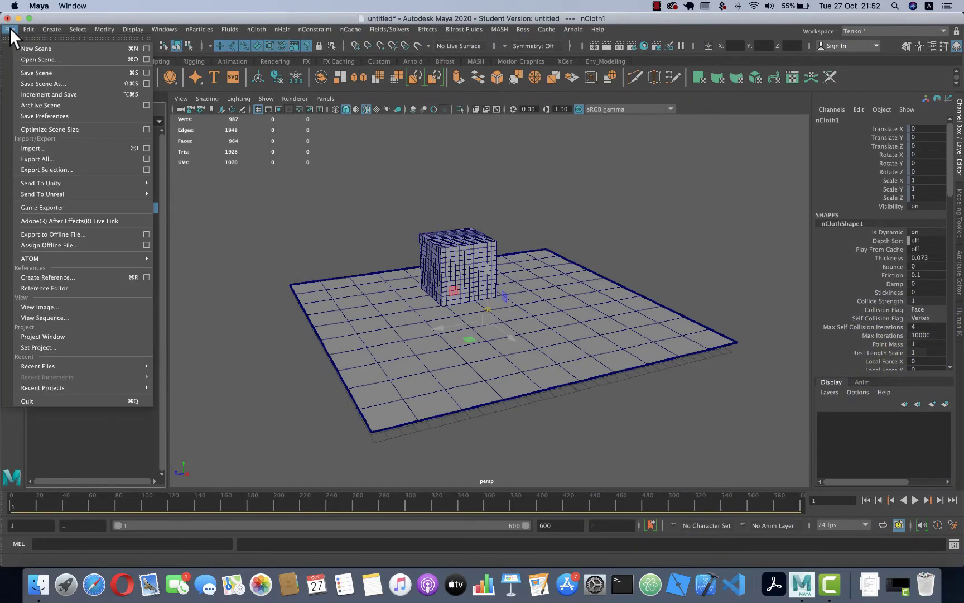
left_click(60, 84)
mouse_move(250, 120)
left_mouse_down()
mouse_move(368, 138)
mouse_move(328, 141)
left_mouse_up()
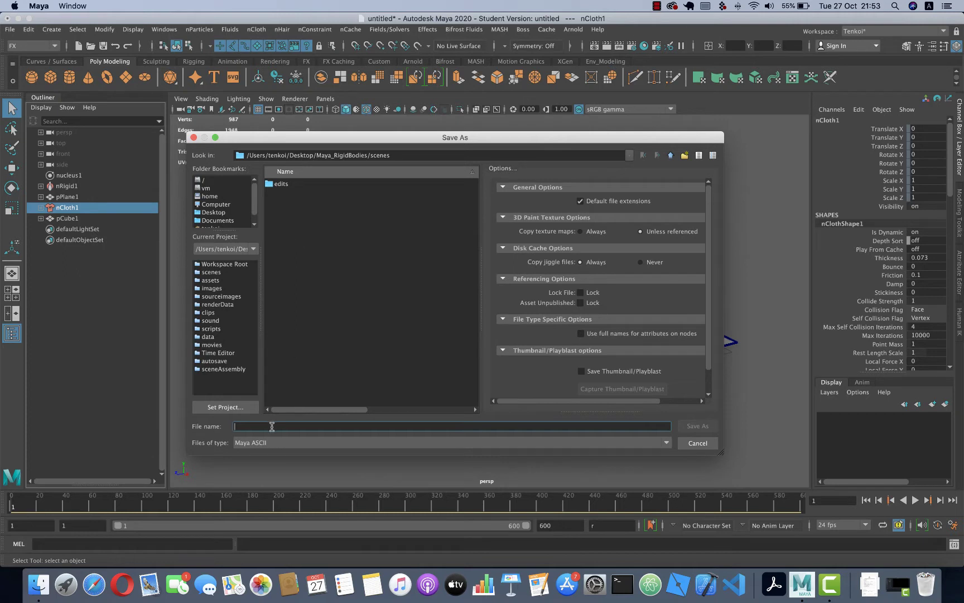
type("myFirst_sim")
type("ulation")
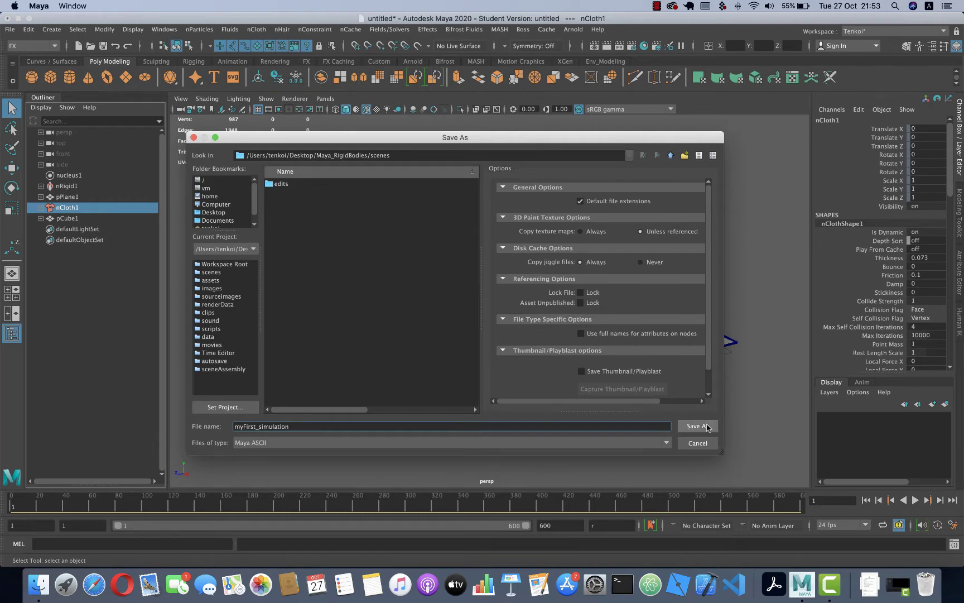
left_click(706, 427)
left_click(458, 315)
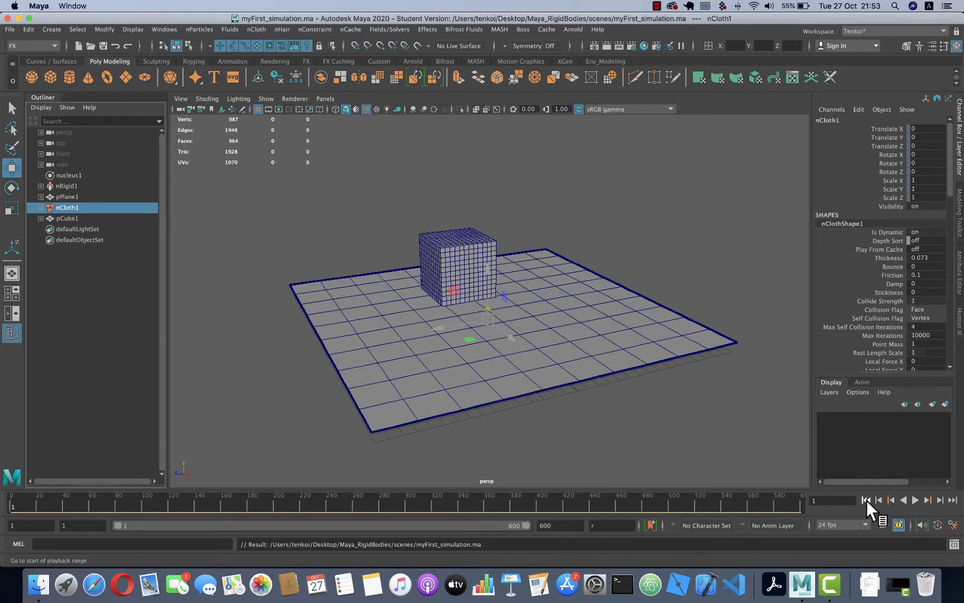
Play the cloth simulation to frame 220 to watch the cube collapse onto the plane
mouse_move(287, 358)
left_mouse_down("alt")
mouse_move(334, 351)
mouse_move(310, 349)
left_mouse_up("alt")
left_click(915, 500)
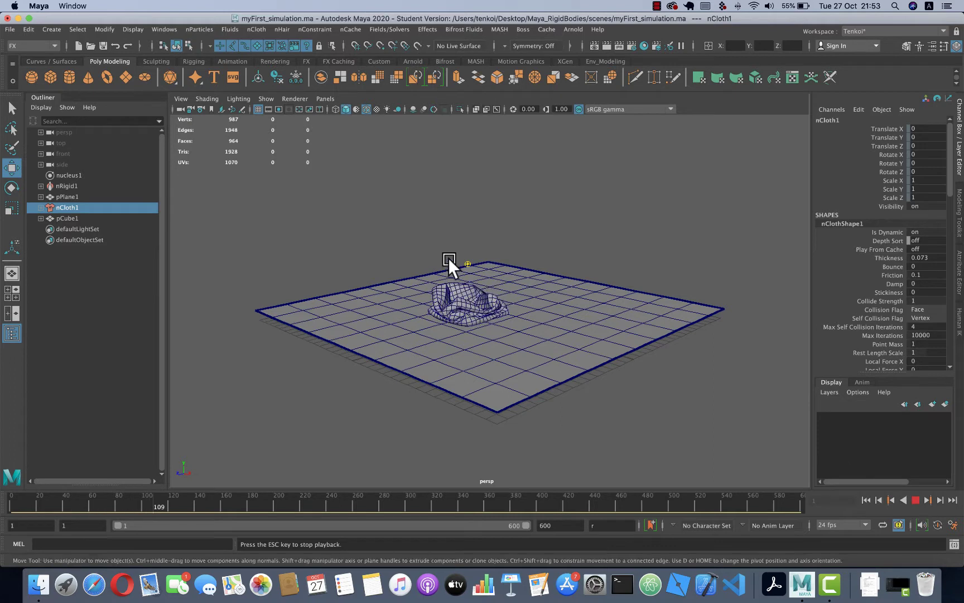
left_click(914, 500)
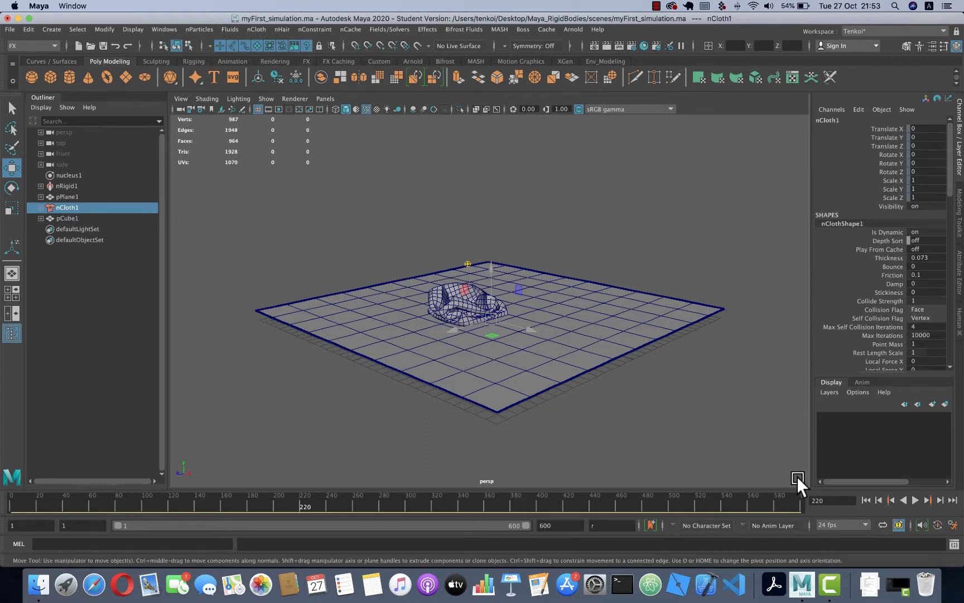
Select pPlane1 and pCube1, replay with Alt+V, then rewind to frame 1
left_click(416, 369)
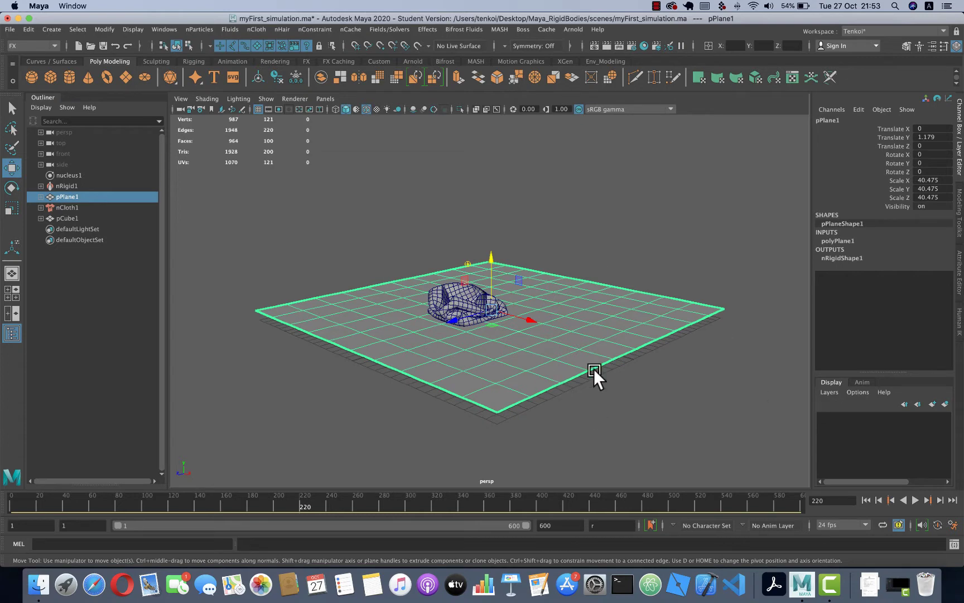
left_click(59, 217)
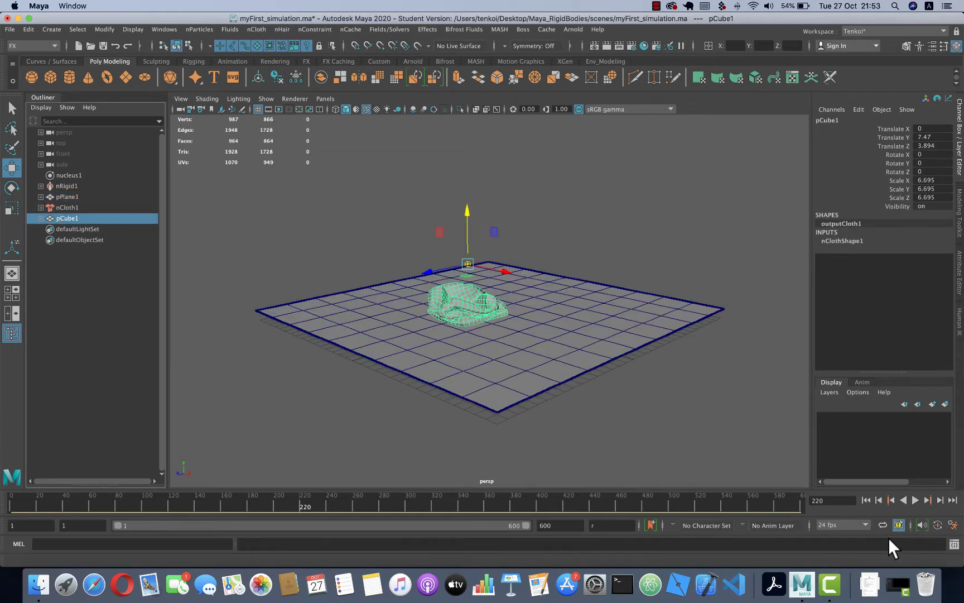
key("alt+v")
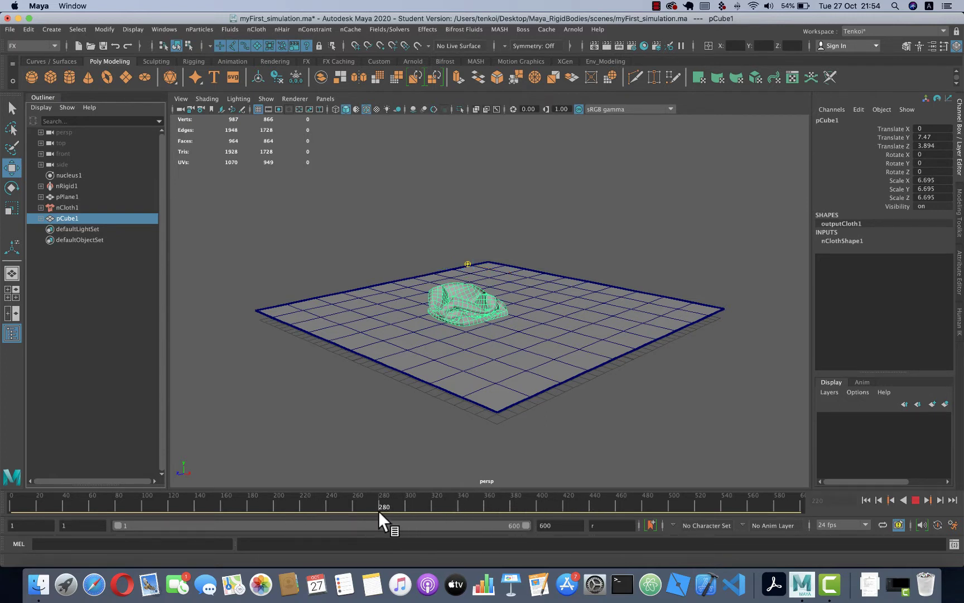
key("alt+v")
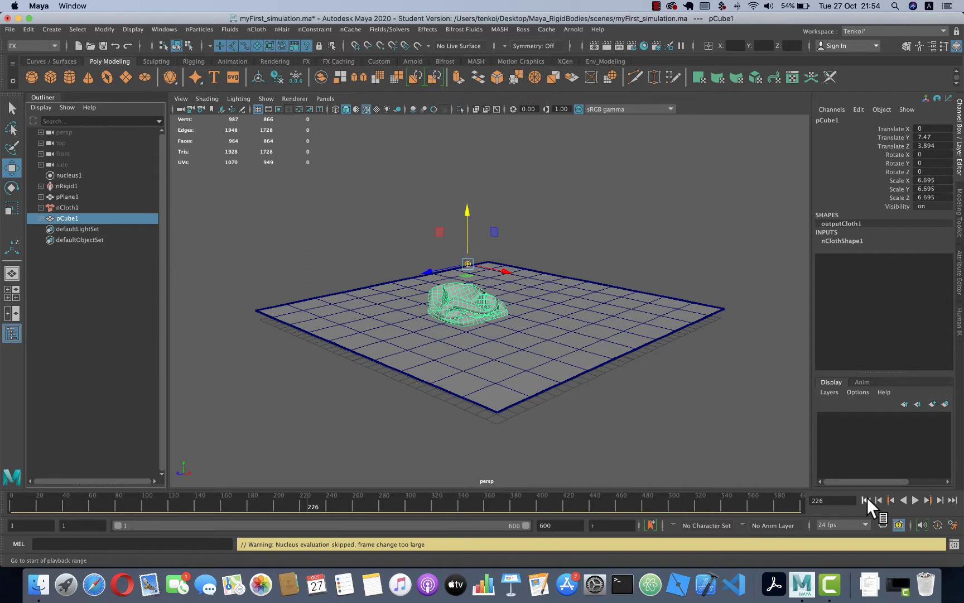
left_click(867, 498)
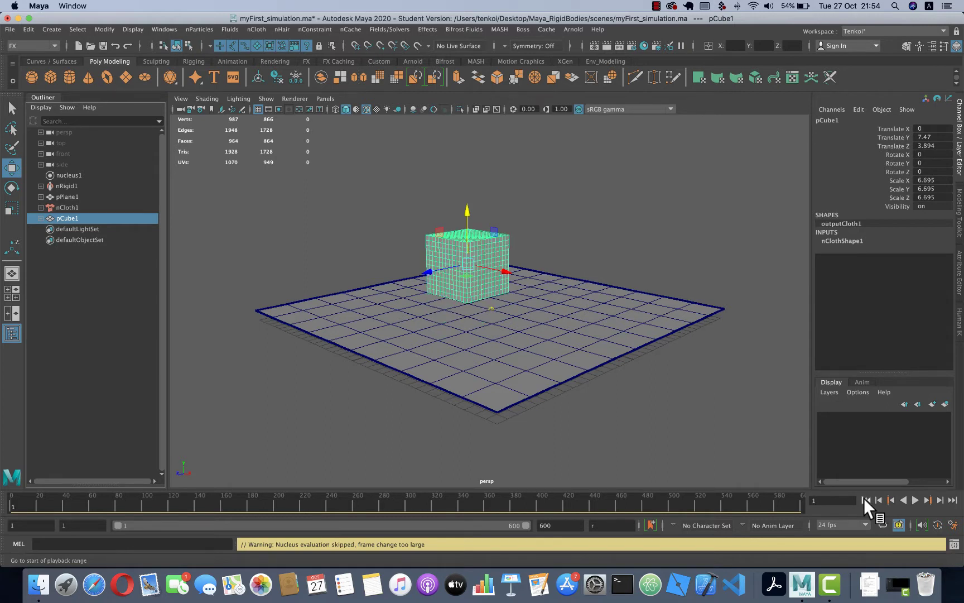
Play to frame 46, zoom in and scrub the collapse, then replay to frame 205 and rewind
left_click(915, 501)
left_click(915, 501)
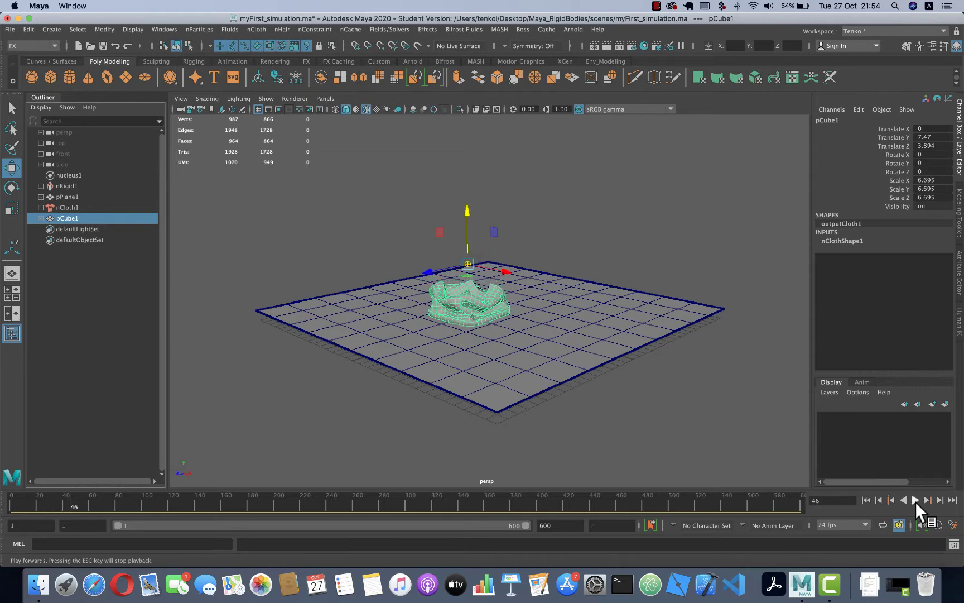
scroll(495, 326, "up", 5)
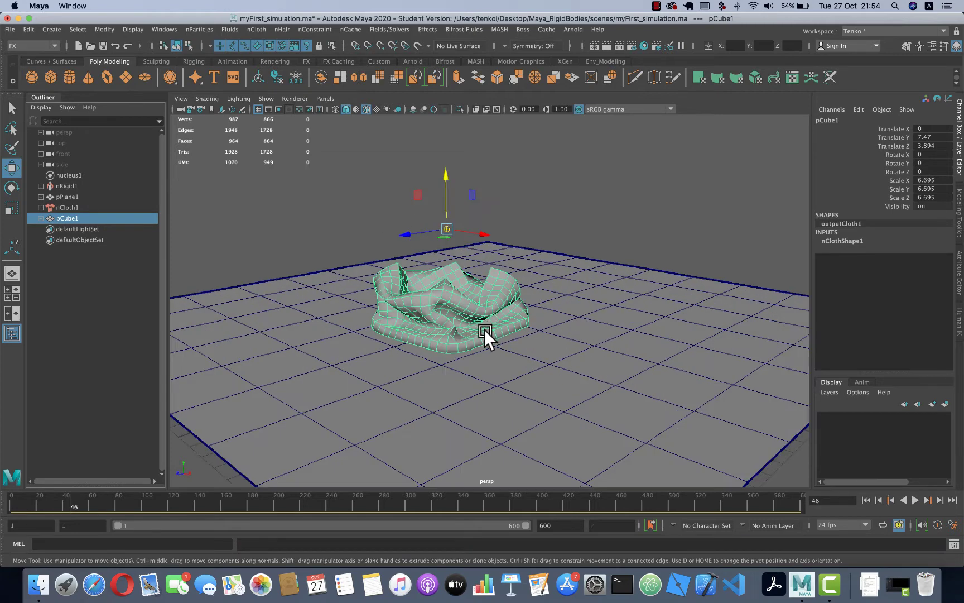
mouse_move(275, 499)
left_mouse_down()
mouse_move(595, 502)
mouse_move(564, 506)
left_mouse_up()
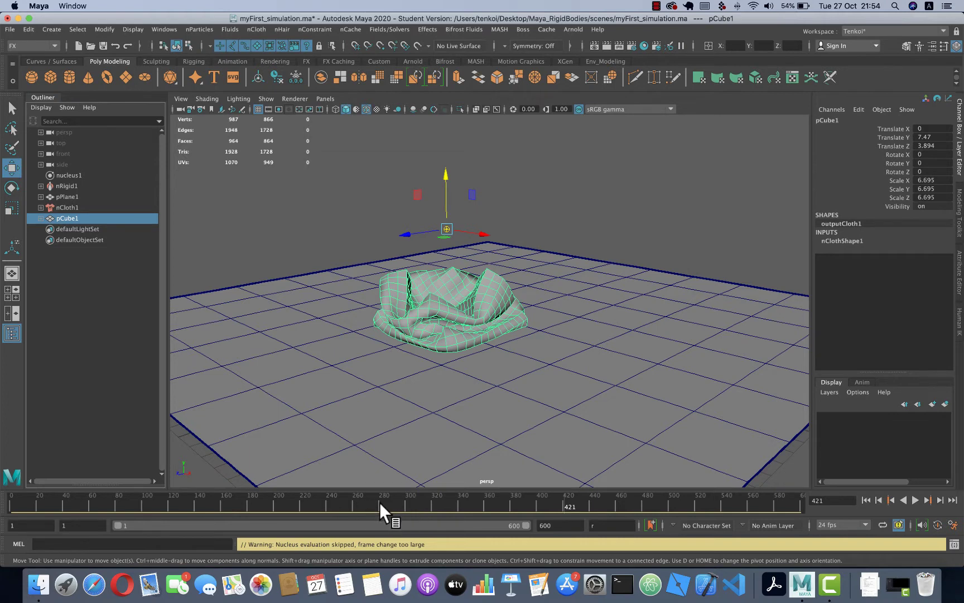
left_click(867, 500)
left_click(916, 500)
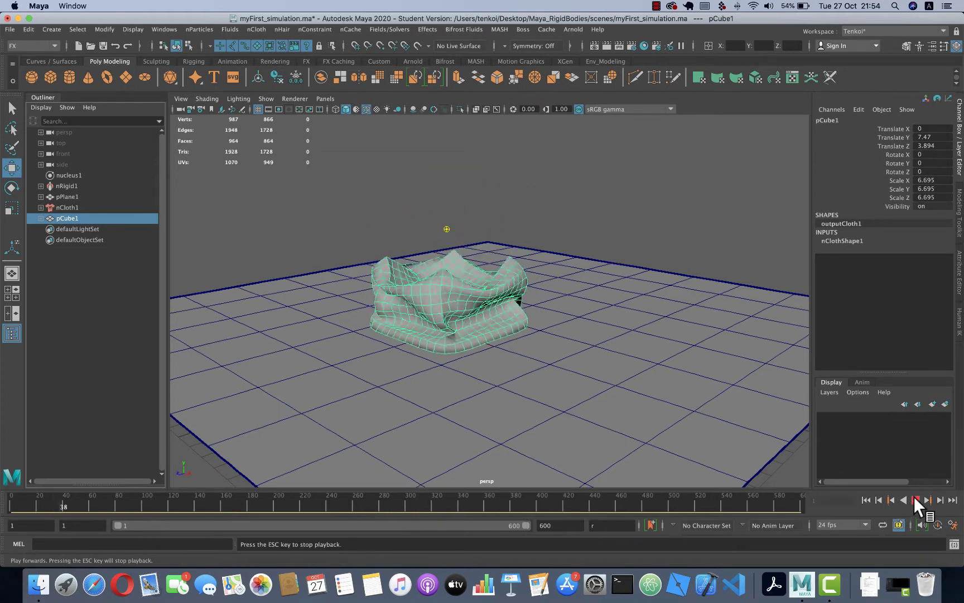
left_click(915, 500)
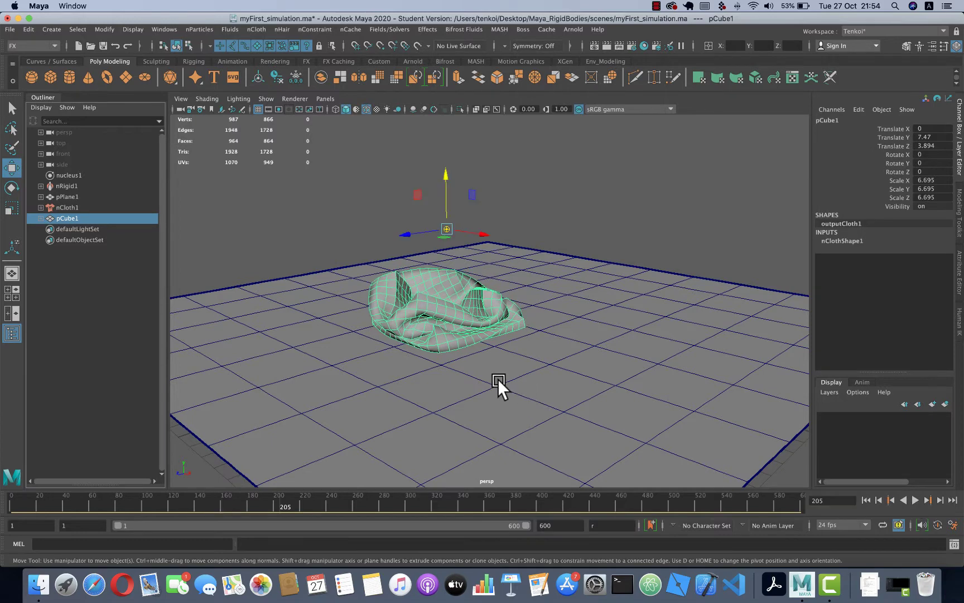
scroll(498, 379, "down", 5)
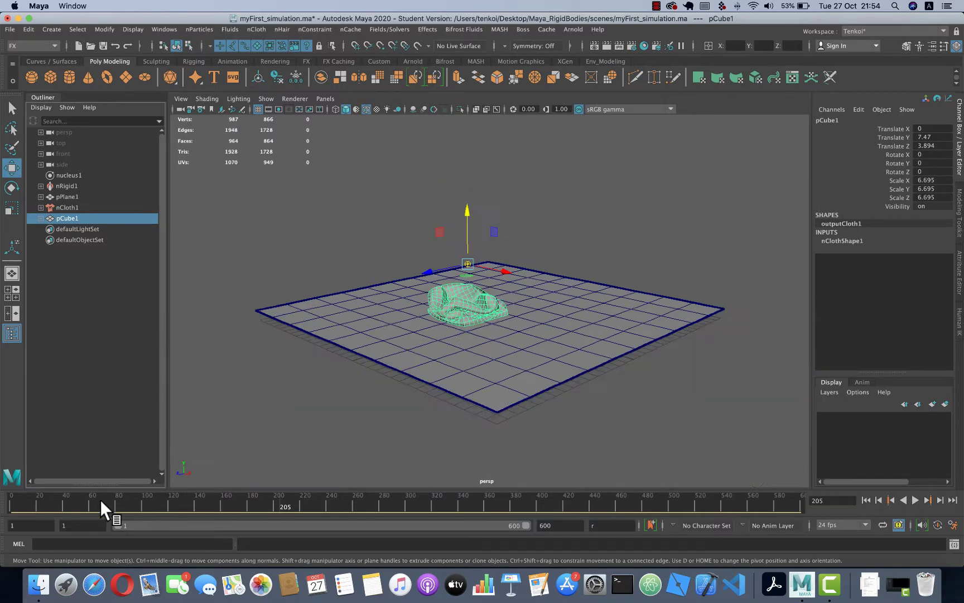
left_click(865, 499)
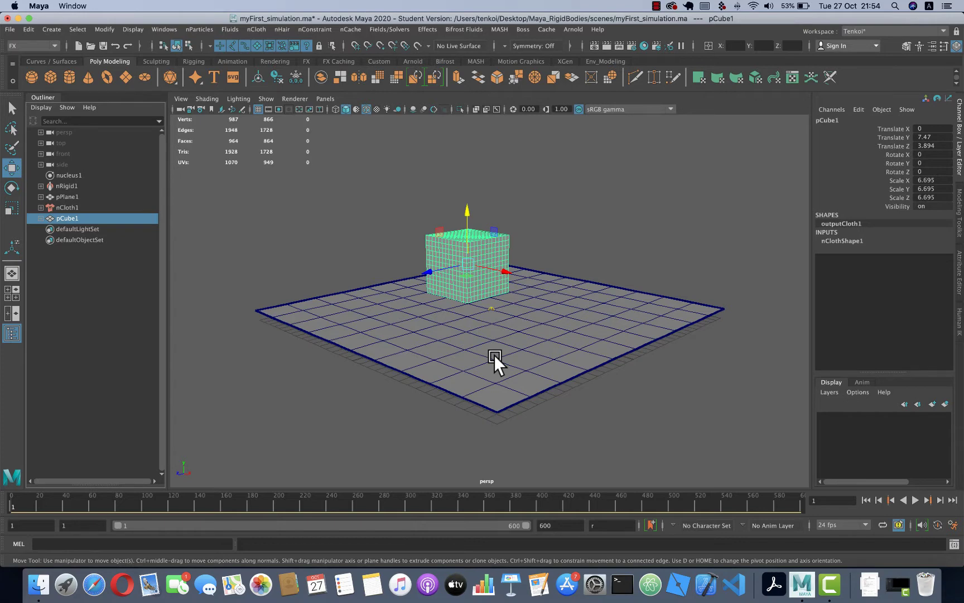
Move the camera closer, deselect the cube, play to frame 146 and rewind to frame 1
right_click_drag(494, 354, 496, 269, "alt")
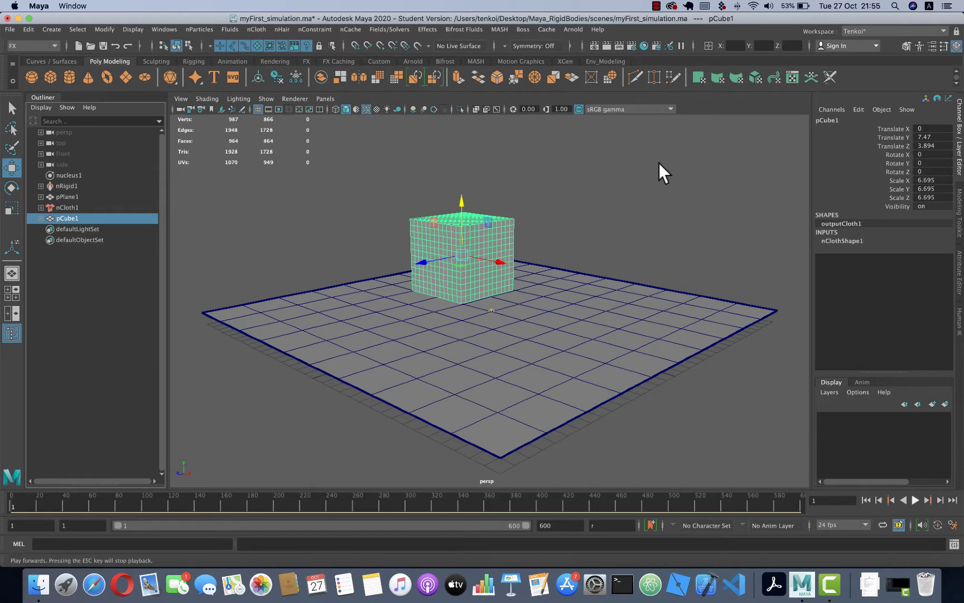
left_click(641, 200)
left_click(915, 499)
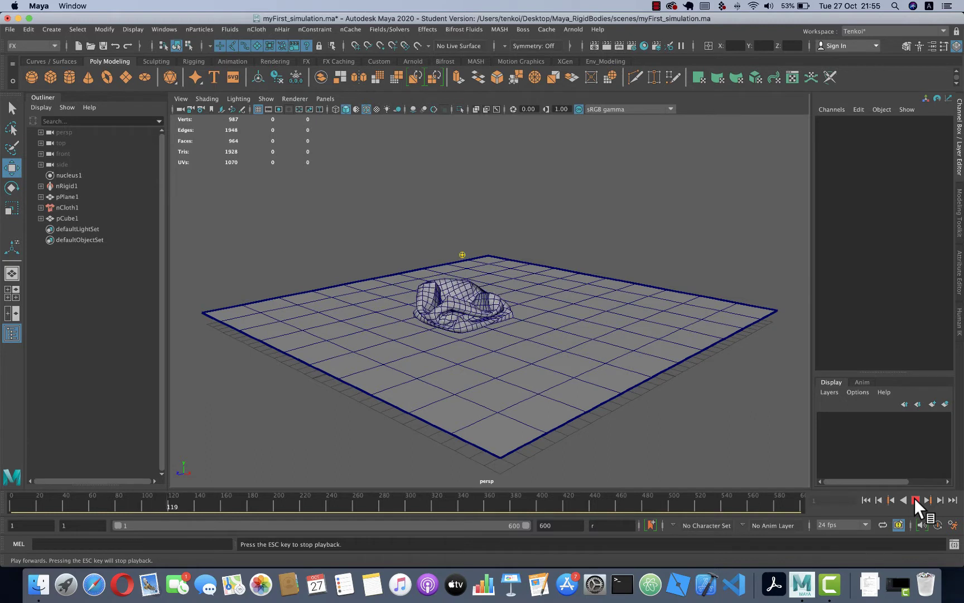
left_click(915, 499)
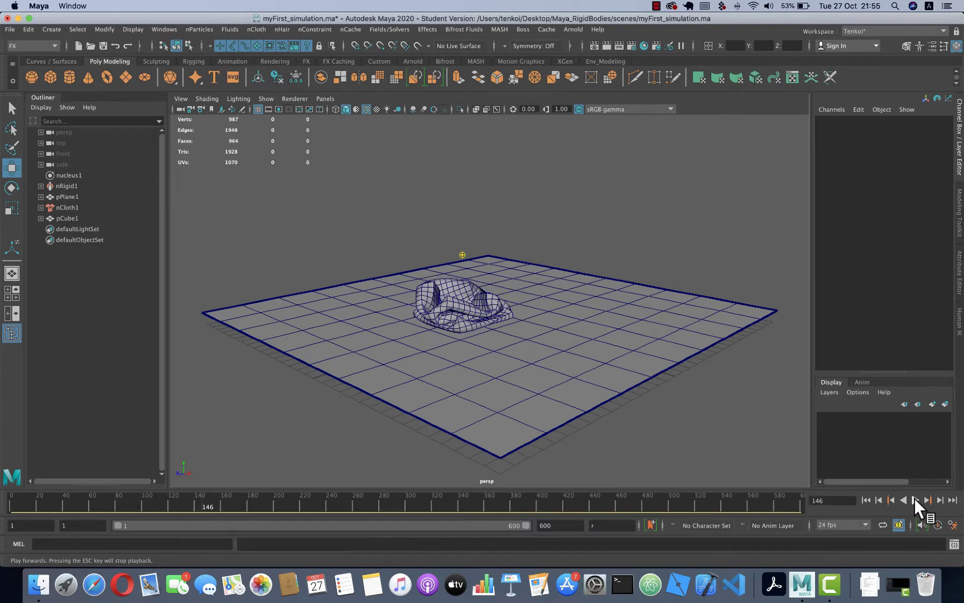
left_click(866, 499)
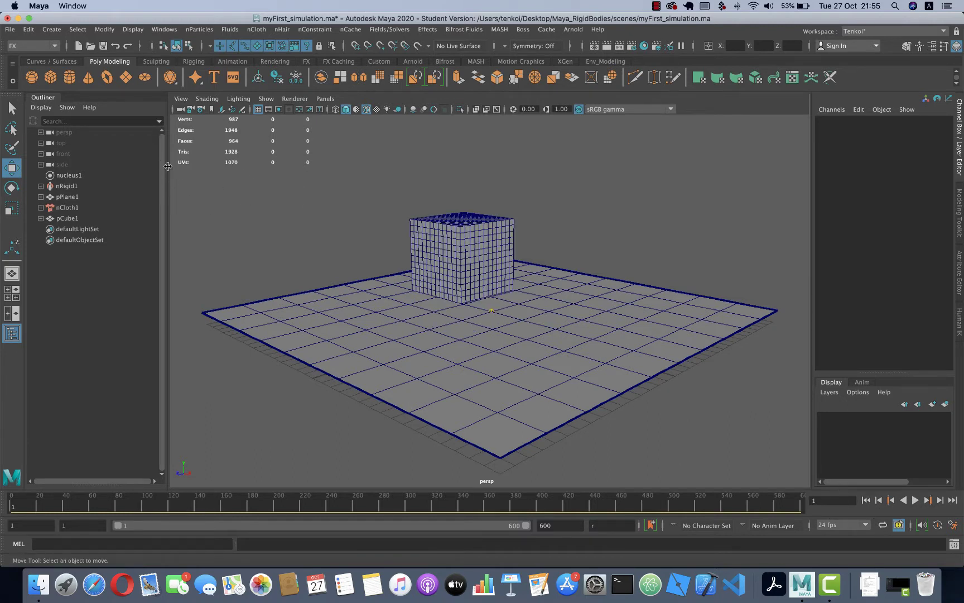
Create a polygon torus scaled to 3.35 and raised to Y 9.24 beside the cloth cube
left_click(106, 78)
key("r")
left_click_drag(498, 322, 568, 321)
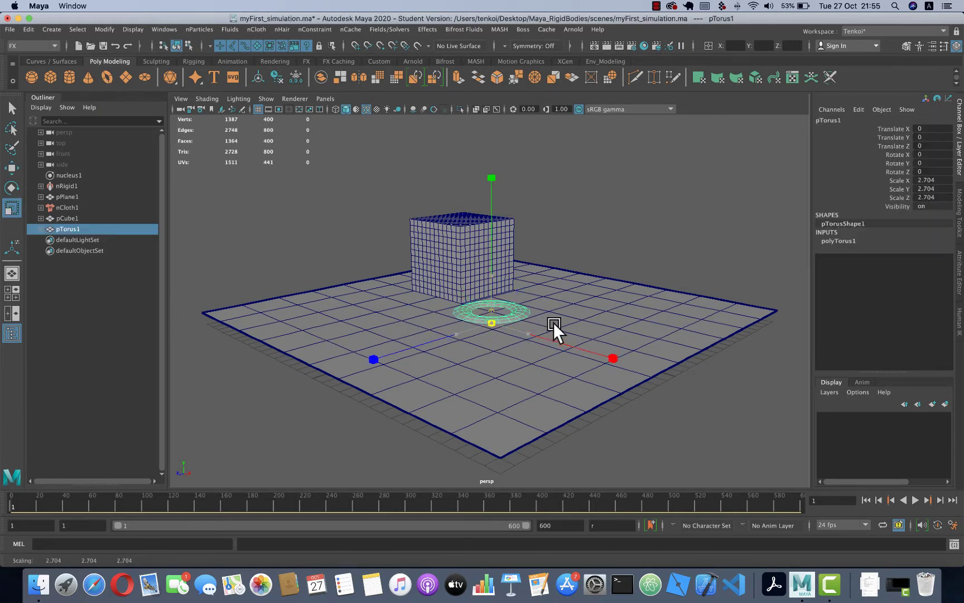
key("w")
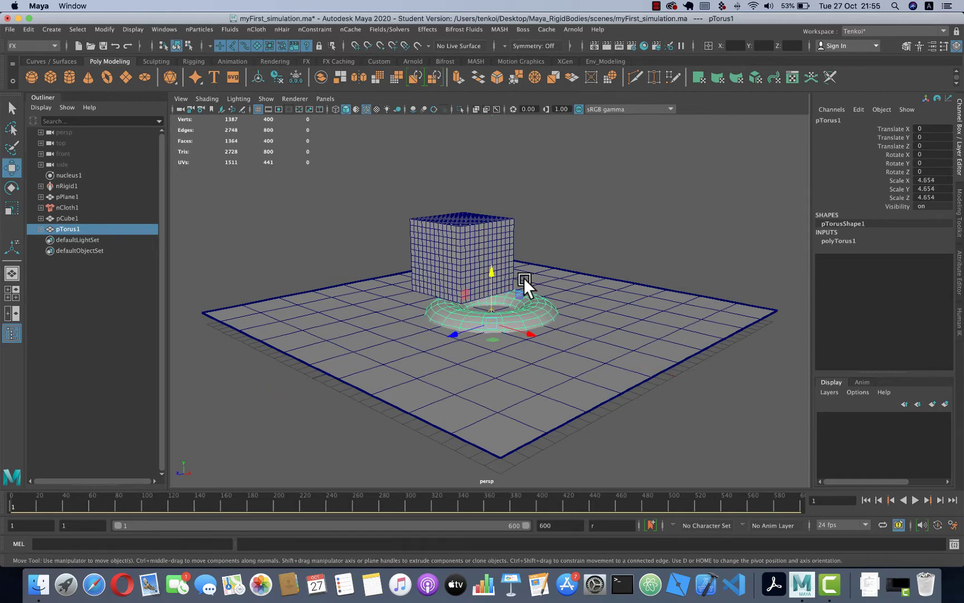
mouse_move(492, 290)
left_mouse_down()
mouse_move(487, 230)
mouse_move(332, 286)
mouse_move(481, 274)
mouse_move(519, 293)
left_mouse_up()
key("r")
key("w")
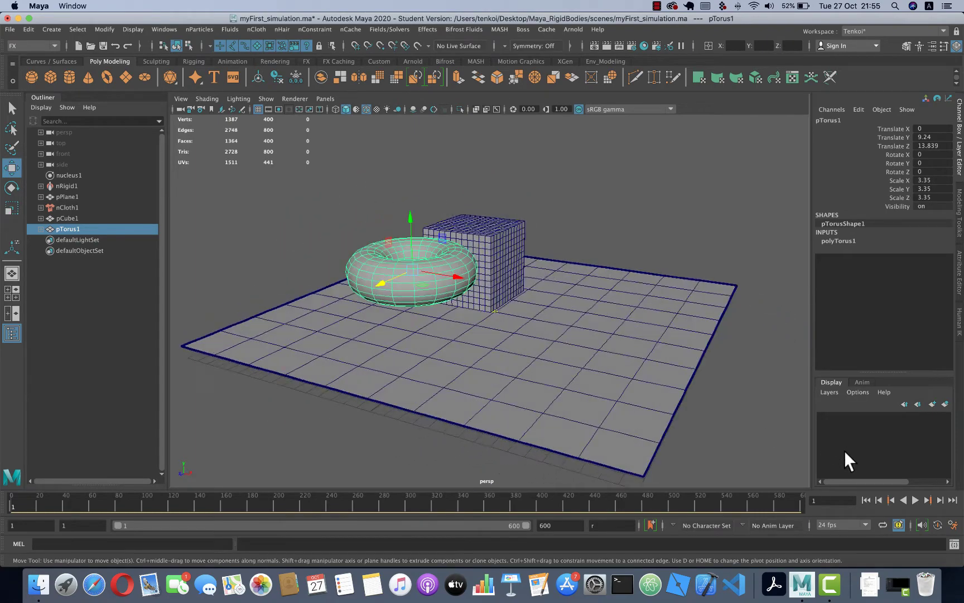
Test-play the simulation with the torus, then rewind to frame 1
left_click(916, 500)
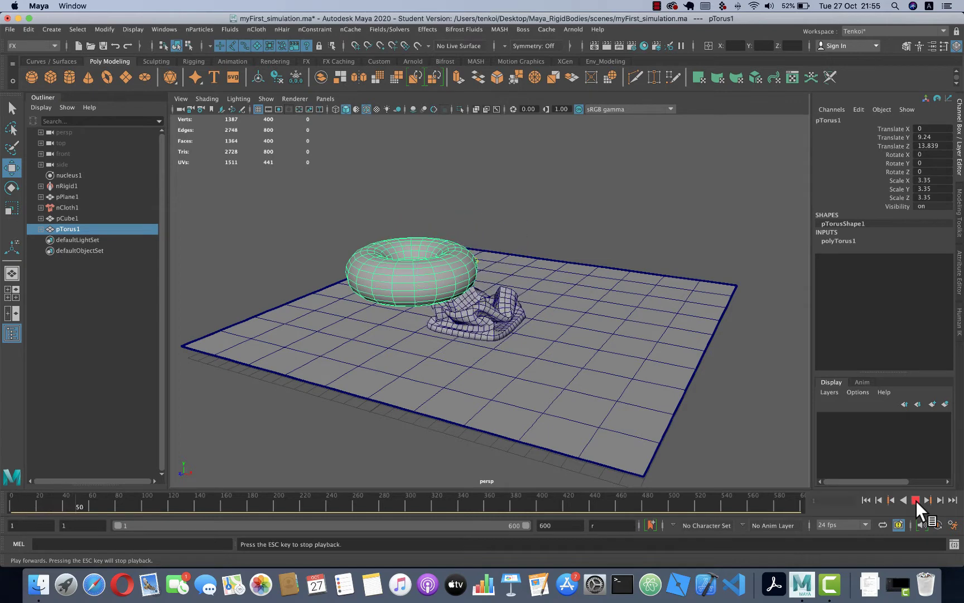
left_click(866, 500)
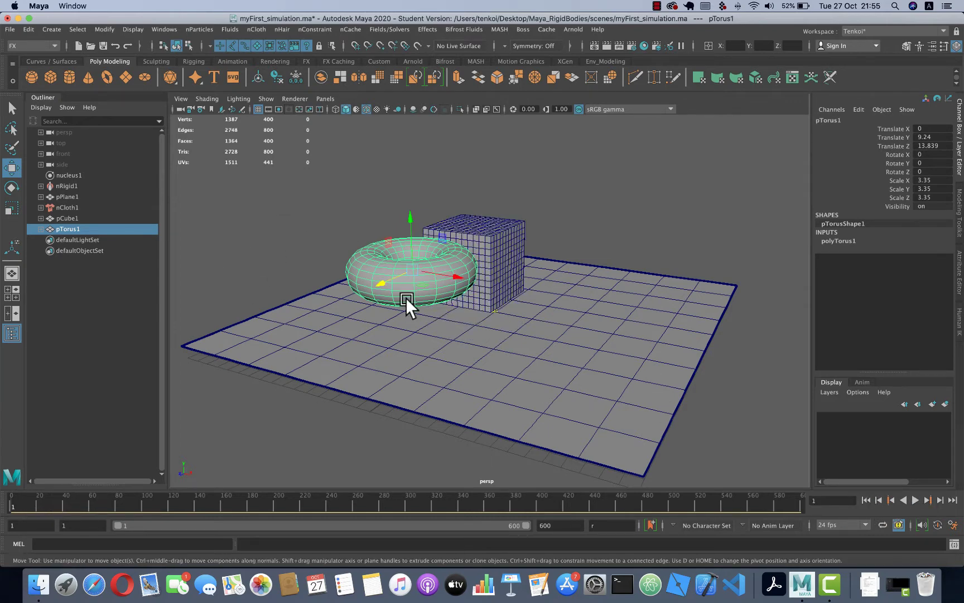
left_click(256, 29)
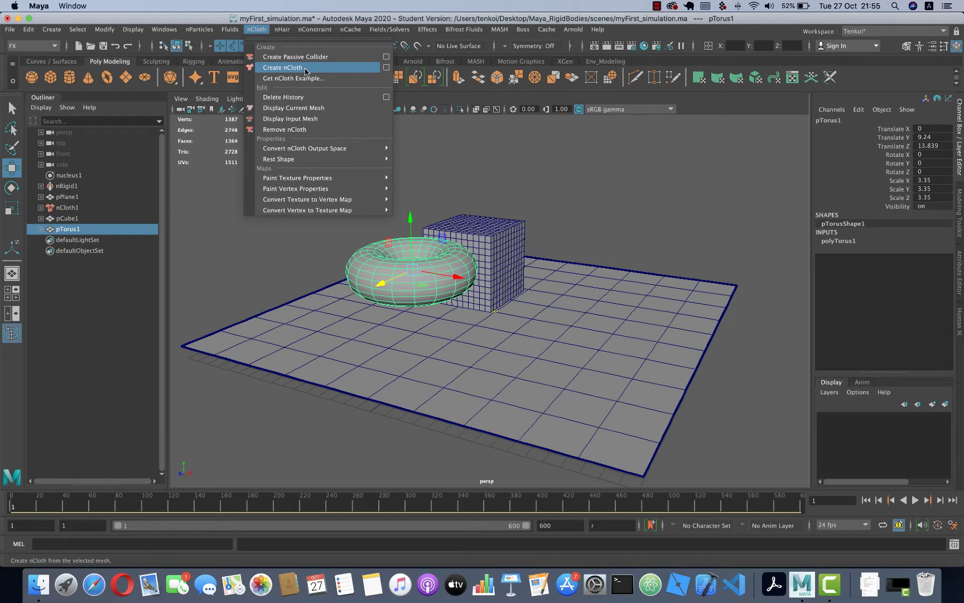
Make pTorus1 an nCloth (nCloth2) and drag nCloth2 above pTorus1 in the Outliner
left_click(306, 68)
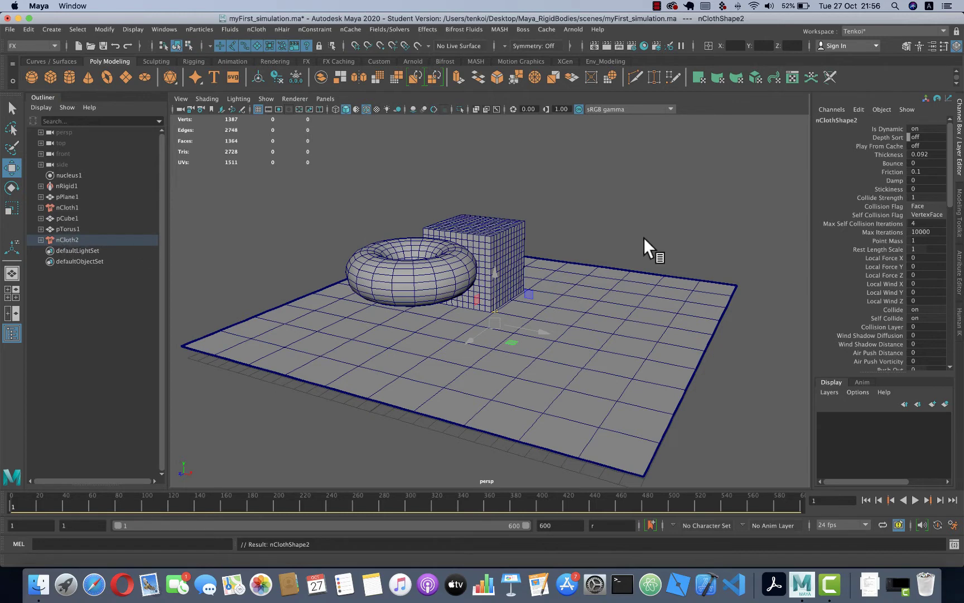
left_click(960, 273)
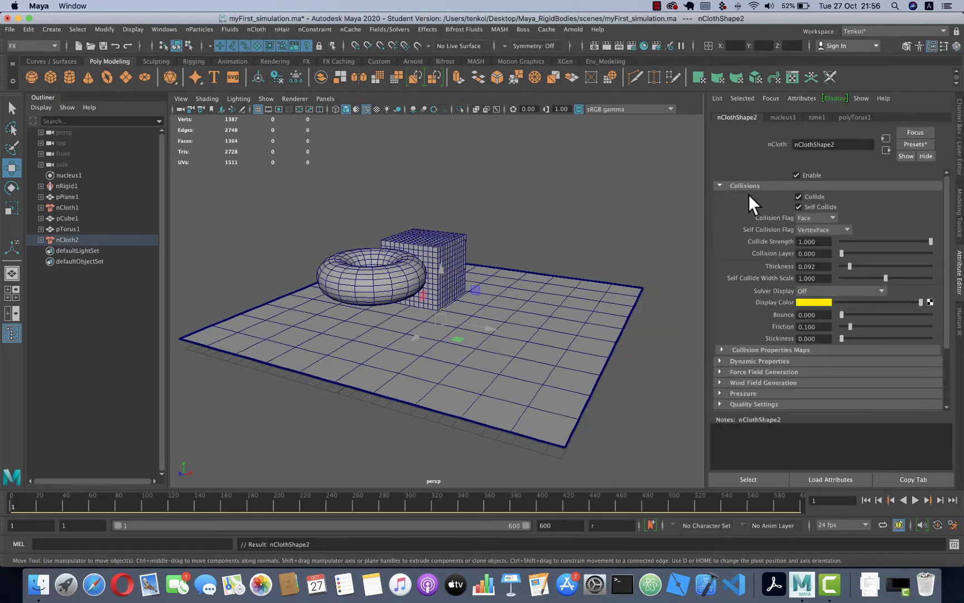
left_click(721, 185)
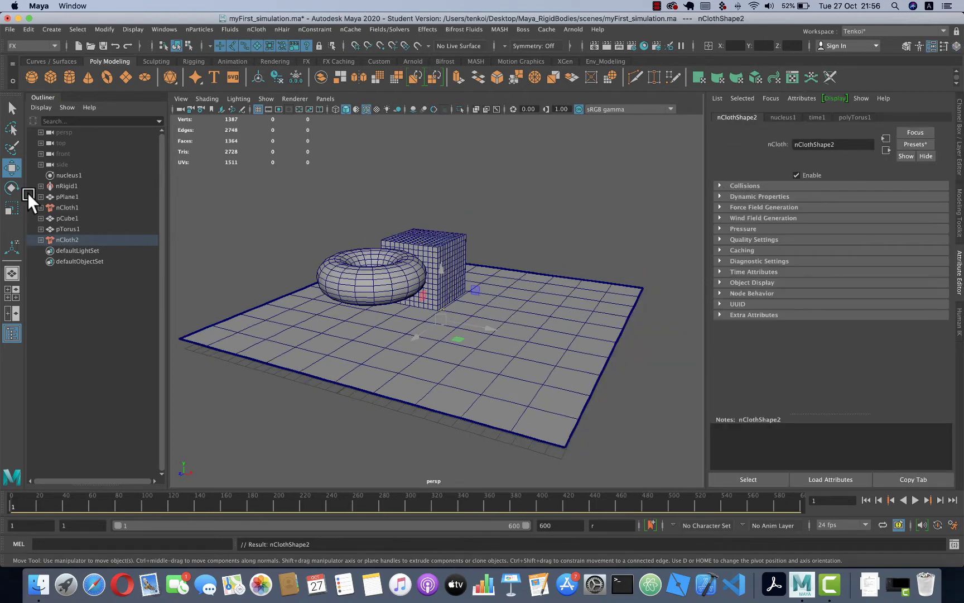
mouse_move(71, 236)
left_mouse_down()
mouse_move(65, 225)
mouse_move(92, 226)
left_mouse_up()
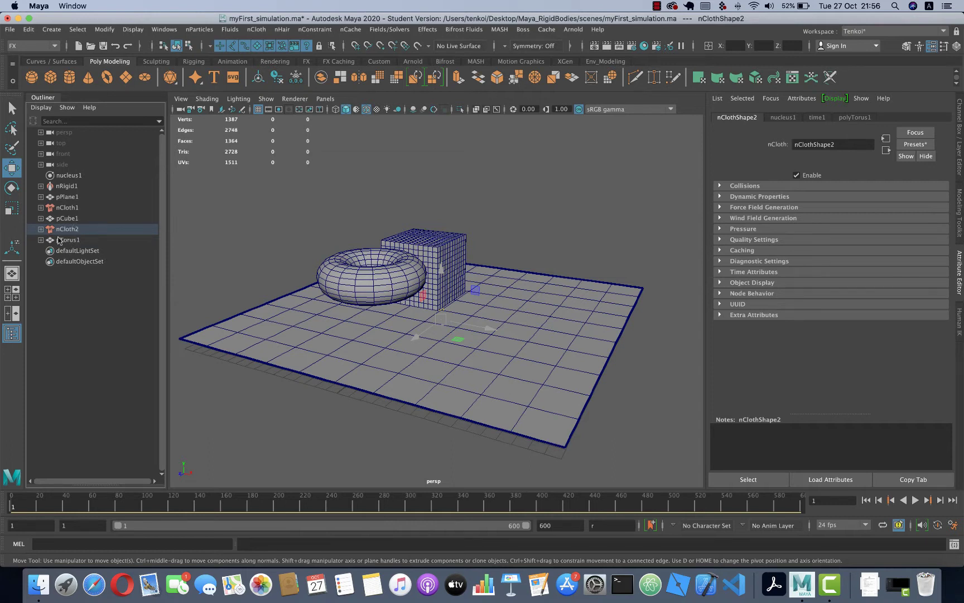
left_click(66, 241)
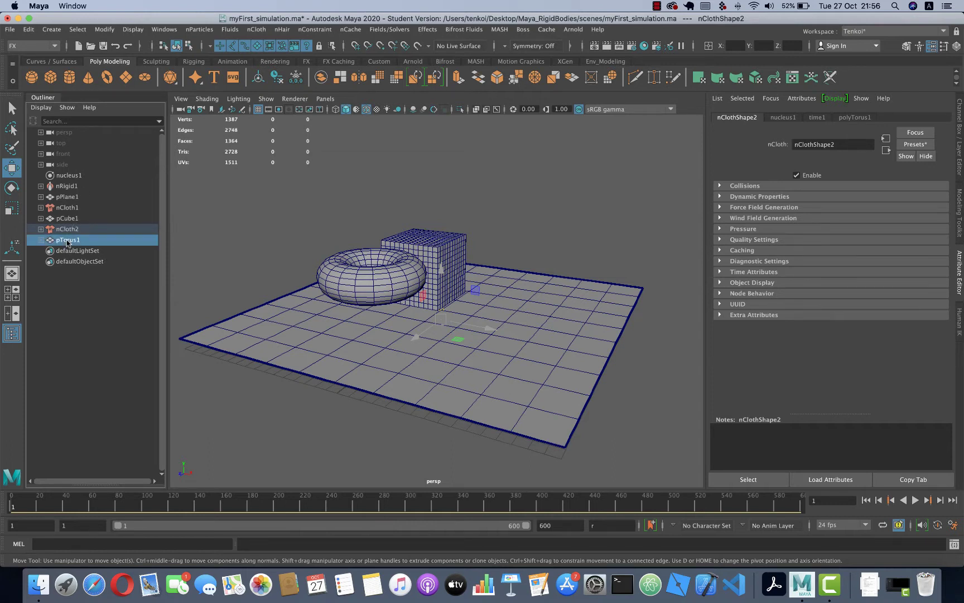
left_click_drag(66, 240, 59, 230)
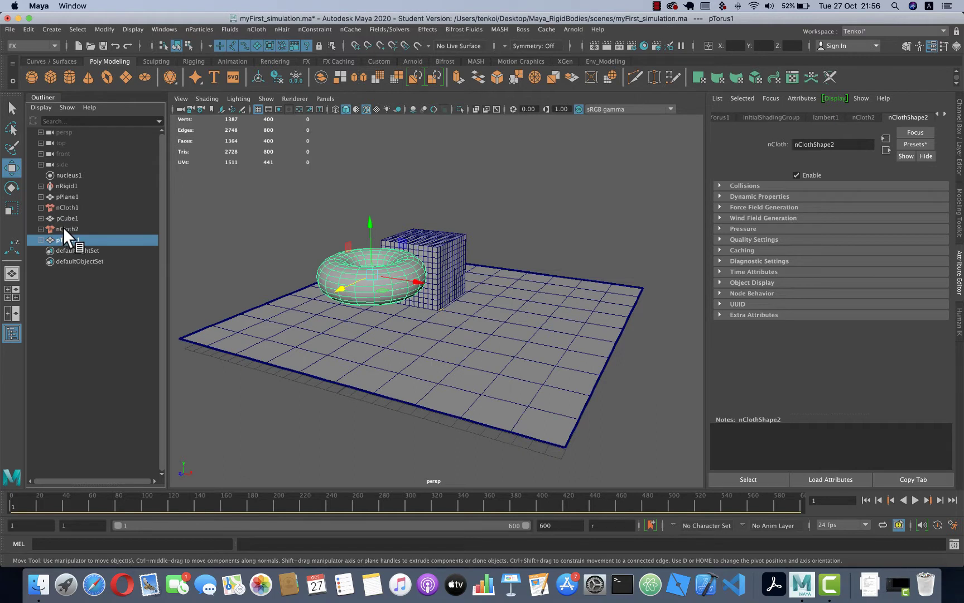
left_click(64, 228)
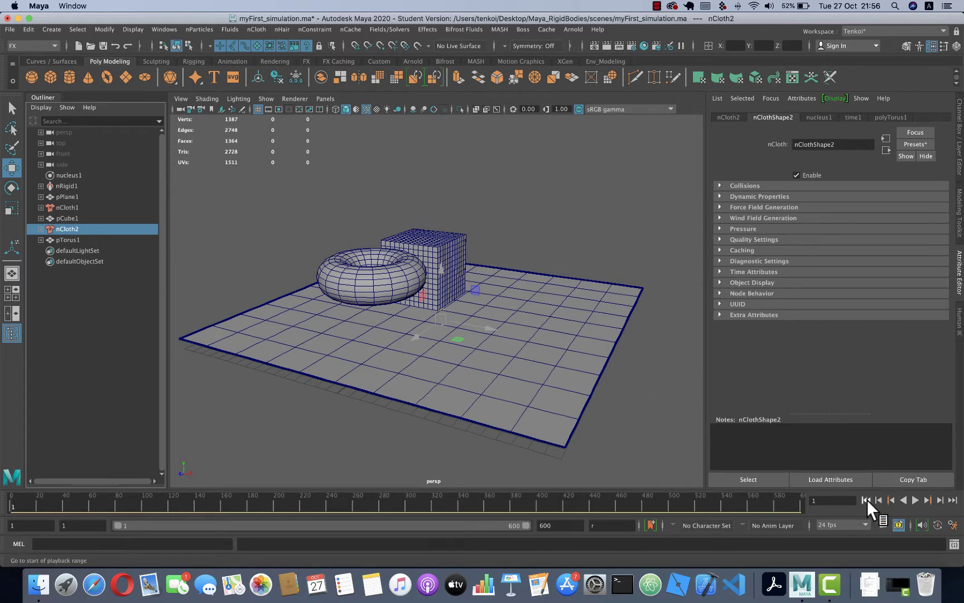
left_click(914, 501)
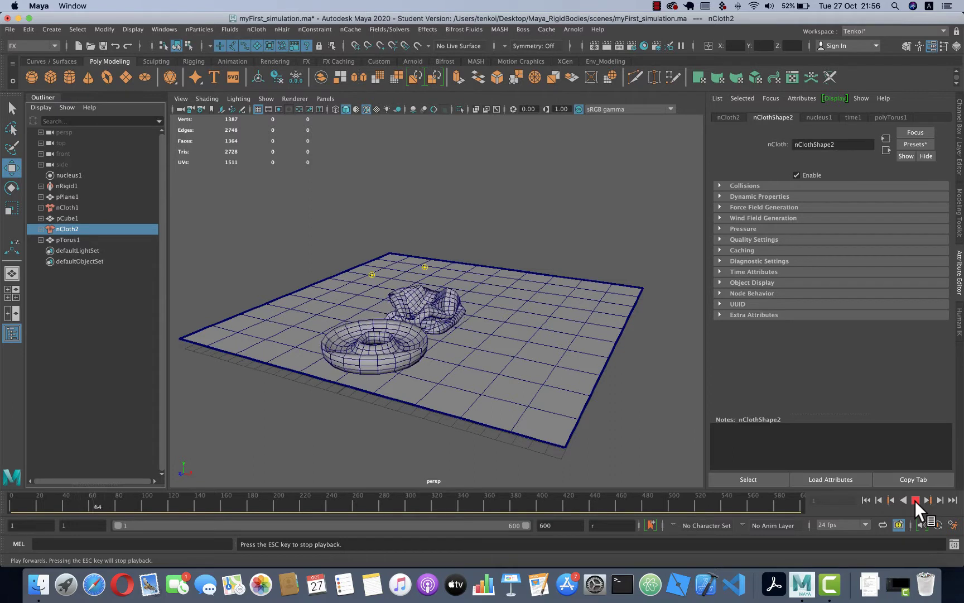
left_click(915, 500)
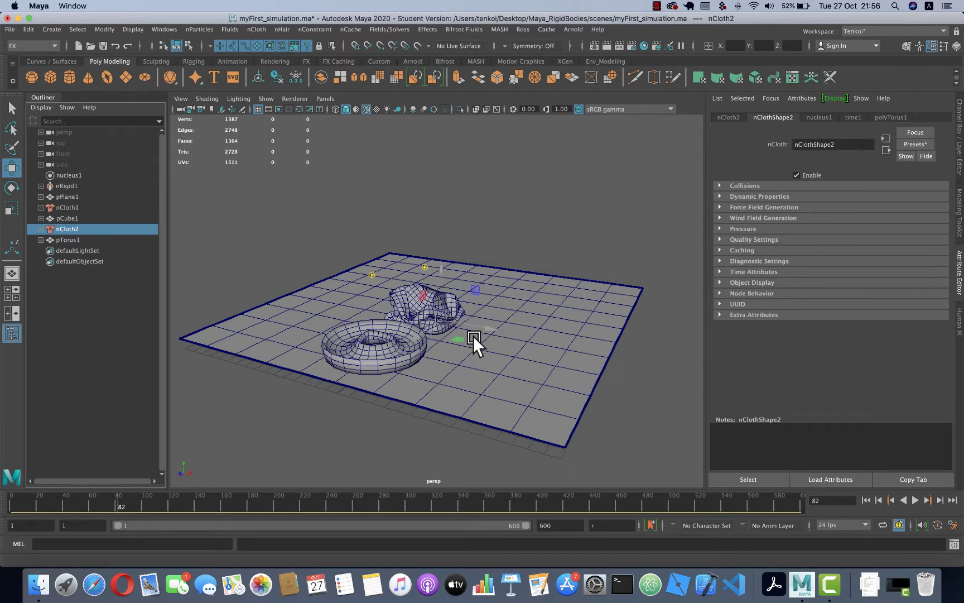
left_click_drag(483, 318, 357, 308, "alt")
scroll(360, 310, "up", 3)
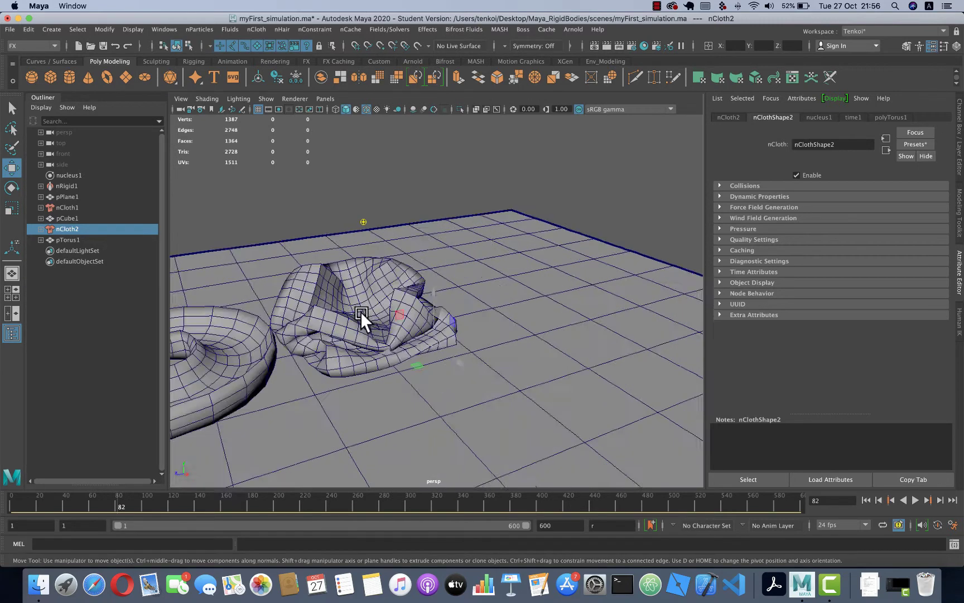
scroll(361, 312, "down", 3)
left_click(258, 29)
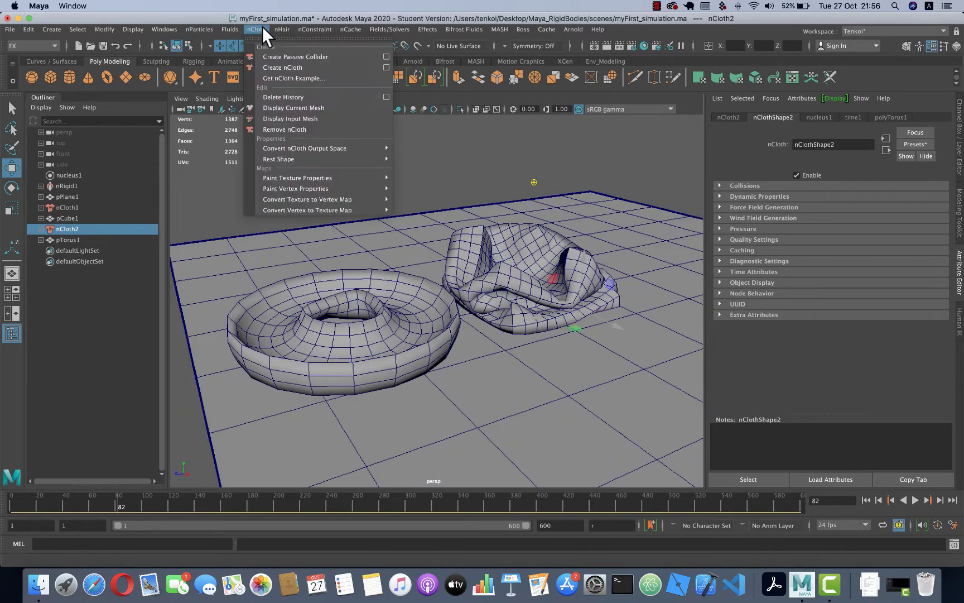
left_click(432, 299)
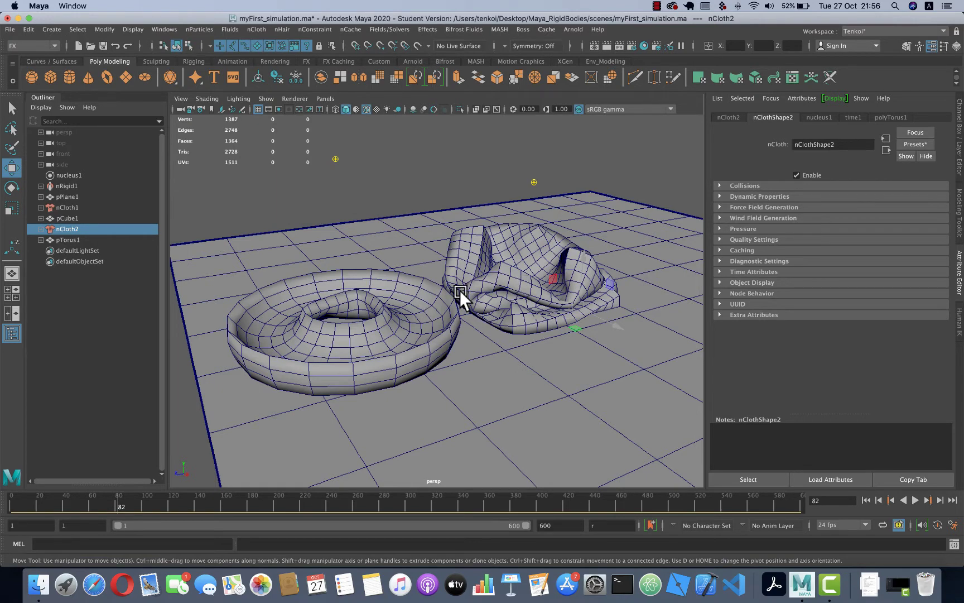
left_click(867, 499)
scroll(472, 360, "down", 3)
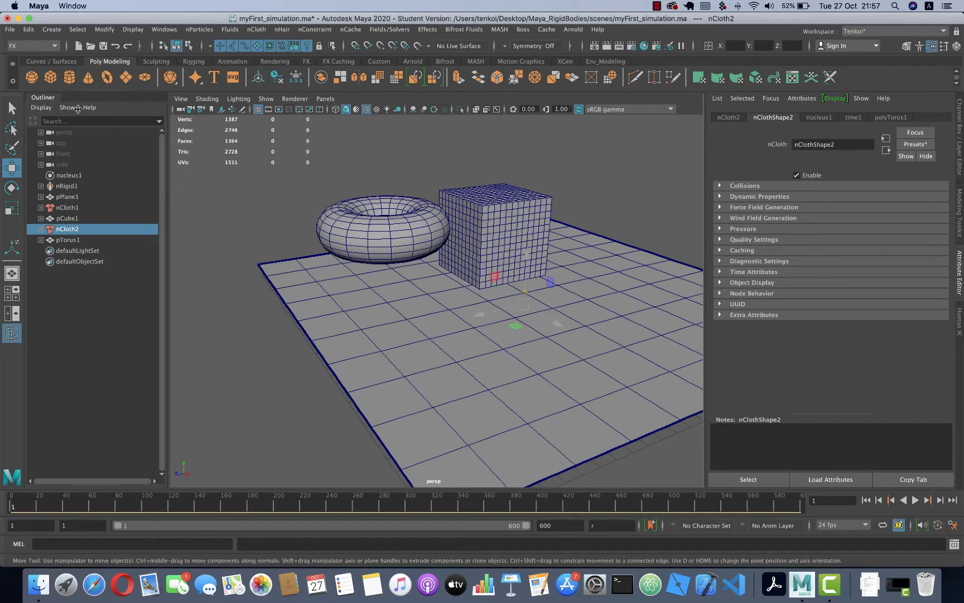
Create pPlane2, scale it up, raise it above the ground and rotate it nearly upright
left_click(128, 77)
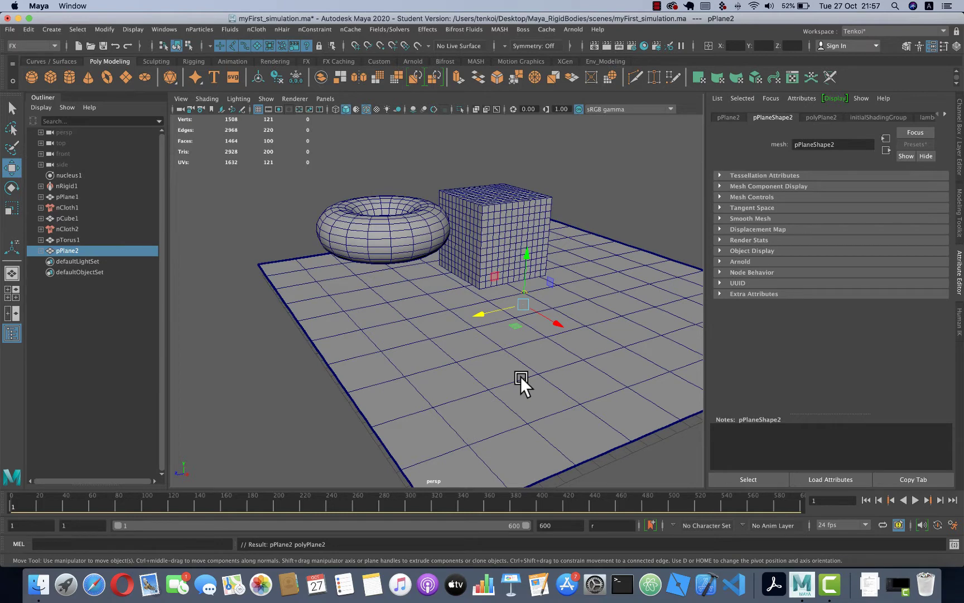
key("r")
left_click_drag(524, 304, 570, 309)
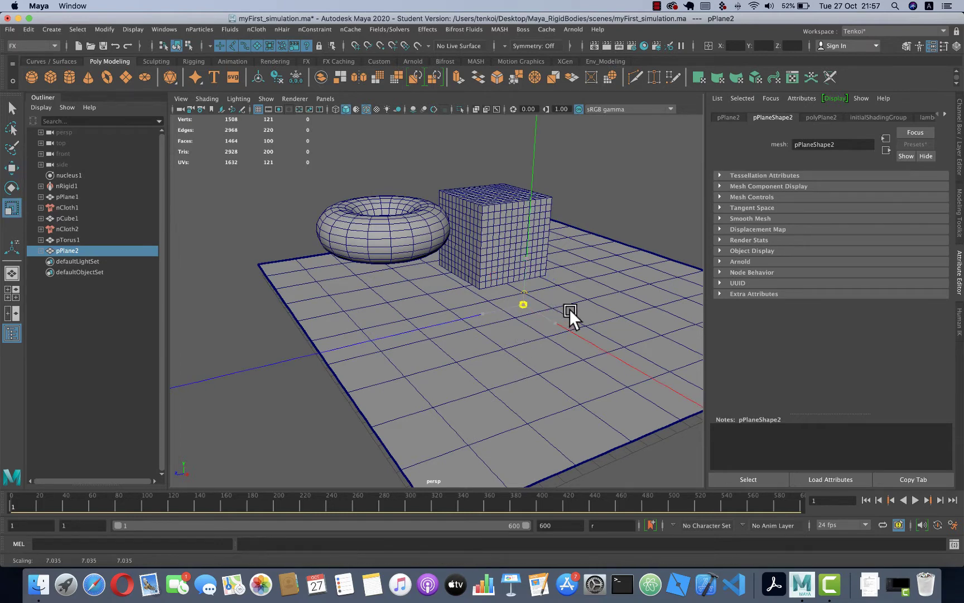
key("w")
mouse_move(525, 265)
left_mouse_down()
mouse_move(540, 179)
mouse_move(556, 230)
mouse_move(568, 222)
left_mouse_up()
key("e")
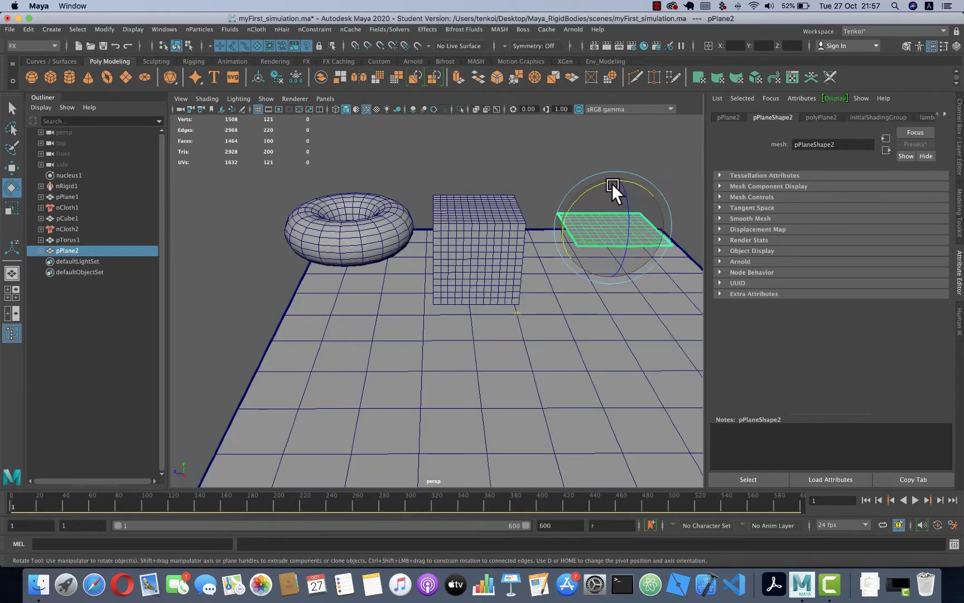
mouse_move(609, 181)
left_mouse_down()
mouse_move(576, 248)
mouse_move(549, 273)
left_mouse_up()
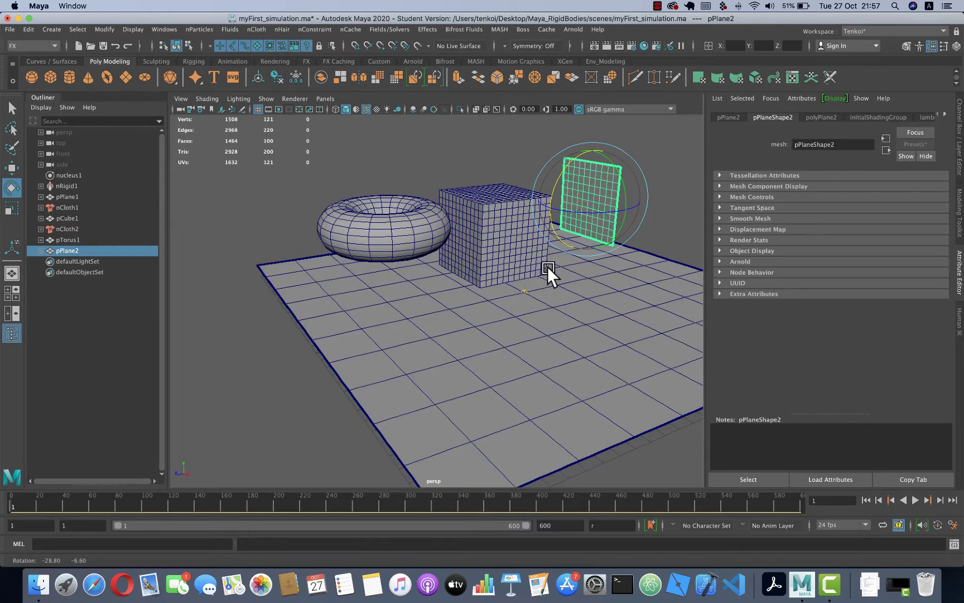
left_click(260, 30)
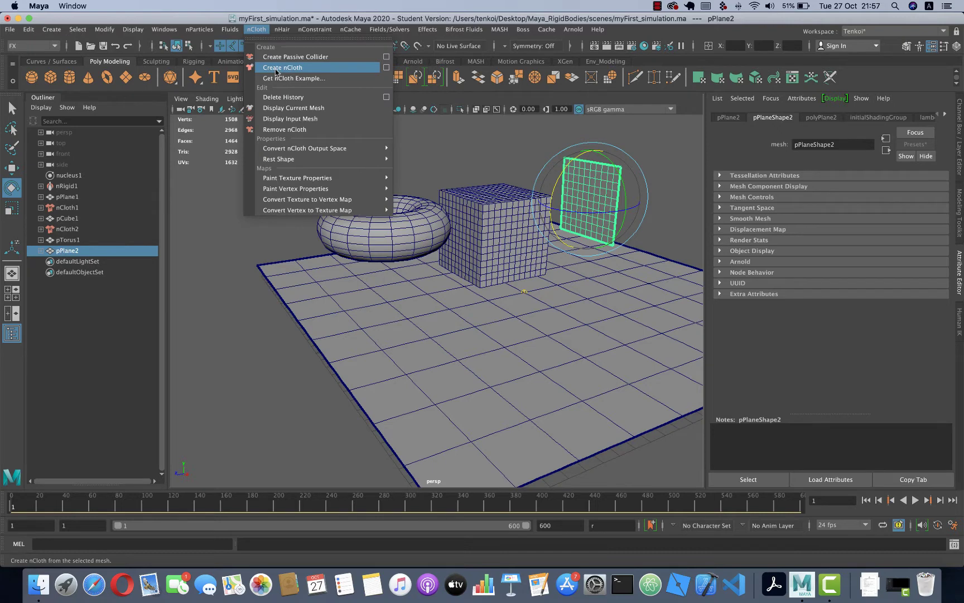
Make pPlane2 nCloth3, place it above pPlane2 in the Outliner, and play to frame 73
left_click(276, 72)
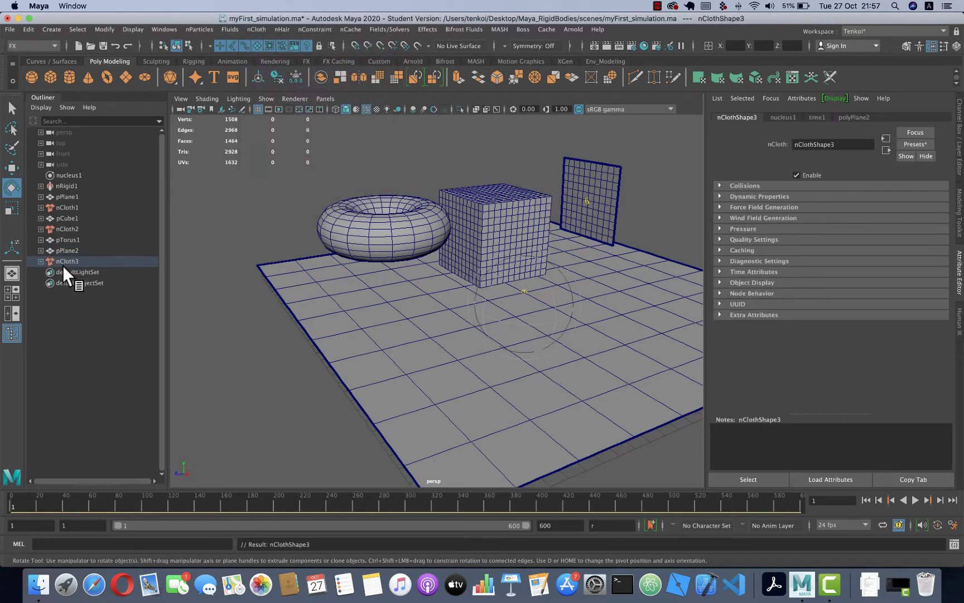
left_click_drag(67, 258, 86, 247)
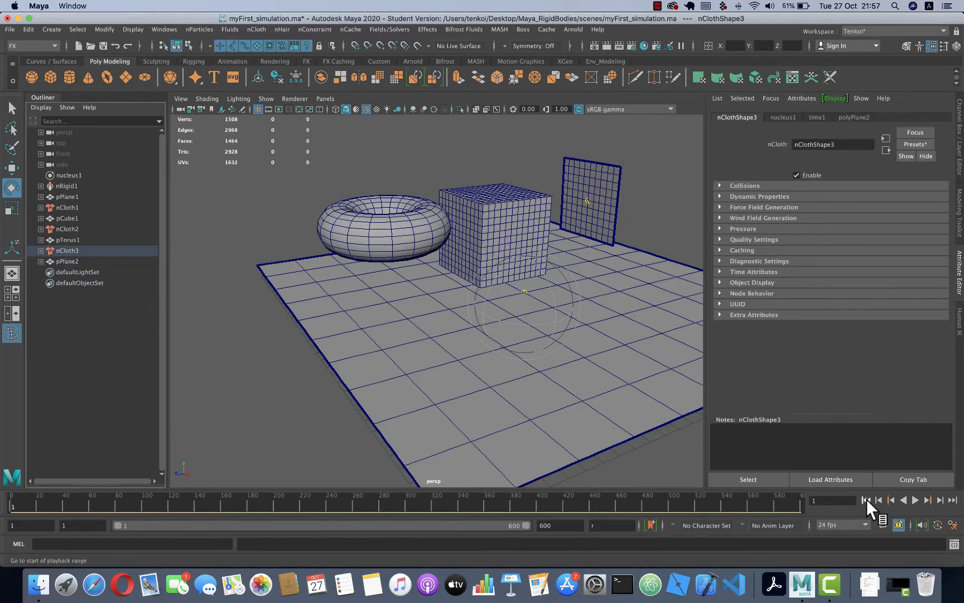
left_click(918, 497)
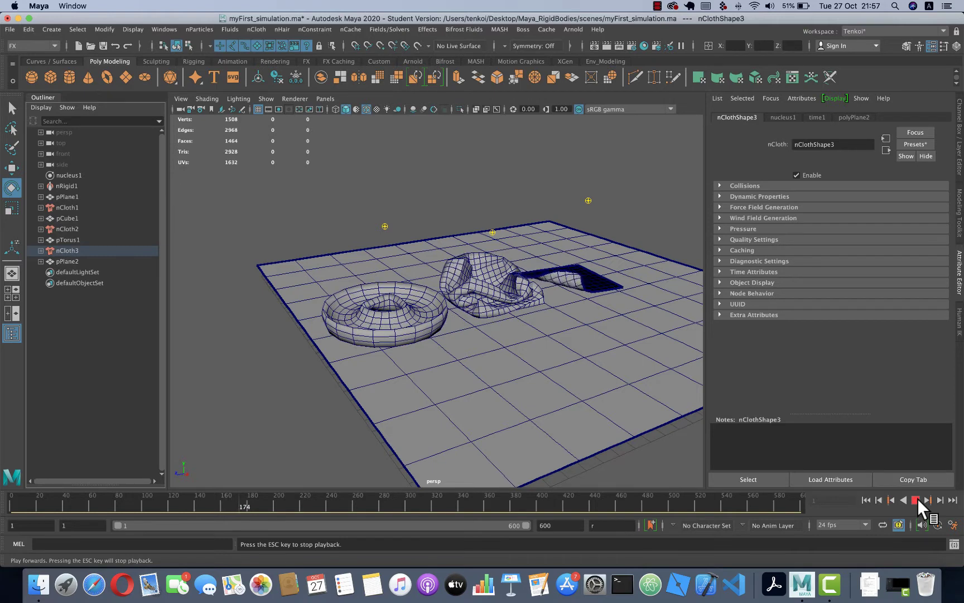
left_click(917, 498)
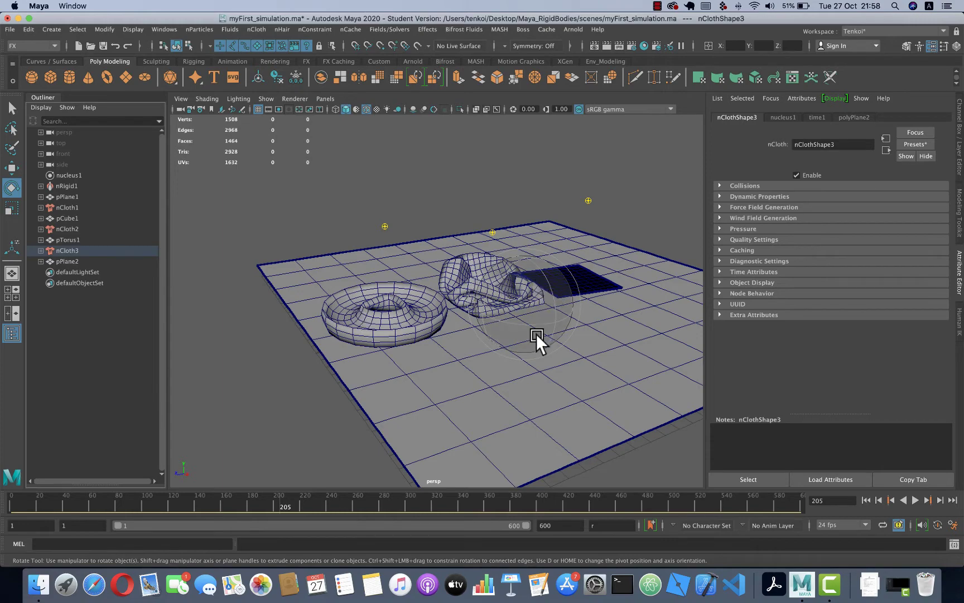
left_click_drag(505, 304, 505, 303, "alt")
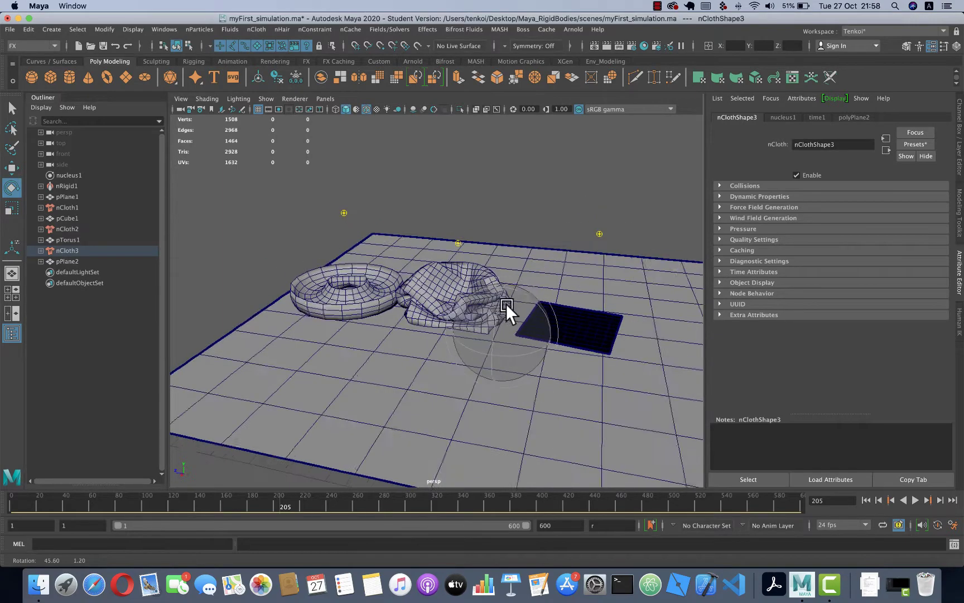
left_click(910, 500)
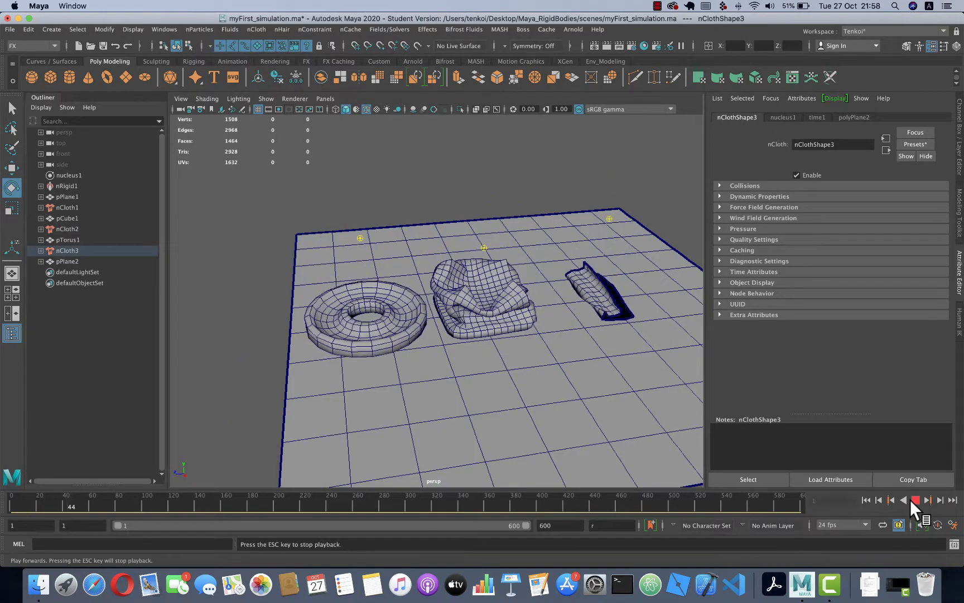
left_click(911, 499)
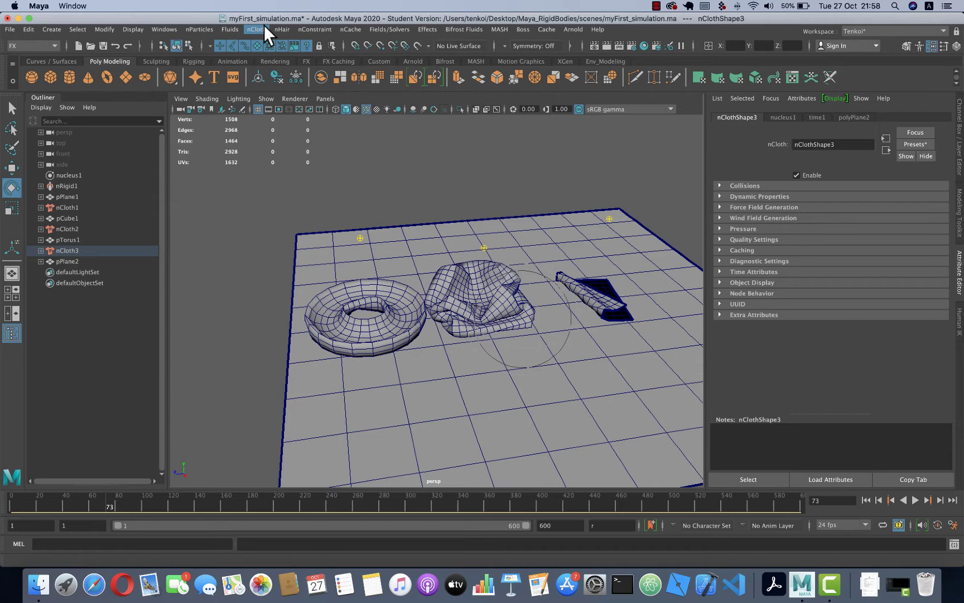
Pause at frame 66, select ground plane pPlane1 to show nRigidShape1, and tumble lower
left_click(917, 500)
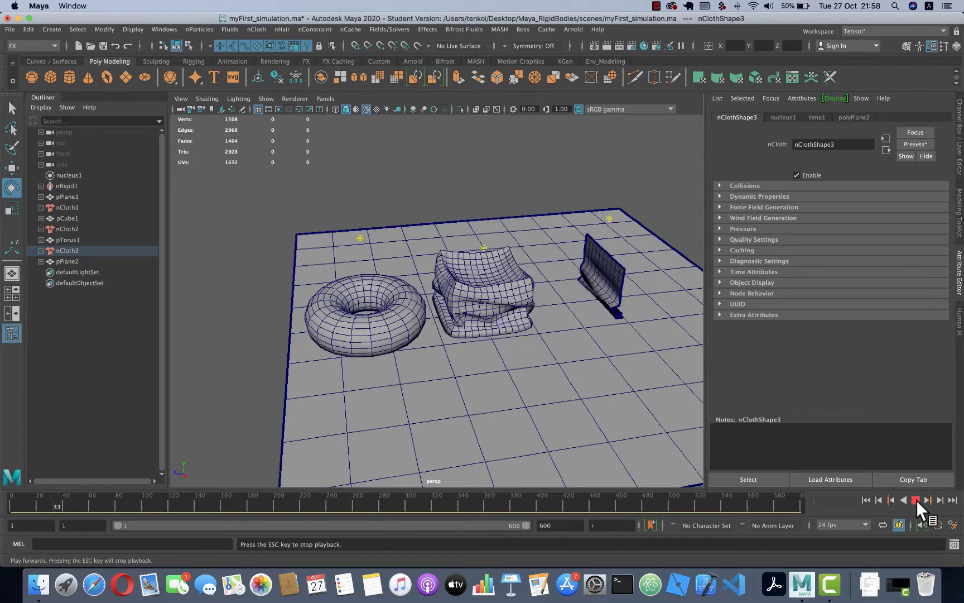
left_click(916, 500)
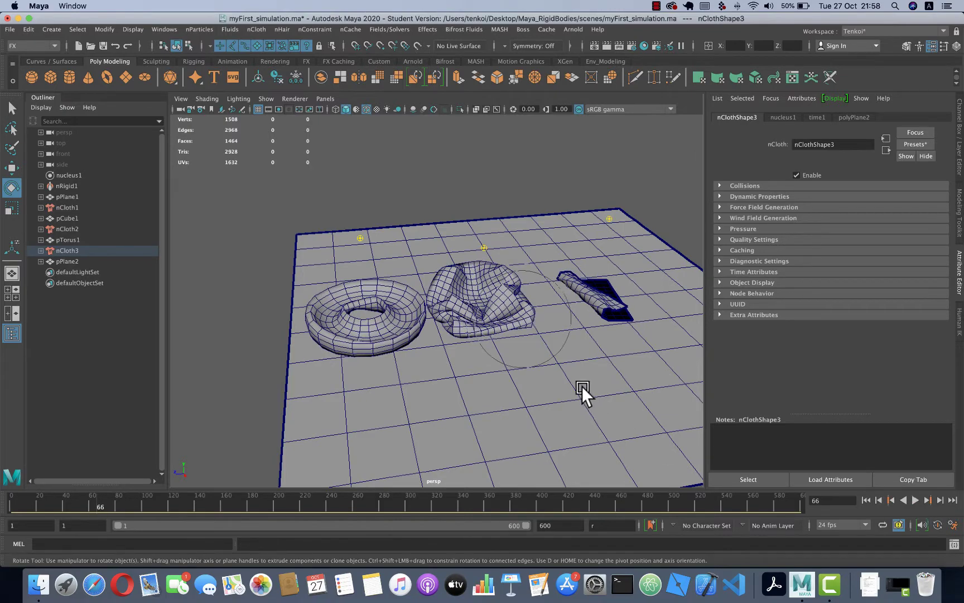
mouse_move(582, 386)
left_mouse_down("alt")
mouse_move(645, 379)
mouse_move(650, 370)
mouse_move(467, 276)
left_mouse_up("alt")
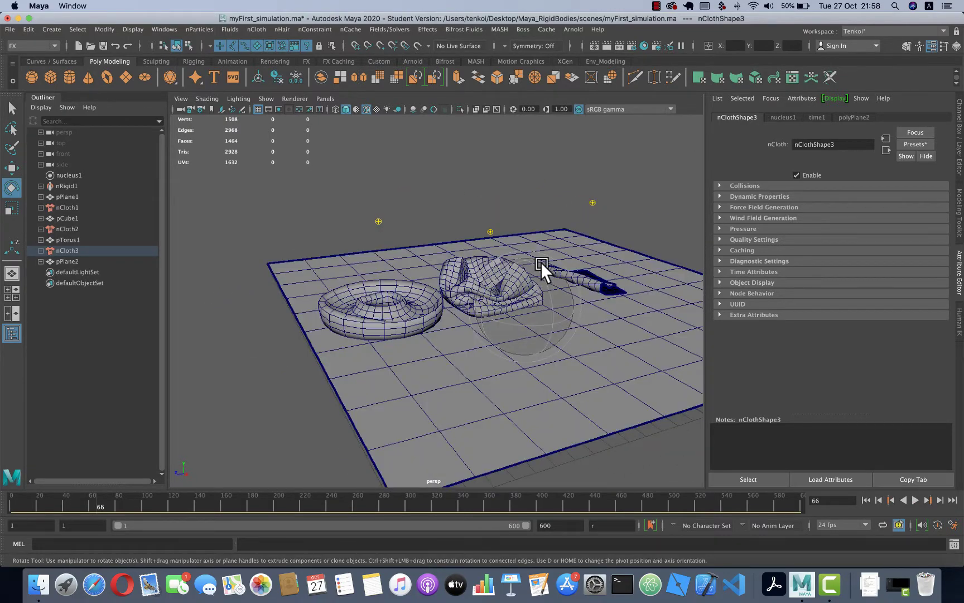
scroll(430, 353, "down", 4)
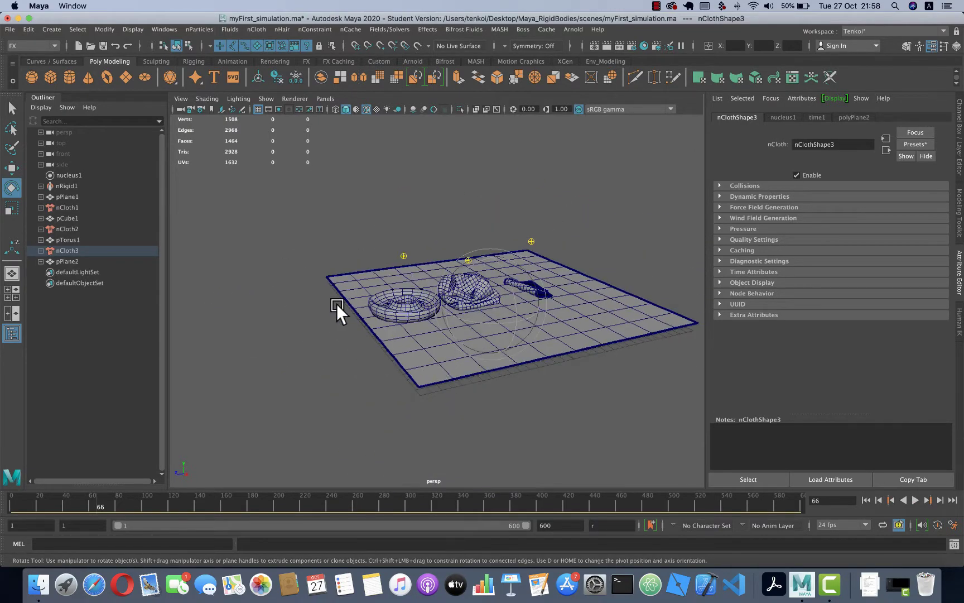
left_click(376, 378)
left_click(437, 331)
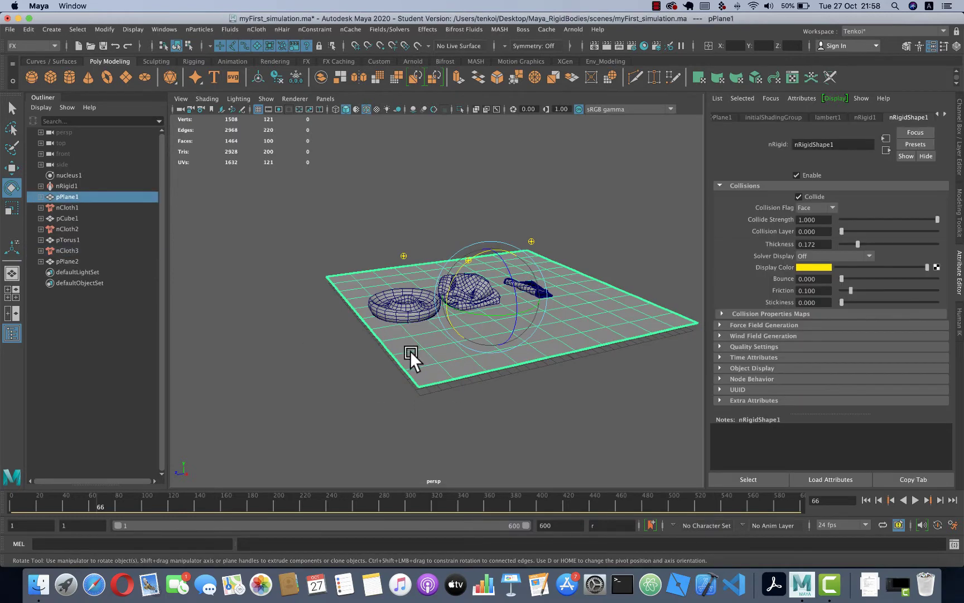
mouse_move(427, 351)
left_mouse_down("alt")
mouse_move(384, 354)
mouse_move(376, 341)
mouse_move(327, 349)
mouse_move(346, 347)
left_mouse_up("alt")
Switch pPlane1 to vertex mode and move the vertices around the torus to deform the ground
right_click(346, 347)
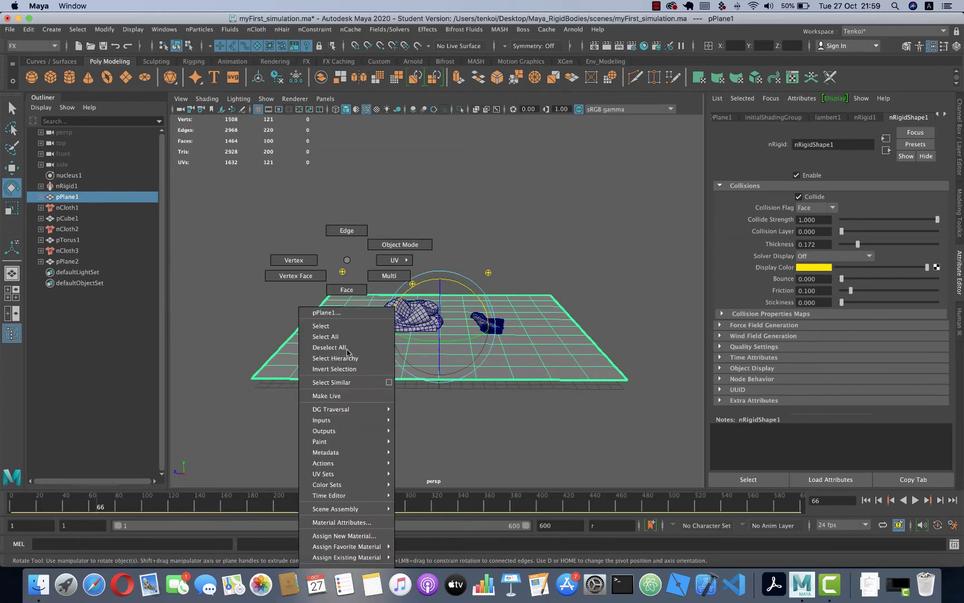
left_click(314, 266)
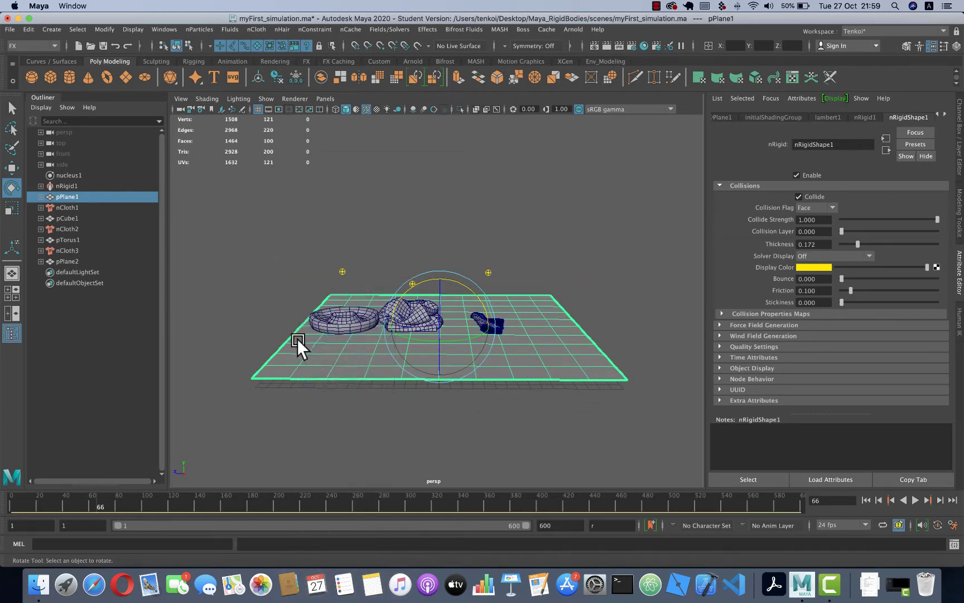
right_click(331, 337)
left_click(331, 338)
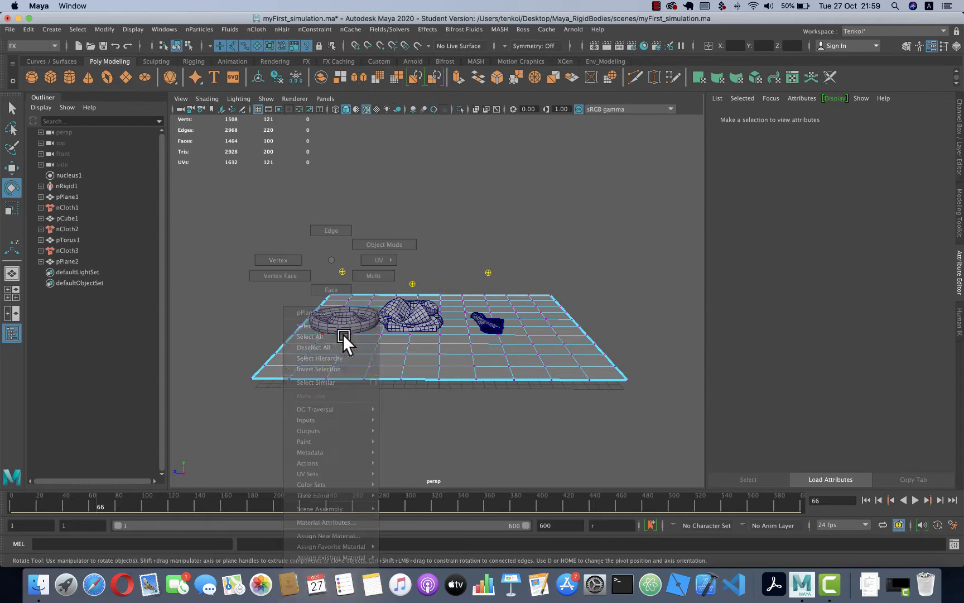
left_click_drag(290, 366, 340, 389, "alt")
right_click(340, 385)
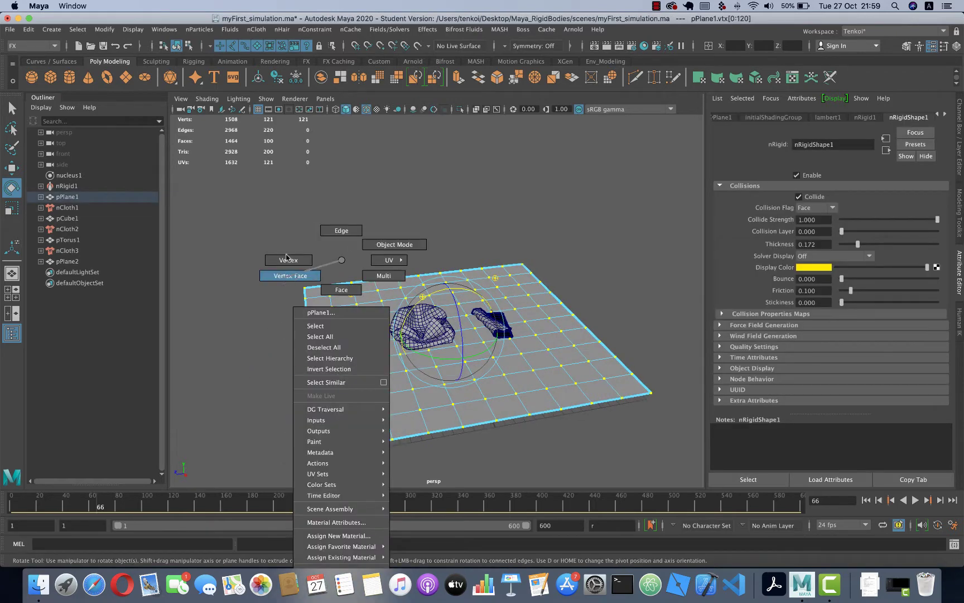
left_click(304, 357)
left_click(396, 367)
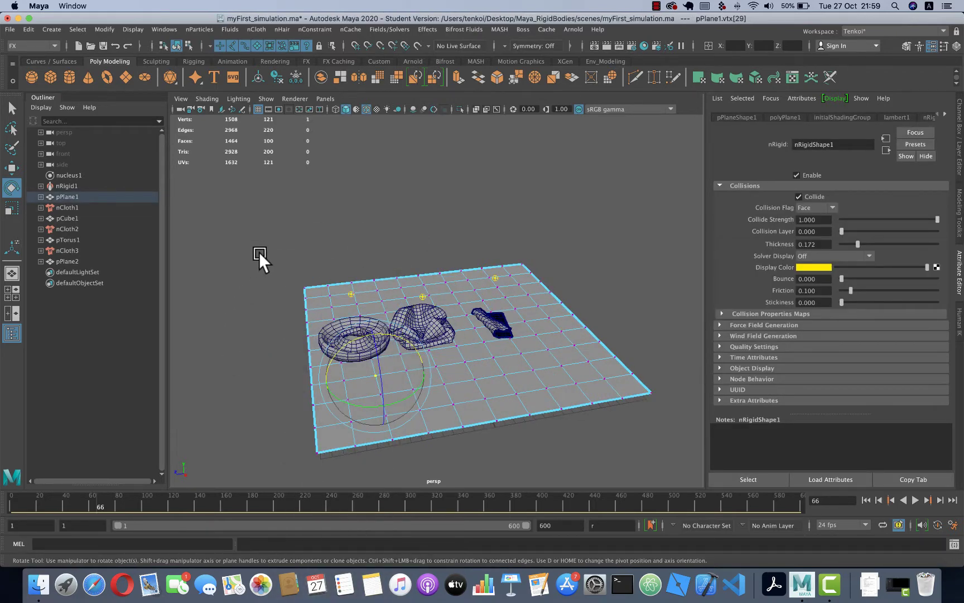
left_click_drag(259, 252, 381, 463)
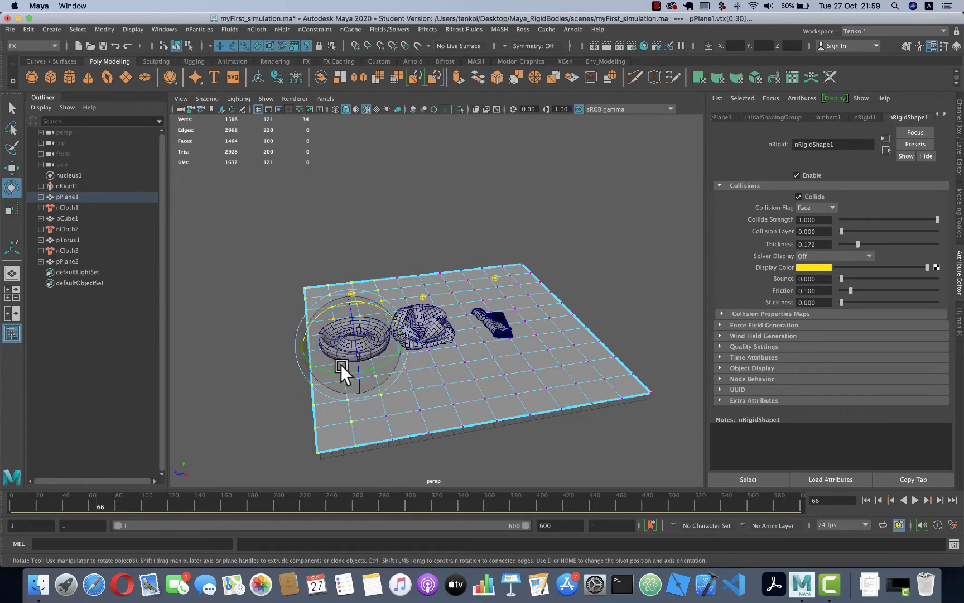
key("w")
left_click_drag(350, 297, 350, 315)
Push the plane's right-edge vertices down and lower a pair of centre vertices slightly
mouse_move(456, 370)
left_mouse_down("alt")
mouse_move(487, 454)
mouse_move(437, 275)
mouse_move(484, 287)
mouse_move(512, 385)
left_mouse_up("alt")
left_click_drag(556, 282, 618, 418)
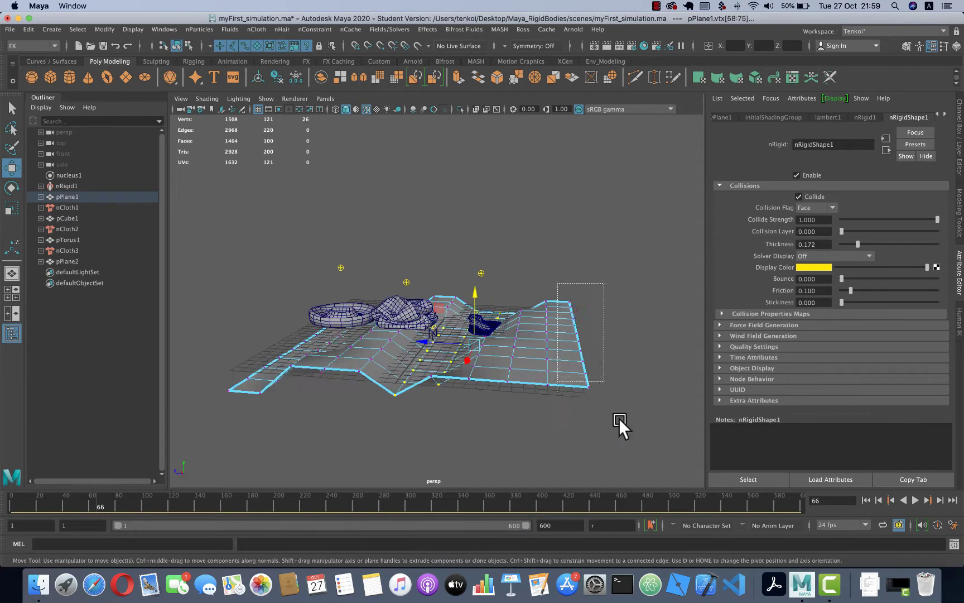
left_click_drag(577, 280, 582, 306)
left_click_drag(427, 343, 474, 338)
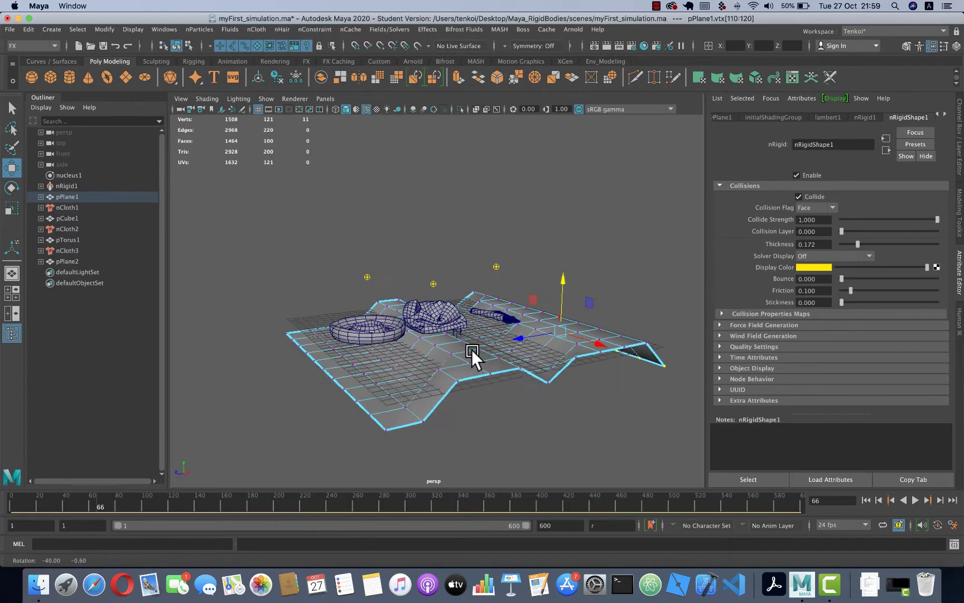
left_click_drag(491, 315, 491, 318)
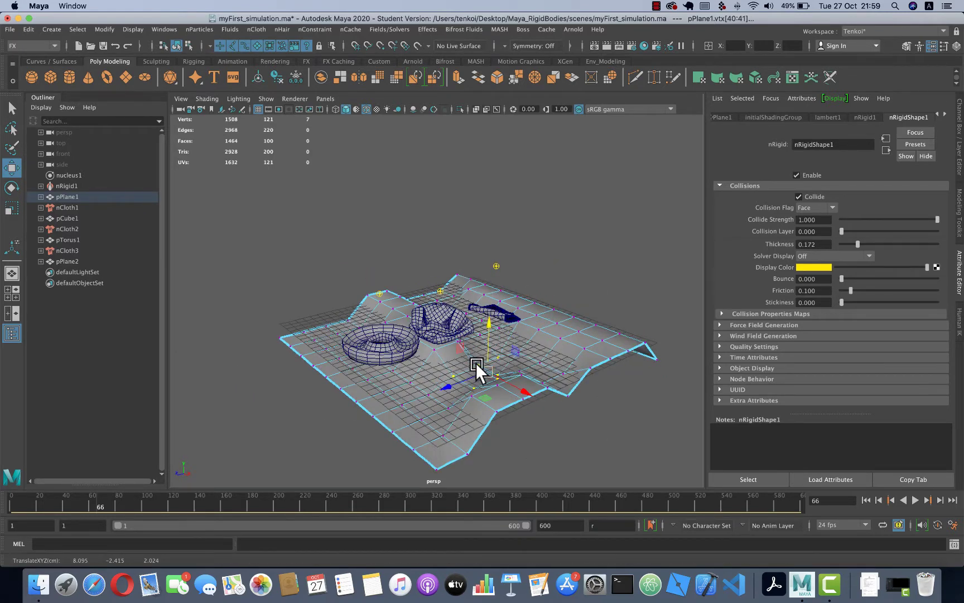
Rewind the simulation to frame 1 and return the plane to Object Mode
left_click_drag(519, 297, 457, 275, "alt")
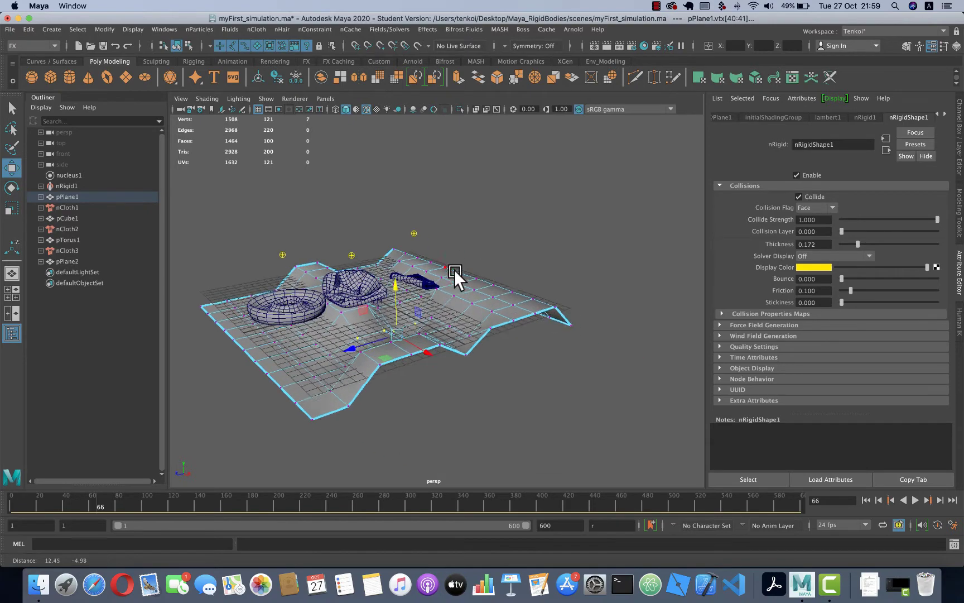
left_click(866, 499)
left_click_drag(523, 296, 484, 260, "alt")
right_click_drag(485, 260, 538, 247)
left_click_drag(414, 361, 435, 343, "alt")
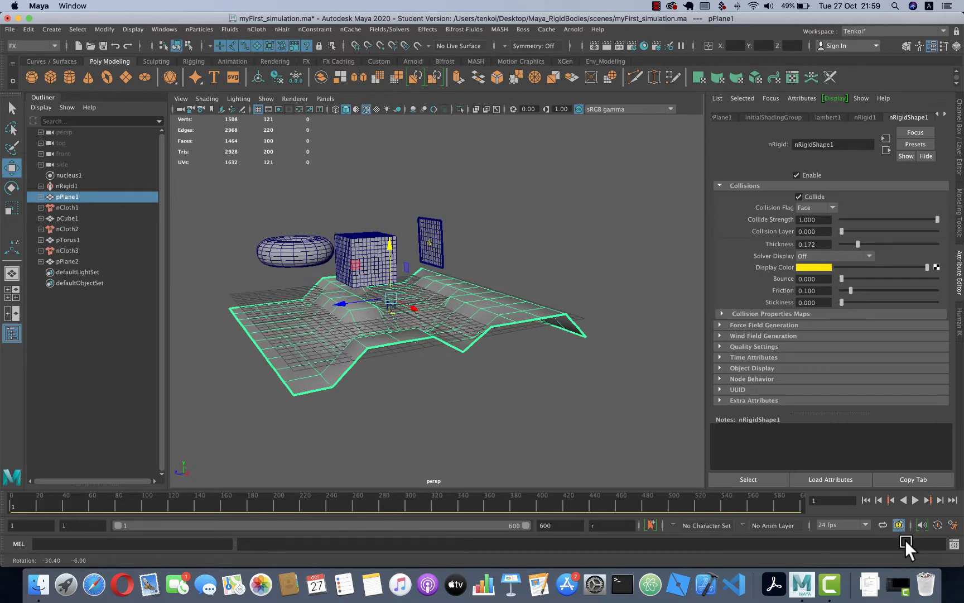
Play the simulation onto the deformed ground to frame 177, then rewind to the start
left_click(915, 499)
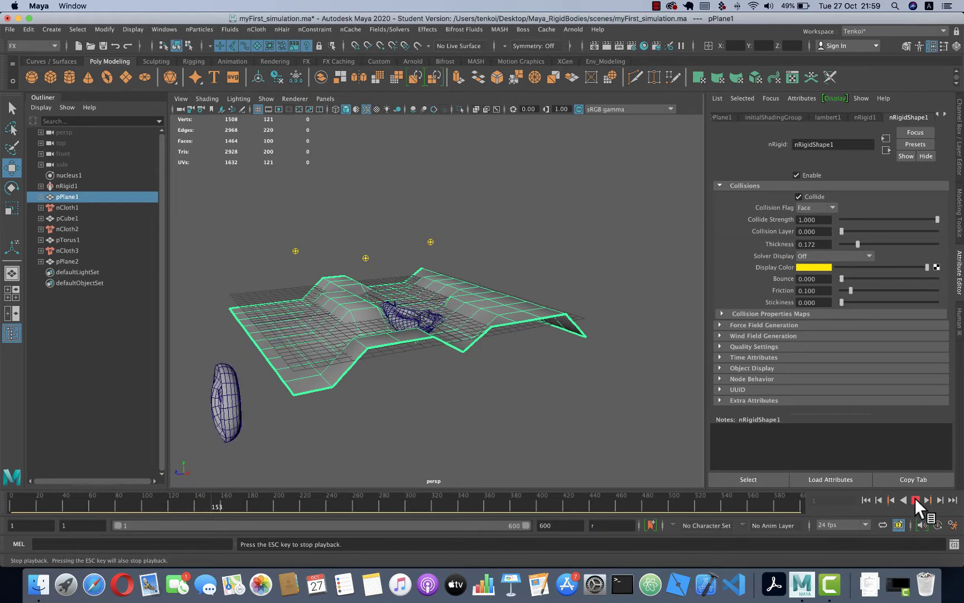
left_click(915, 498)
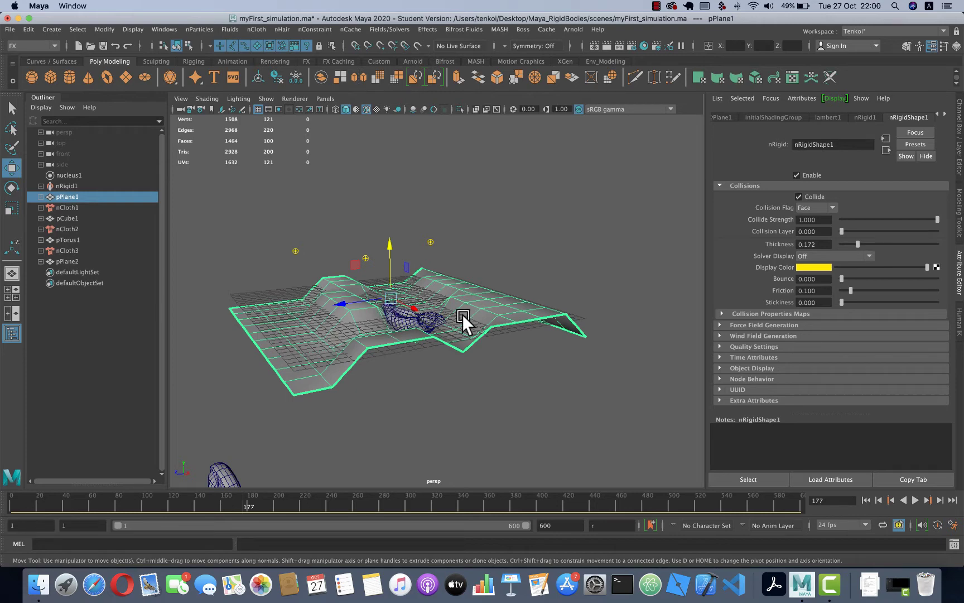
mouse_move(462, 314)
left_mouse_down("alt")
mouse_move(425, 319)
mouse_move(420, 334)
mouse_move(368, 308)
left_mouse_up("alt")
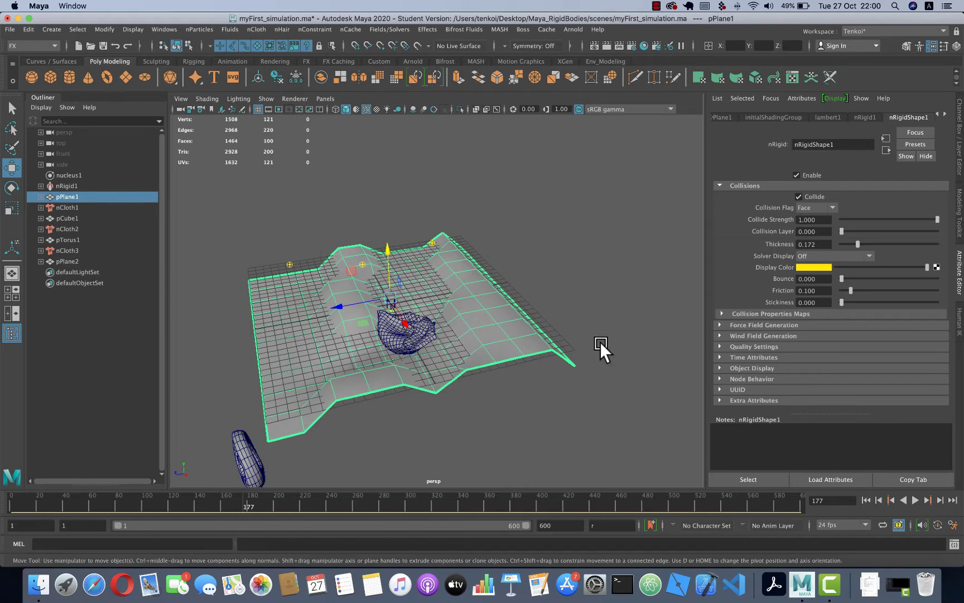
left_click(866, 499)
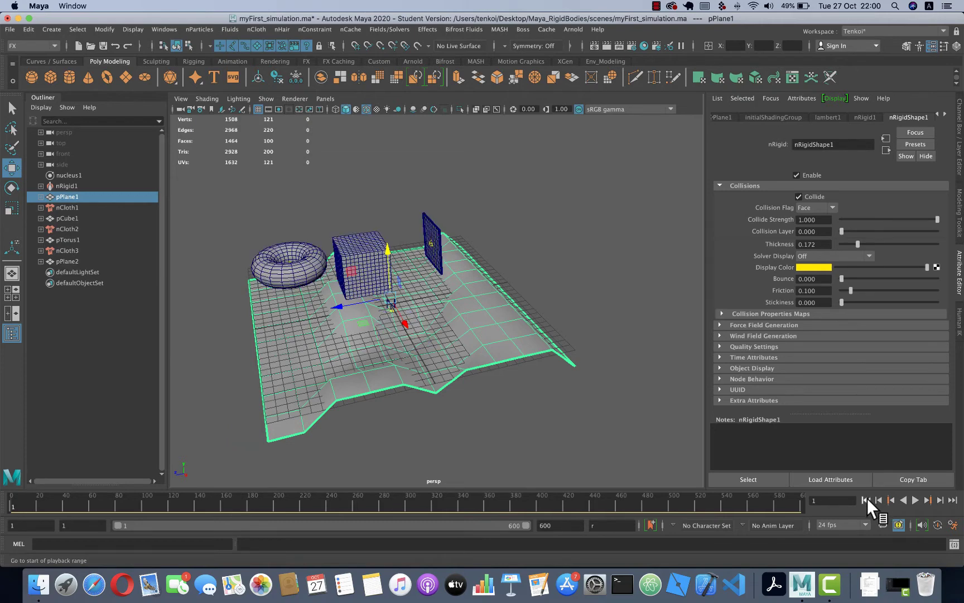
Replay the draping cloth from closer up, stopping at frame 59, then orbit the scene
left_click(914, 499)
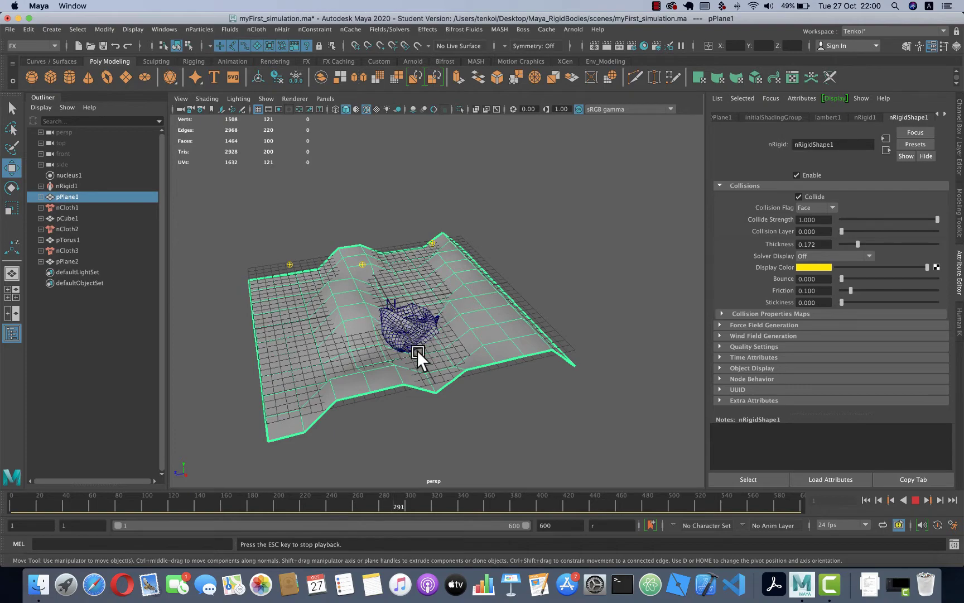
scroll(417, 349, "up", 5)
middle_click_drag(373, 370, 480, 293, "alt")
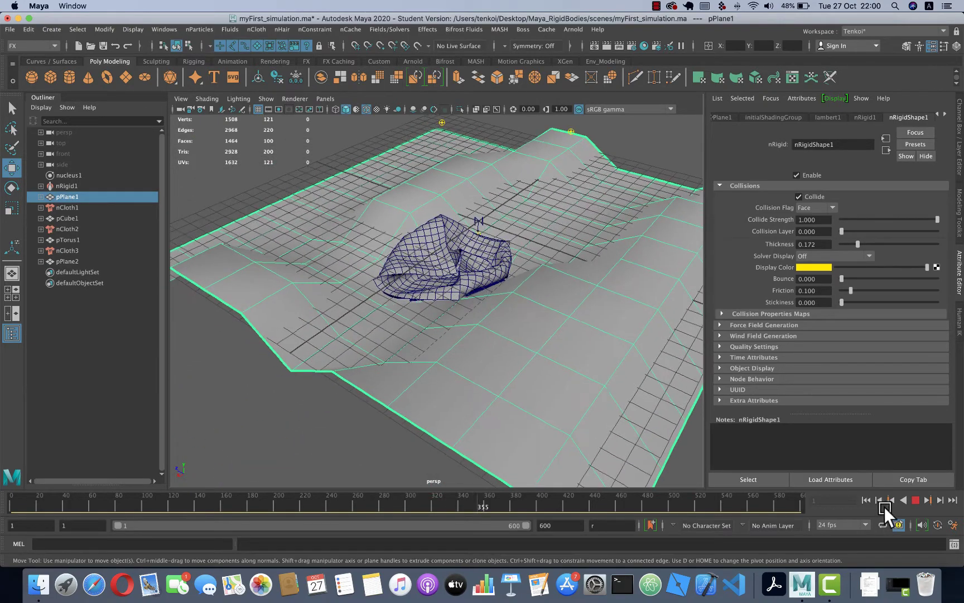
left_click(866, 500)
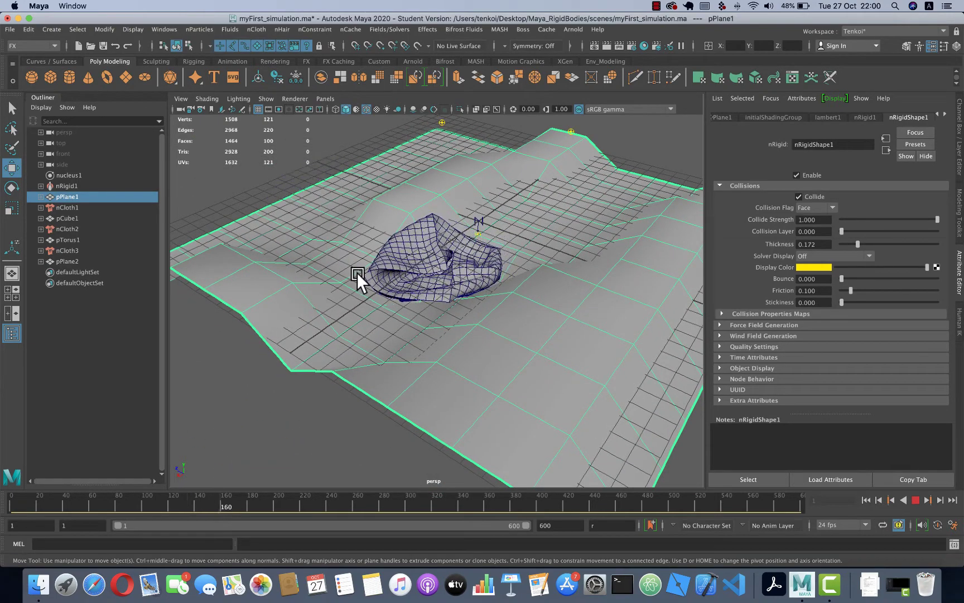
left_click(866, 500)
left_click(916, 500)
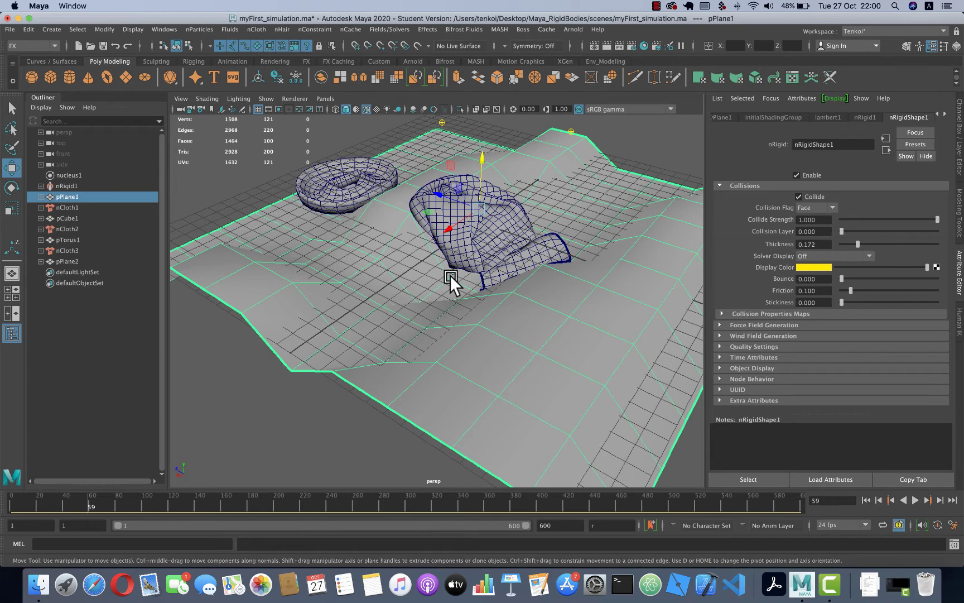
left_click_drag(419, 225, 370, 218, "alt")
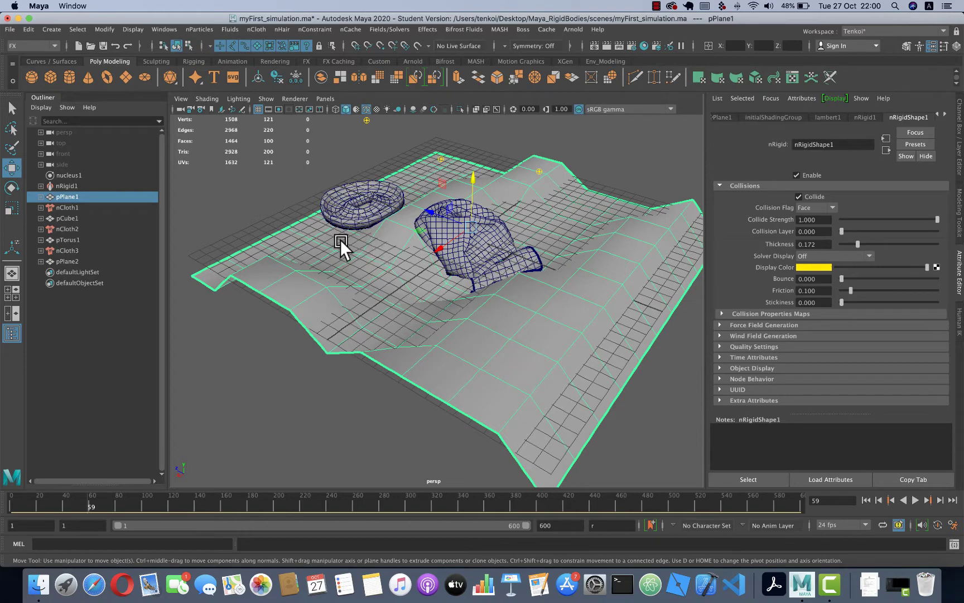
mouse_move(339, 239)
left_mouse_down("alt")
mouse_move(362, 199)
mouse_move(444, 192)
left_mouse_up("alt")
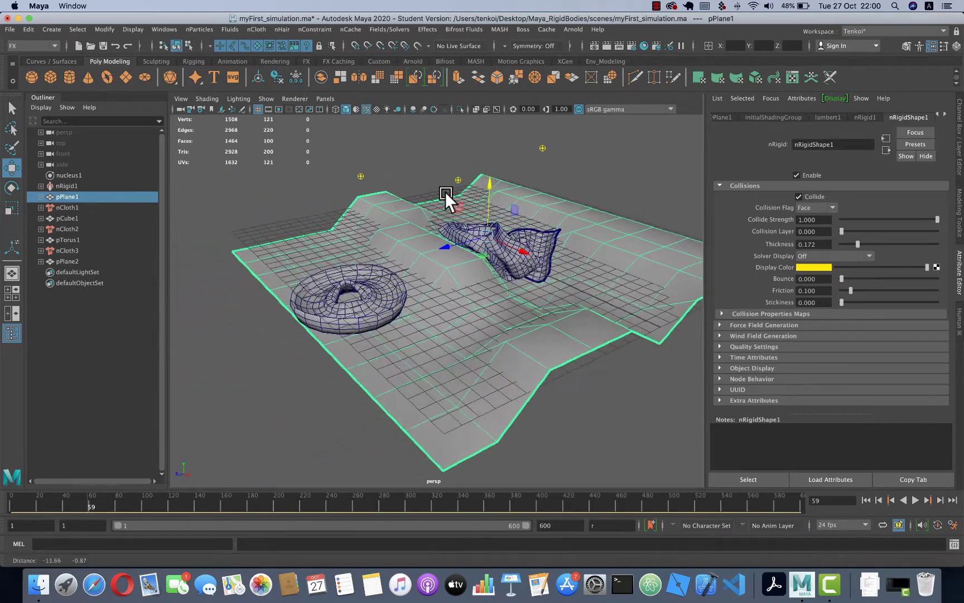
Create camera1 and move it higher in the Outliner
left_click(56, 30)
mouse_move(72, 99)
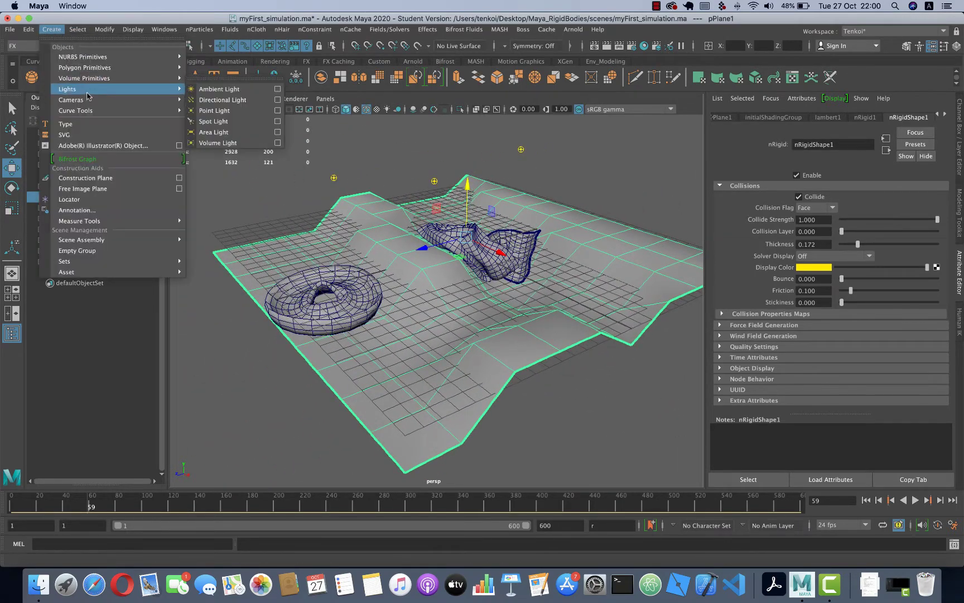
left_click(230, 110)
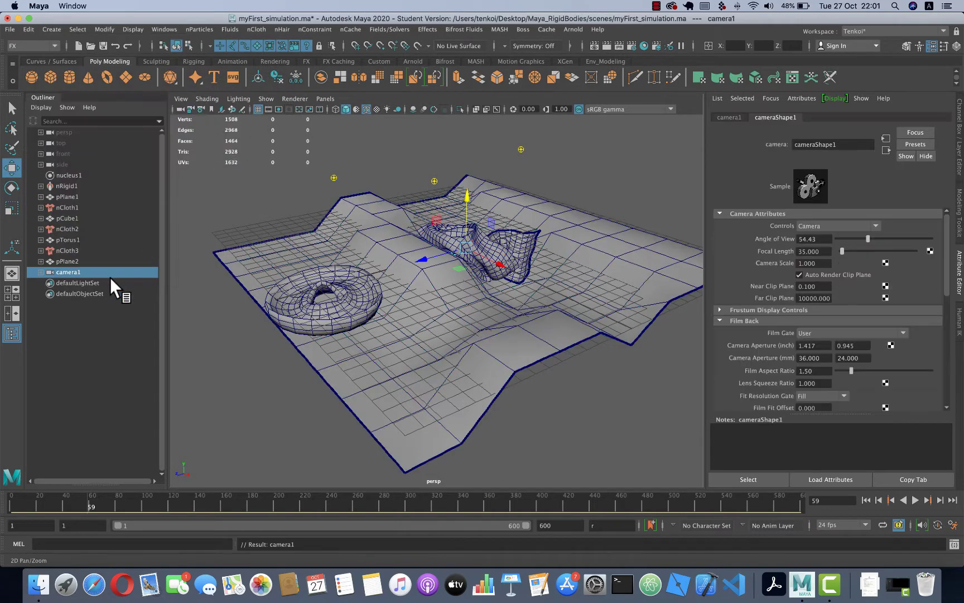
left_click_drag(58, 271, 66, 180)
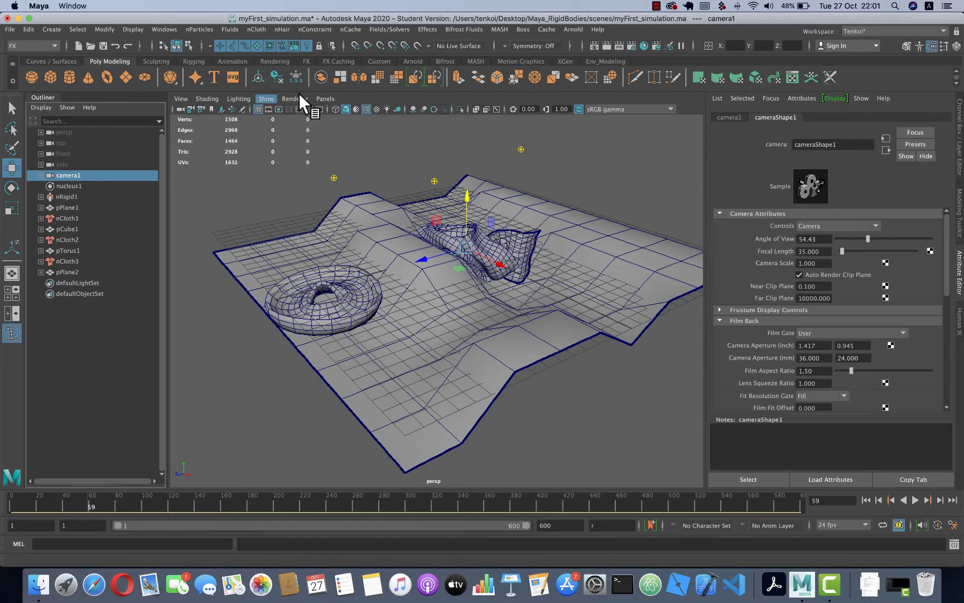
Look through camera1, zoomed out to a high oblique view of the draped cloth
left_click(321, 98)
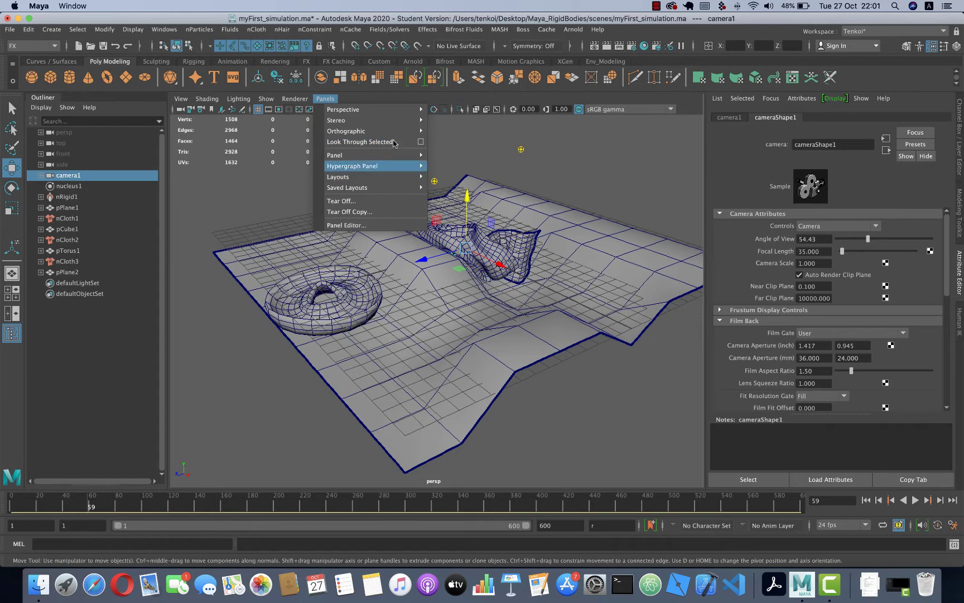
left_click(394, 142)
scroll(359, 240, "down", 5)
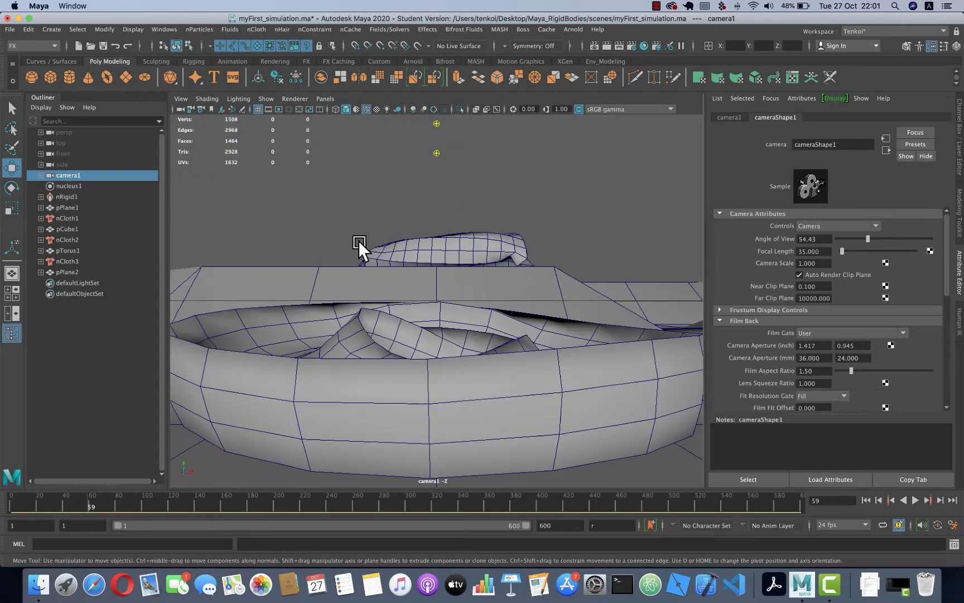
scroll(355, 272, "down", 5)
mouse_move(392, 268)
left_mouse_down("alt")
mouse_move(478, 269)
mouse_move(453, 274)
mouse_move(457, 203)
mouse_move(420, 246)
mouse_move(426, 233)
mouse_move(398, 236)
mouse_move(396, 259)
mouse_move(405, 261)
left_mouse_up("alt")
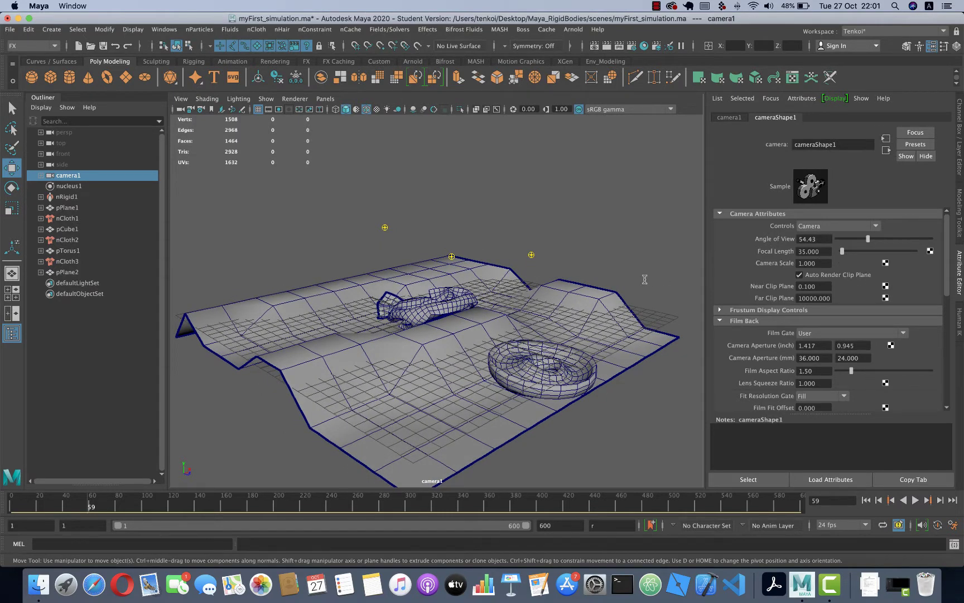
left_click(960, 160)
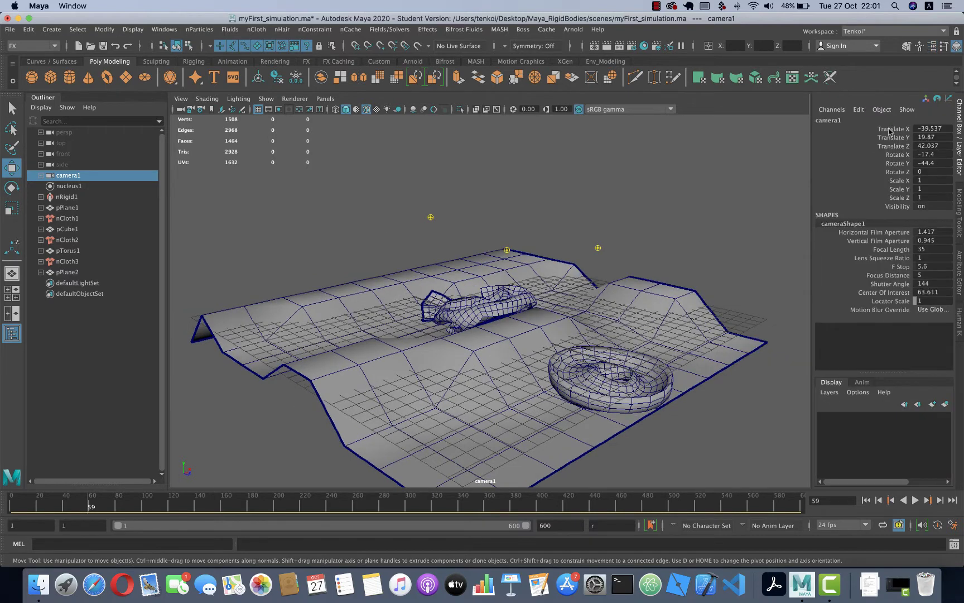
Lock camera1's translate and rotate channels, then select the ground plane pPlane1
left_click_drag(890, 129, 901, 174)
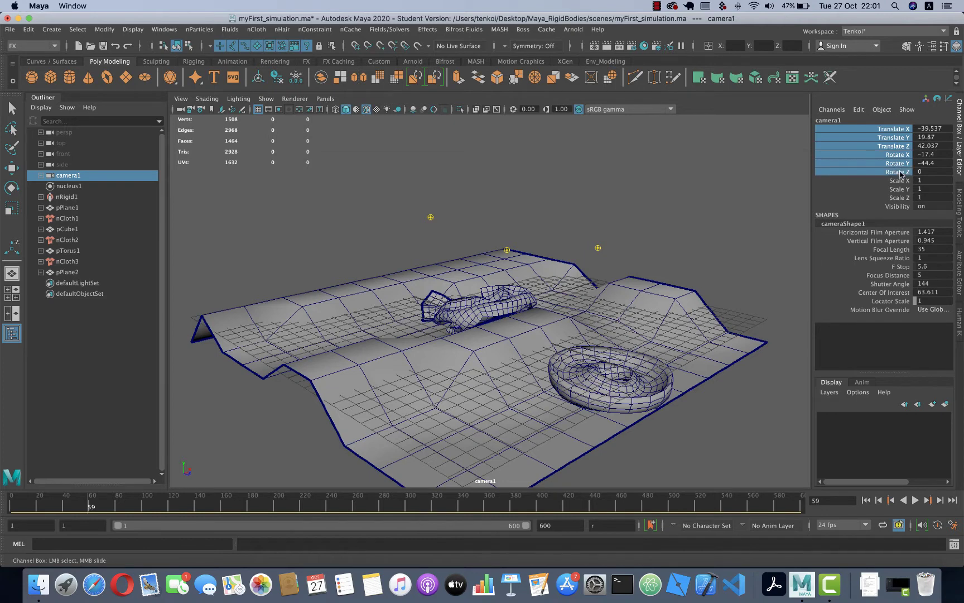
right_click(890, 132)
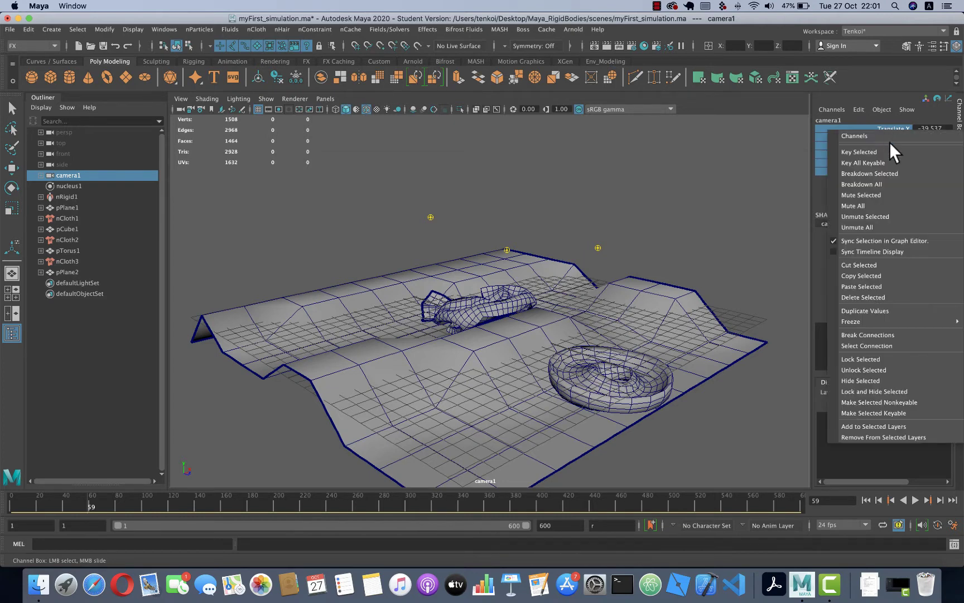
left_click(882, 361)
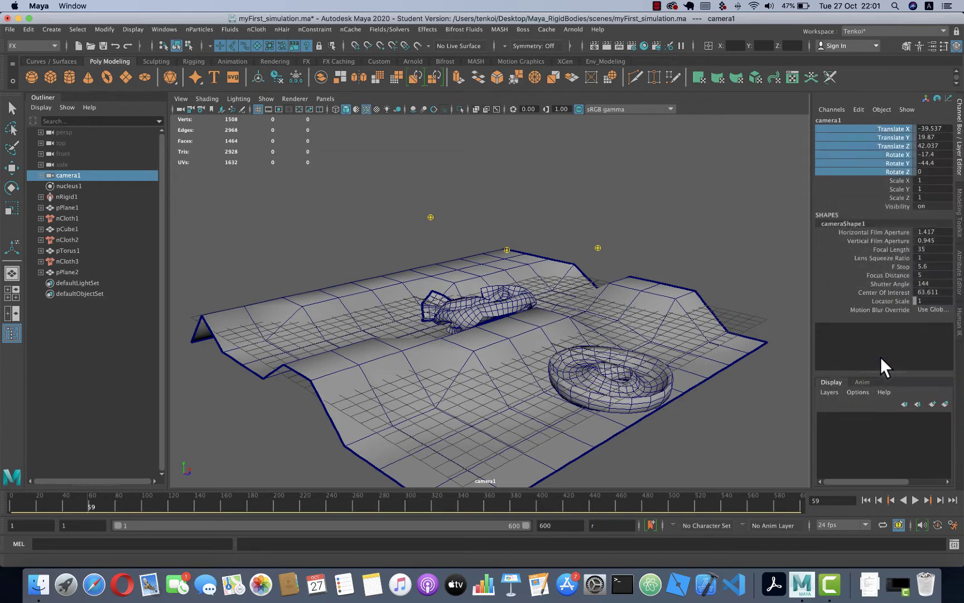
left_click(422, 284)
key("w")
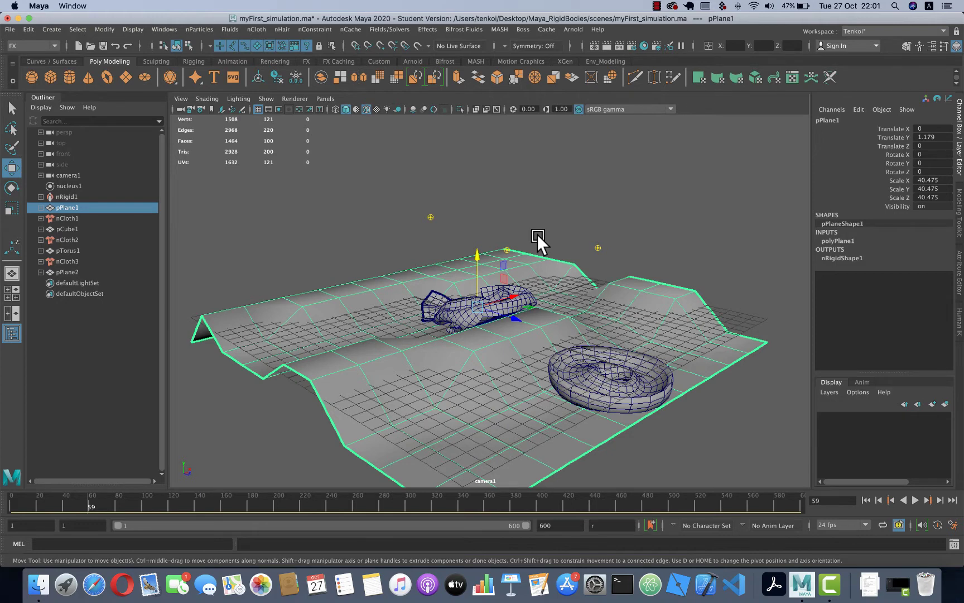
Play the cloth simulation to frame 173, switch to the persp camera and rewind to frame 1
left_click(866, 500)
left_click(916, 500)
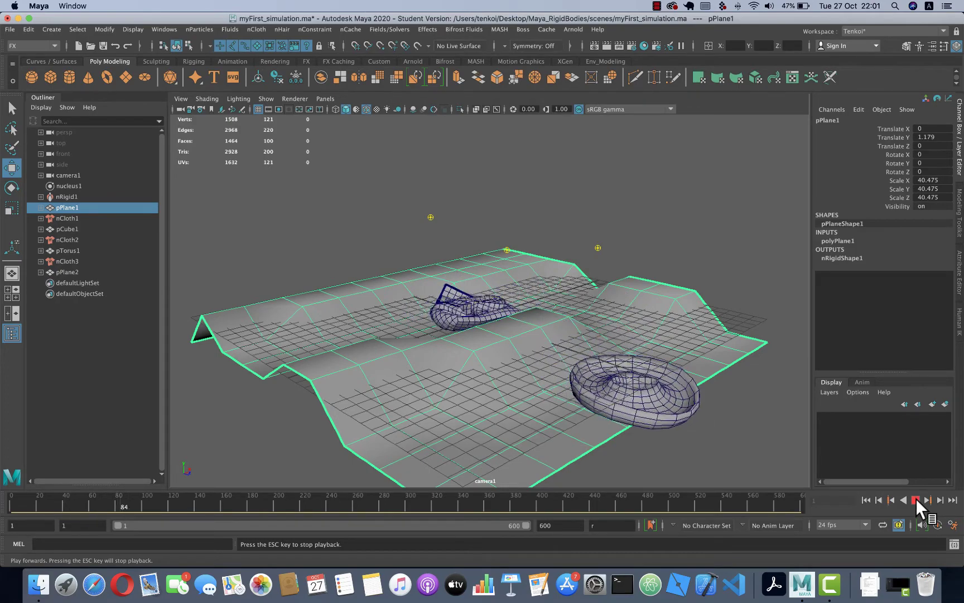
left_click(916, 498)
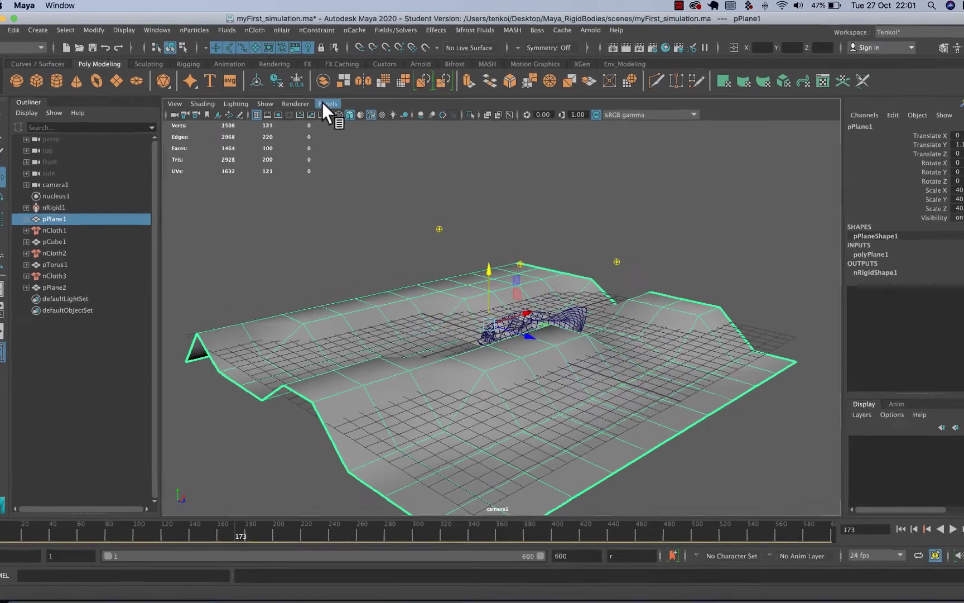
left_click(328, 103)
mouse_move(340, 110)
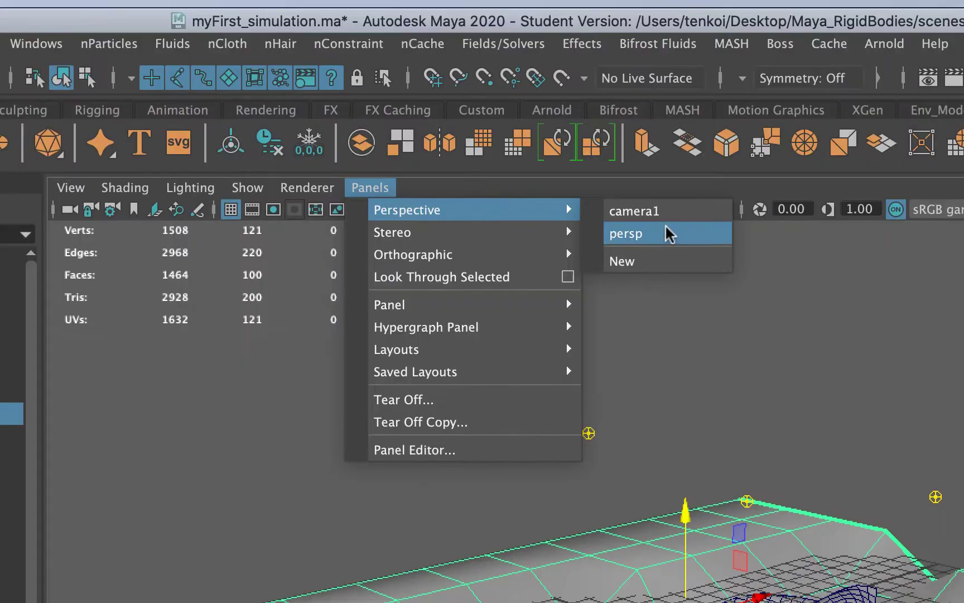
left_click(450, 120)
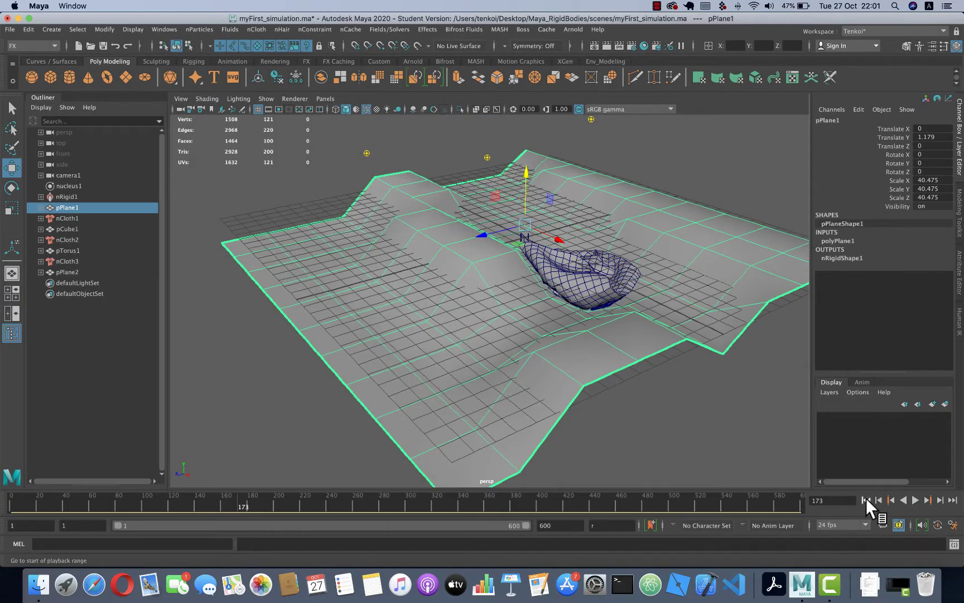
left_click(866, 500)
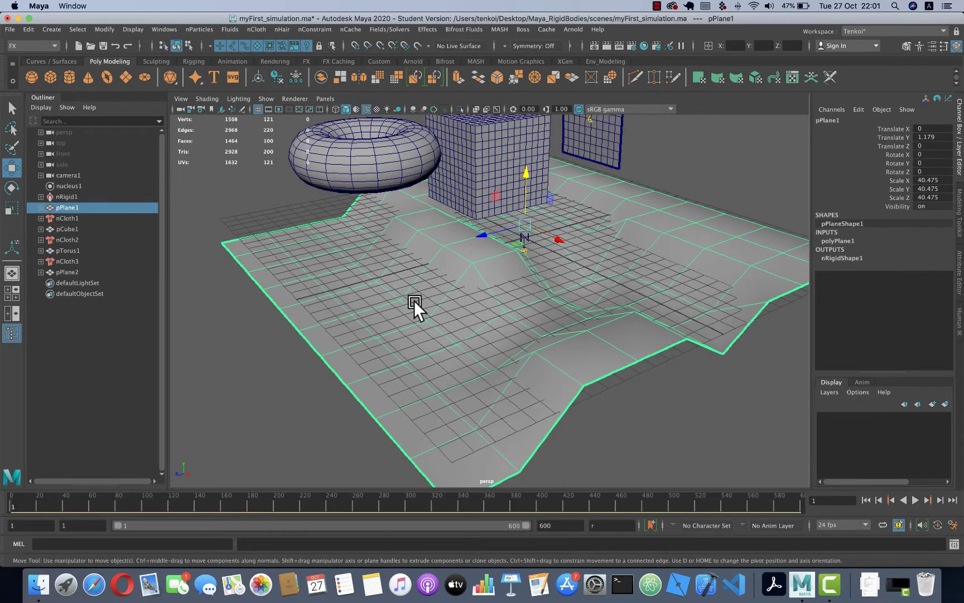
Raise the torus pTorus1 to sit just above the cloth cube
scroll(414, 300, "down", 3)
mouse_move(505, 271)
left_mouse_down("alt")
mouse_move(472, 265)
mouse_move(438, 304)
left_mouse_up("alt")
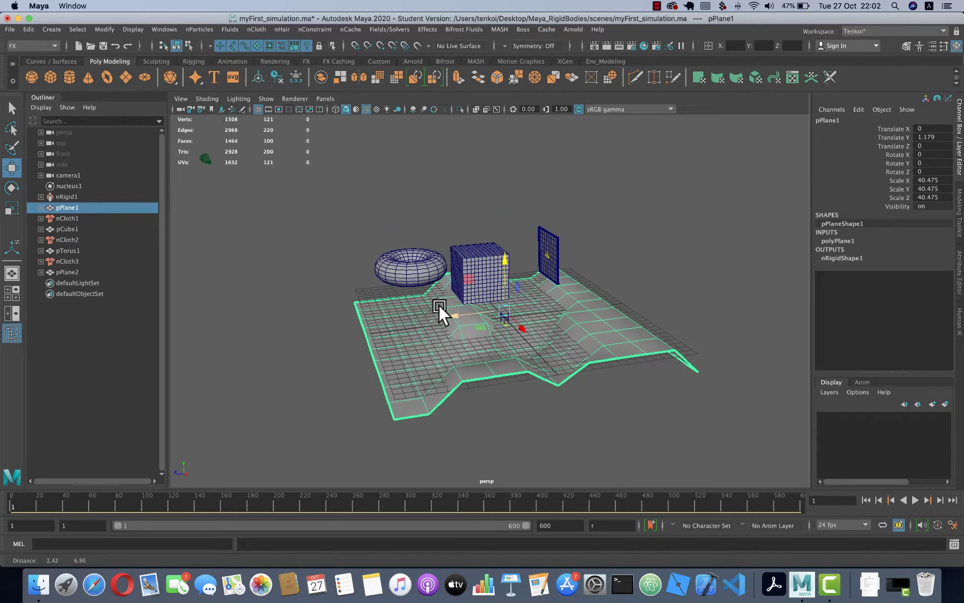
left_click(408, 256)
left_click_drag(407, 181, 428, 231)
left_click_drag(486, 251, 482, 251, "alt")
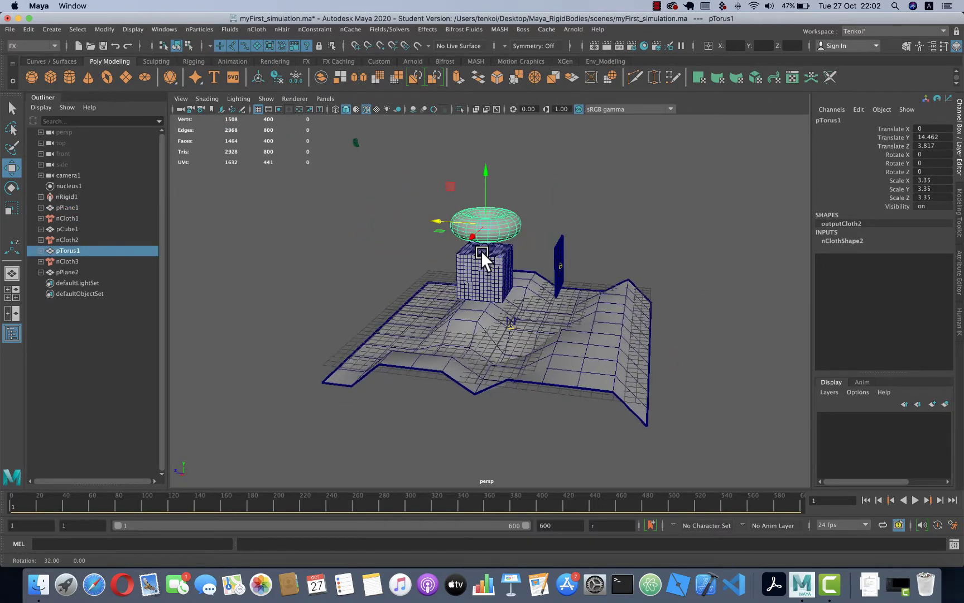
Lift the small plane pPlane2 to Translate Y 22.13 and orbit to check the layout
left_click(563, 252)
left_click_drag(560, 214, 573, 116)
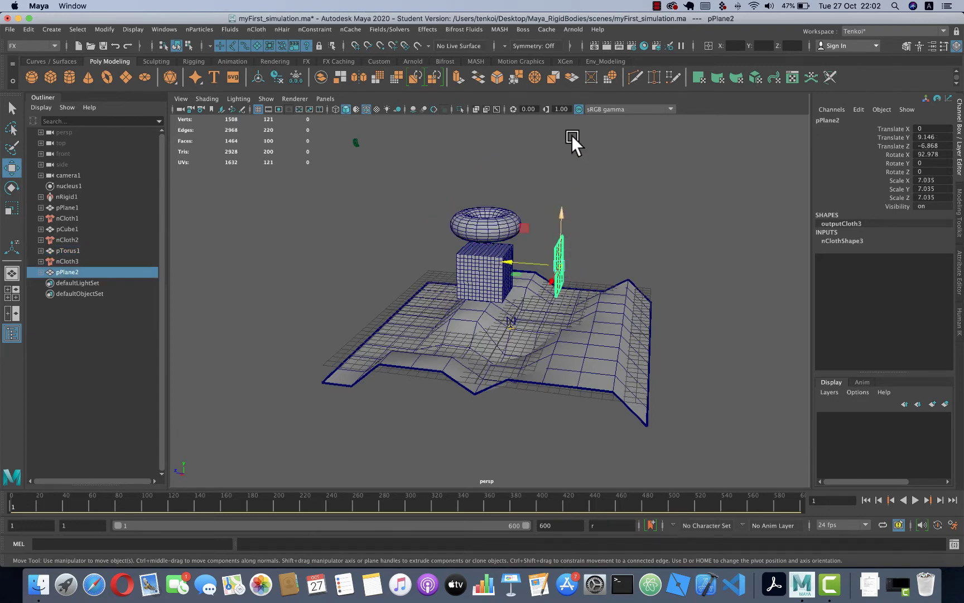
mouse_move(514, 237)
left_mouse_down("alt")
mouse_move(531, 168)
mouse_move(485, 173)
left_mouse_up("alt")
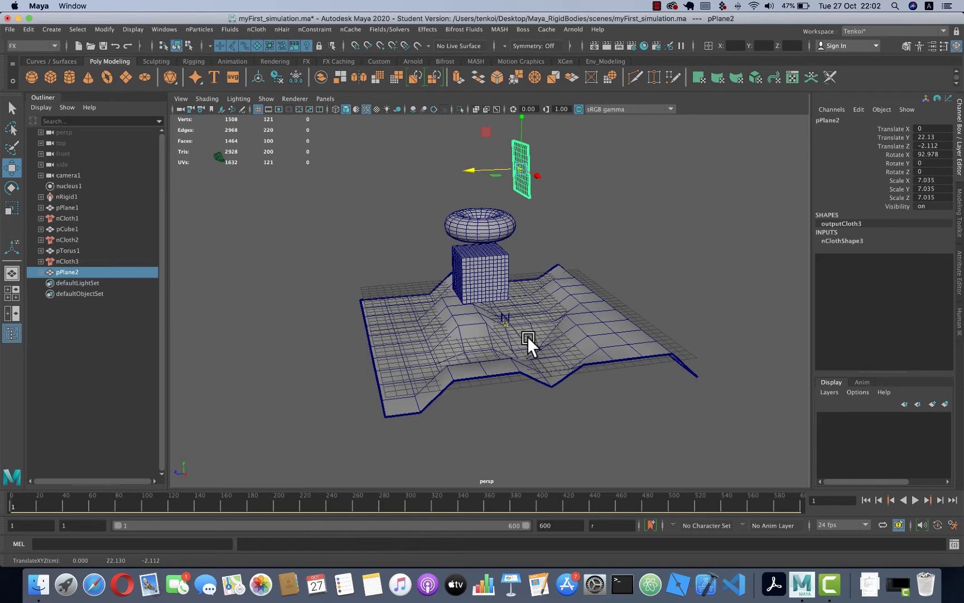
mouse_move(390, 304)
left_mouse_down("alt")
mouse_move(415, 287)
mouse_move(419, 327)
mouse_move(456, 323)
left_mouse_up("alt")
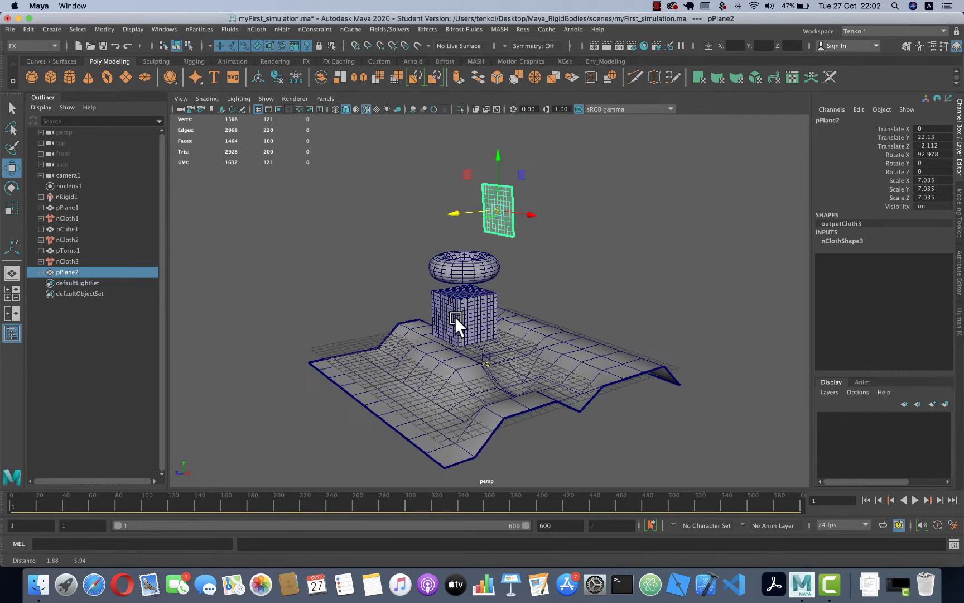
left_click(323, 95)
mouse_move(354, 110)
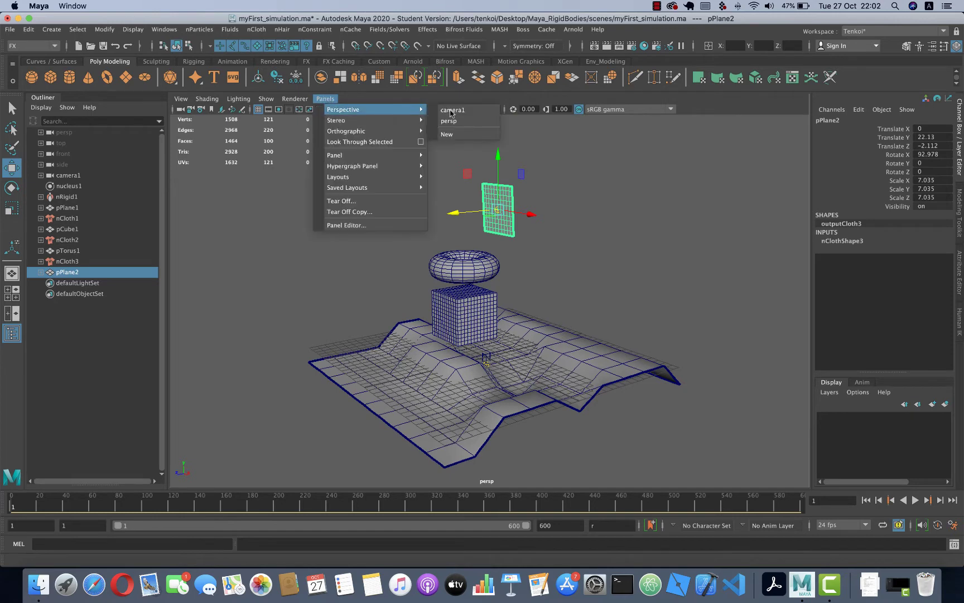
View through camera1 with the grid hidden and play the cloth simulation to frame 132
left_click(453, 110)
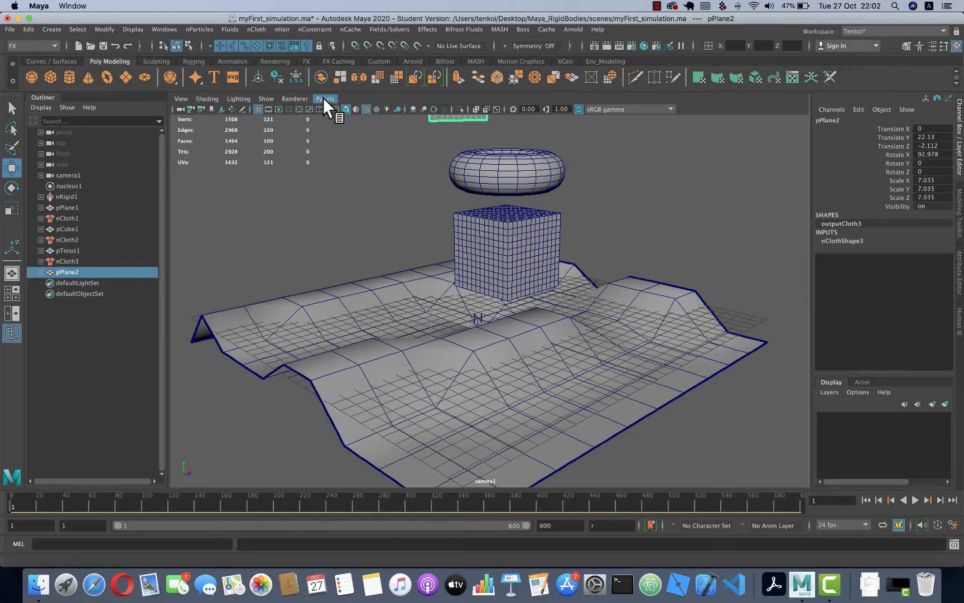
left_click(268, 98)
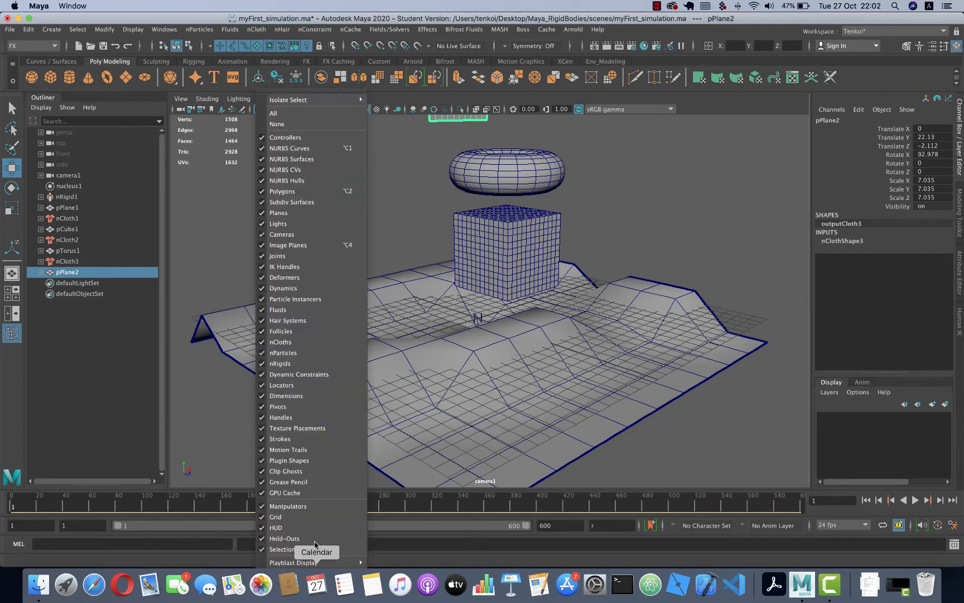
left_click(300, 523)
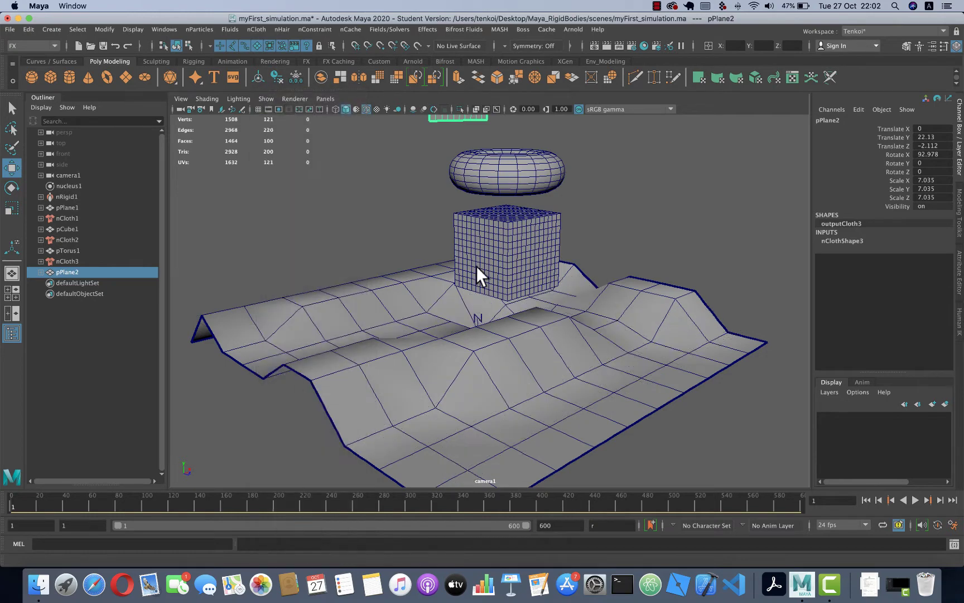
left_click(915, 500)
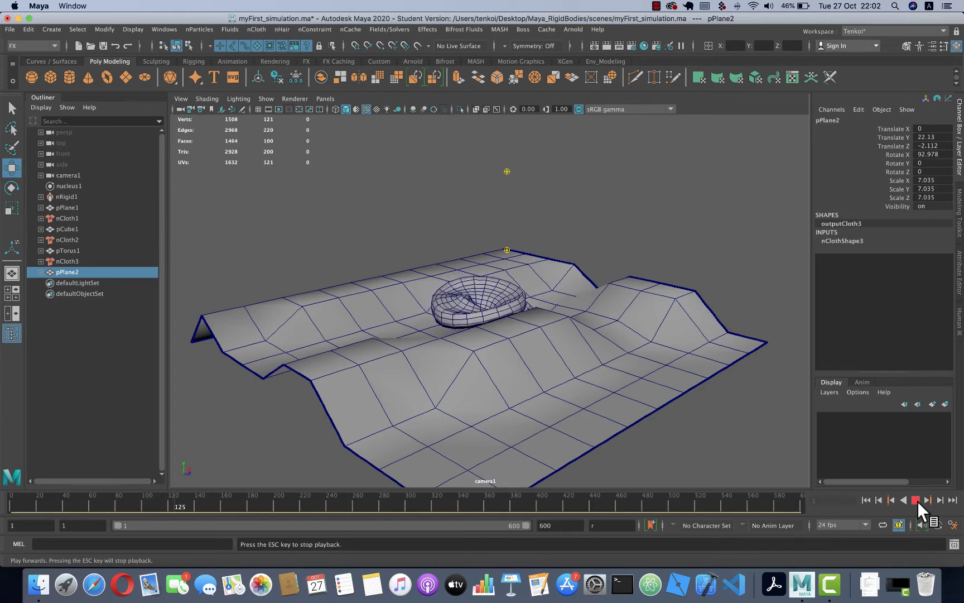
left_click(916, 500)
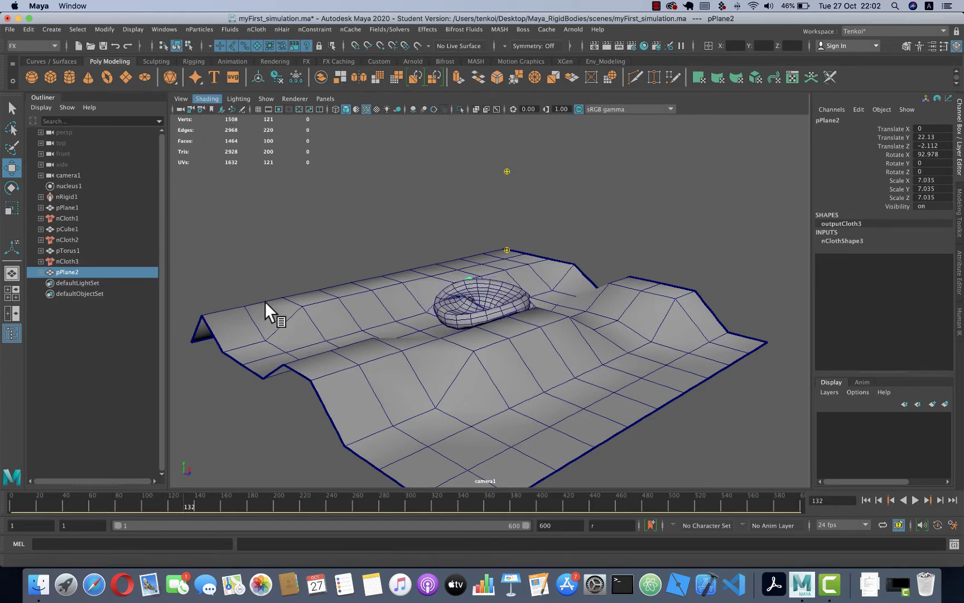
Shade the viewport with the default material and wireframe on shaded turned off
left_click(197, 95)
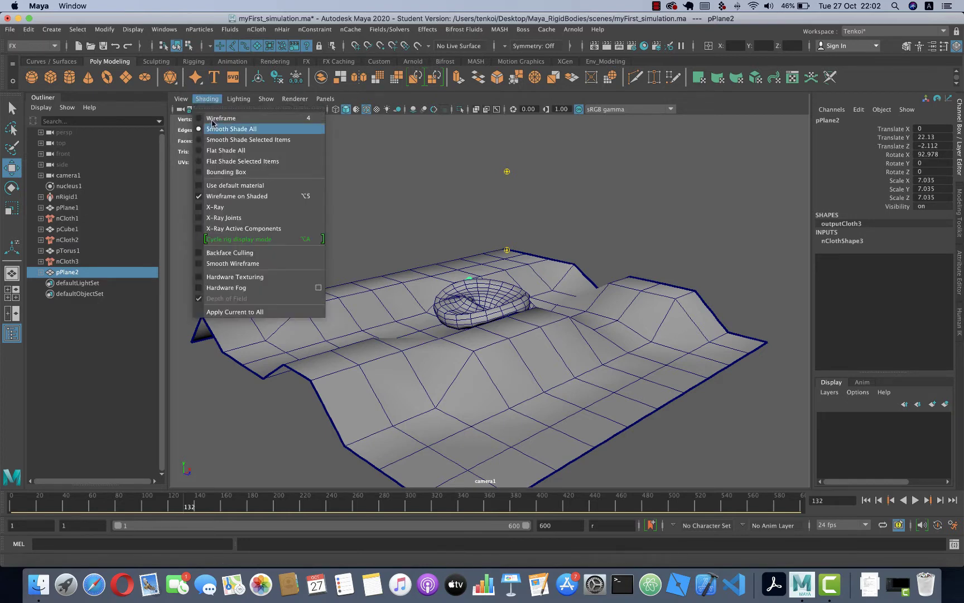
left_click(228, 189)
left_click(206, 99)
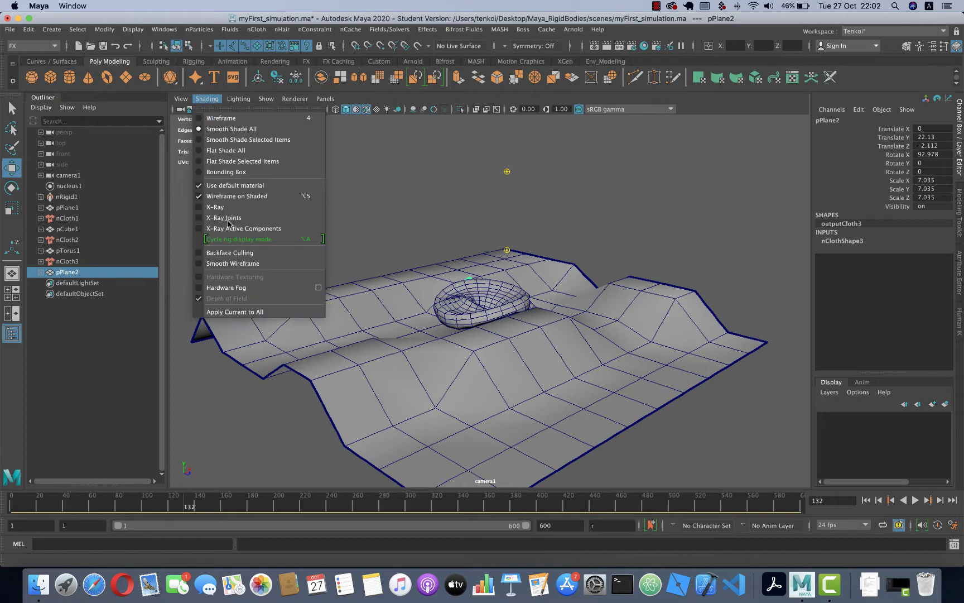
left_click(223, 197)
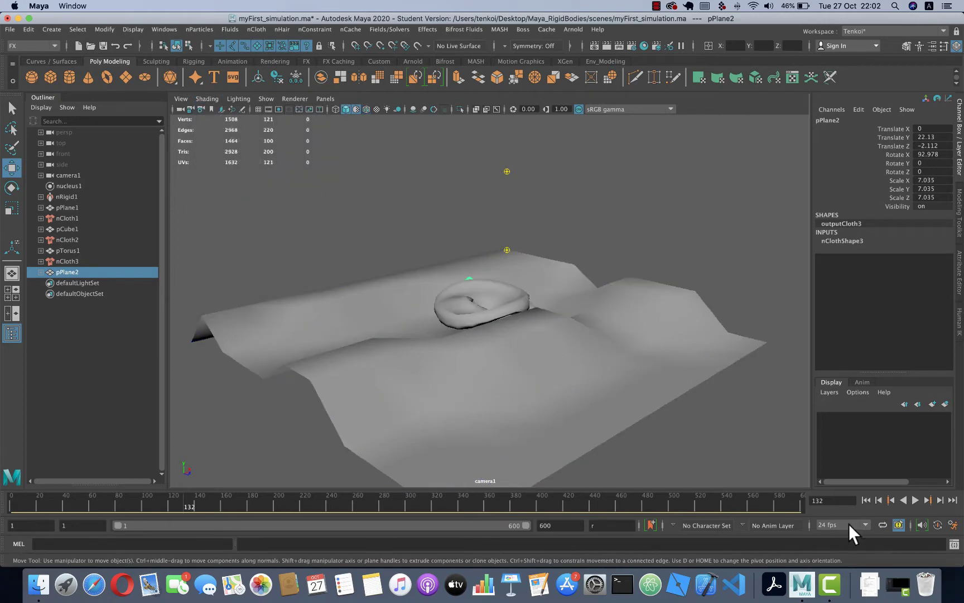
Replay the cloth simulation from the start and stop it at frame 258
left_click(865, 498)
left_click(914, 498)
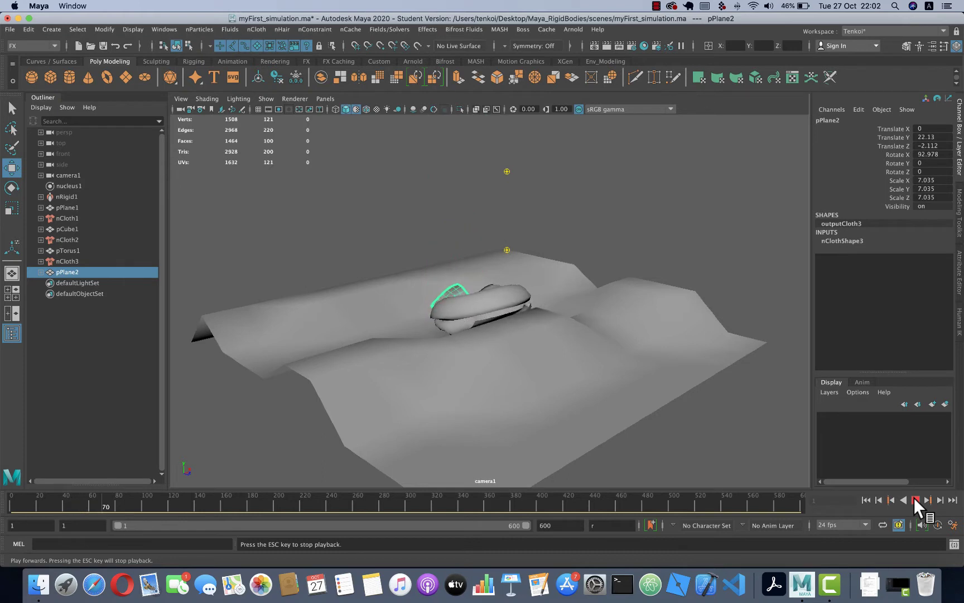
left_click(914, 498)
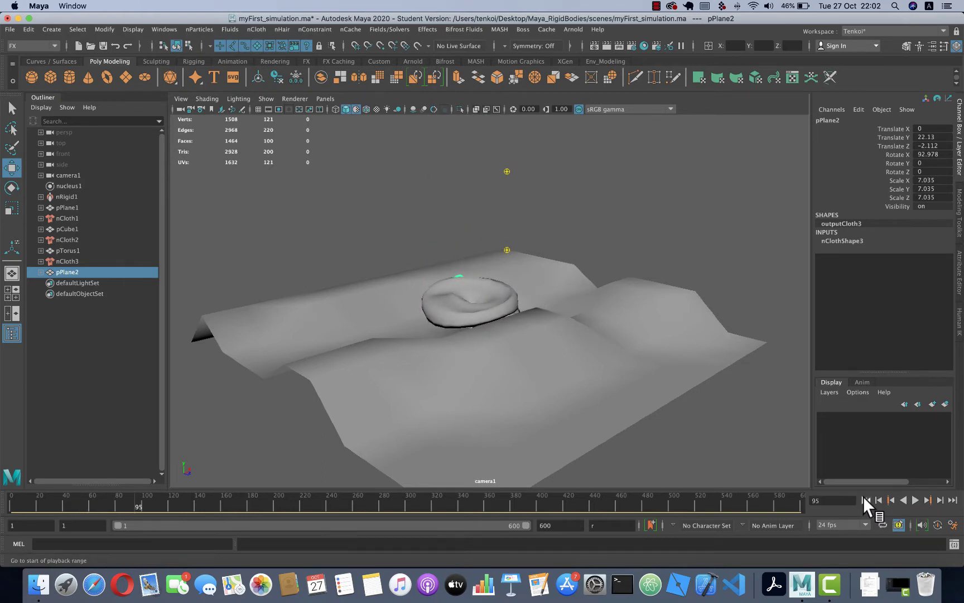
left_click(866, 499)
left_click(703, 227)
left_click(914, 499)
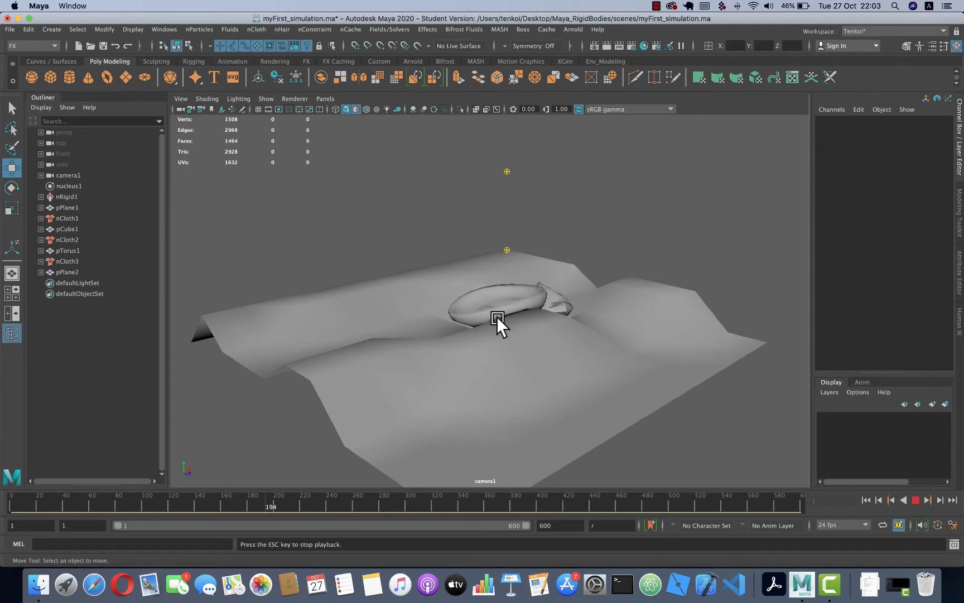
left_click(915, 499)
left_click(325, 98)
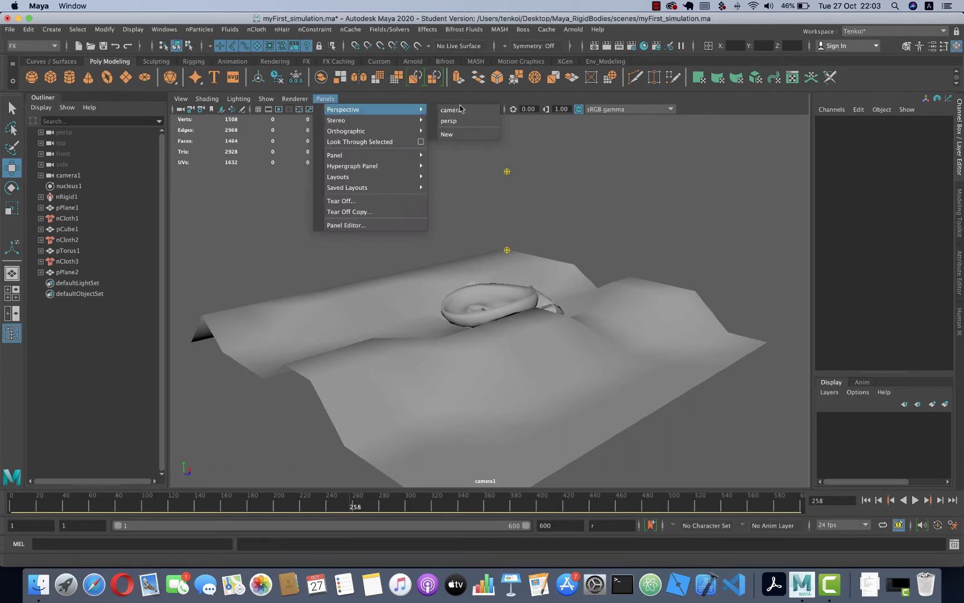
Return to the persp view with wireframe on shaded restored, and select the nucleus1 solver
left_click(463, 121)
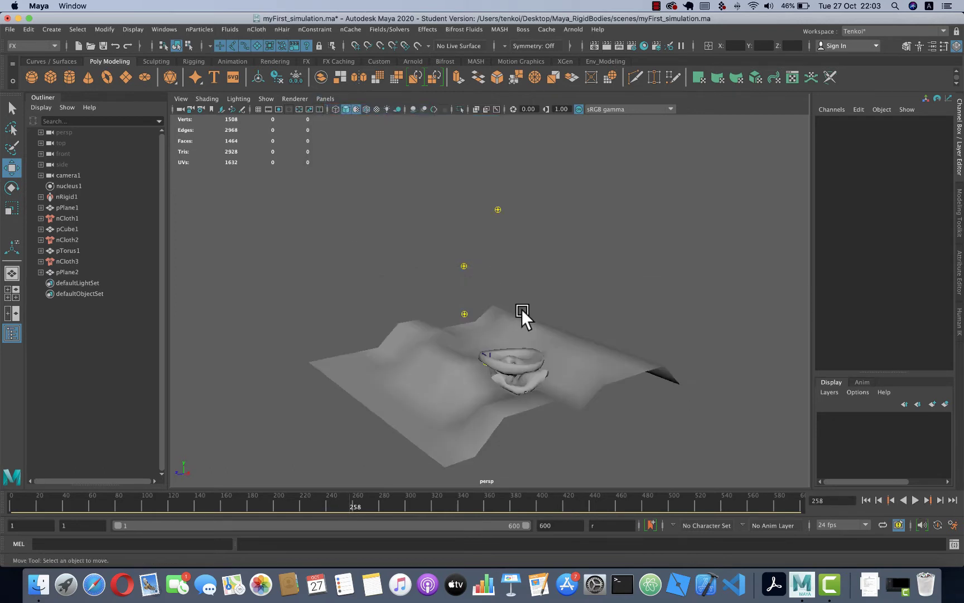
left_click(196, 100)
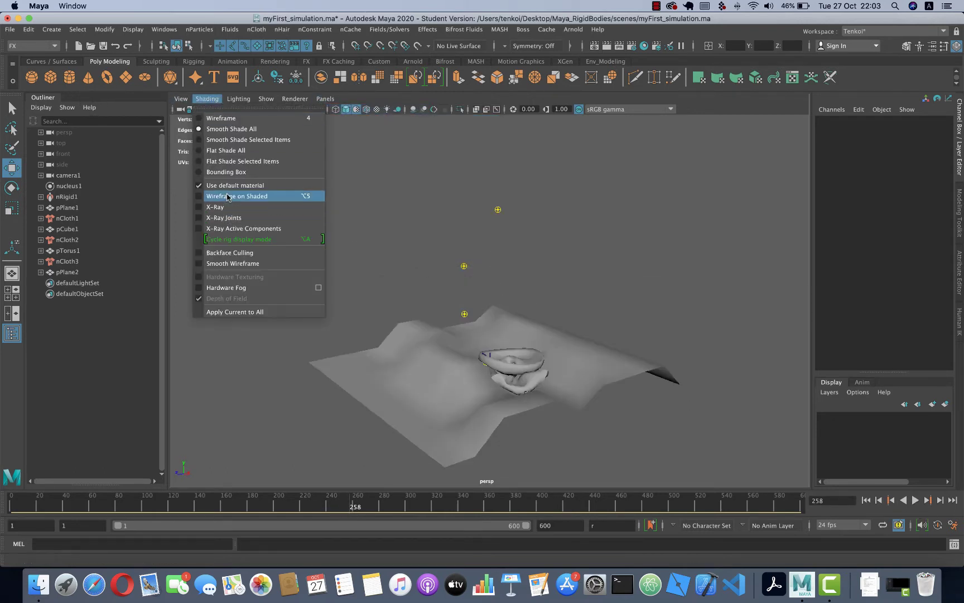
left_click(227, 197)
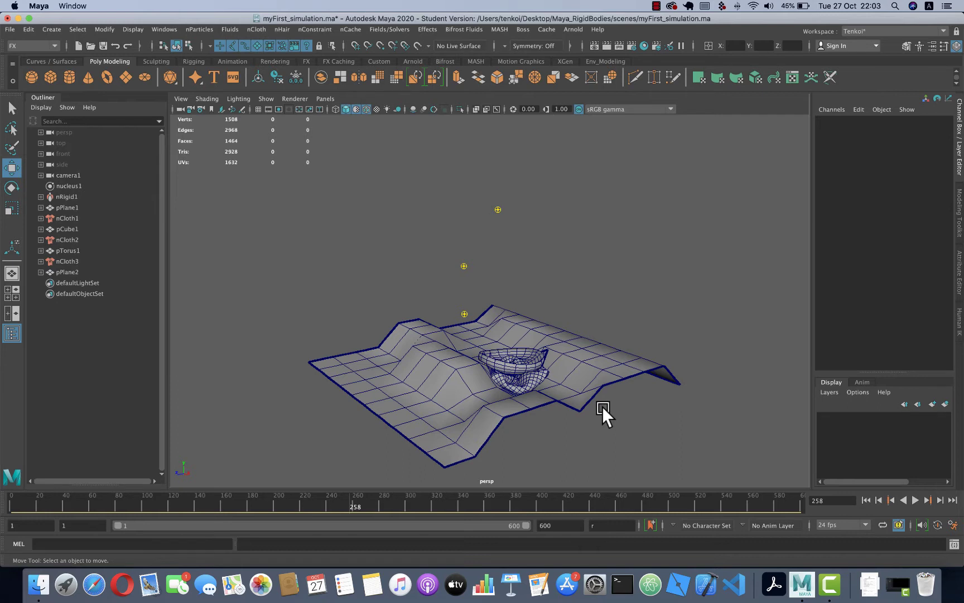
left_click(65, 187)
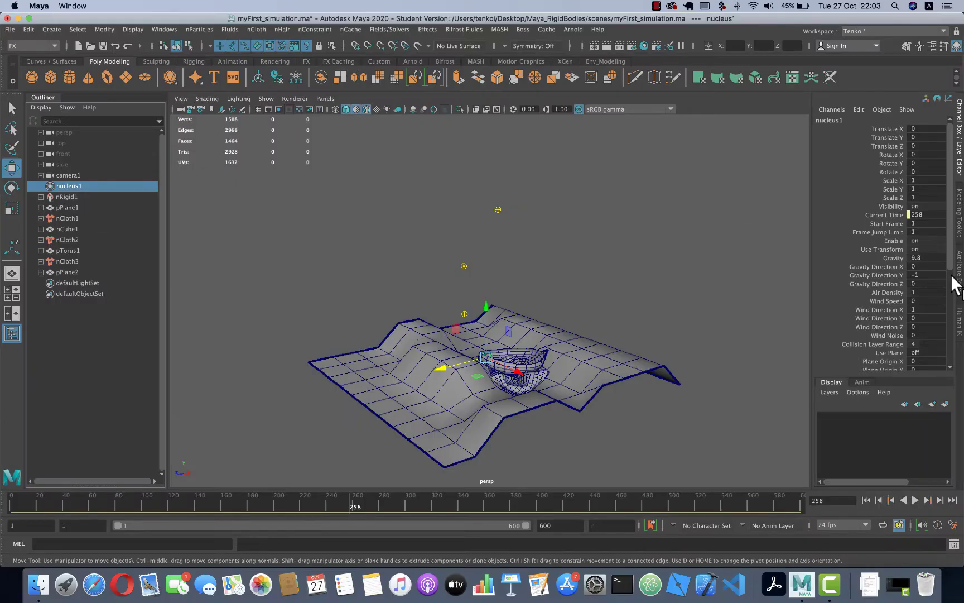
In nucleus1's Attribute Editor, collapse all sections except Gravity and Wind
left_click(960, 274)
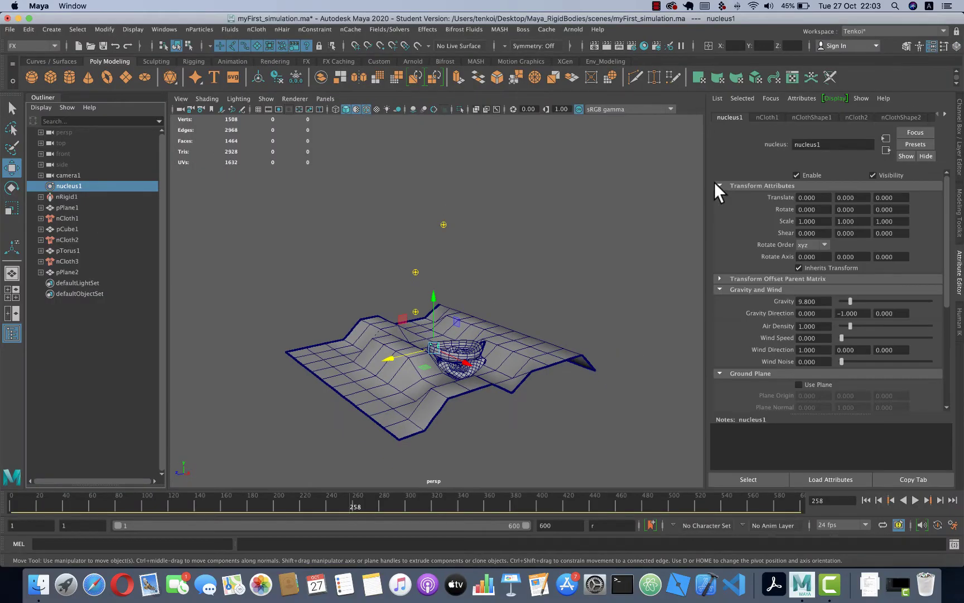
left_click(718, 186)
left_click(719, 208)
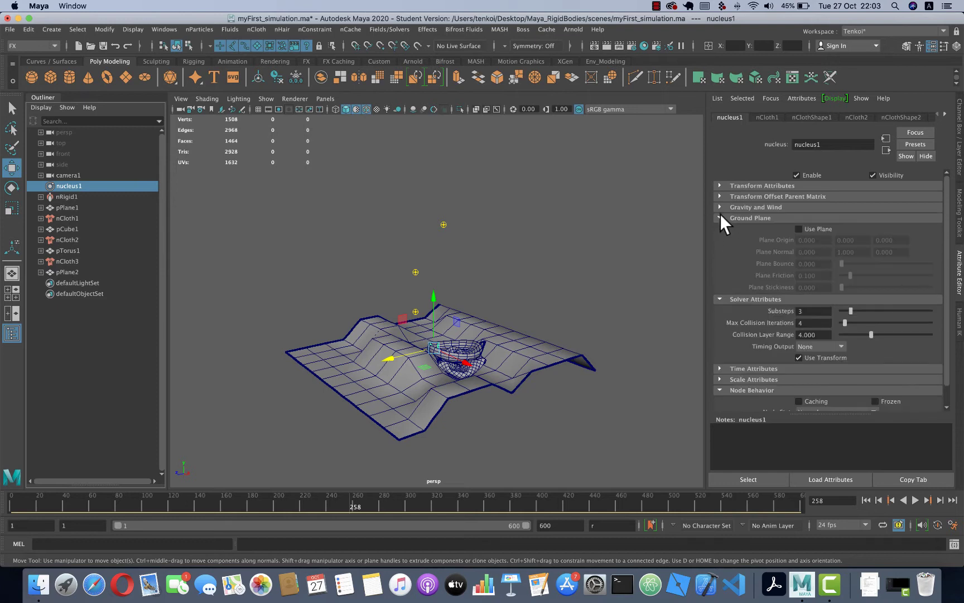
left_click(720, 217)
left_click(719, 229)
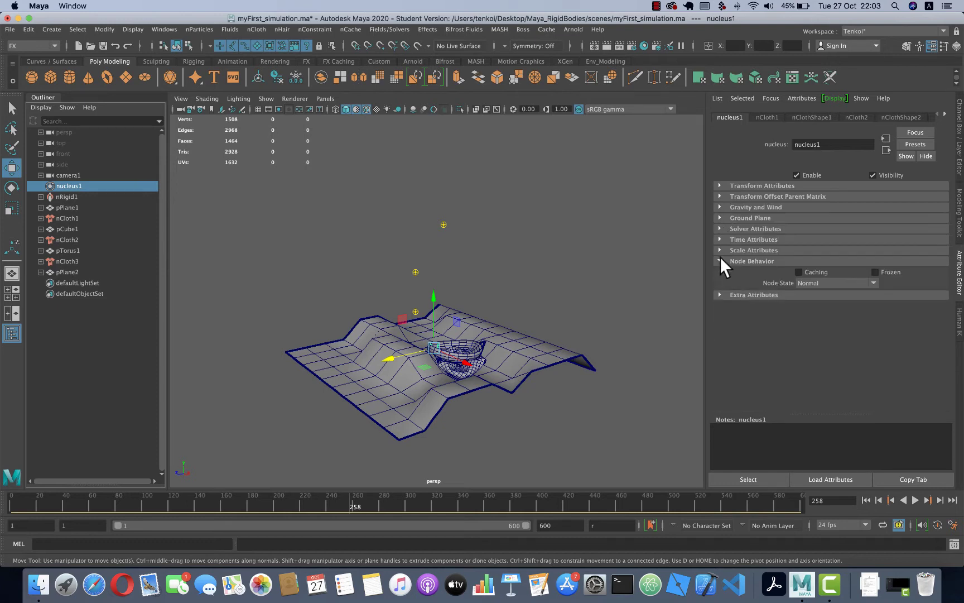
left_click(720, 261)
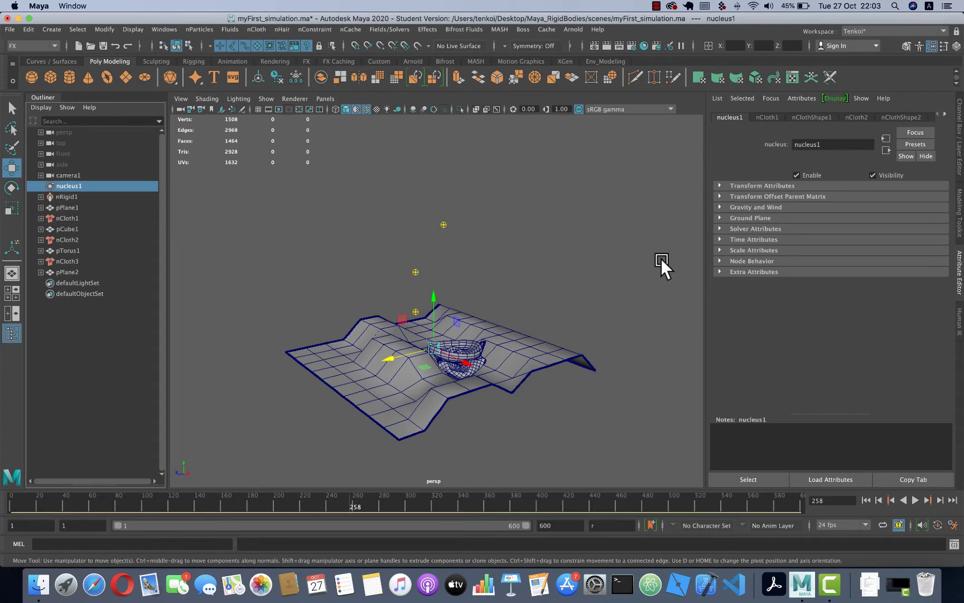
left_click(719, 207)
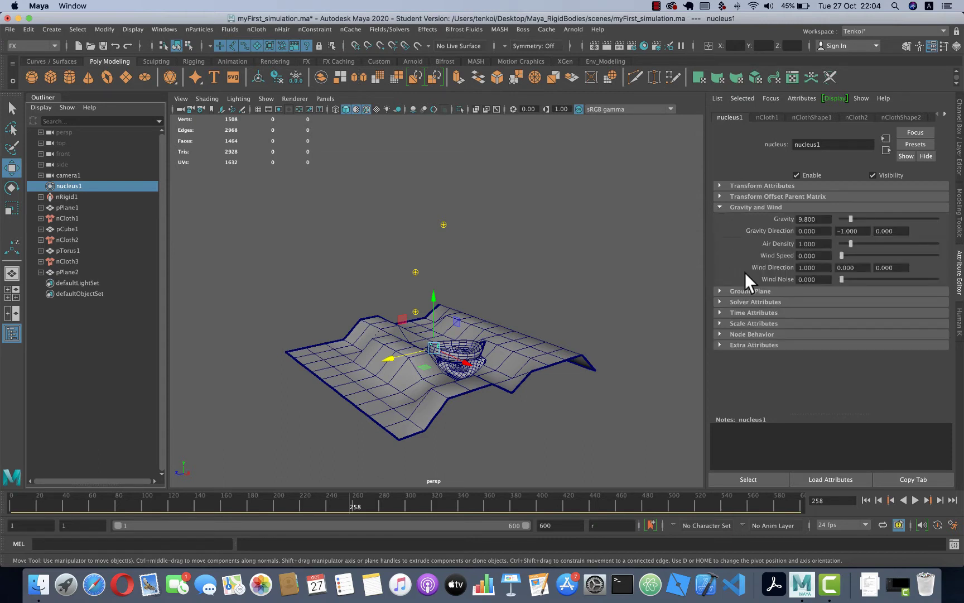
Rewind and replay the cloth simulation, stopping at frame 70
left_click(866, 501)
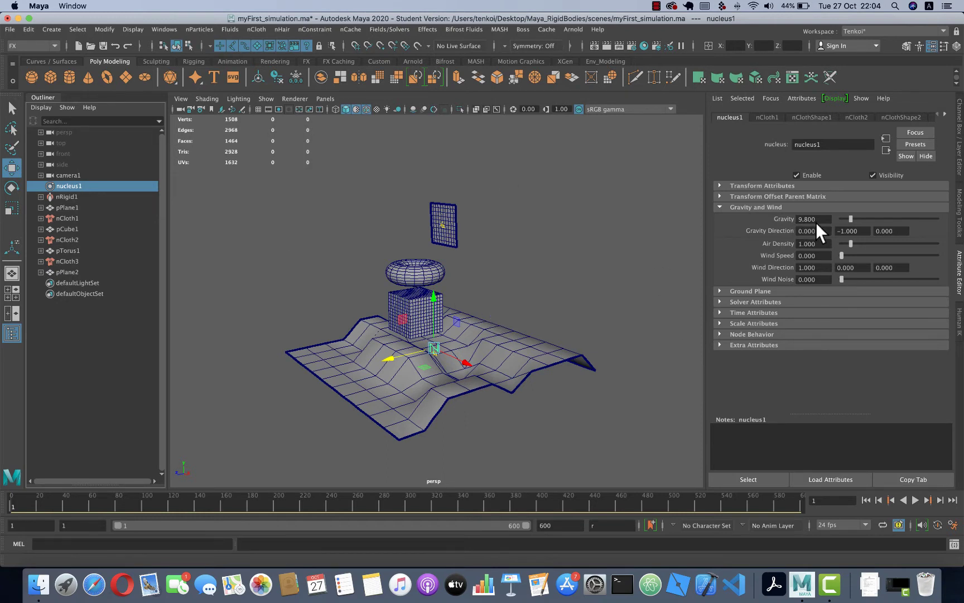
left_click(914, 499)
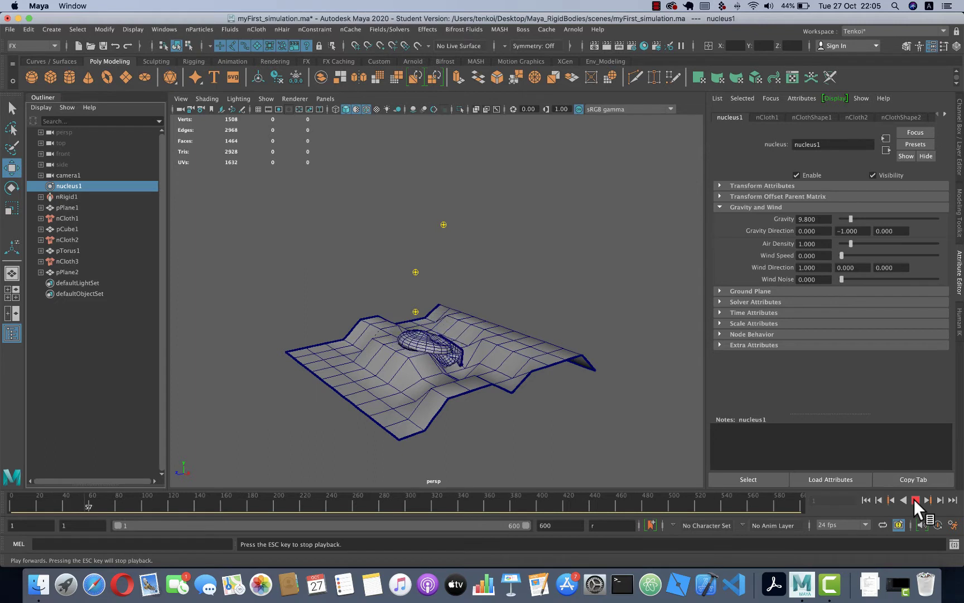
left_click(914, 499)
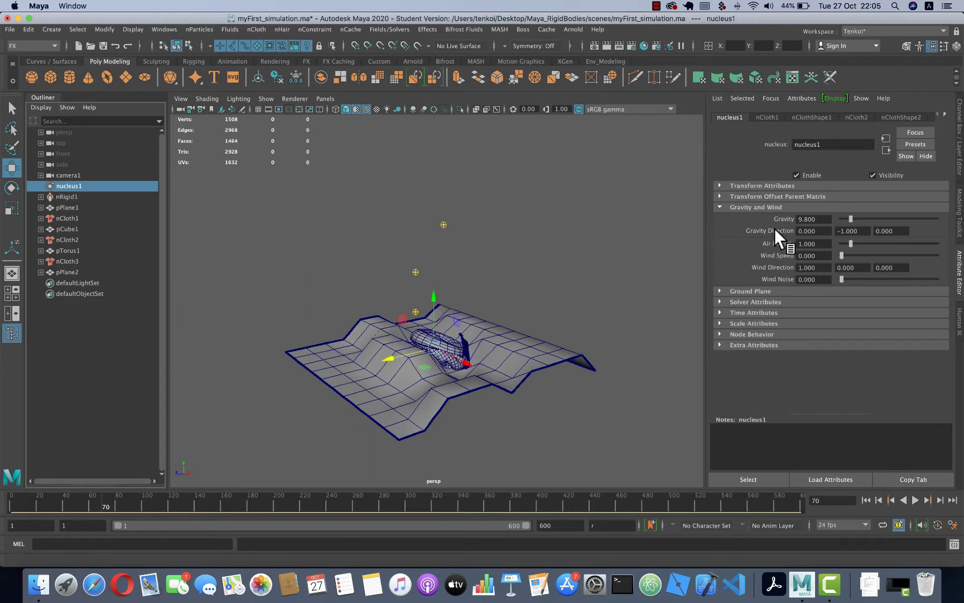
left_click(953, 524)
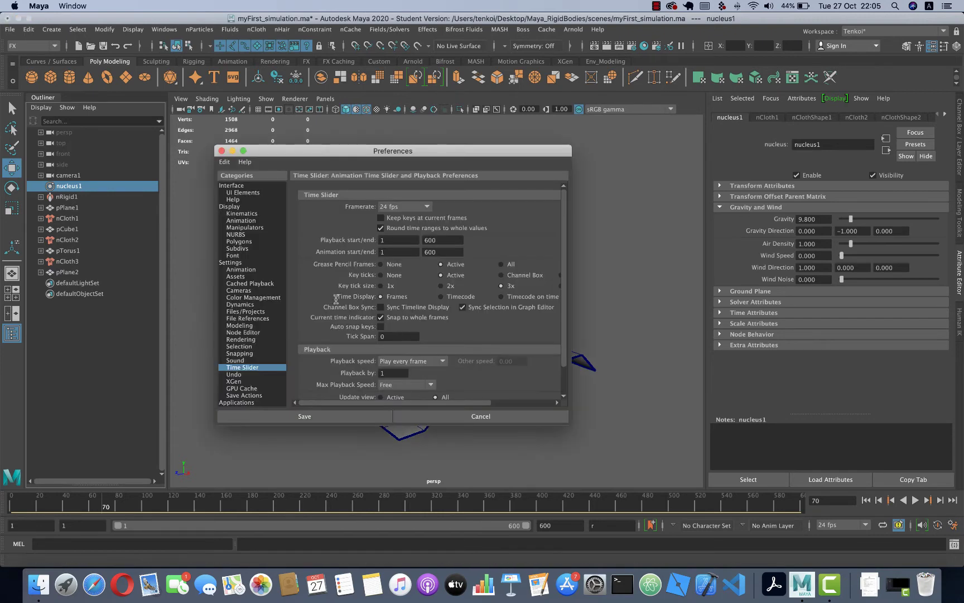
Save the preferences from the Settings category and turn the viewport grid back on
left_click(233, 261)
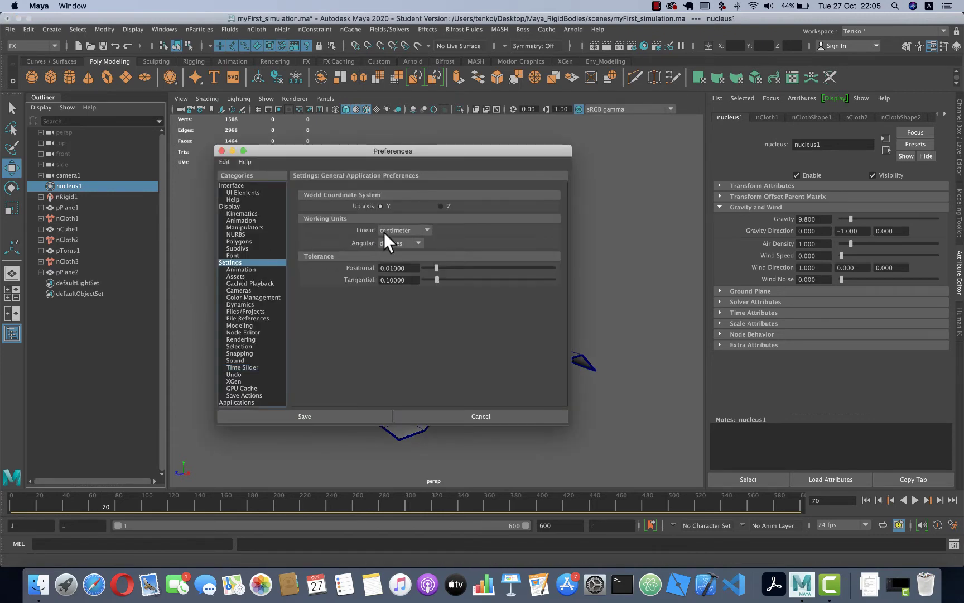
left_click(370, 419)
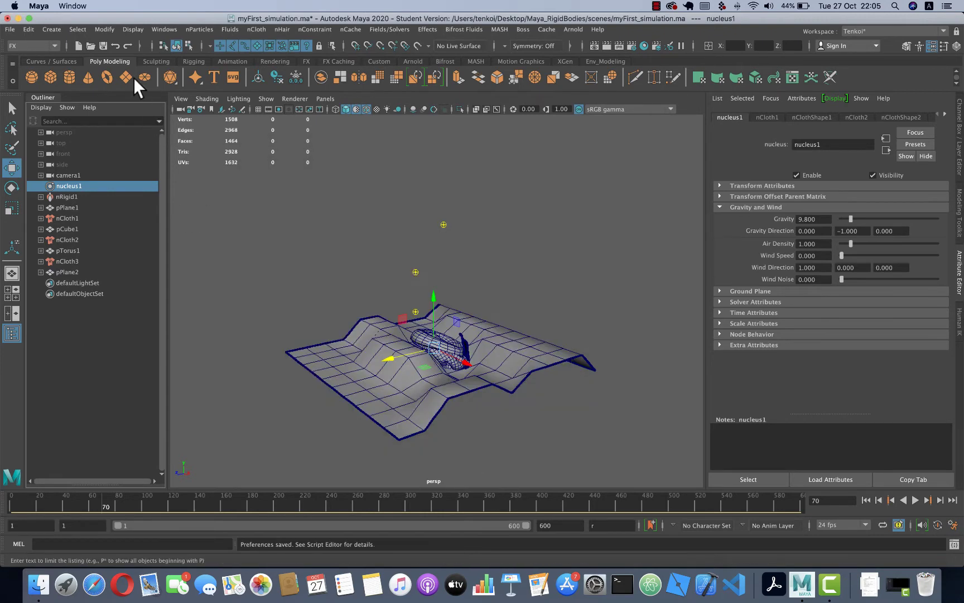
left_click(268, 96)
left_click(335, 519)
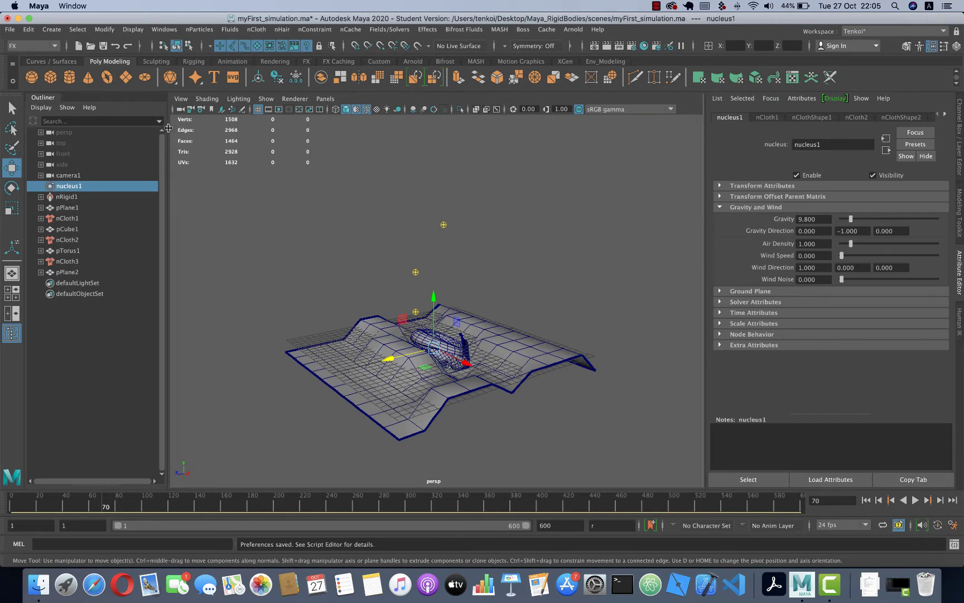
Create a polygon cube pCube2 and raise it to Translate Y 7.527
left_click(48, 74)
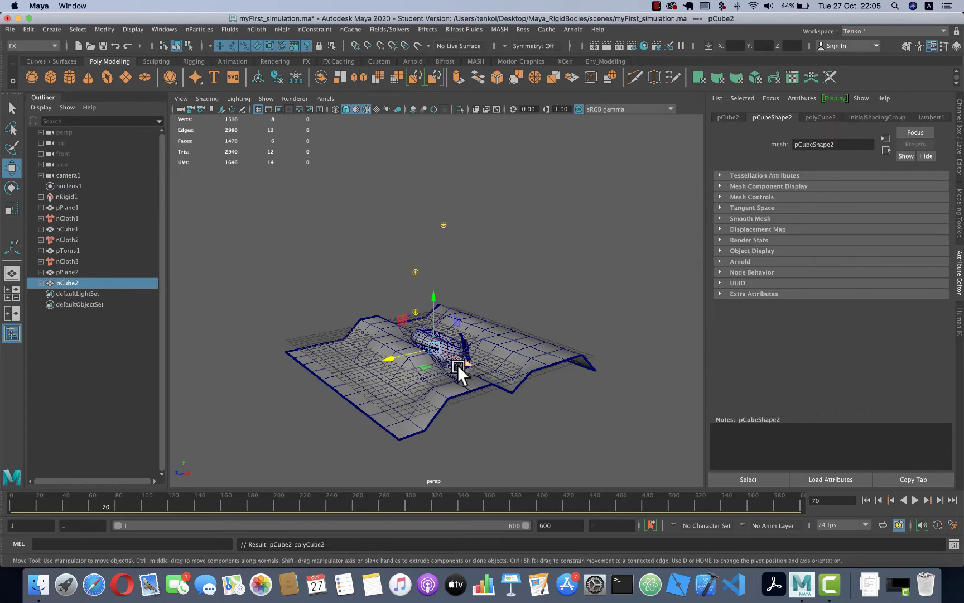
left_click_drag(433, 297, 435, 255)
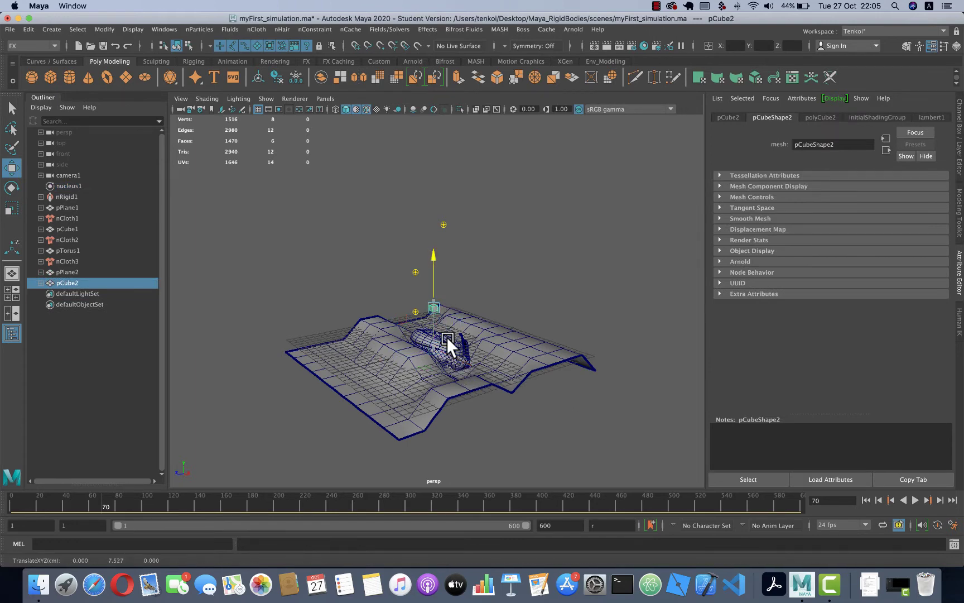
scroll(447, 336, "up", 5)
scroll(447, 336, "up", 3)
scroll(434, 354, "up", 3)
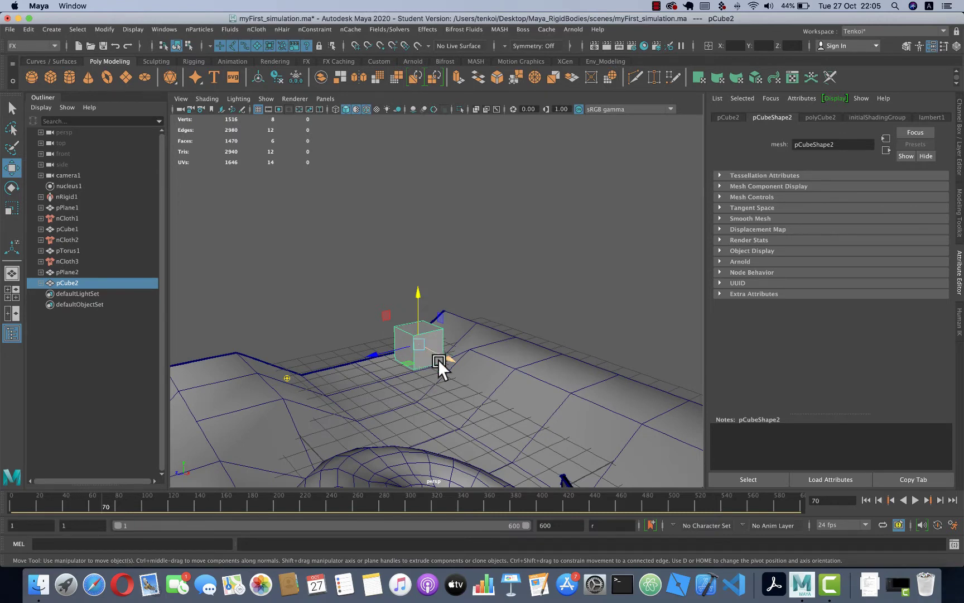
scroll(438, 360, "down", 3)
scroll(418, 330, "down", 3)
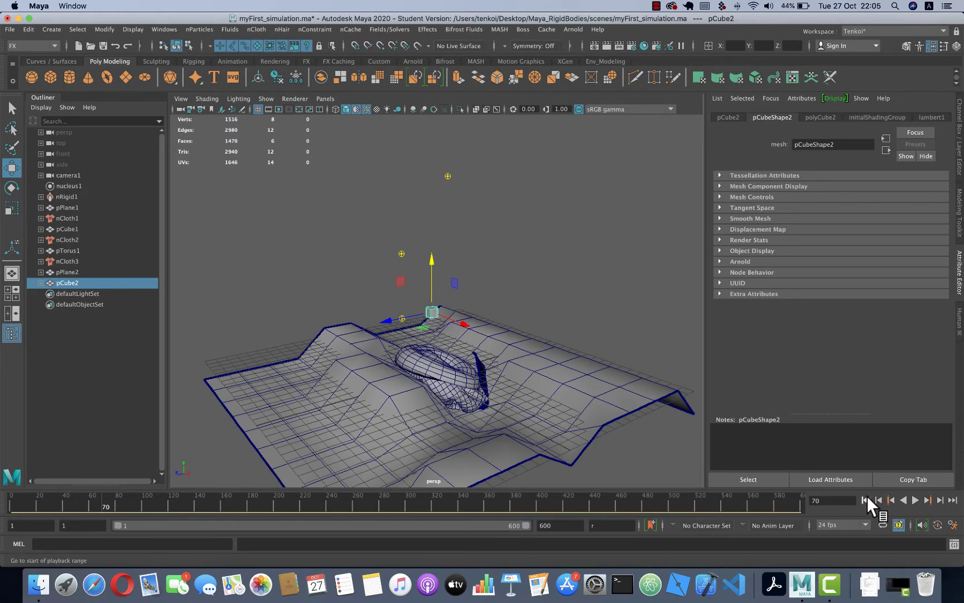
Rewind the simulation to frame 1 and select nucleus1 to review its gravity settings
left_click(866, 500)
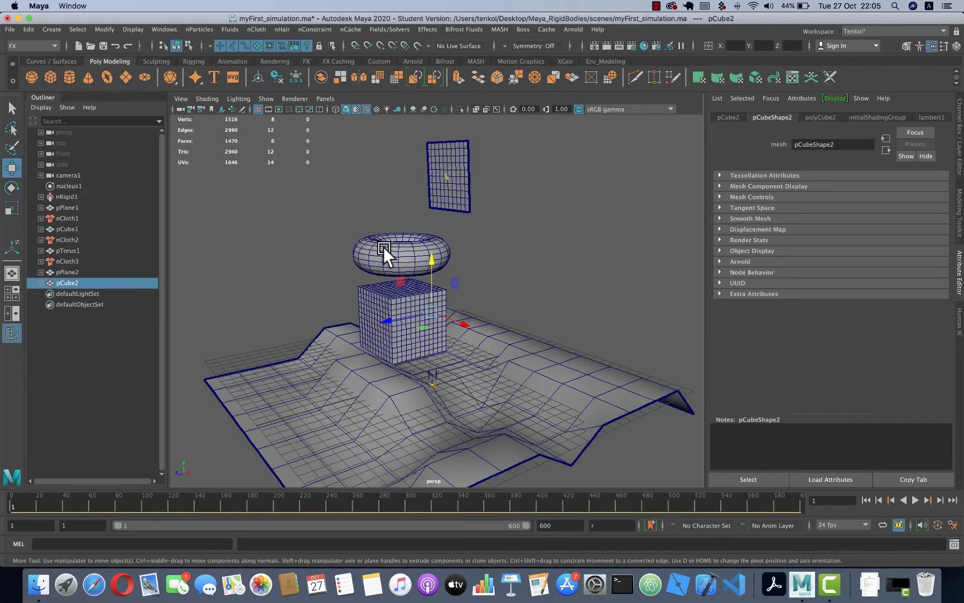
scroll(451, 197, "up", 3)
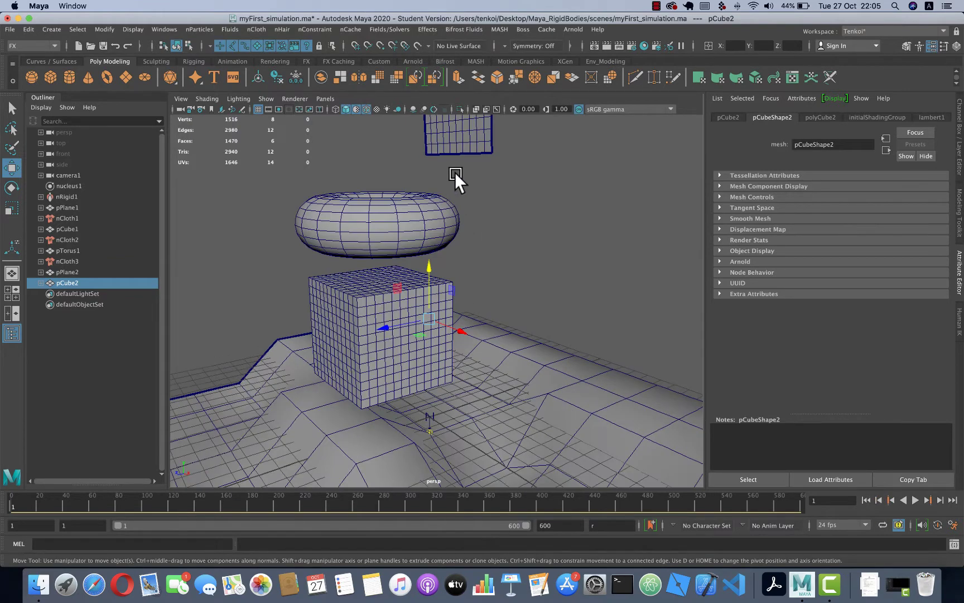
left_click_drag(441, 228, 421, 247, "alt")
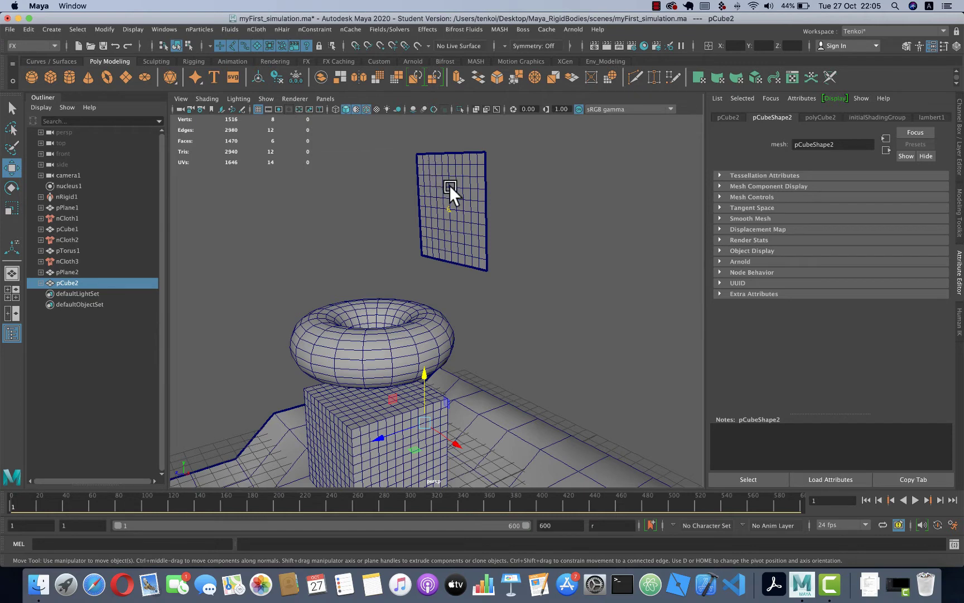
left_click(69, 185)
left_click(752, 207)
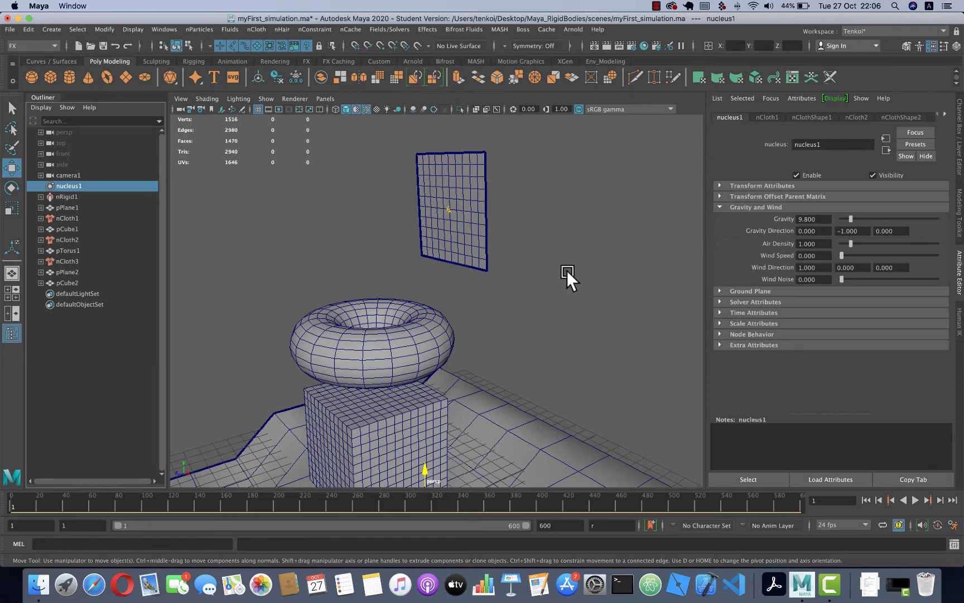
mouse_move(566, 271)
right_mouse_down("alt")
mouse_move(481, 302)
mouse_move(442, 334)
right_mouse_up("alt")
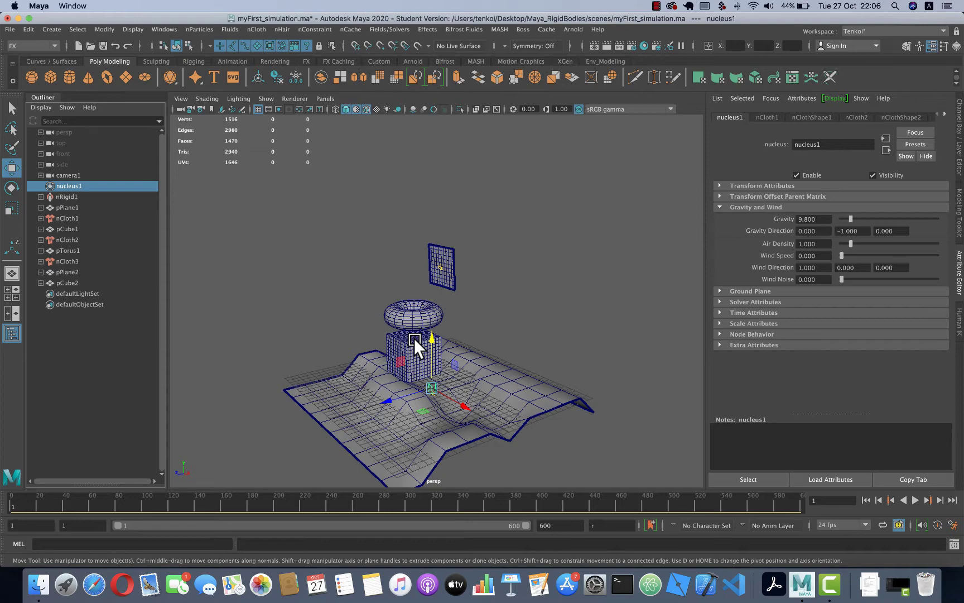
scroll(413, 338, "down", 5)
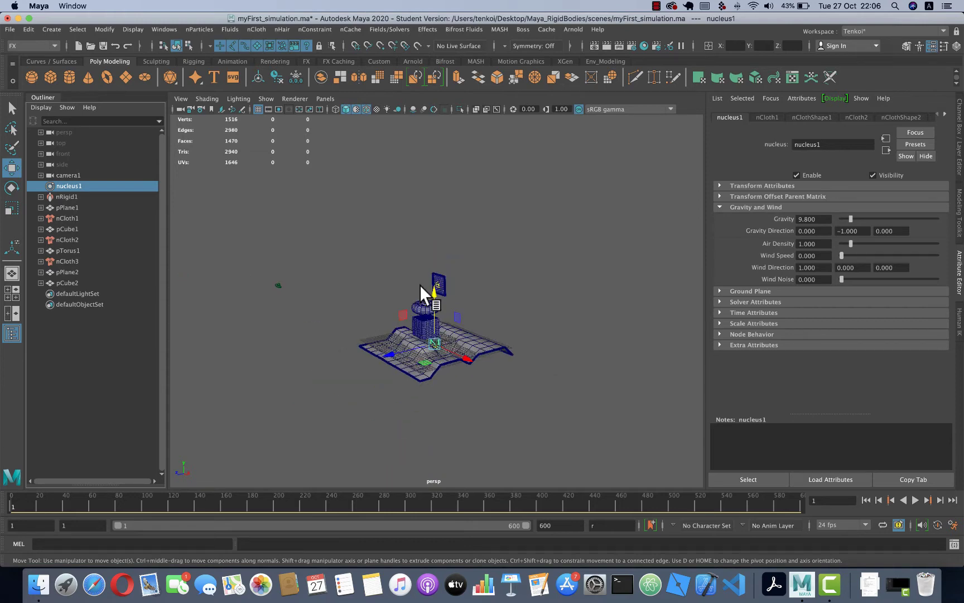
Create cube pCube3, scale it to 82.915 and raise it to Y 89.184
left_click(393, 263)
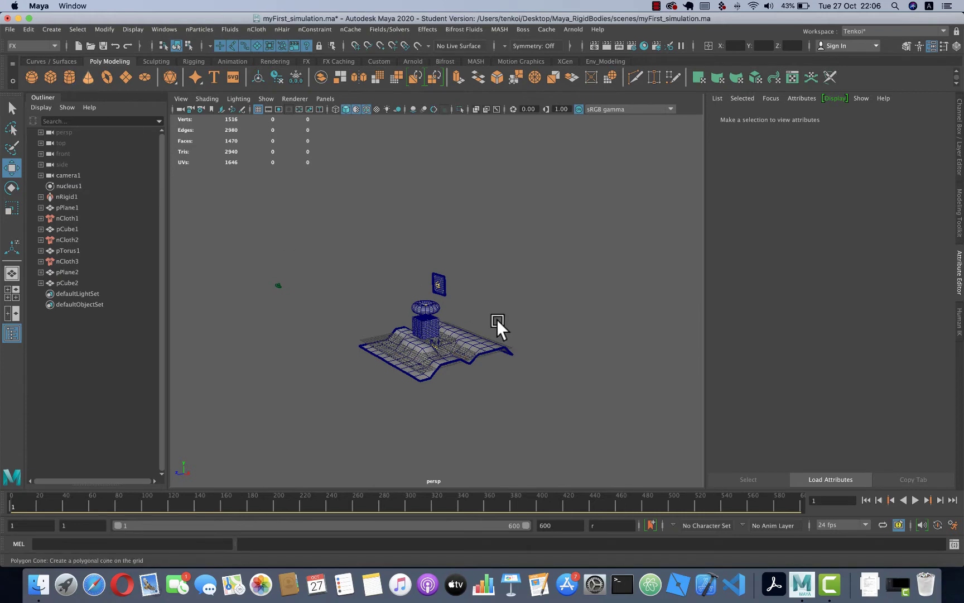
scroll(429, 312, "up", 3)
scroll(419, 317, "up", 2)
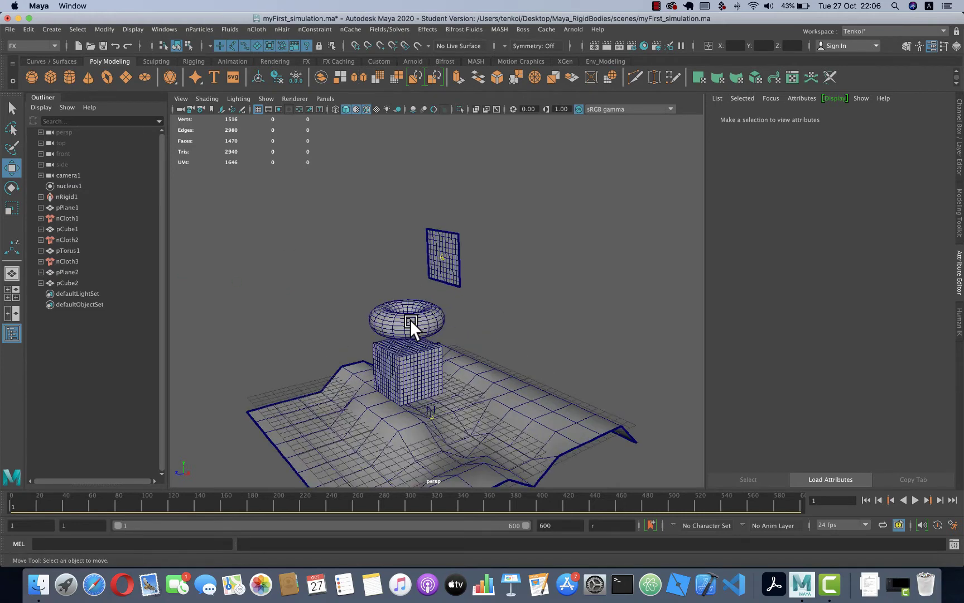
left_click(58, 85)
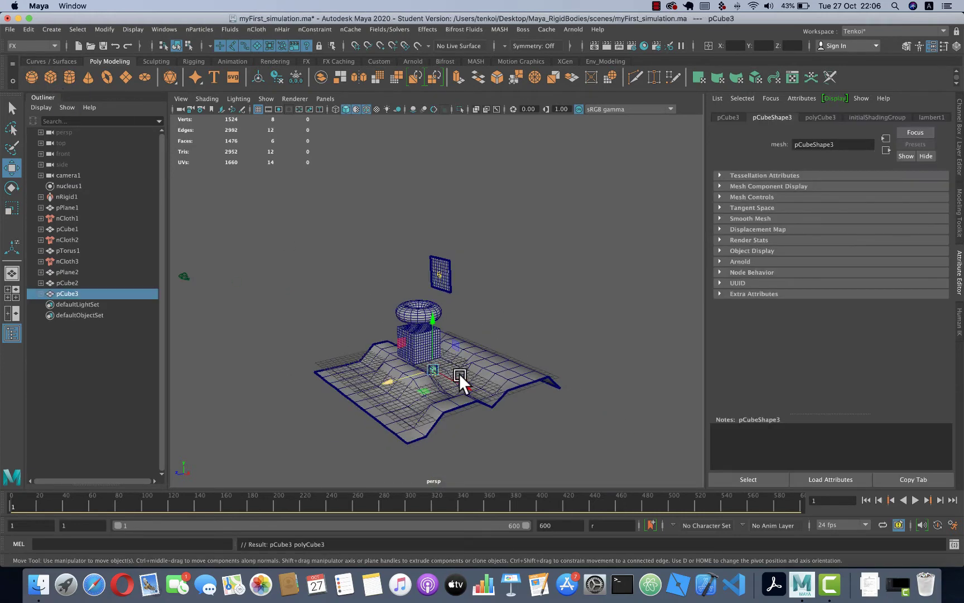
key("r")
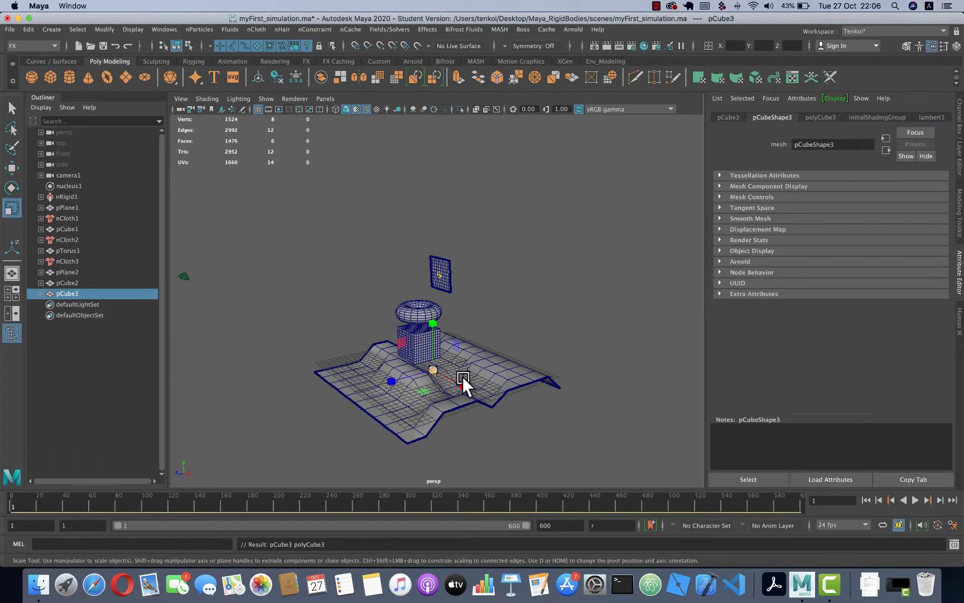
mouse_move(462, 376)
middle_mouse_down()
mouse_move(743, 432)
mouse_move(397, 337)
middle_mouse_up()
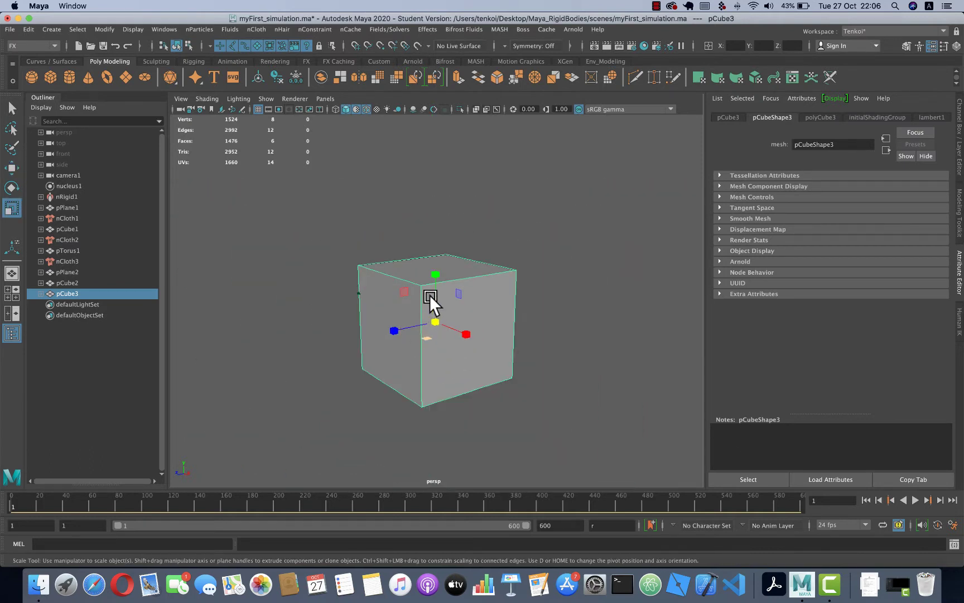
key("w")
left_click_drag(435, 274, 433, 144)
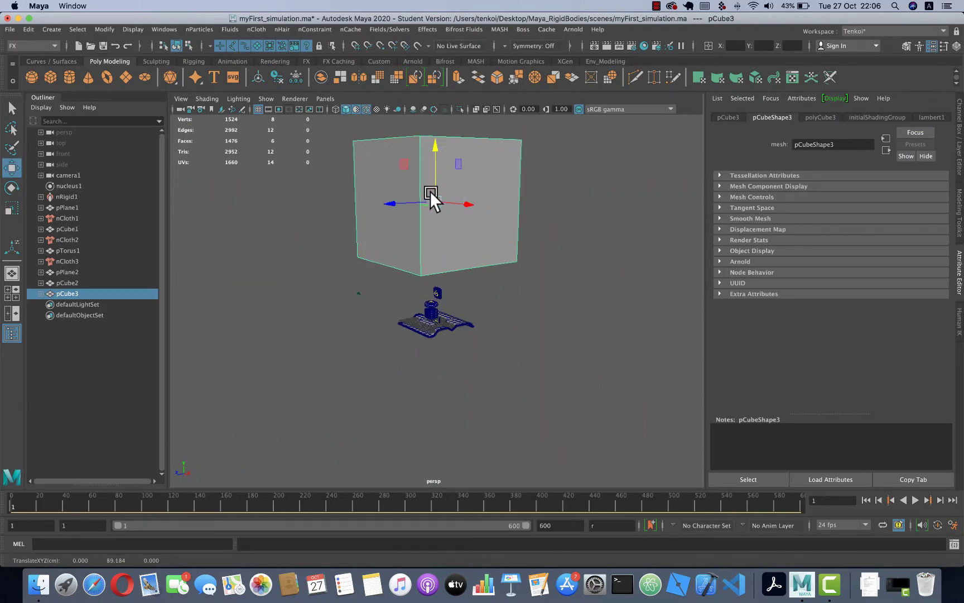
Set polyCube3 Subdivisions Width, Height and Depth to 15
left_click(960, 170)
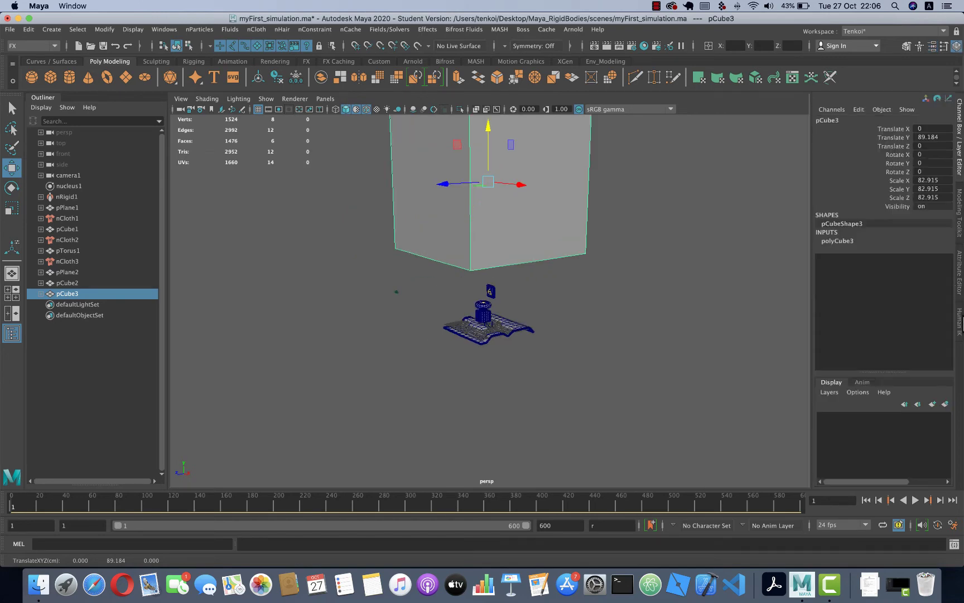
left_click(960, 273)
left_click_drag(929, 275, 929, 292)
type("15")
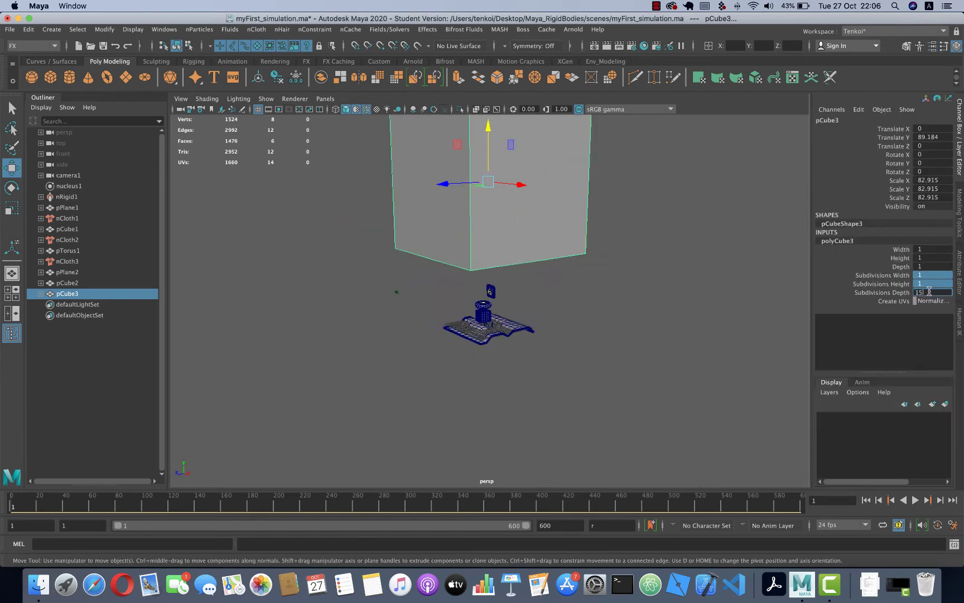
key("Tab")
key("Escape")
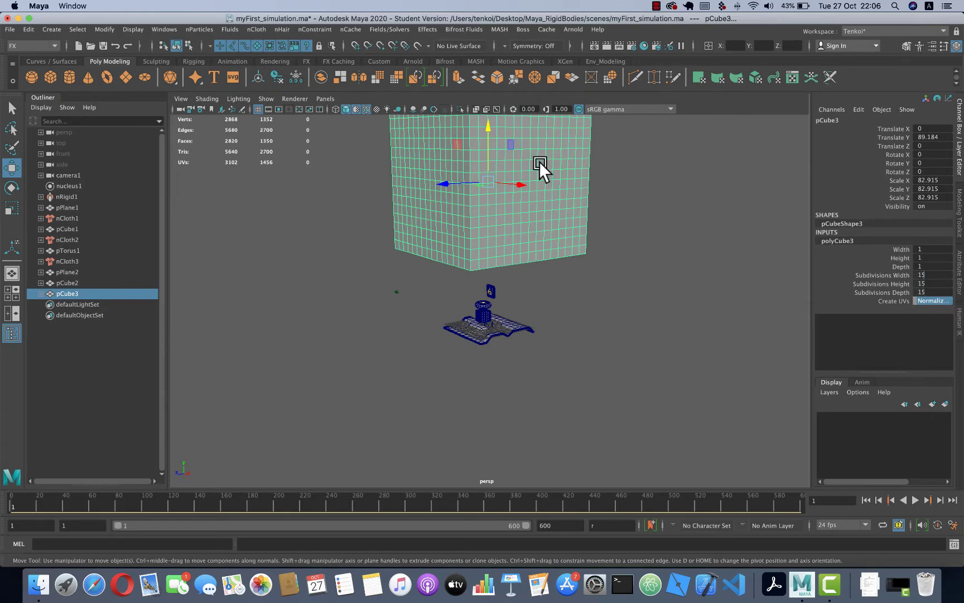
left_click(540, 161)
left_click(701, 203)
left_click(555, 159)
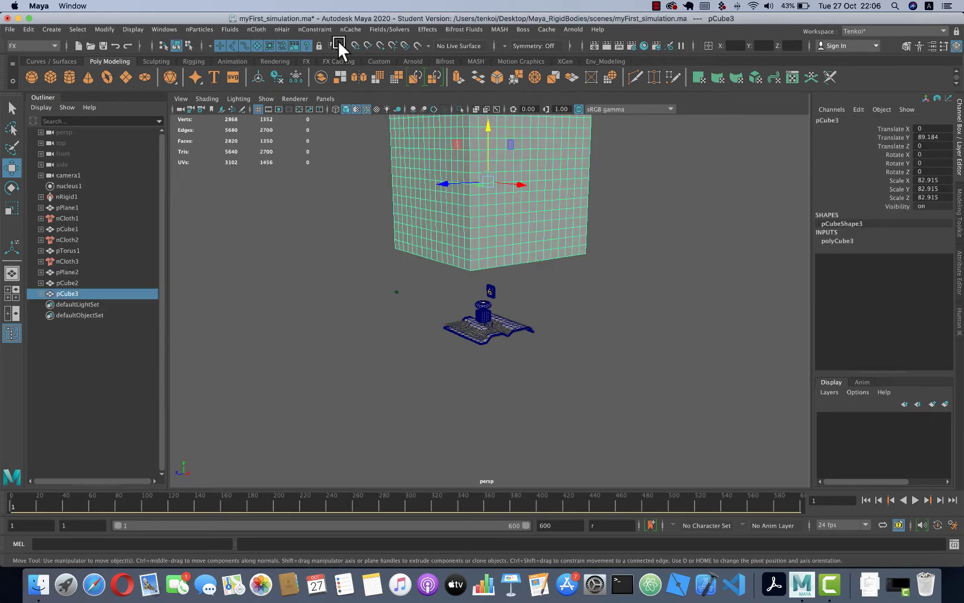
left_click(254, 27)
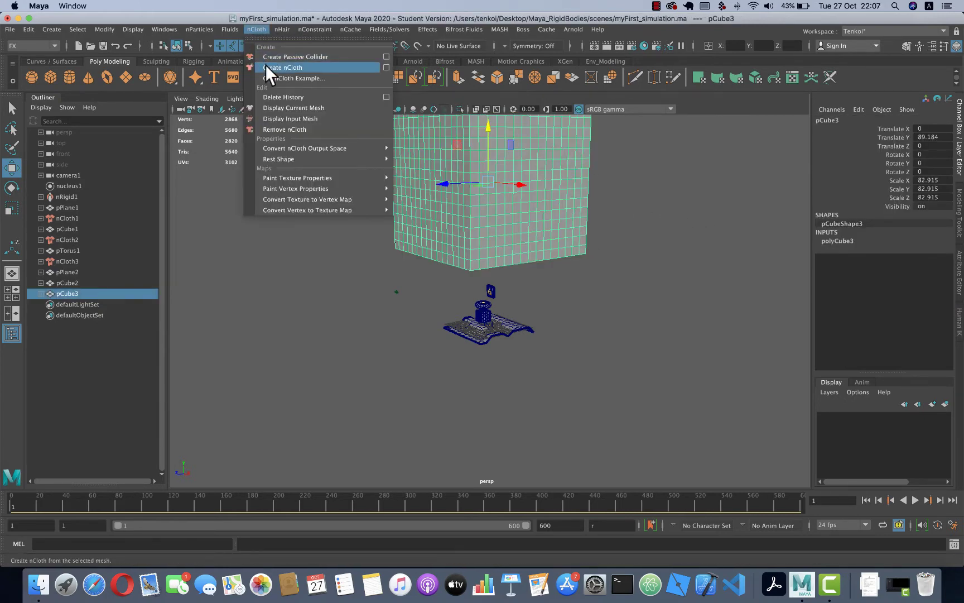
Make pCube3 into nCloth4, preview its fall to frame 75, then select pCube3 and nCloth4 for deletion
left_click(265, 67)
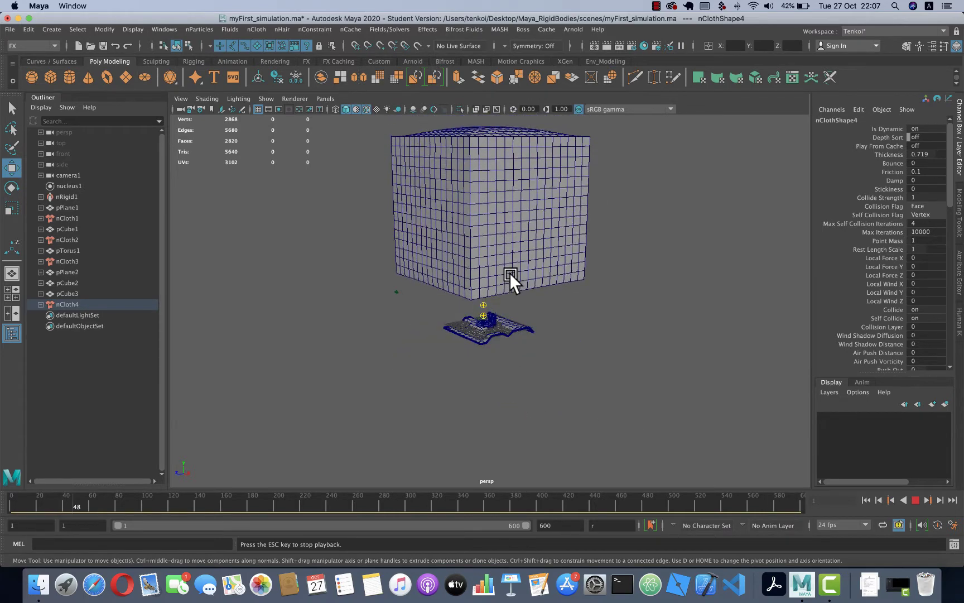
left_click(916, 499)
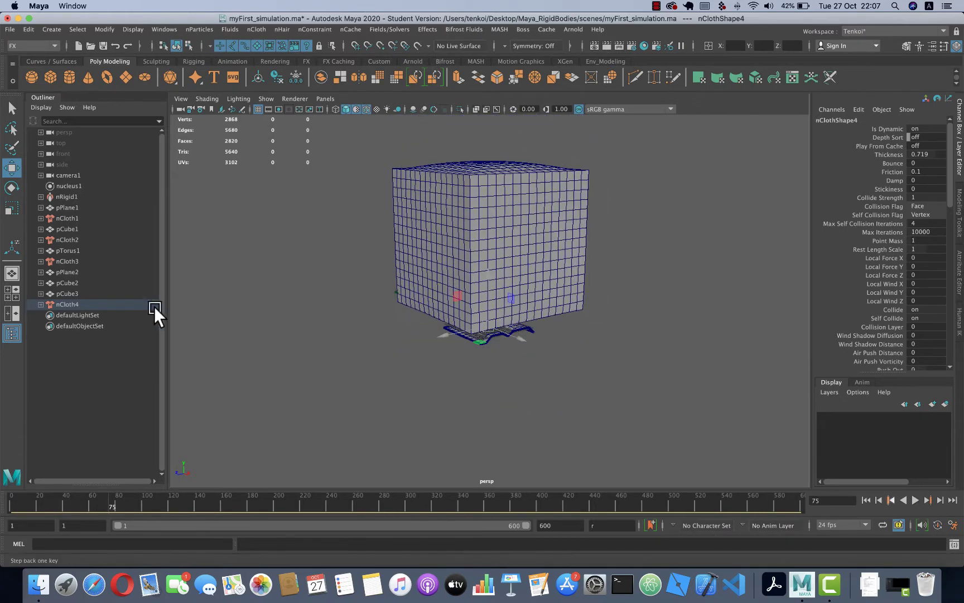
left_click(66, 292)
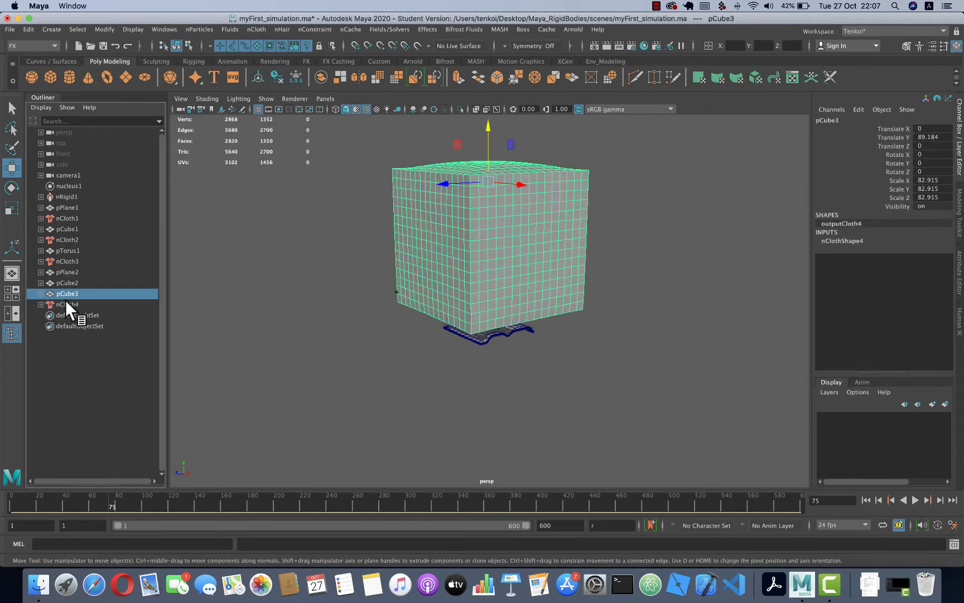
left_click(64, 304, "ctrl")
Delete the selected cube with its nCloth node, then the small leftover cube pCube2
key("Delete")
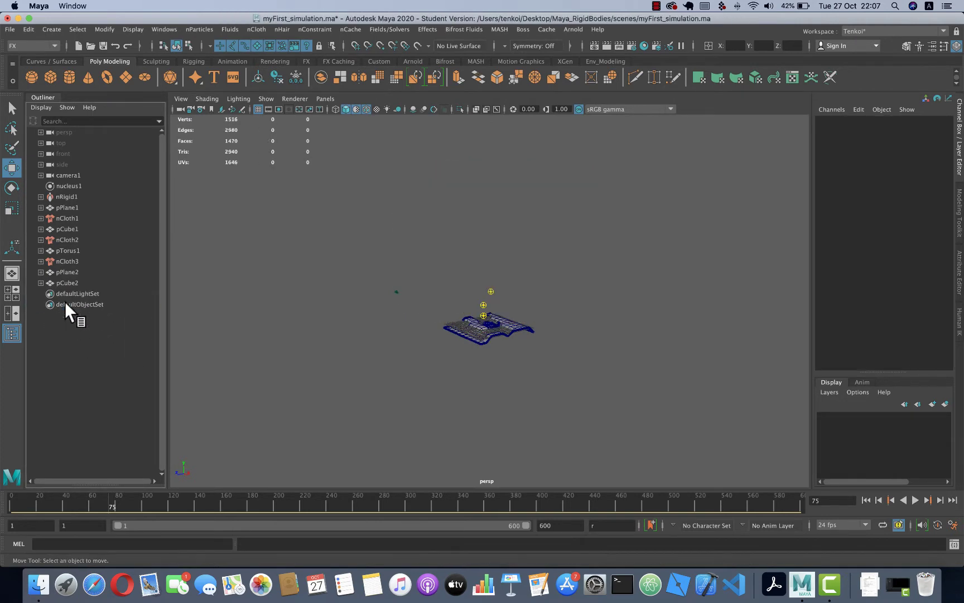
scroll(493, 371, "up", 2)
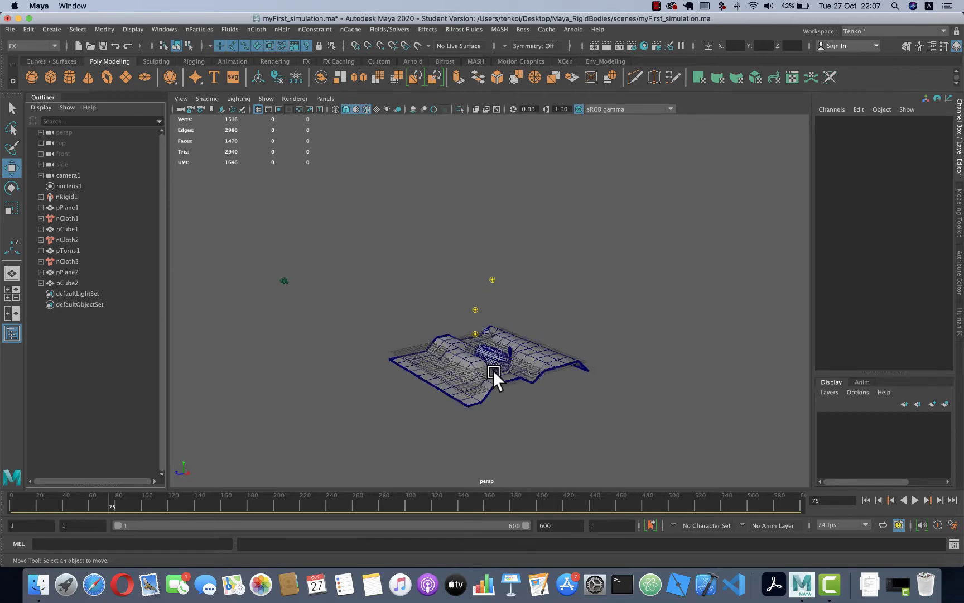
scroll(493, 370, "up", 4)
scroll(492, 373, "up", 3)
scroll(494, 362, "down", 3)
mouse_move(496, 346)
left_mouse_down("alt")
mouse_move(505, 309)
mouse_move(492, 306)
mouse_move(493, 285)
left_mouse_up("alt")
left_click(494, 286)
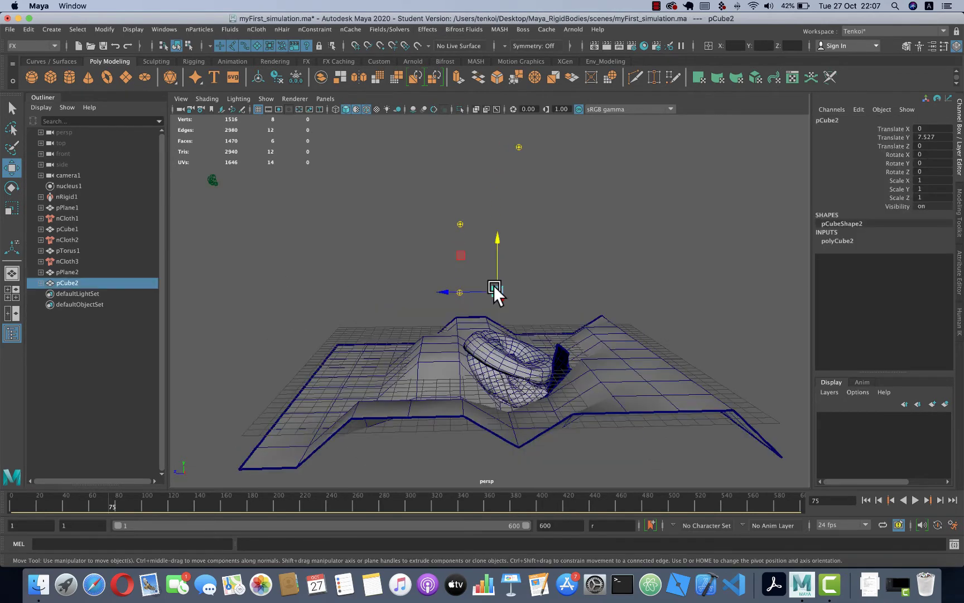
key("Delete")
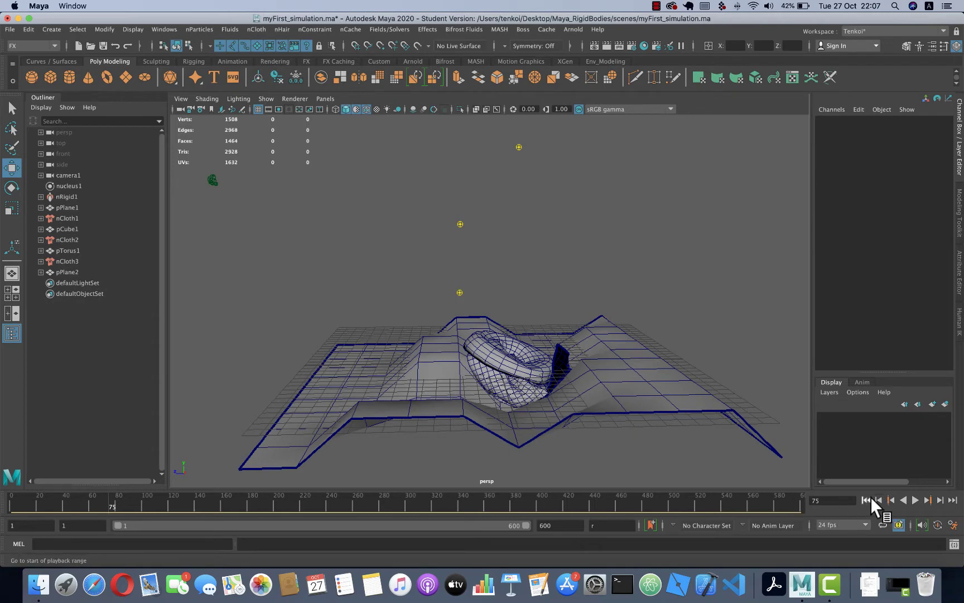
Replay the simulation from frame 1, rewind, and select the nucleus1 solver
left_click(870, 499)
left_click(912, 497)
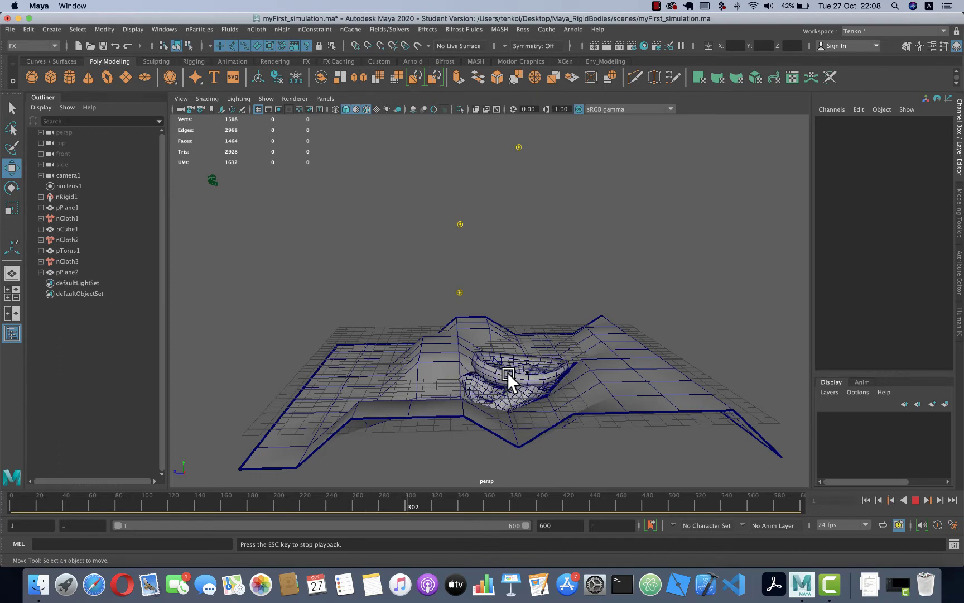
left_click(866, 499)
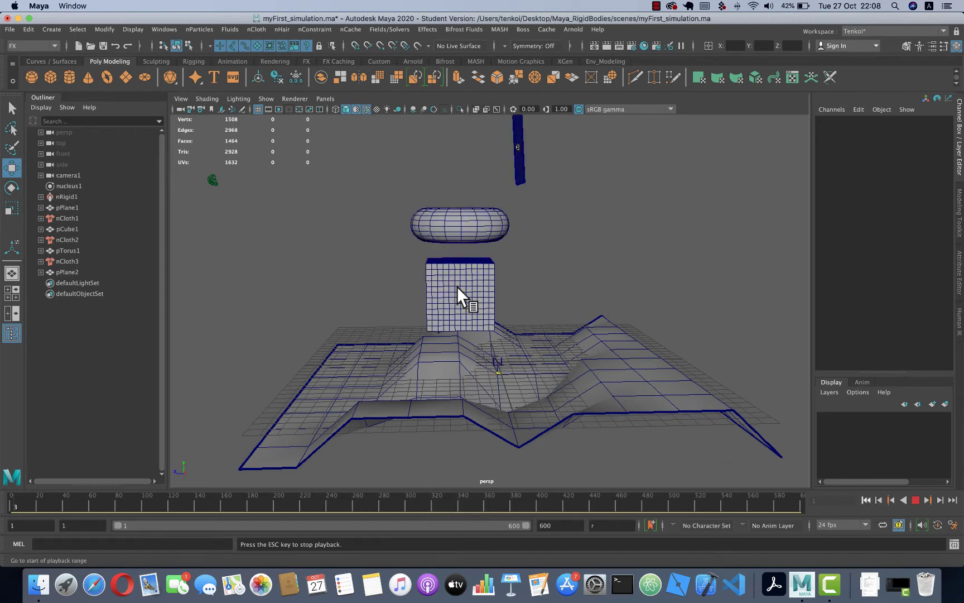
left_click(915, 500)
left_click(865, 499)
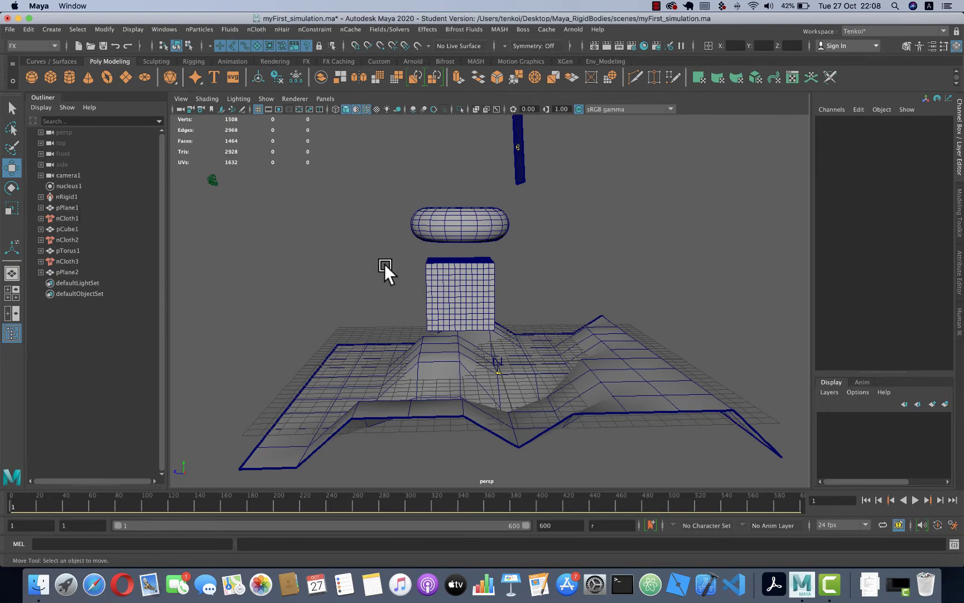
mouse_move(382, 244)
left_mouse_down("alt")
mouse_move(409, 256)
mouse_move(389, 254)
mouse_move(425, 253)
left_mouse_up("alt")
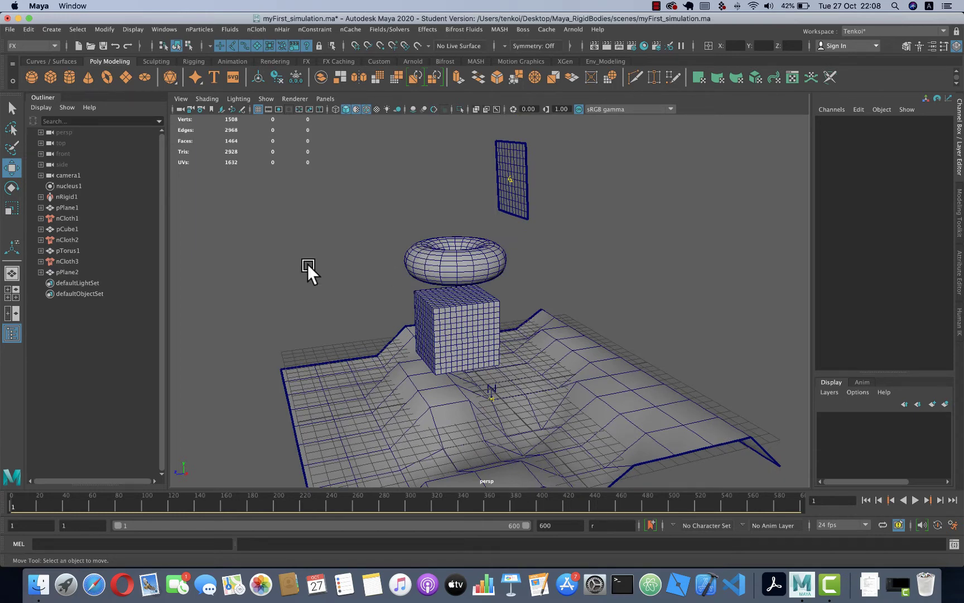
left_click(69, 186)
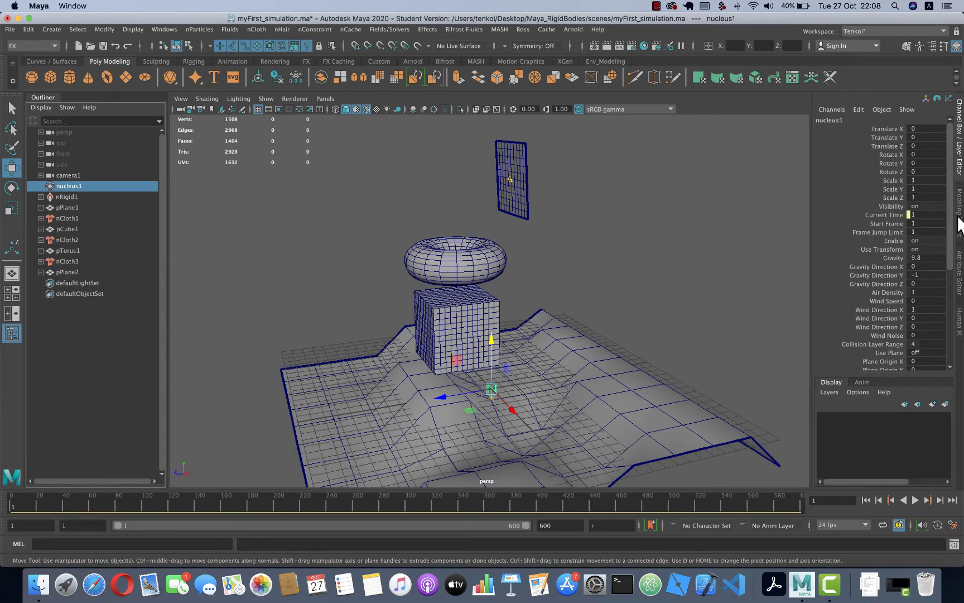
Show nucleus1's Gravity and Wind attributes, replay to frame 53, and select the Air Density value
left_click(960, 279)
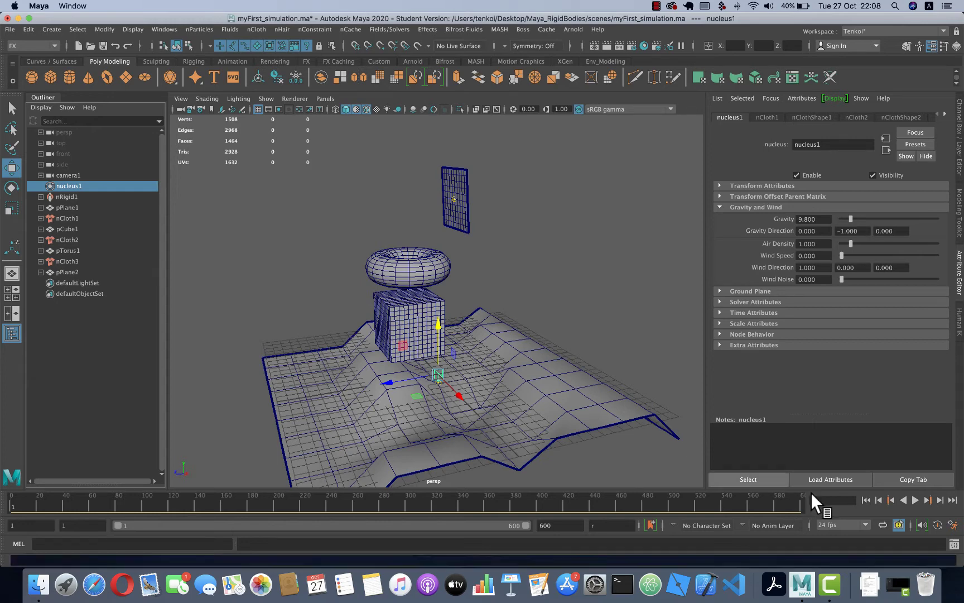
left_click(914, 500)
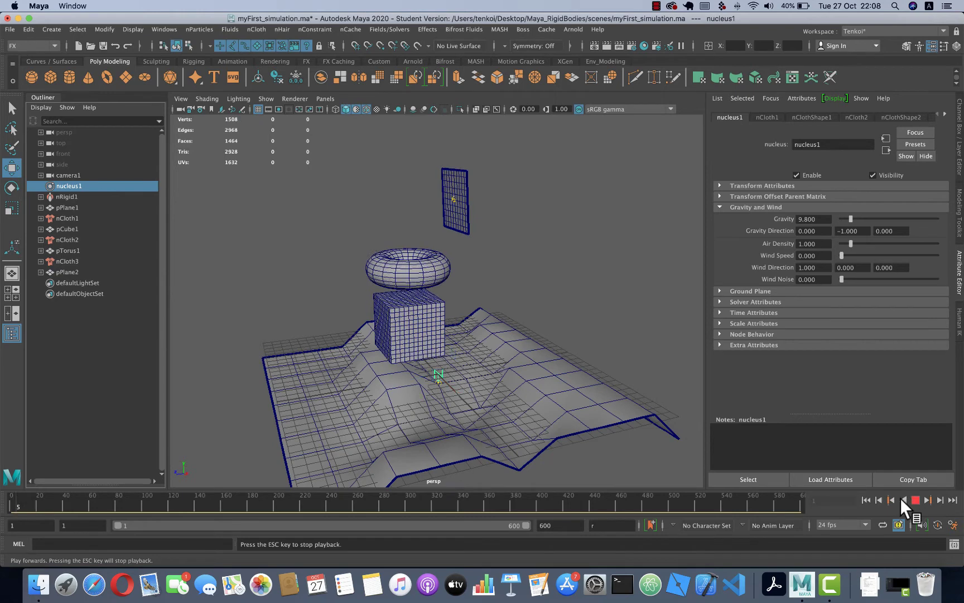
left_click(866, 498)
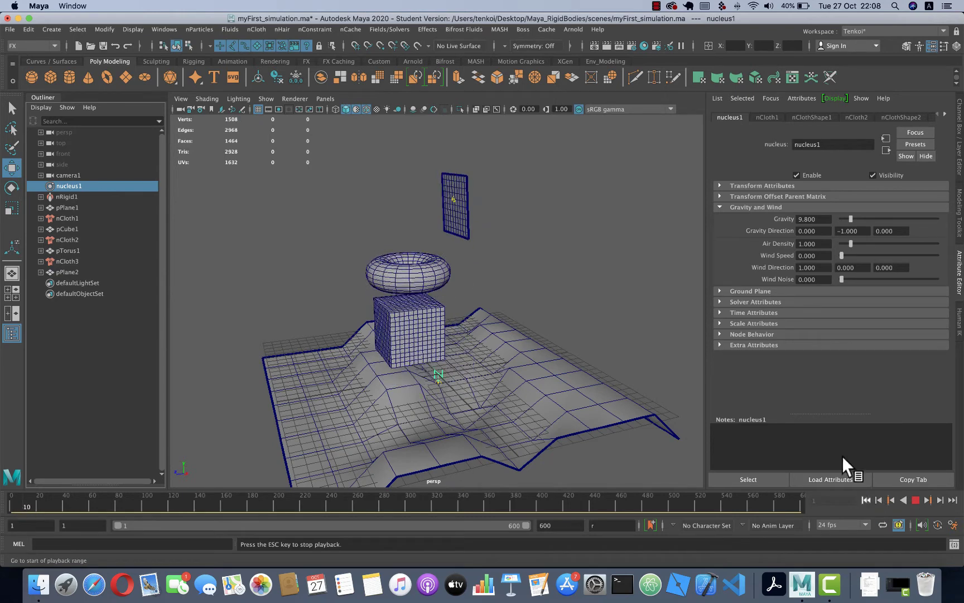
left_click(915, 499)
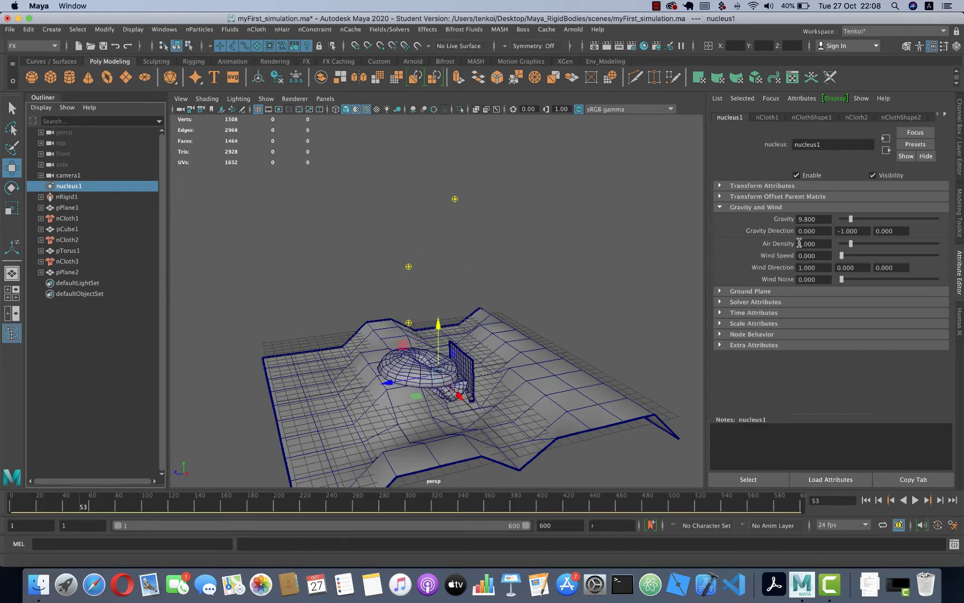
left_click(806, 244)
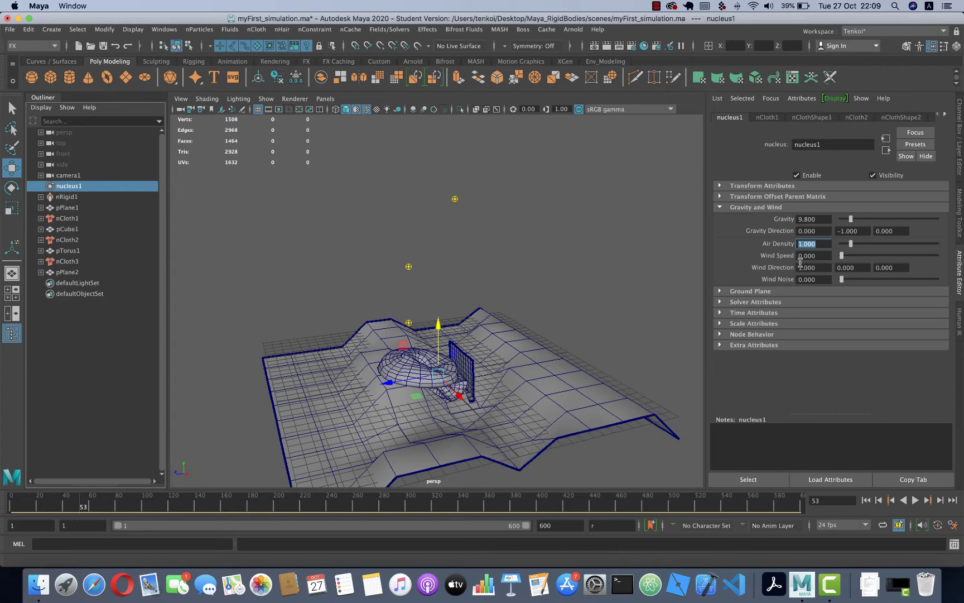
Give nucleus1 wind speed 5 and wind direction Z 5, then replay the simulation from frame 1
left_click(819, 256)
left_click_drag(798, 269, 848, 268)
key("shift+Tab")
type("5")
key("Tab")
key("Tab")
key("Tab")
scroll(212, 443, "up", 3)
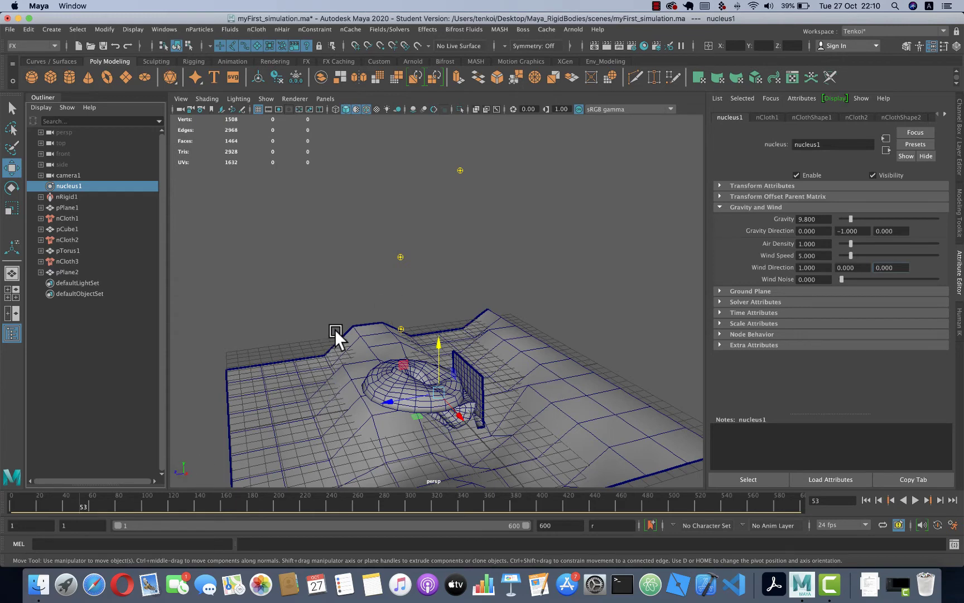
scroll(297, 322, "down", 3)
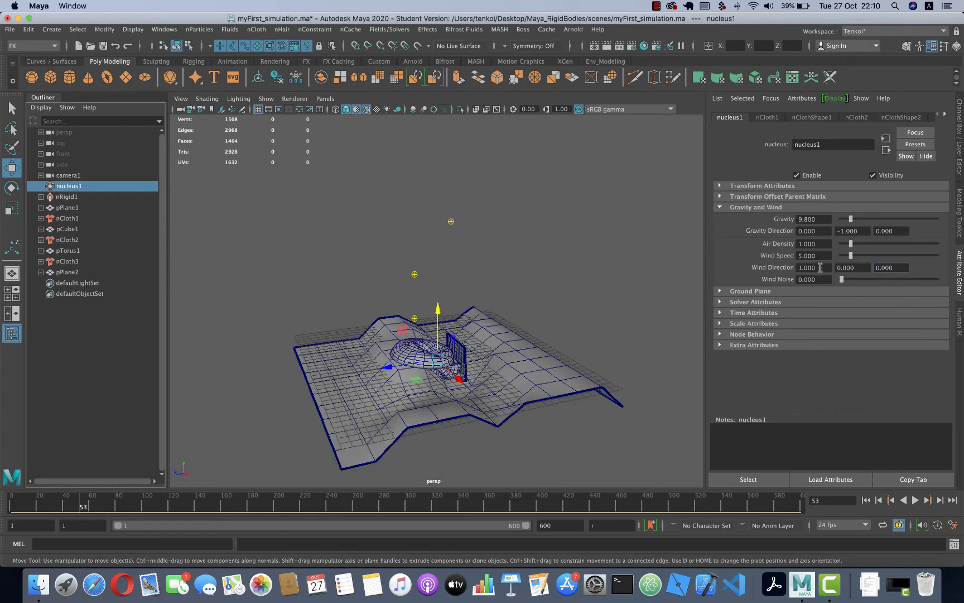
left_click_drag(894, 269, 851, 269)
type("5")
left_click(866, 499)
left_click(915, 500)
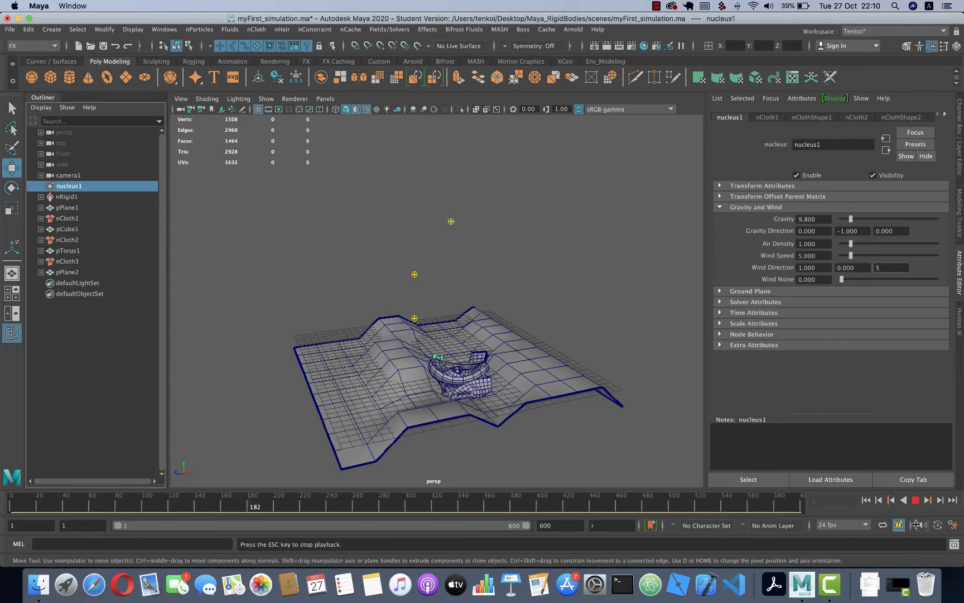
Reset to frame 1 and set the wind speed to 20 with direction 0, 0, 5
left_click(866, 500)
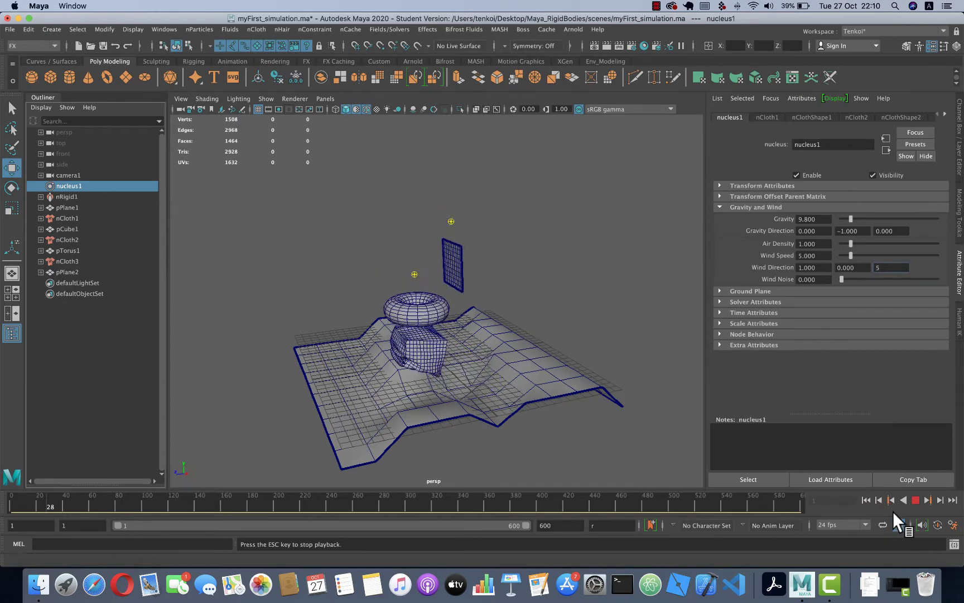
left_click(870, 499)
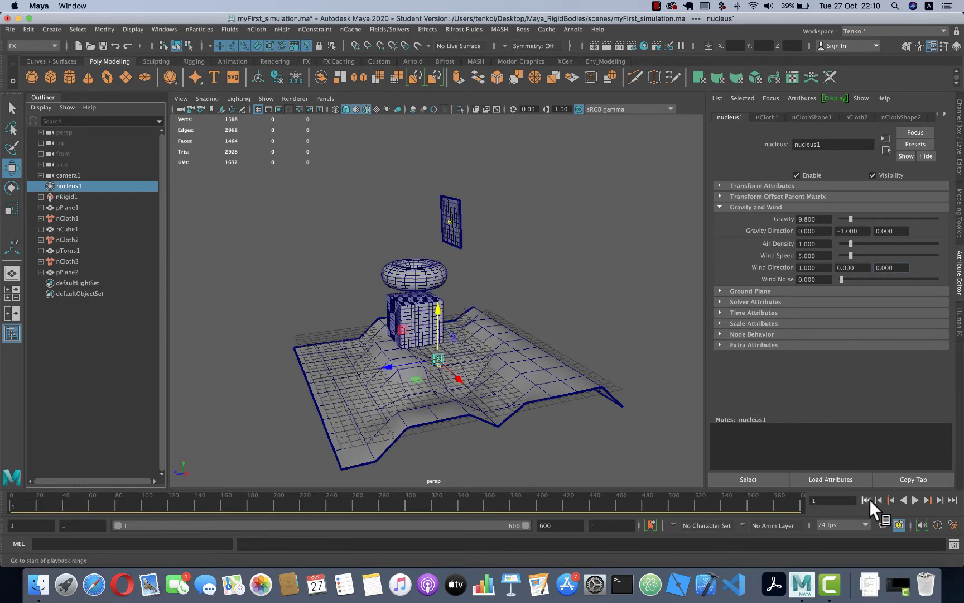
left_click(818, 255)
type("20")
left_click(824, 268)
double_click(823, 269)
type("0")
key("Tab")
key("Tab")
type("5")
key("Tab")
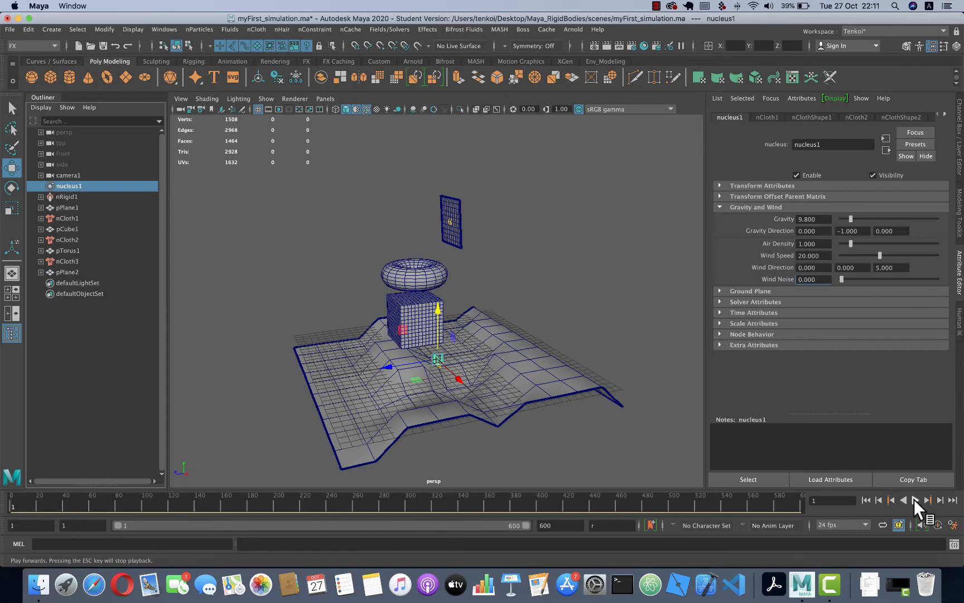
Play, rewind and replay the simulation to watch the stronger wind blow the cloth
left_click(914, 498)
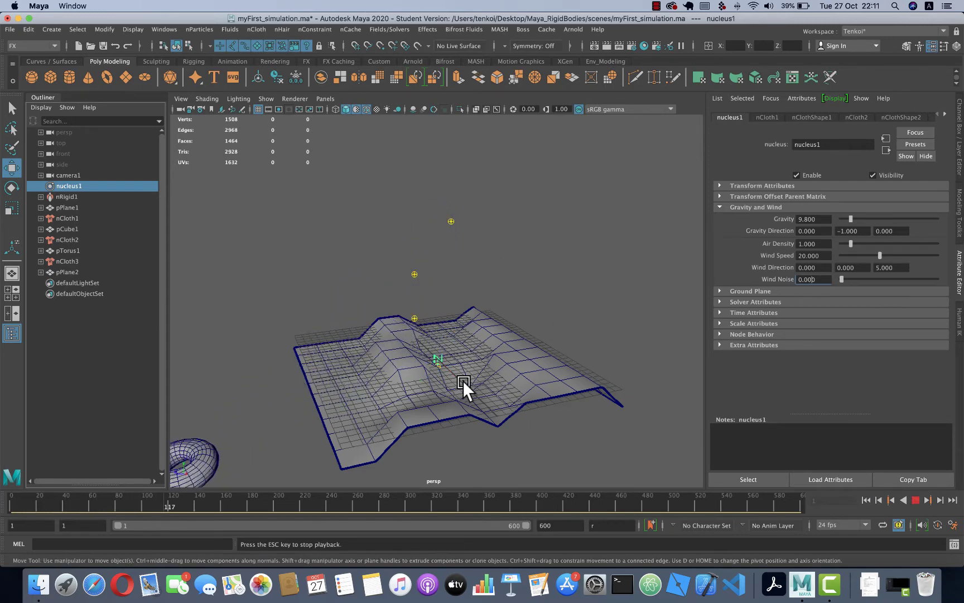
left_click(914, 500)
left_click(867, 500)
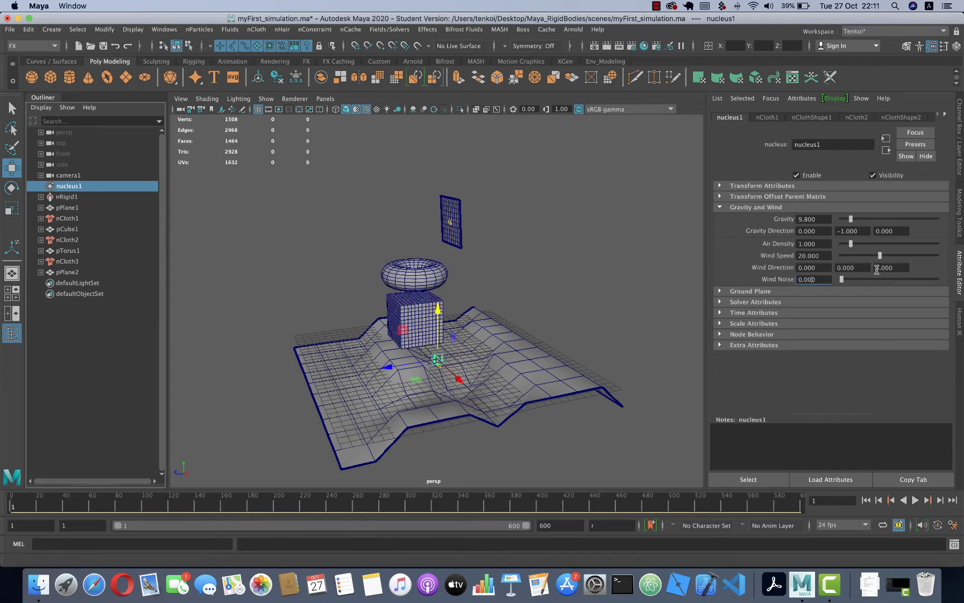
left_click(877, 268)
left_click(912, 499)
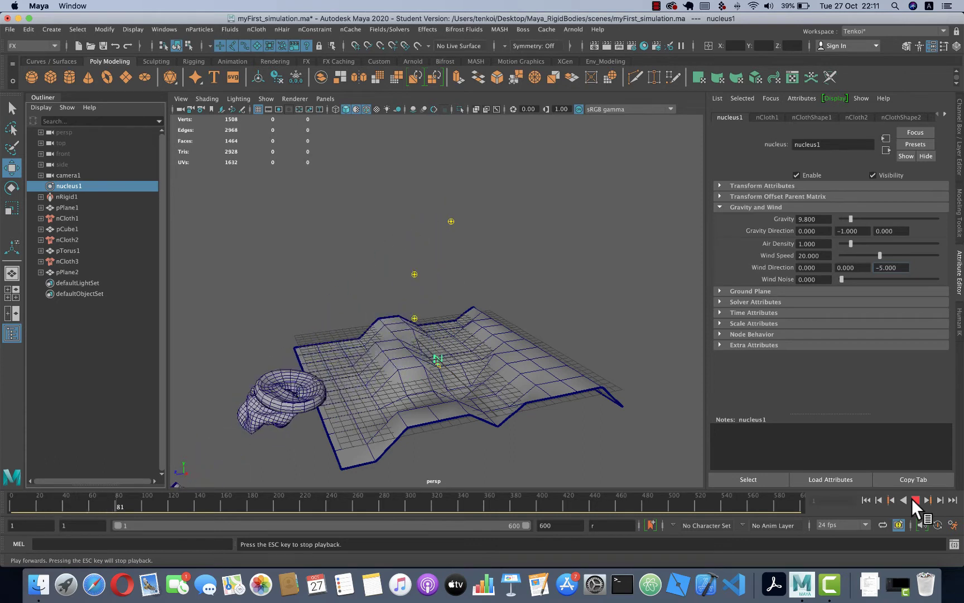
left_click(912, 498)
type("5.000")
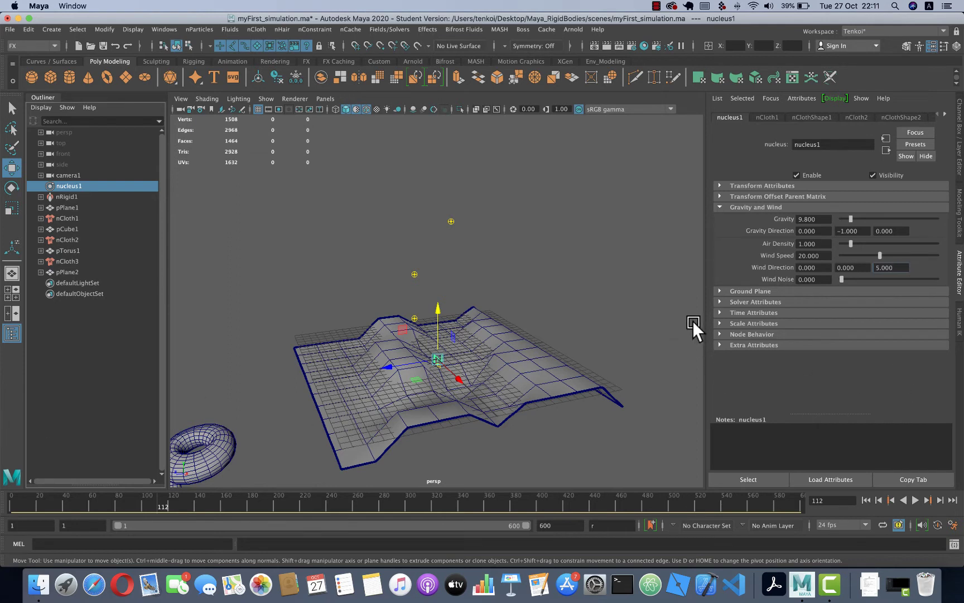
Set the wind direction to 5, 0, 0 and play the simulation from the start
key("super+a")
type("0")
key("Tab")
type("5")
key("Tab")
left_click(866, 500)
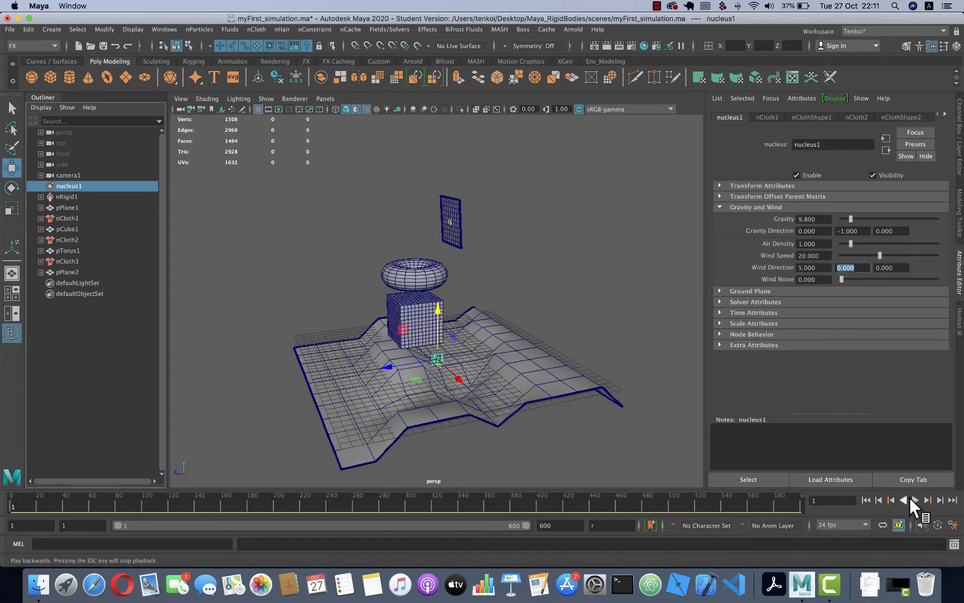
left_click(912, 498)
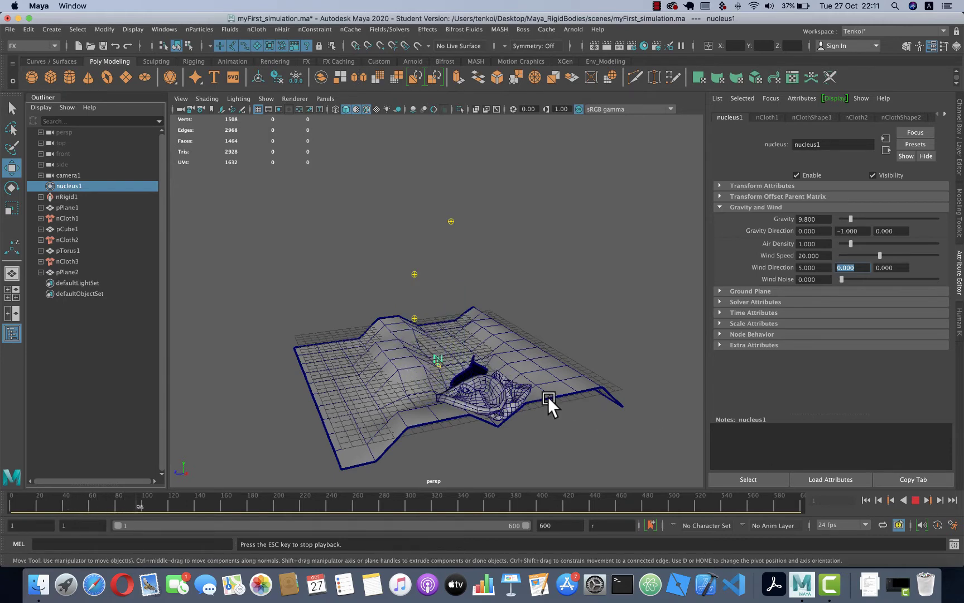
left_click(915, 500)
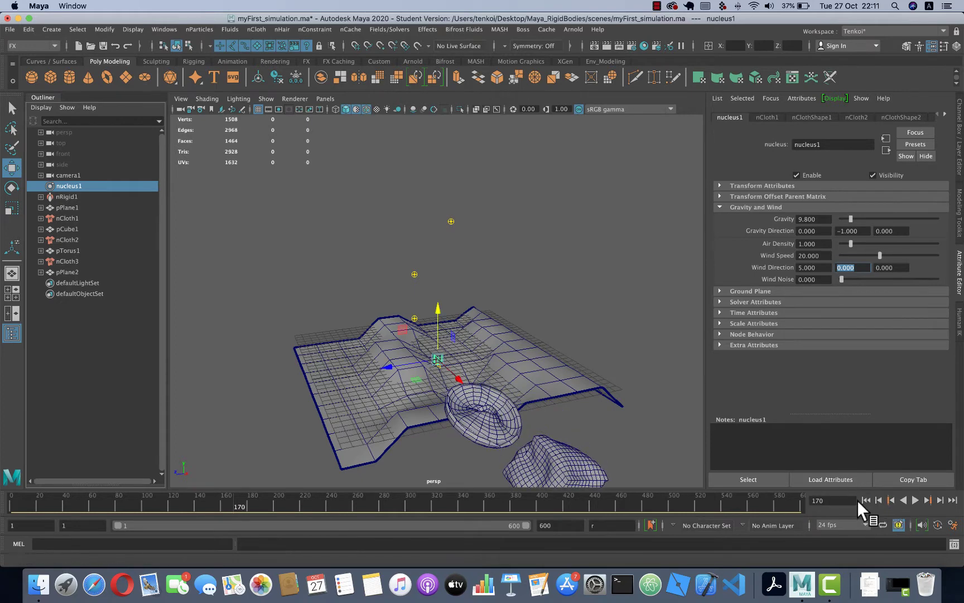
left_click(867, 501)
Change the wind direction to 0, 5, 0 and play the simulation
key("shift+Tab")
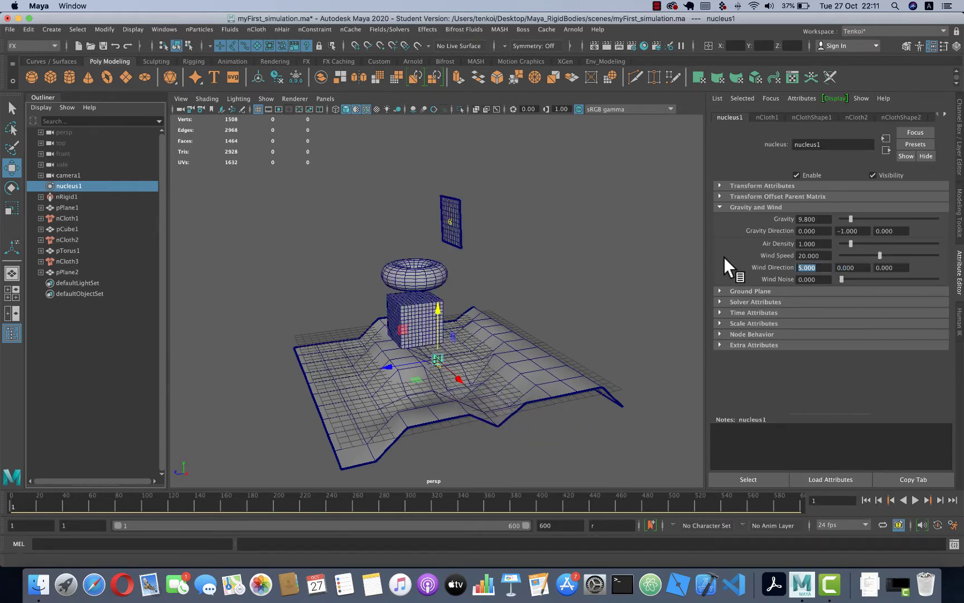
type("0")
key("Tab")
type("5")
key("Tab")
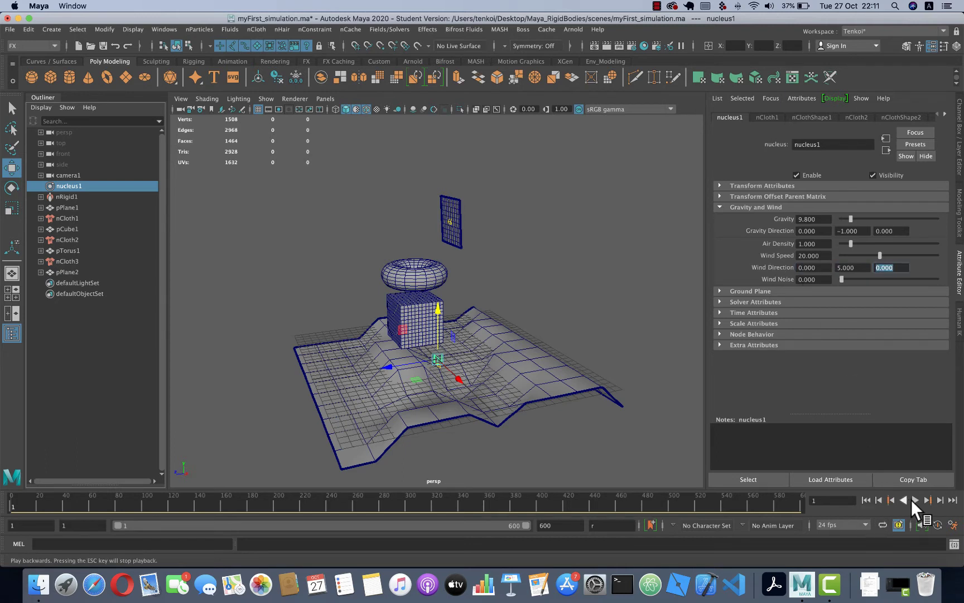
left_click(913, 500)
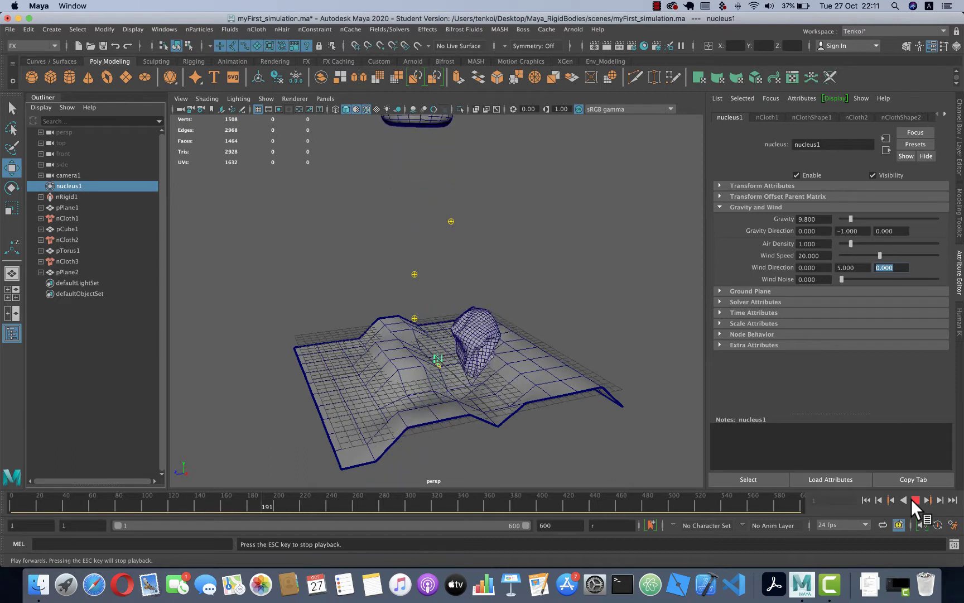
left_click(916, 498)
left_click(865, 500)
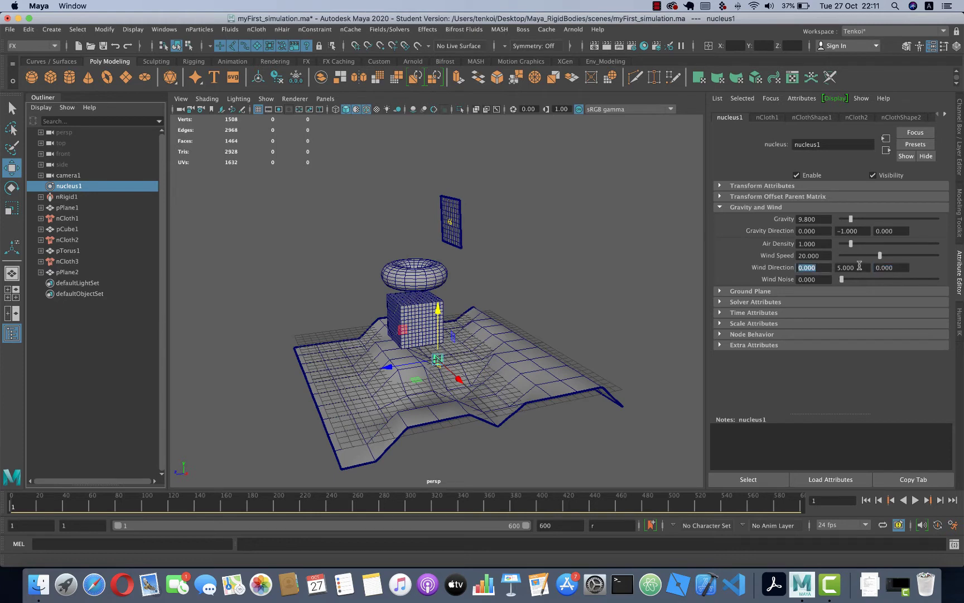
Test a wind direction of 3, 0, 0 with playback from frame 1
left_click(860, 266)
type("0")
key("Return")
left_click(825, 268)
type("3")
left_click(912, 501)
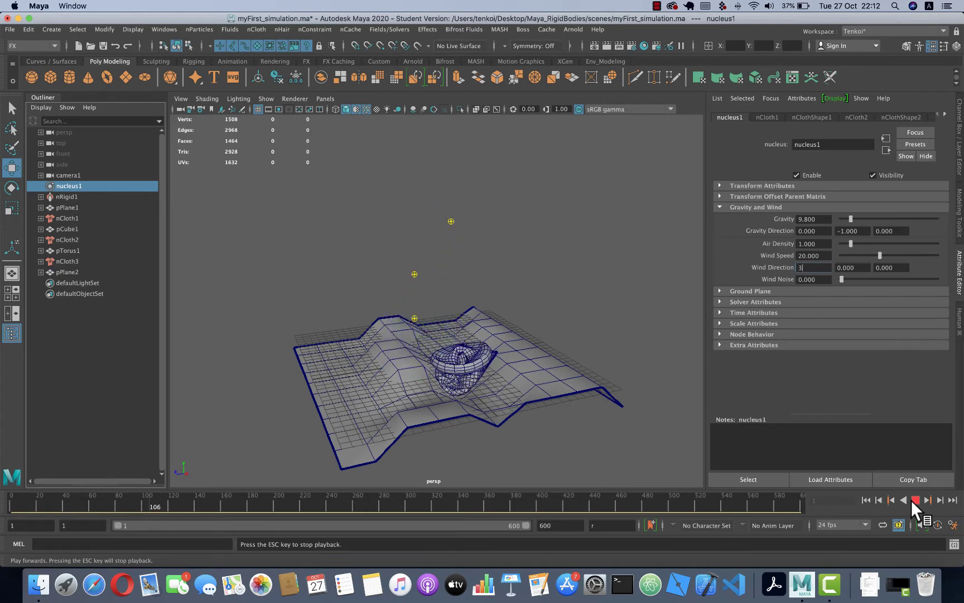
left_click(867, 500)
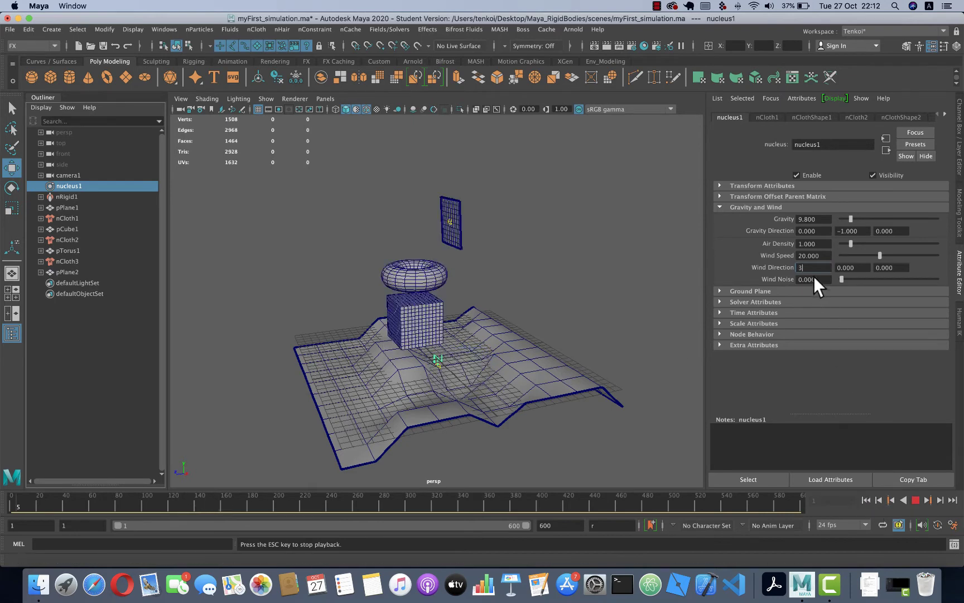
left_click(915, 500)
left_click(866, 500)
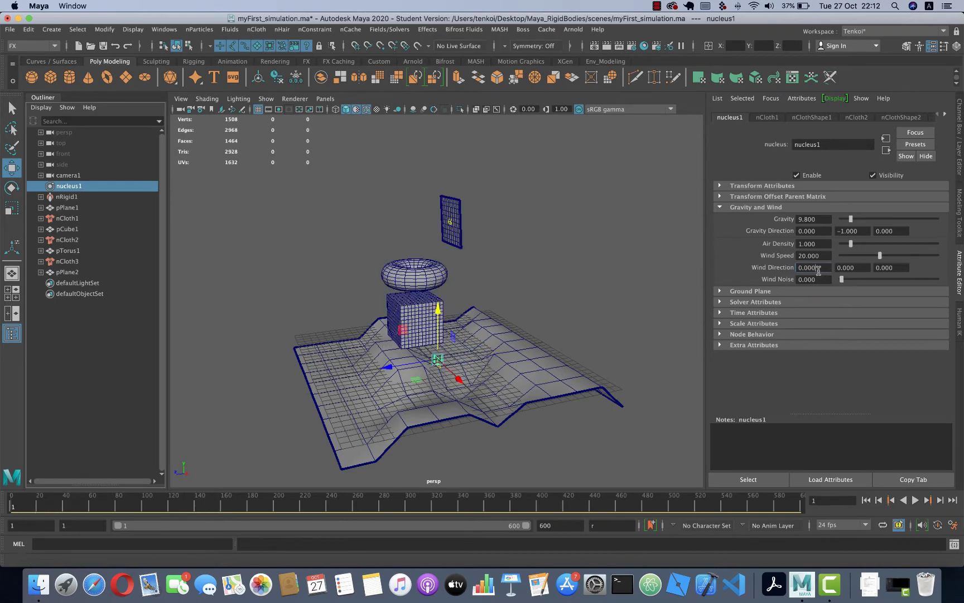
Test wind direction X 10, then collapse Gravity and Wind and expand Solver Attributes
left_click_drag(817, 268, 746, 264)
type("10")
left_click(916, 500)
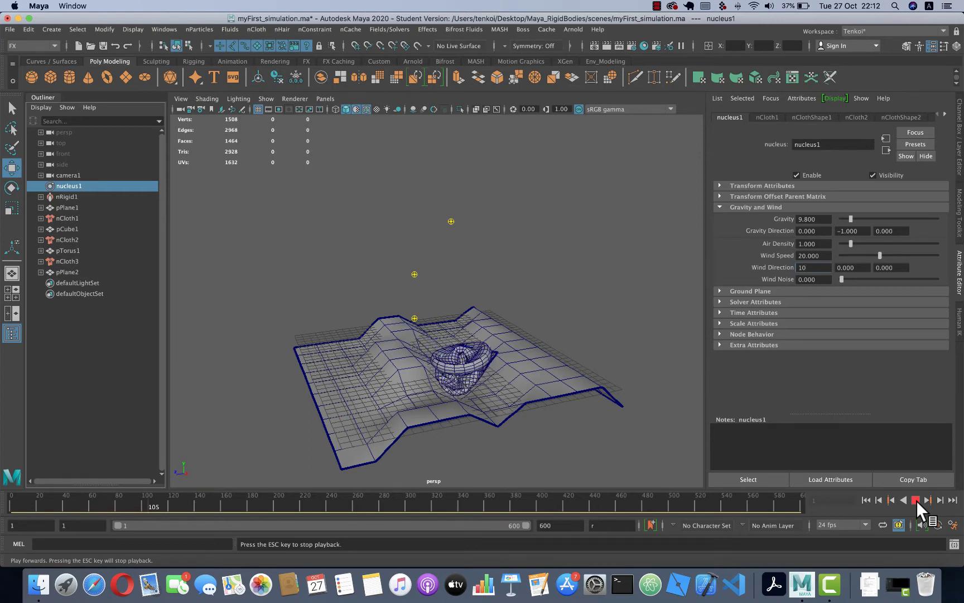
left_click(869, 498)
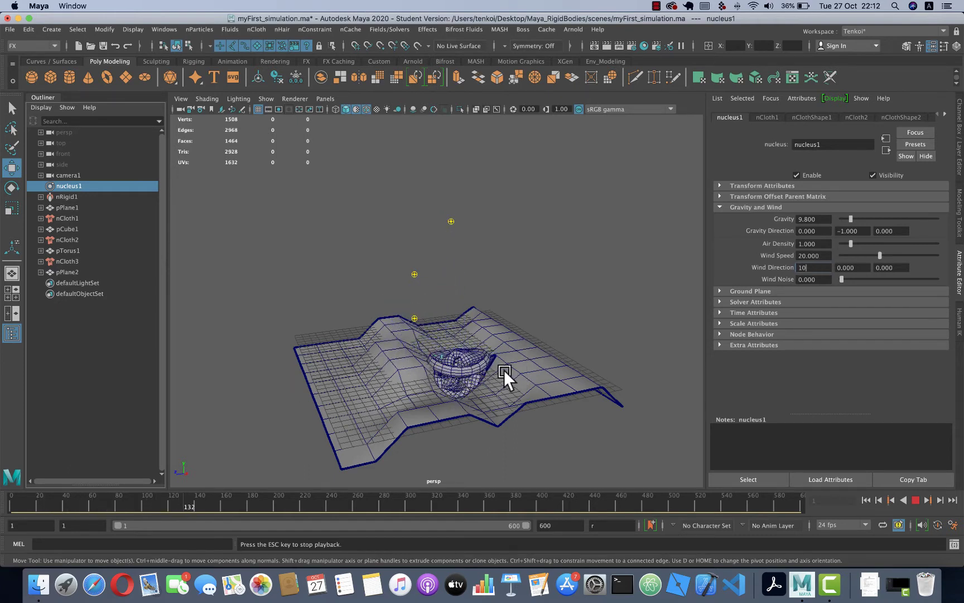
left_click(866, 500)
left_click(915, 501)
type("0.000")
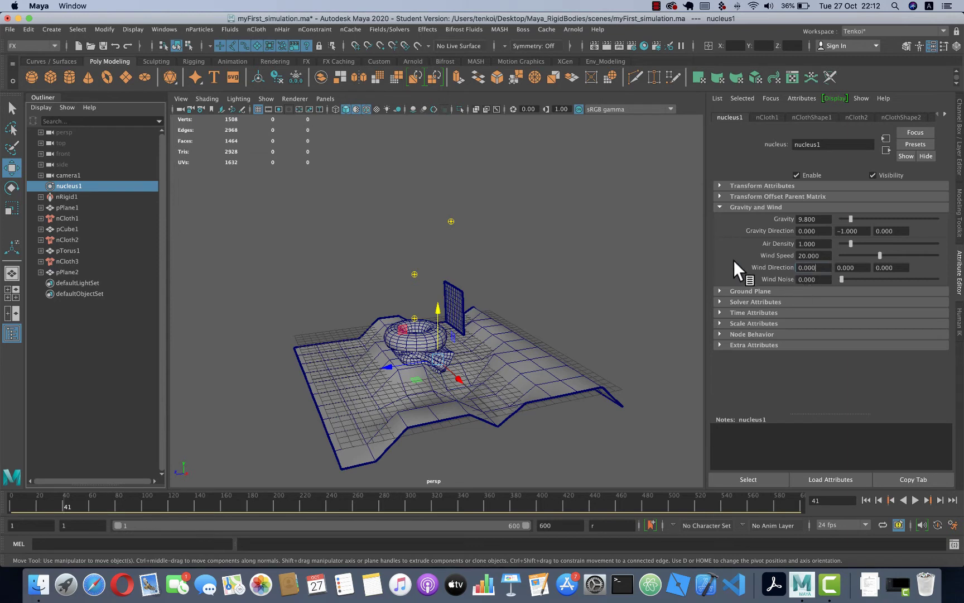
left_click(719, 207)
left_click(725, 229)
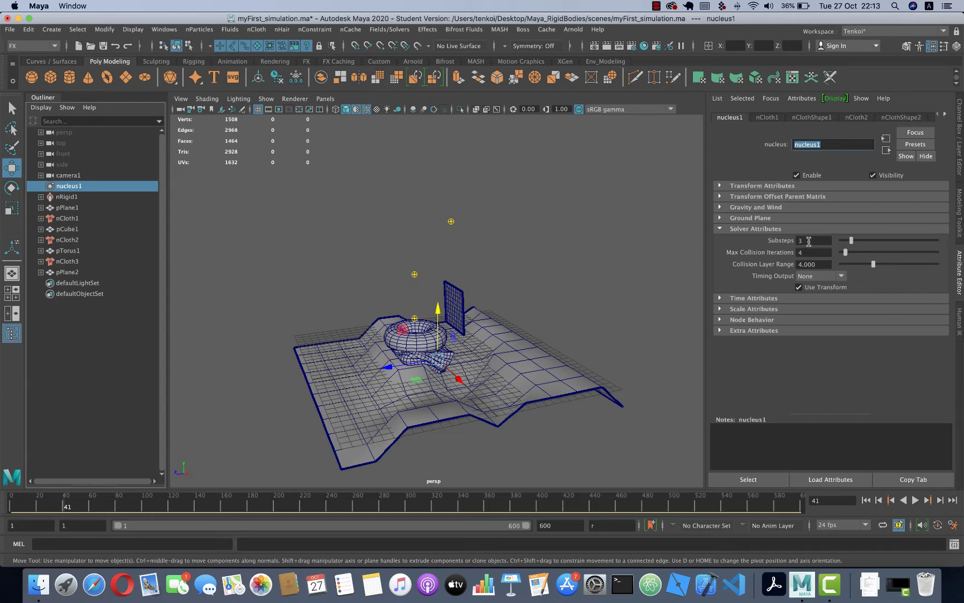
Change Substeps from 3 to 12 and play the cloth collapse from frame 1
left_click(800, 241)
left_click(867, 501)
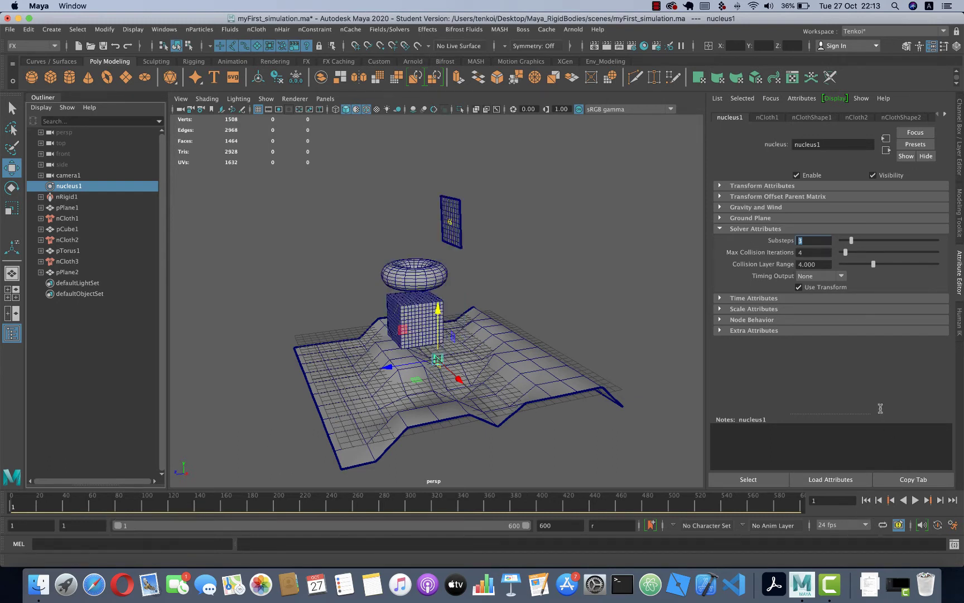
left_click_drag(823, 241, 780, 240)
type("12")
left_click(912, 500)
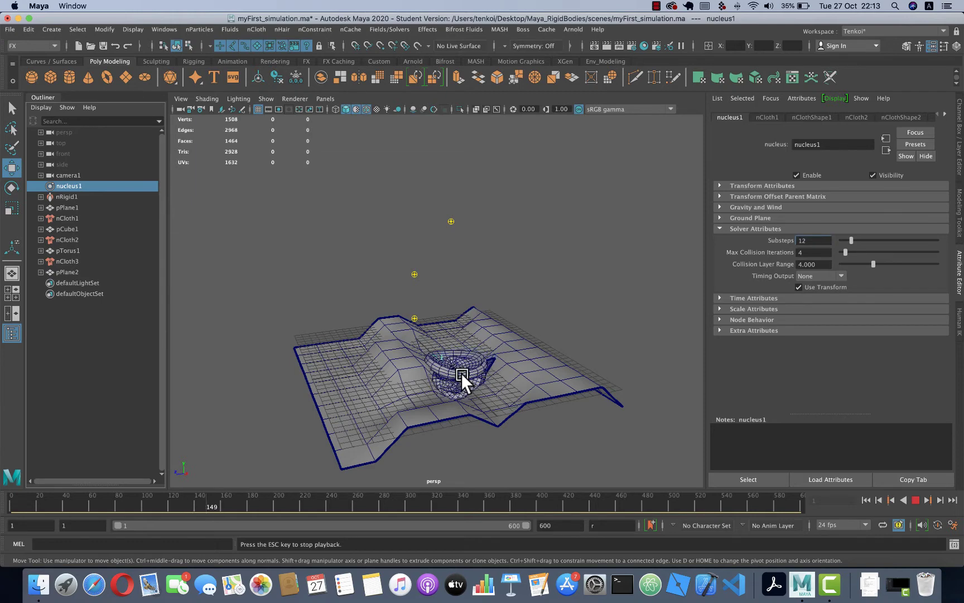
left_click(865, 498)
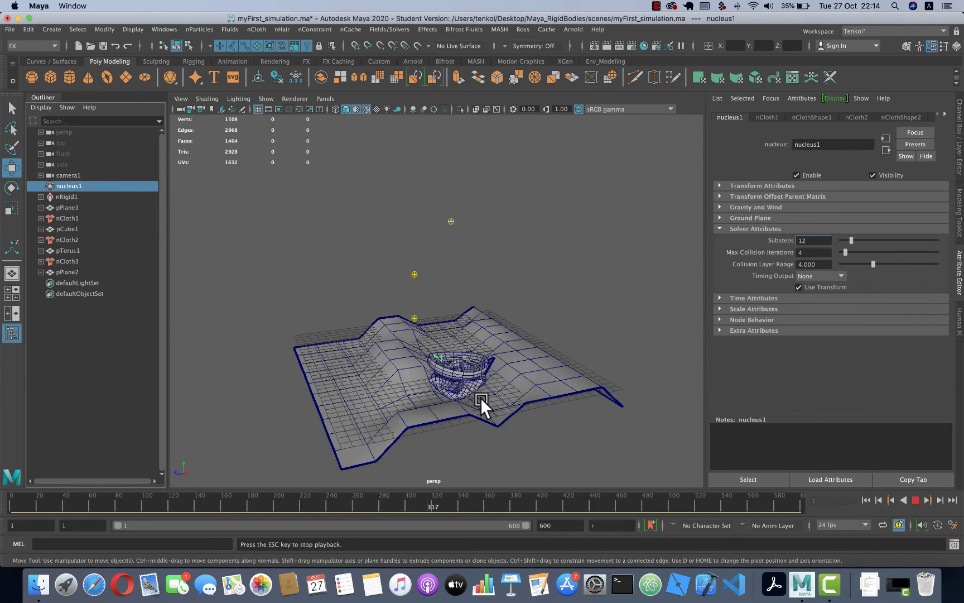
left_click(914, 499)
type("3")
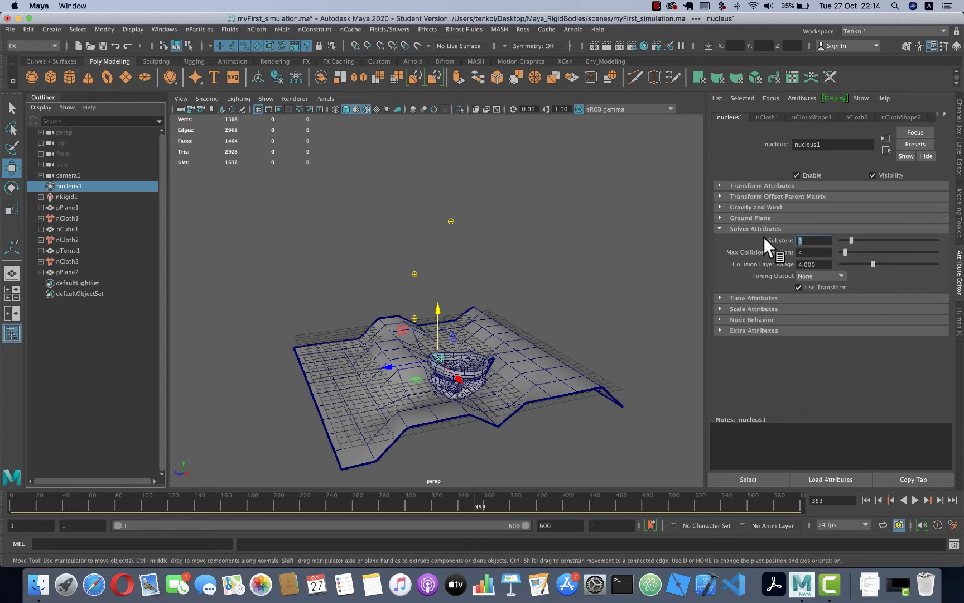
Set Substeps and Max Collision Iterations to 12, replaying the simulation to frame 98
type("12")
key("Tab")
left_click(806, 253)
left_click_drag(806, 253, 787, 253)
key("Tab")
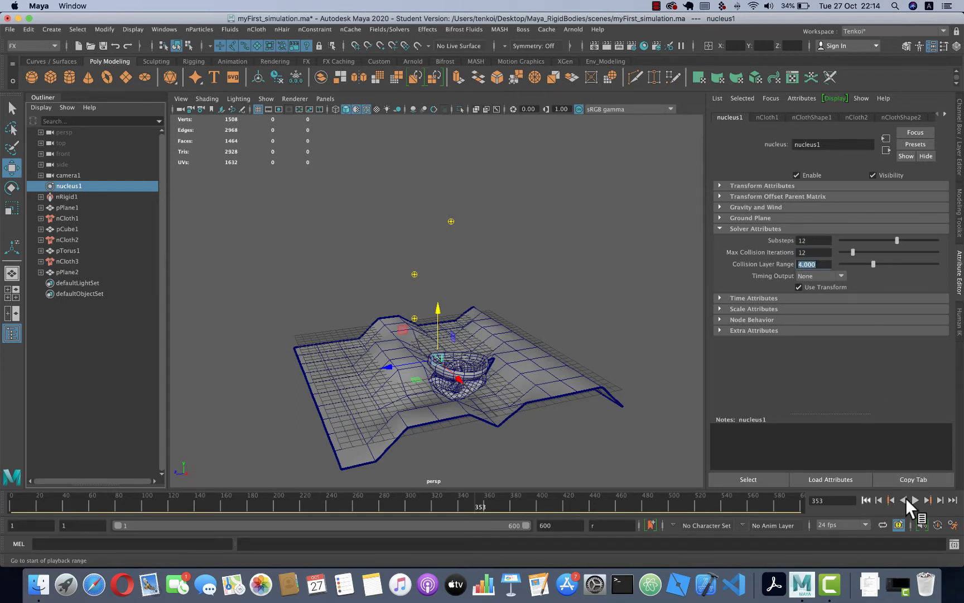
left_click(914, 500)
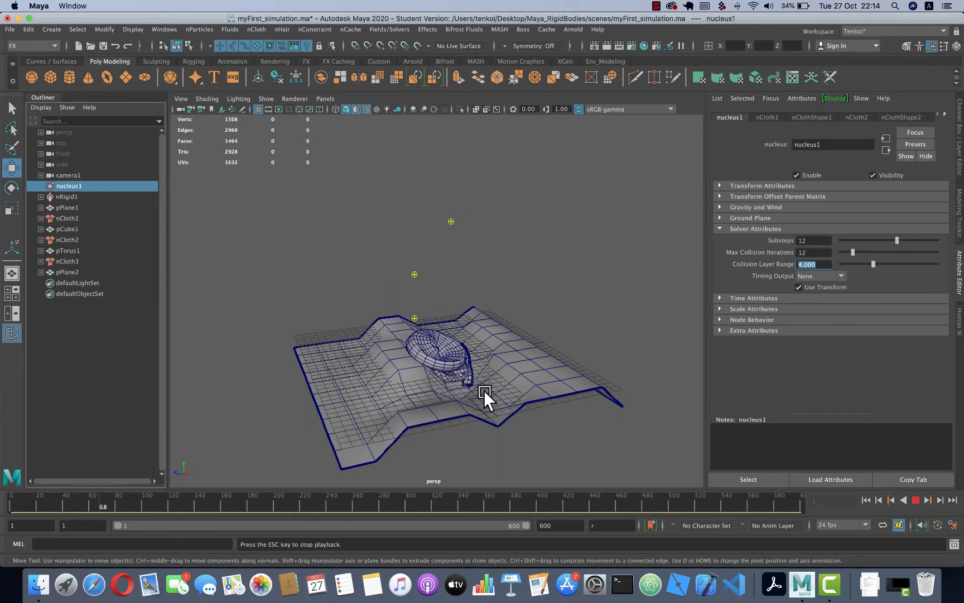
left_click(916, 501)
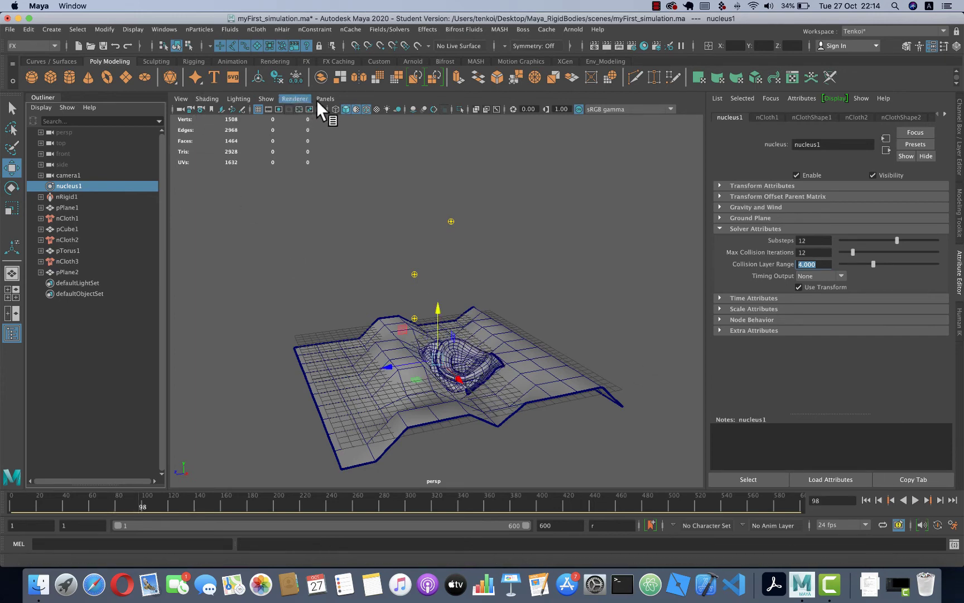
Hide the viewport grid and zoom in low around the settled cloth and torus
left_click(267, 99)
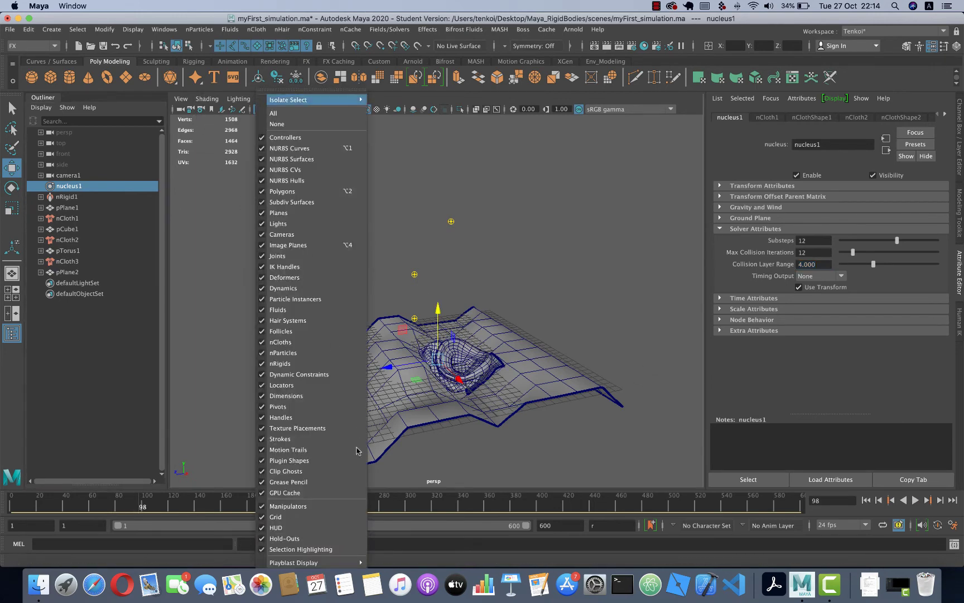
left_click(327, 517)
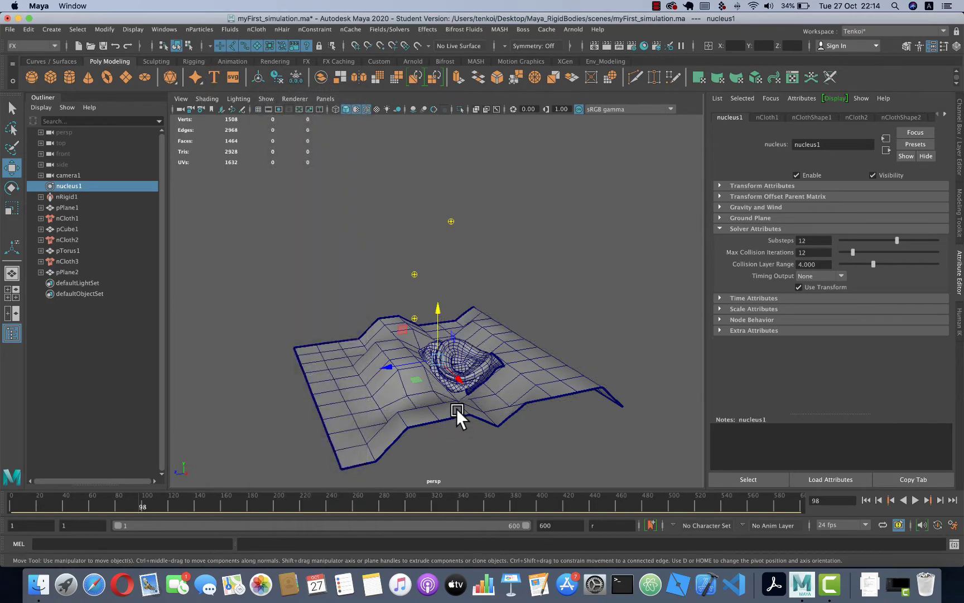
mouse_move(477, 408)
left_mouse_down("alt")
mouse_move(495, 286)
mouse_move(520, 335)
mouse_move(599, 316)
mouse_move(587, 304)
mouse_move(516, 290)
mouse_move(476, 297)
mouse_move(536, 362)
mouse_move(446, 349)
mouse_move(398, 366)
mouse_move(532, 318)
mouse_move(476, 293)
mouse_move(643, 289)
mouse_move(654, 276)
mouse_move(631, 280)
mouse_move(477, 241)
mouse_move(461, 258)
mouse_move(429, 235)
mouse_move(447, 270)
mouse_move(542, 325)
mouse_move(609, 327)
mouse_move(453, 312)
mouse_move(477, 314)
mouse_move(454, 301)
mouse_move(430, 232)
left_mouse_up("alt")
scroll(526, 336, "up", 3)
scroll(528, 334, "up", 3)
scroll(441, 345, "up", 3)
scroll(454, 276, "down", 3)
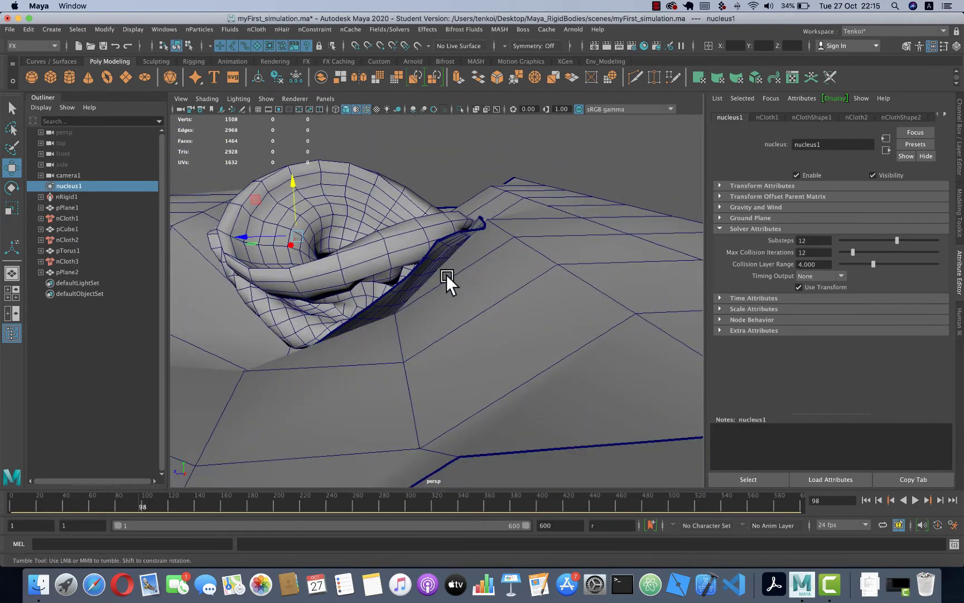
mouse_move(446, 274)
left_mouse_down("alt")
mouse_move(347, 286)
mouse_move(424, 281)
mouse_move(452, 338)
mouse_move(425, 301)
mouse_move(444, 295)
mouse_move(458, 204)
left_mouse_up("alt")
scroll(423, 321, "up", 5)
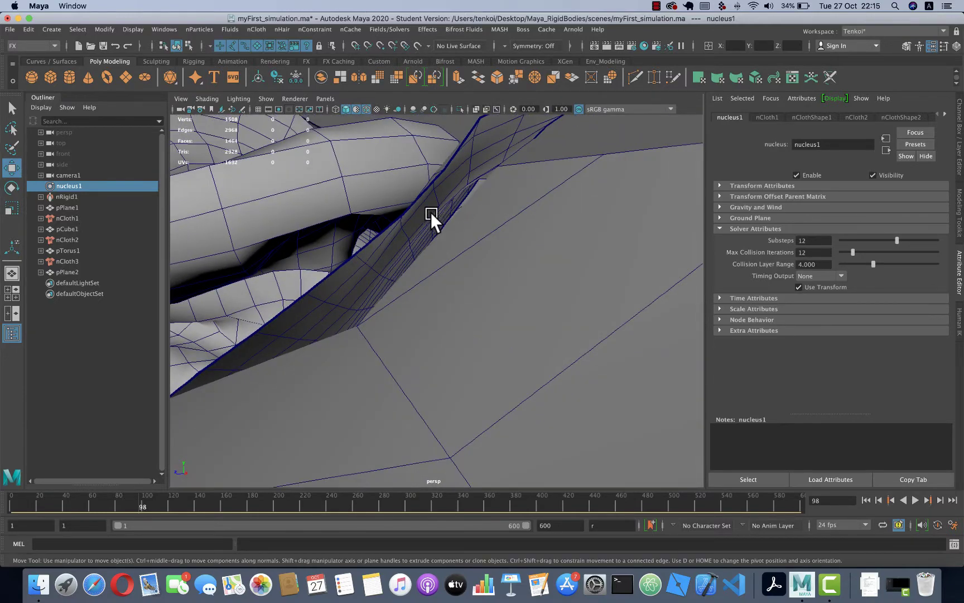
scroll(463, 260, "down", 5)
Orbit around the torus and cloth from above, and collapse Solver Attributes
mouse_move(444, 273)
left_mouse_down("alt")
mouse_move(426, 321)
mouse_move(459, 276)
mouse_move(474, 280)
mouse_move(457, 274)
mouse_move(428, 314)
left_mouse_up("alt")
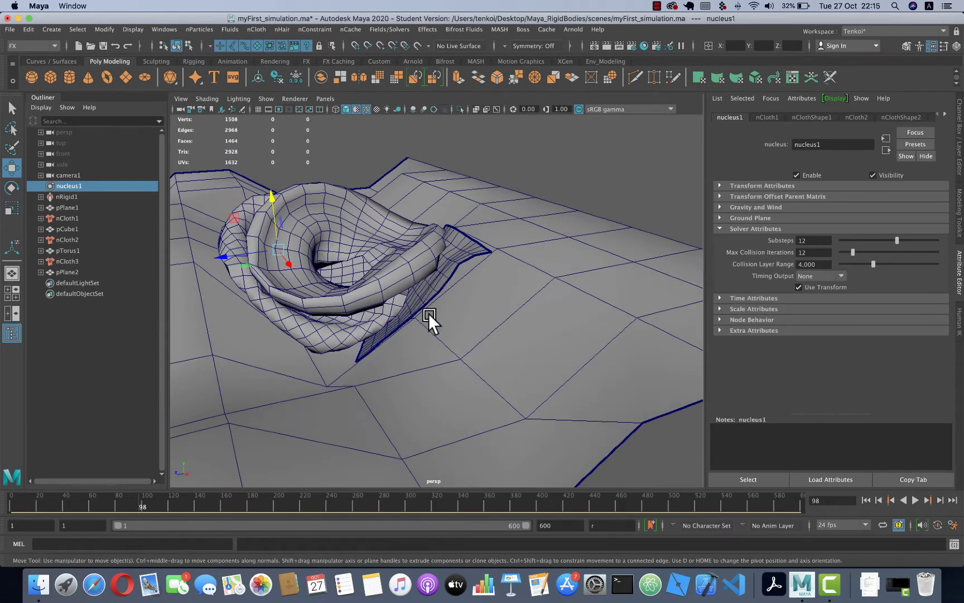
scroll(380, 236, "up", 5)
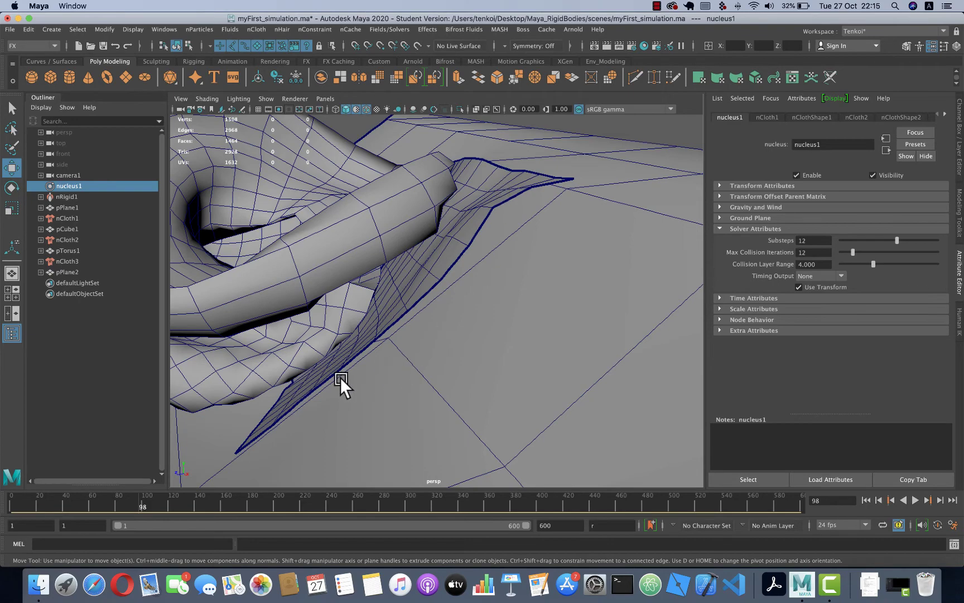
mouse_move(341, 377)
left_mouse_down("alt")
mouse_move(397, 366)
mouse_move(279, 403)
left_mouse_up("alt")
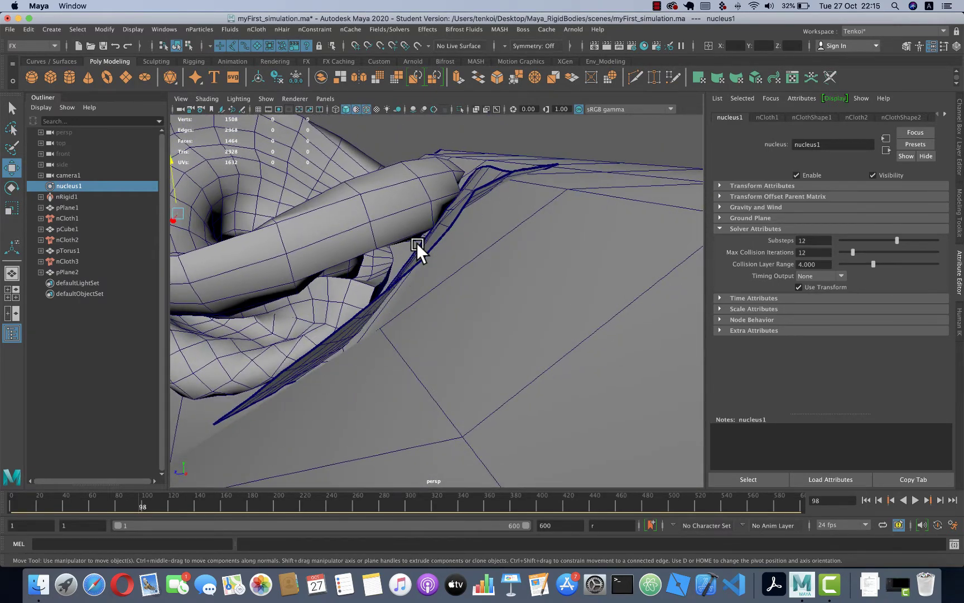
left_click_drag(380, 286, 269, 277, "alt")
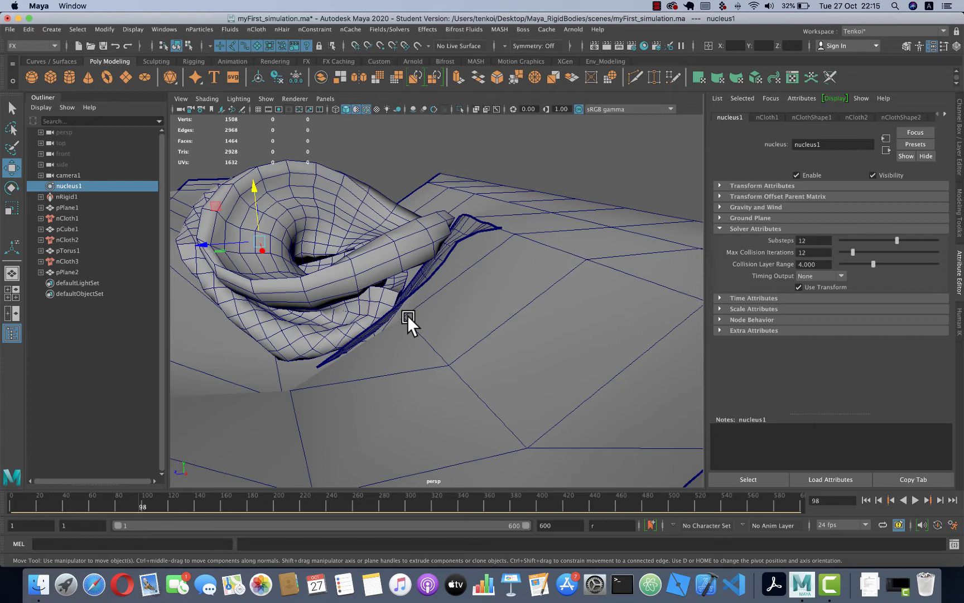
scroll(407, 315, "up", 2)
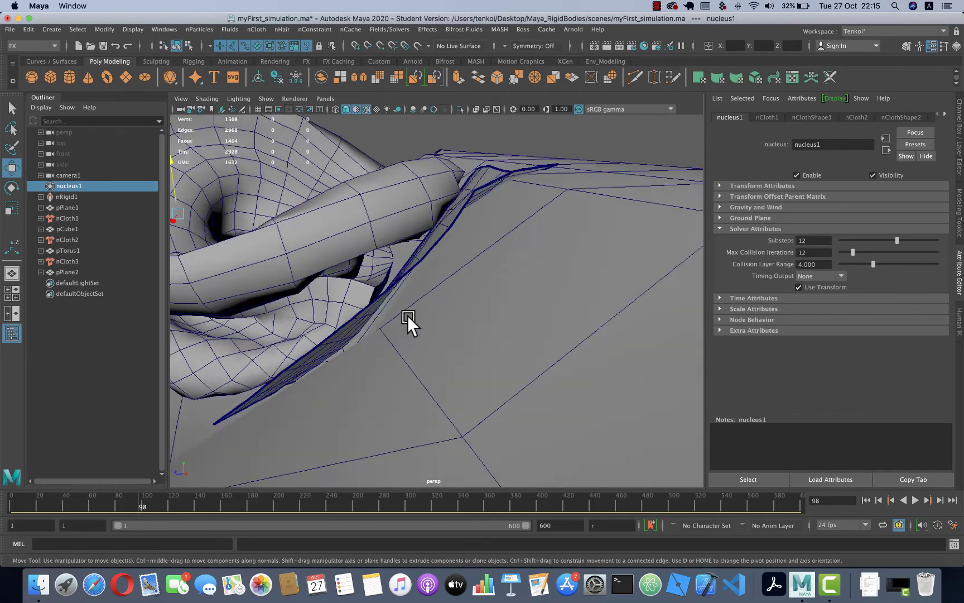
scroll(408, 315, "down", 3)
scroll(408, 316, "down", 3)
left_click(756, 229)
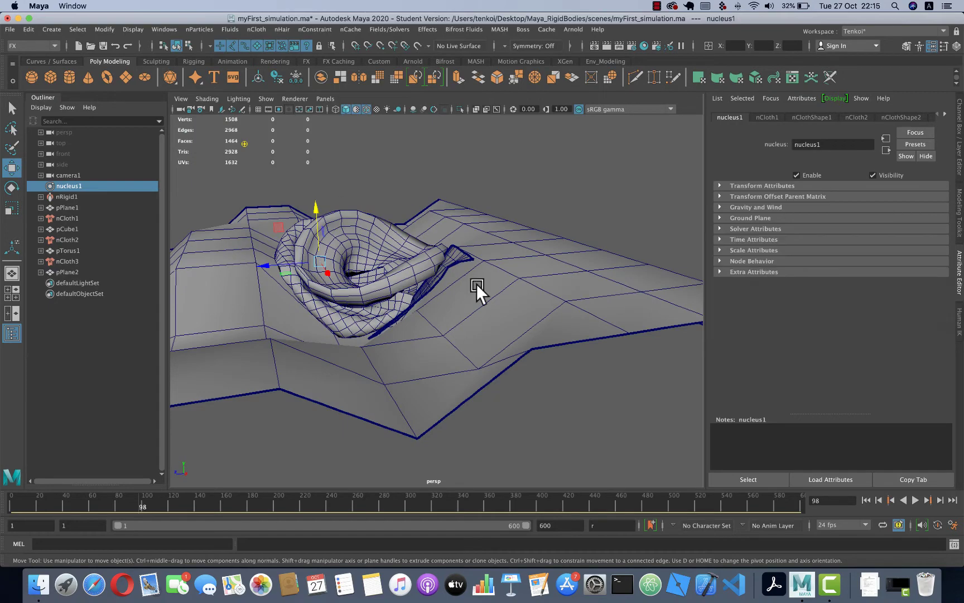
scroll(458, 300, "down", 2)
mouse_move(452, 271)
left_mouse_down("alt")
mouse_move(427, 281)
mouse_move(524, 271)
mouse_move(467, 276)
mouse_move(482, 275)
left_mouse_up("alt")
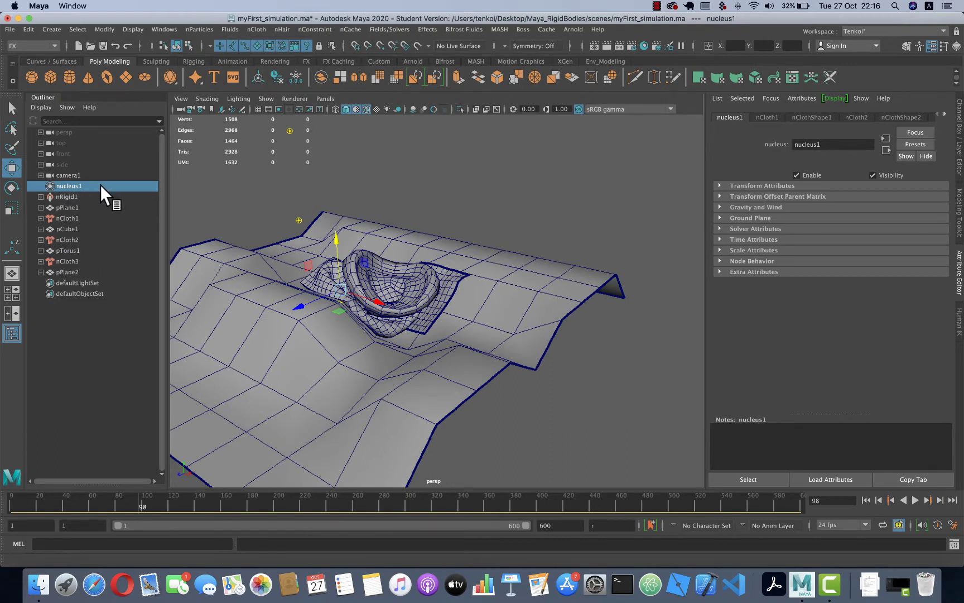
Expand Scale Attributes, set Space Scale to 10, and rewind to frame 1
left_click(720, 246)
left_click(720, 245)
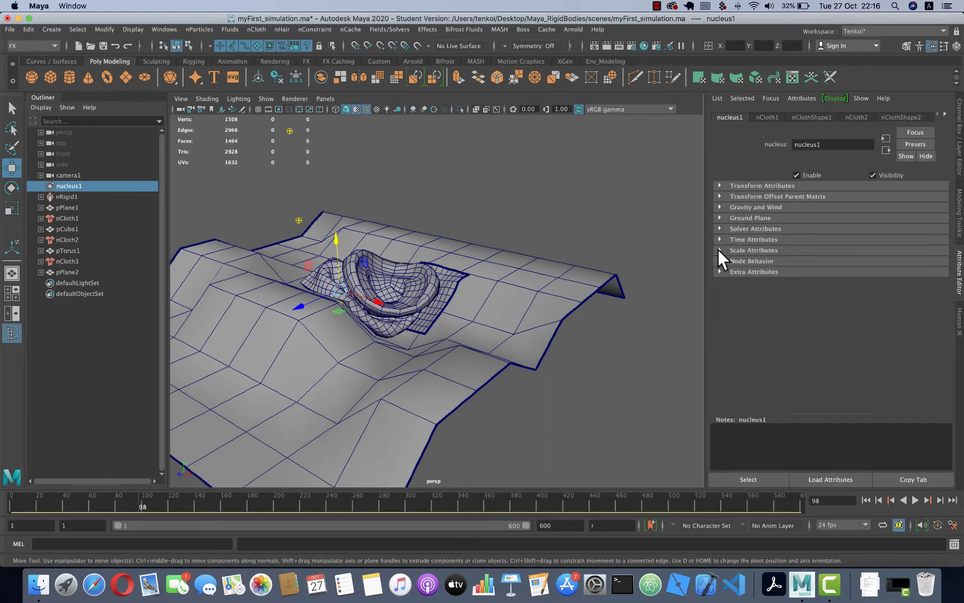
left_click(719, 250)
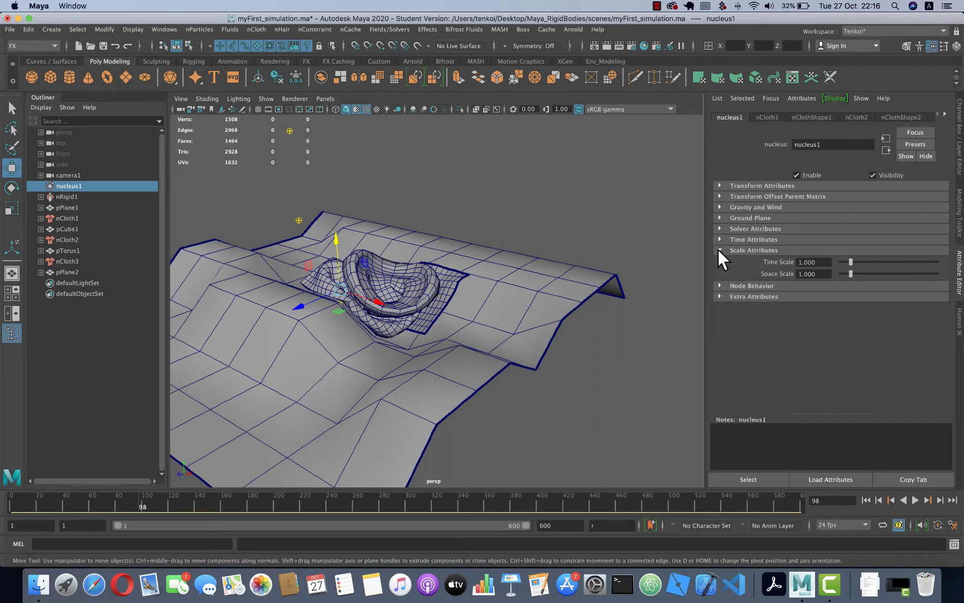
left_click(823, 274)
type("10")
key("Return")
scroll(400, 267, "down", 5)
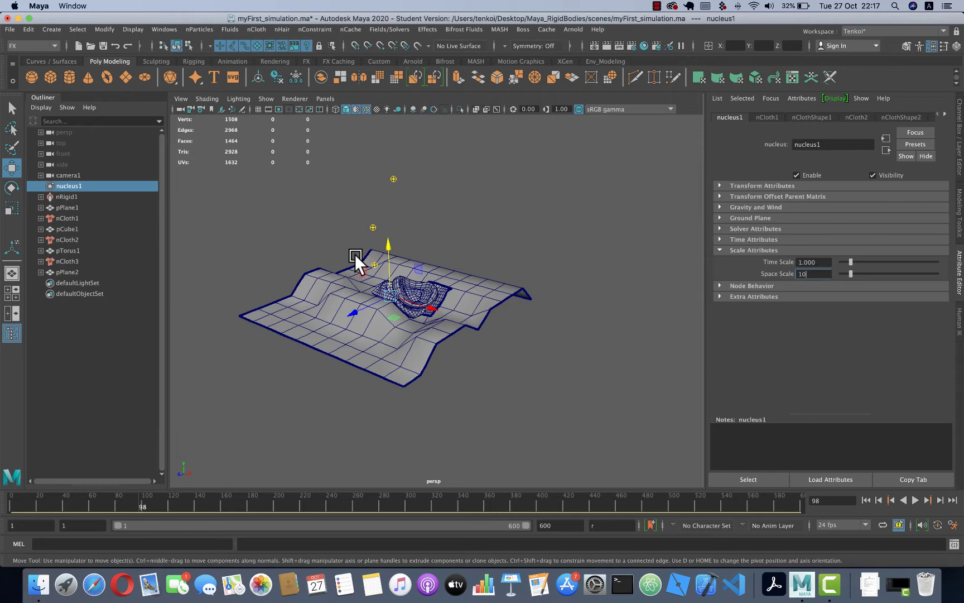
key("Return")
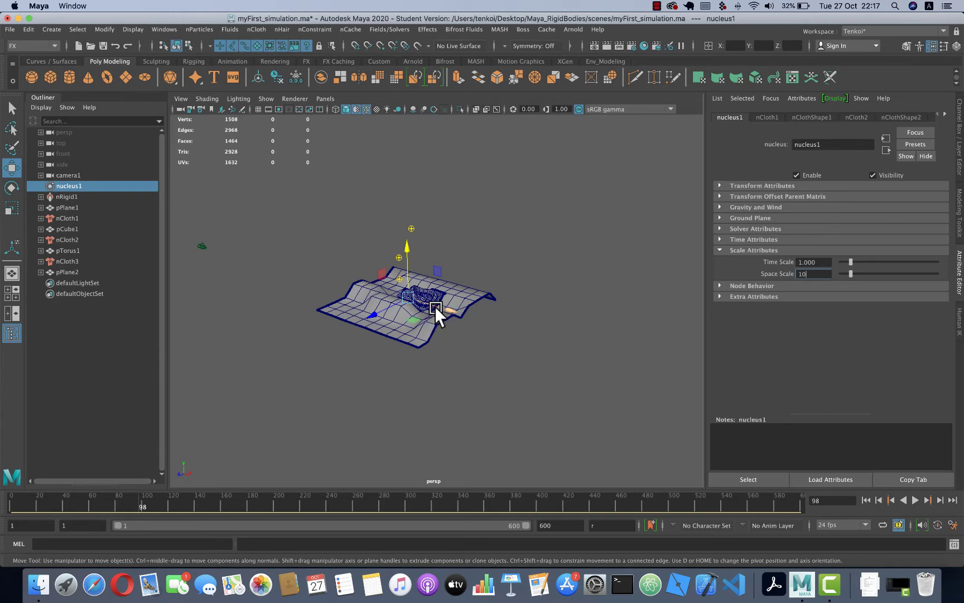
scroll(435, 306, "up", 5)
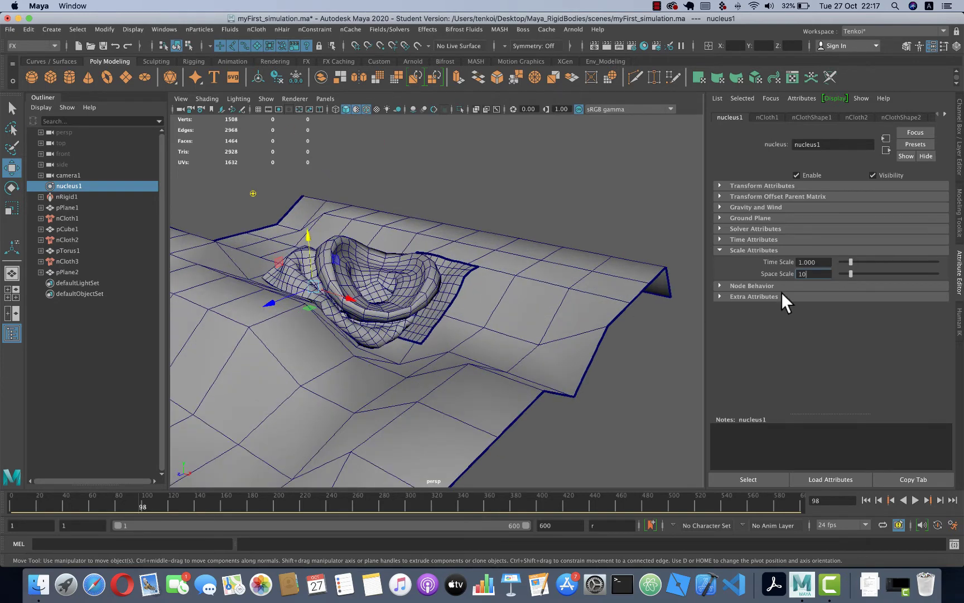
left_click(817, 273)
key("Return")
left_click(866, 500)
Play the simulation to frame 330, orbiting and zooming on the cloth draped over the torus
scroll(490, 301, "down", 3)
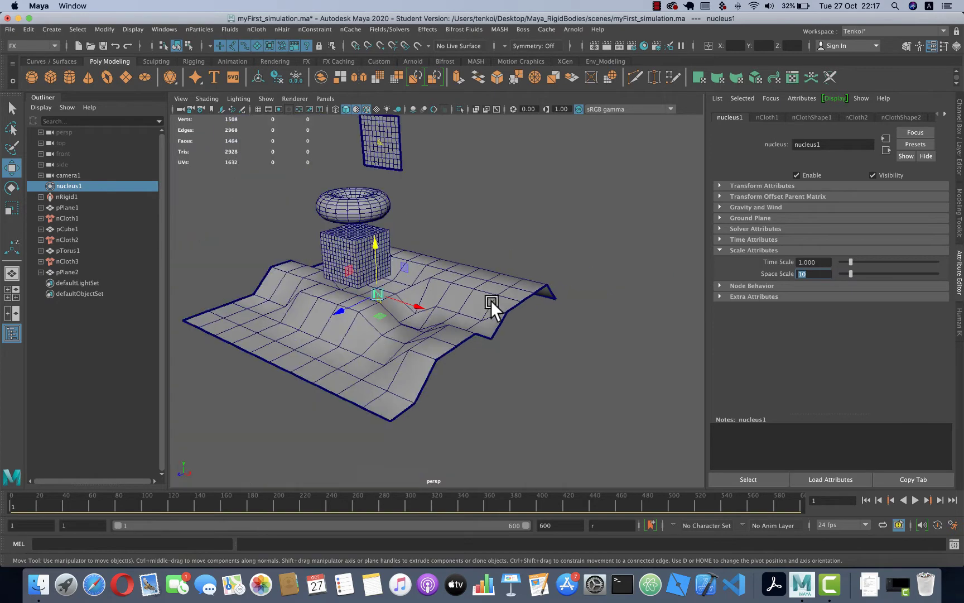
scroll(399, 234, "down", 2)
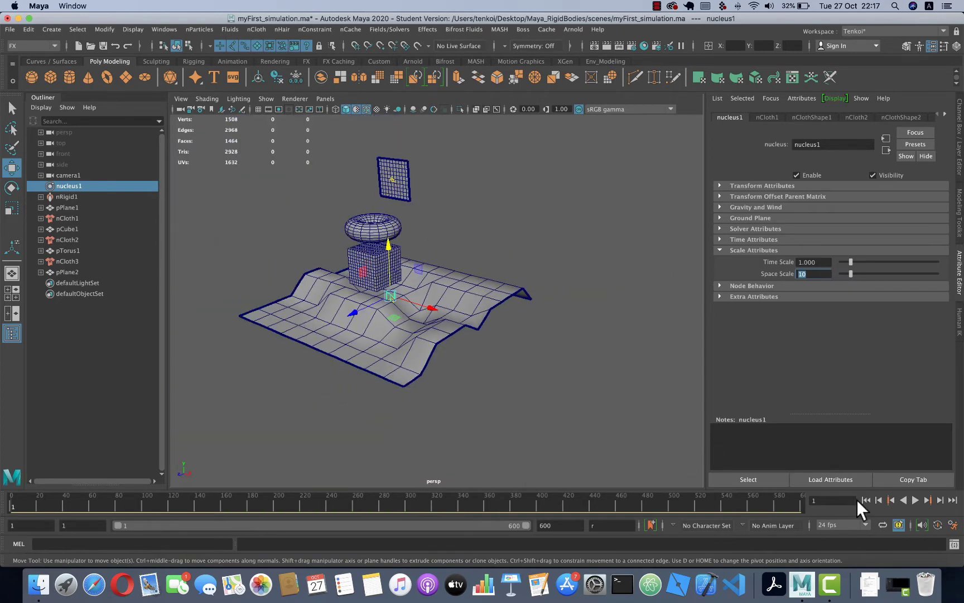
left_click(914, 500)
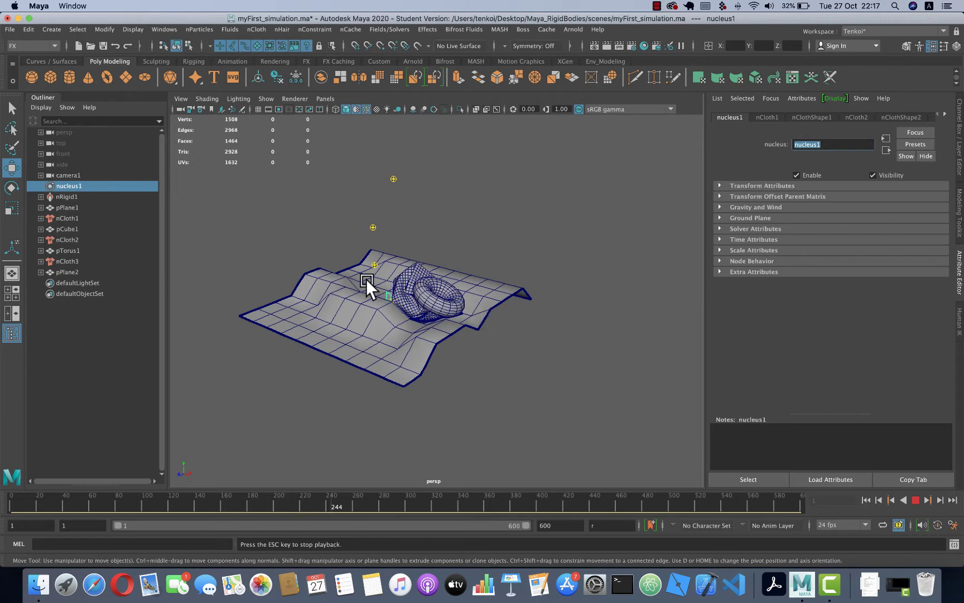
right_click_drag(465, 290, 354, 269, "alt")
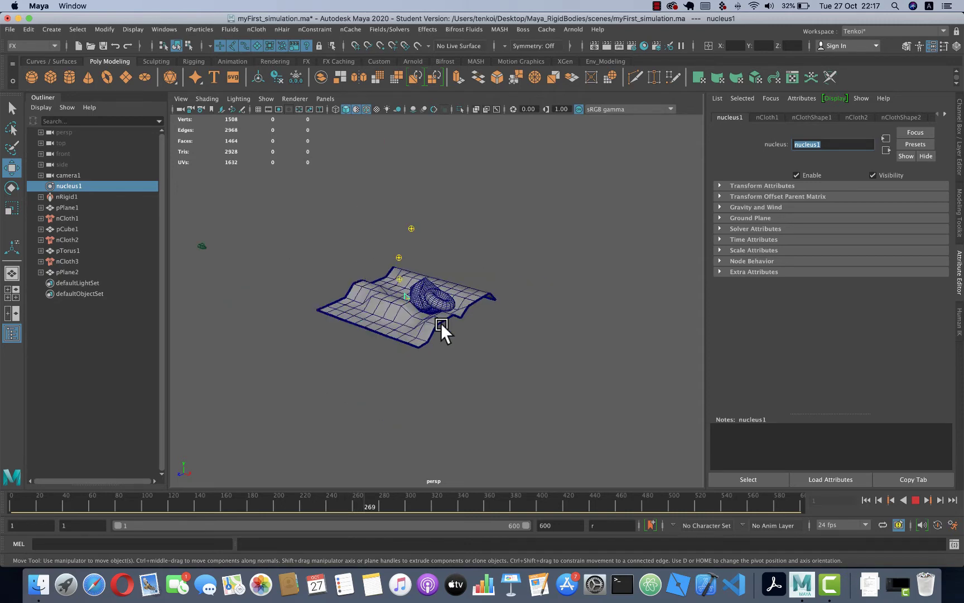
right_click_drag(441, 322, 520, 260, "alt")
left_click_drag(512, 247, 547, 258, "alt")
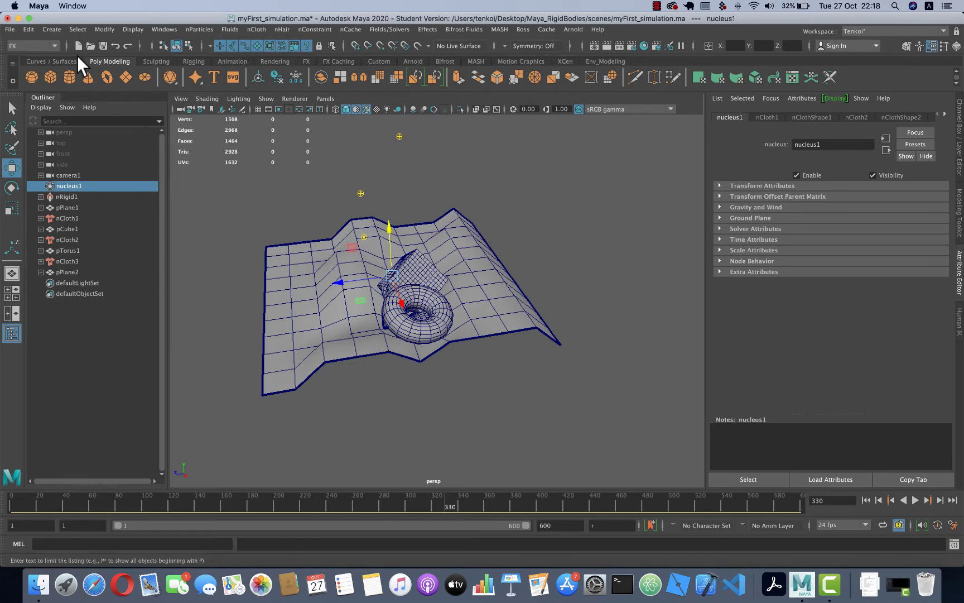
Save the current scene from the File menu
left_click(11, 26)
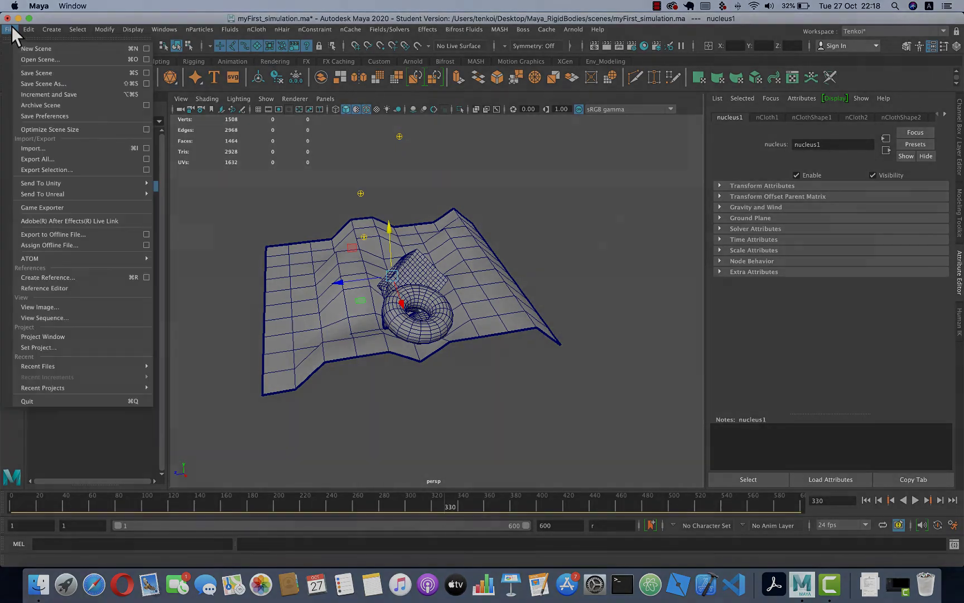
left_click(45, 73)
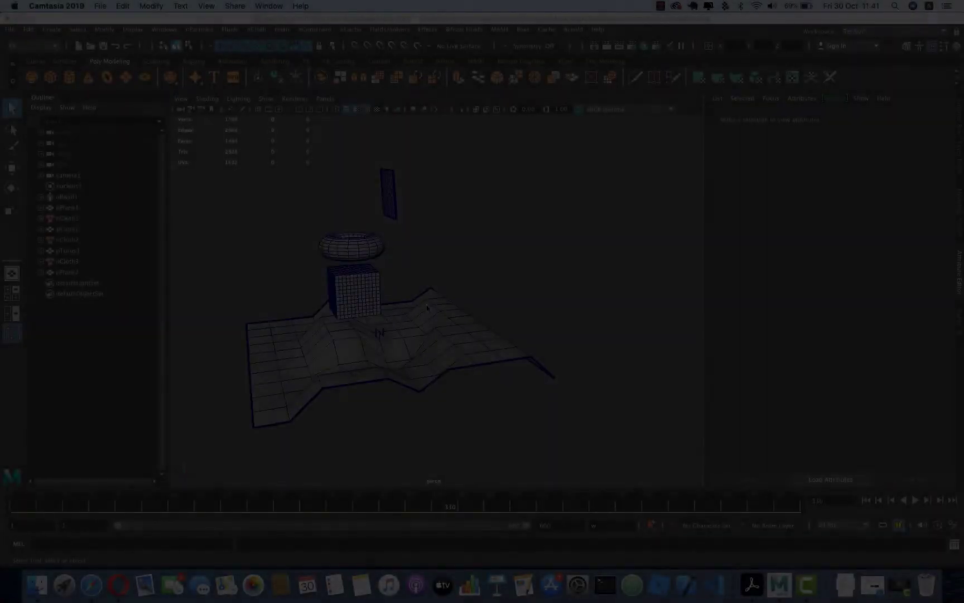
left_click_drag(457, 289, 457, 284, "alt")
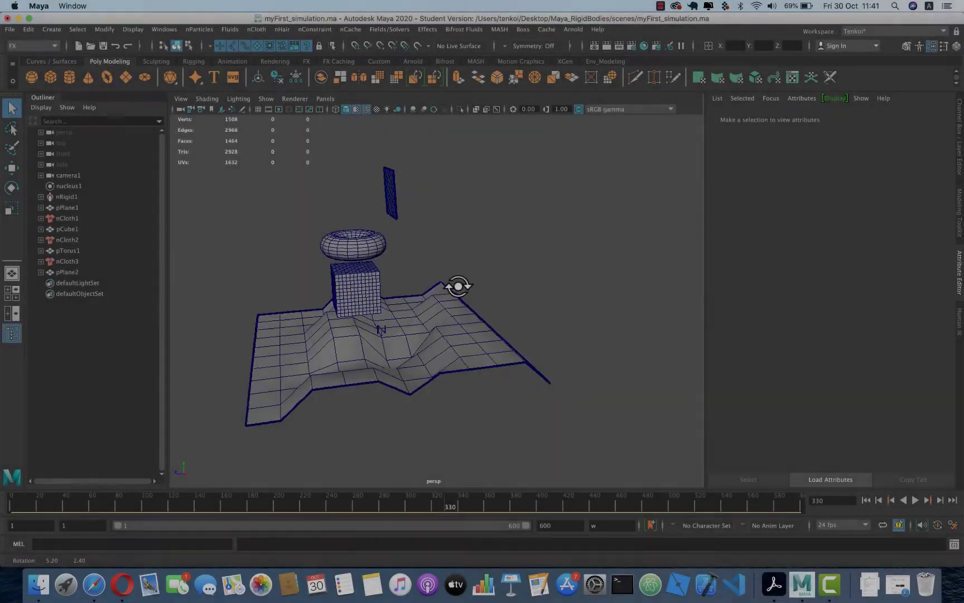
scroll(420, 268, "down", 2)
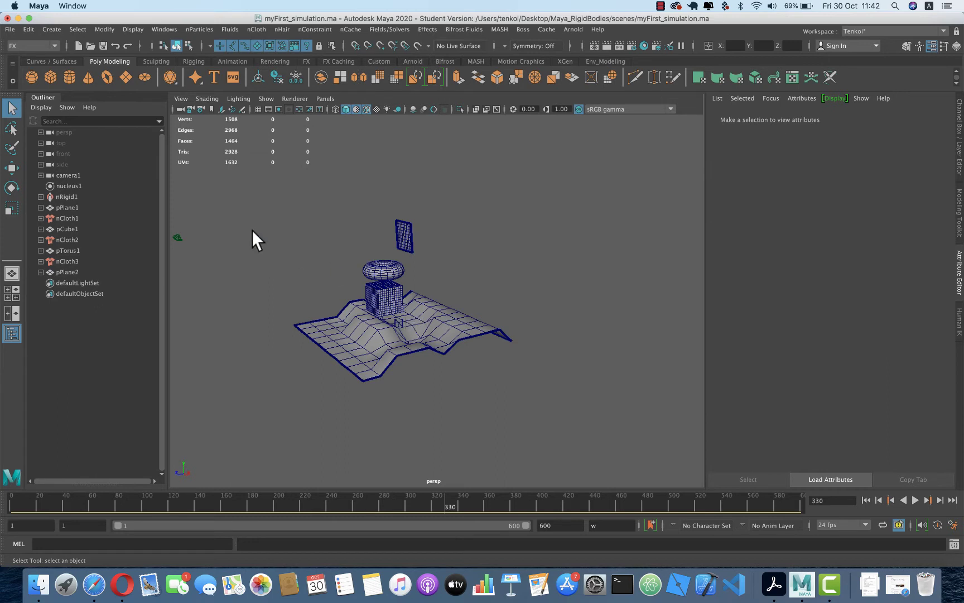
Select nucleus1 through pPlane2 in the Outliner and delete them all
left_click(69, 218)
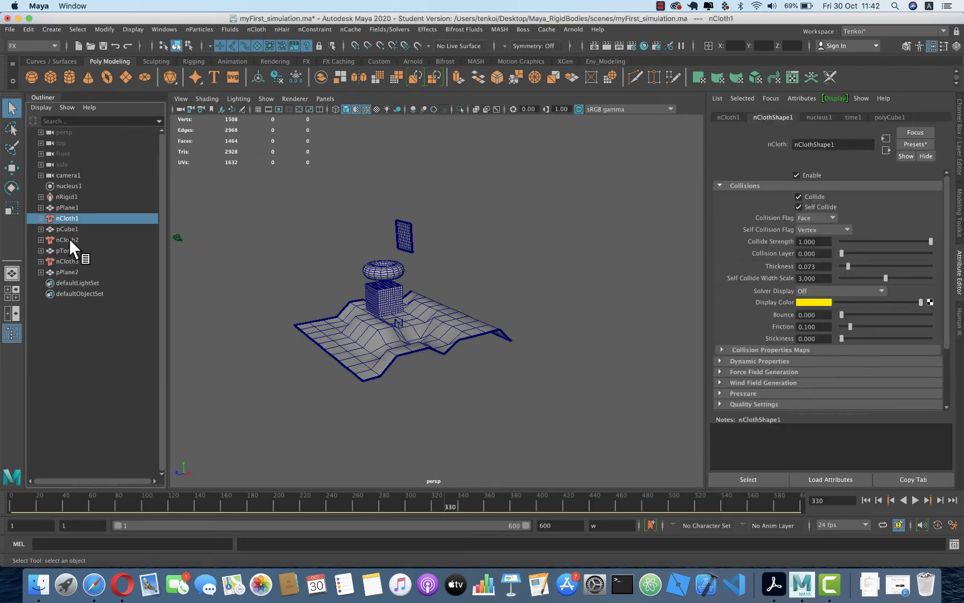
left_click(66, 186)
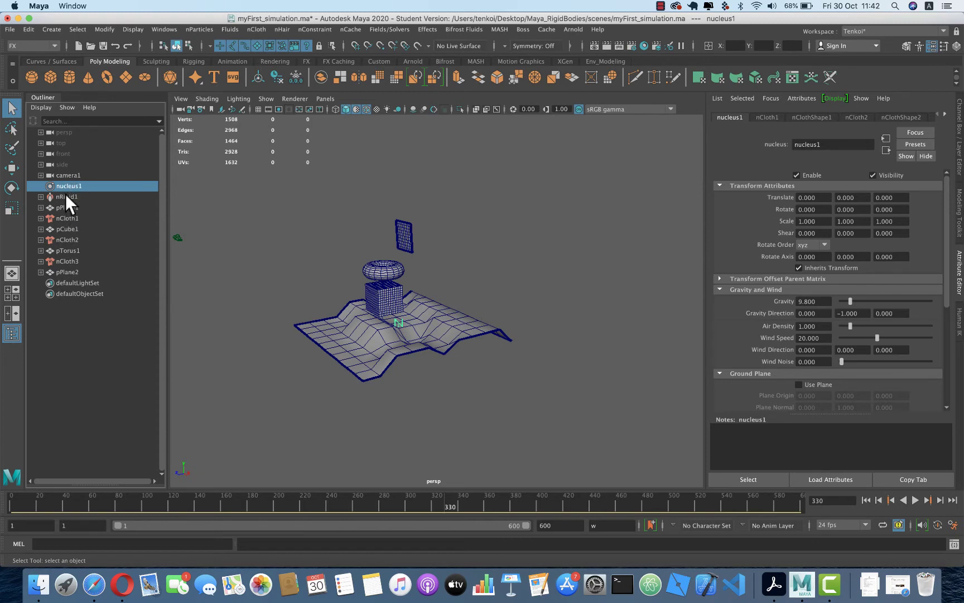
left_click(67, 269, "shift")
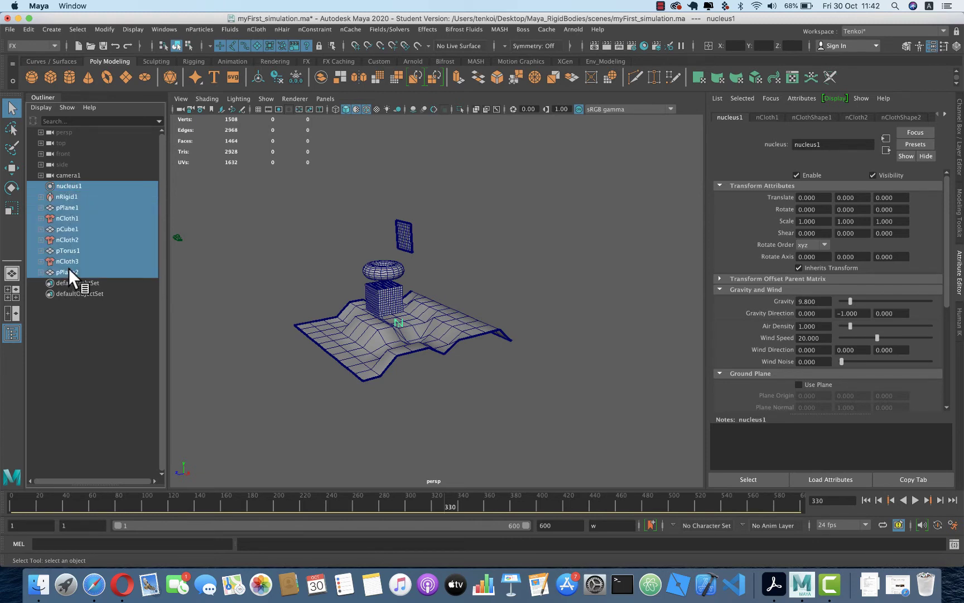
key("Delete")
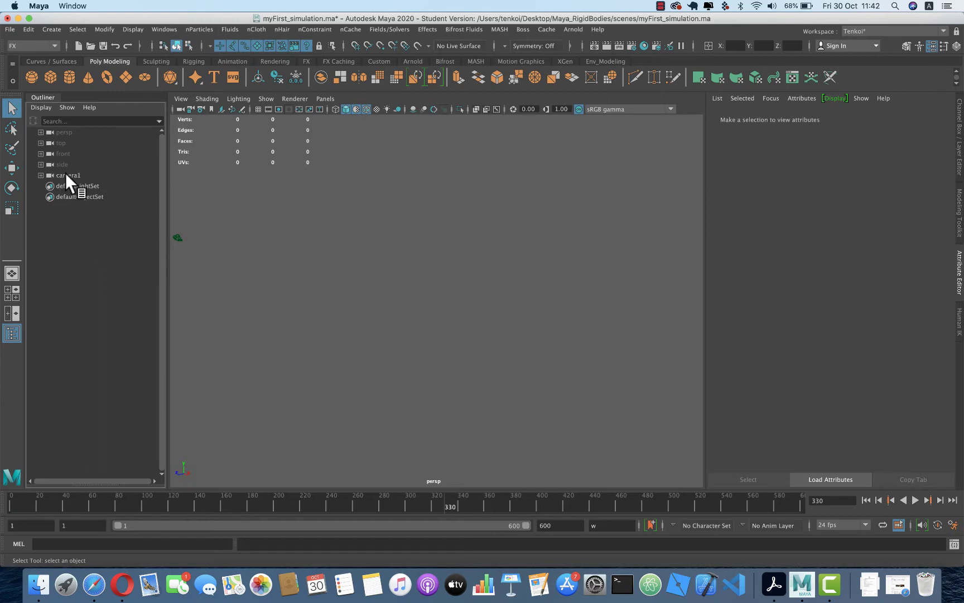
Show the grid again and create a polygon plane scaled up to grid size
left_click(268, 99)
left_click(293, 518)
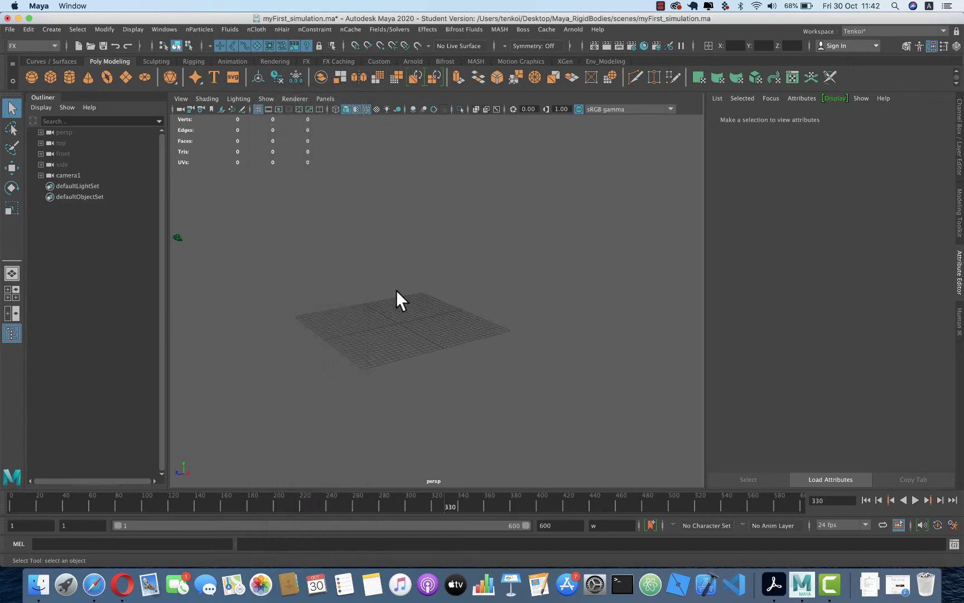
left_click(124, 74)
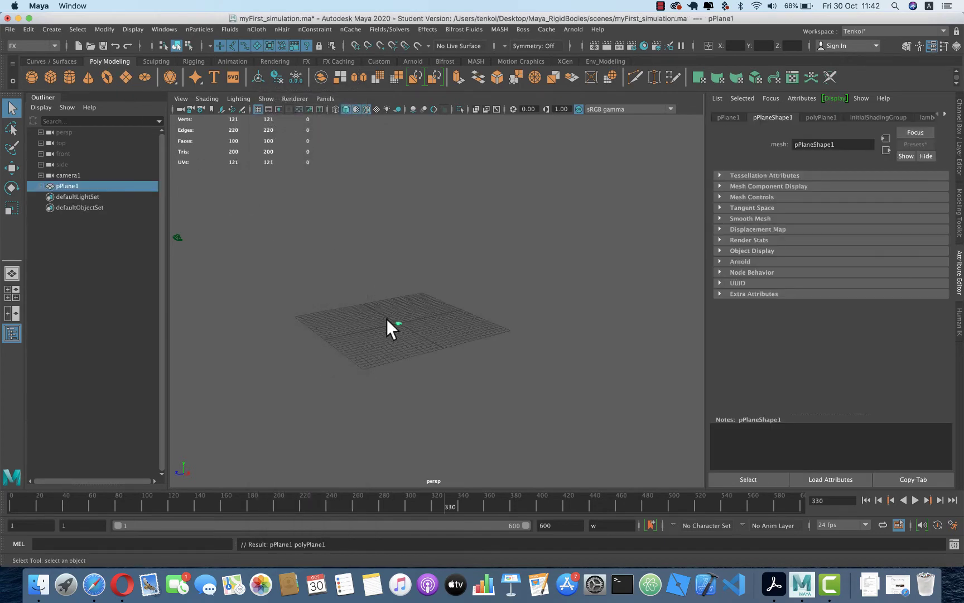
key("r")
left_click_drag(396, 321, 470, 319)
key("w")
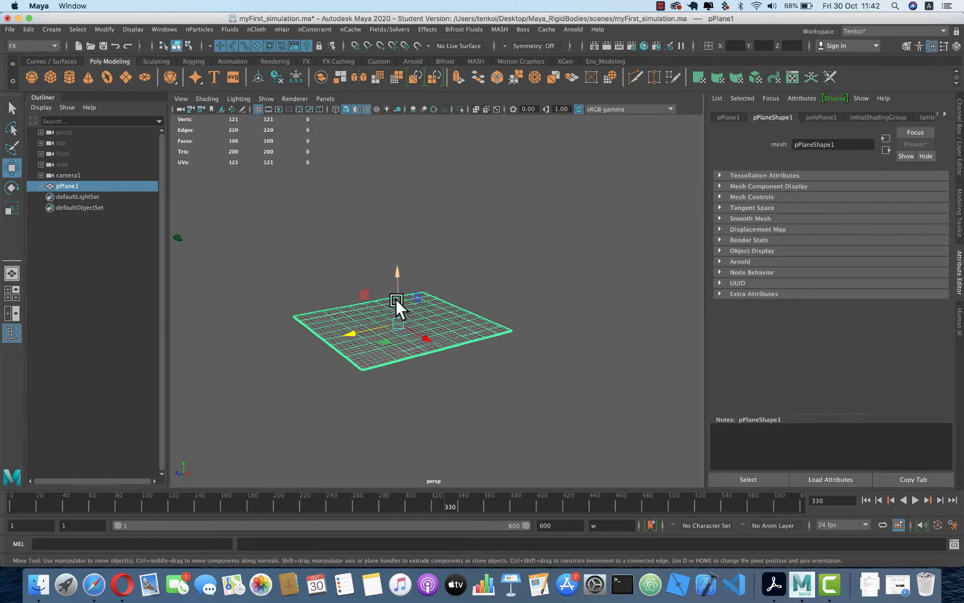
Make ground plane pPlane1 an nCloth passive collider
left_click(250, 246)
left_click(85, 187)
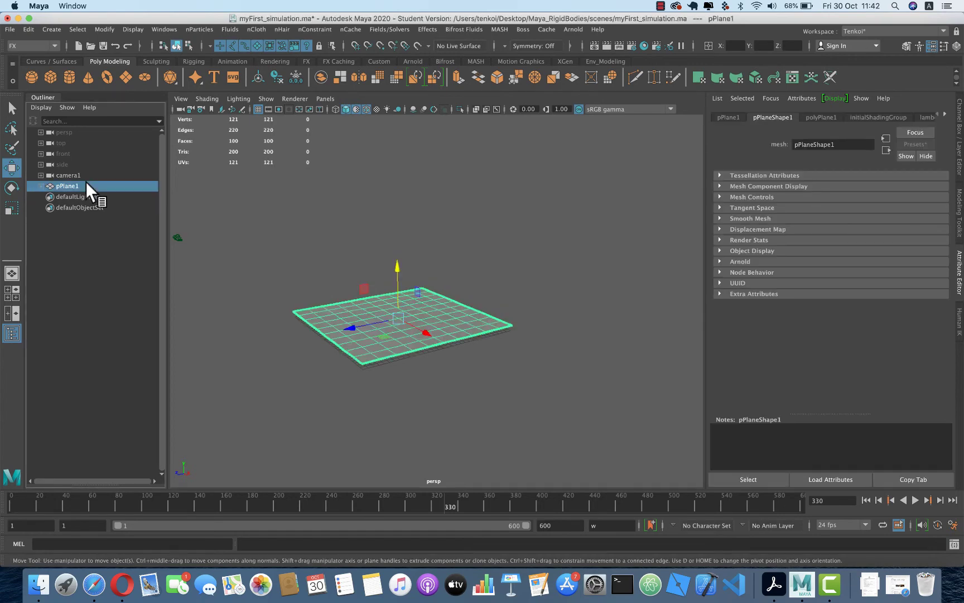
left_click(259, 29)
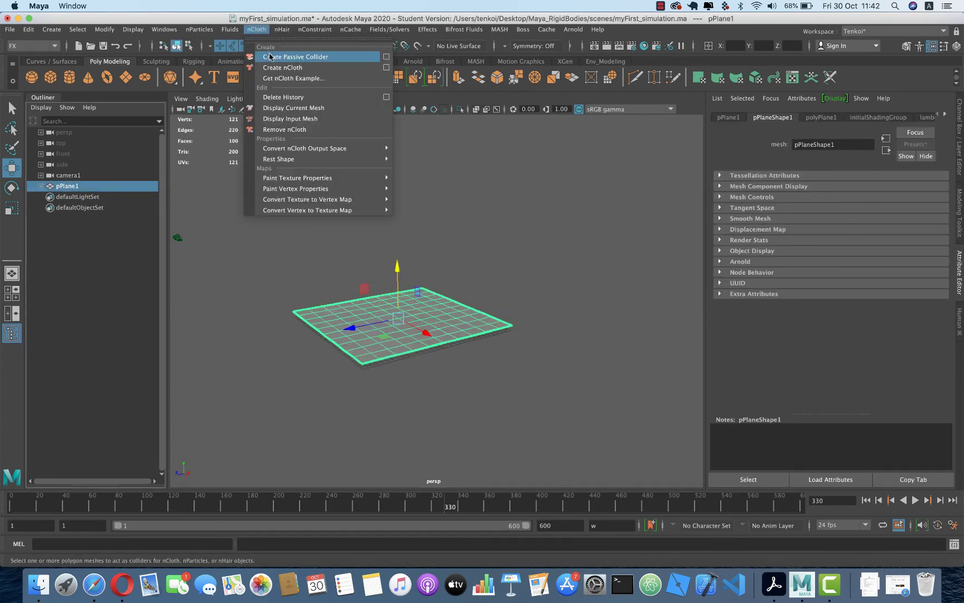
left_click(271, 57)
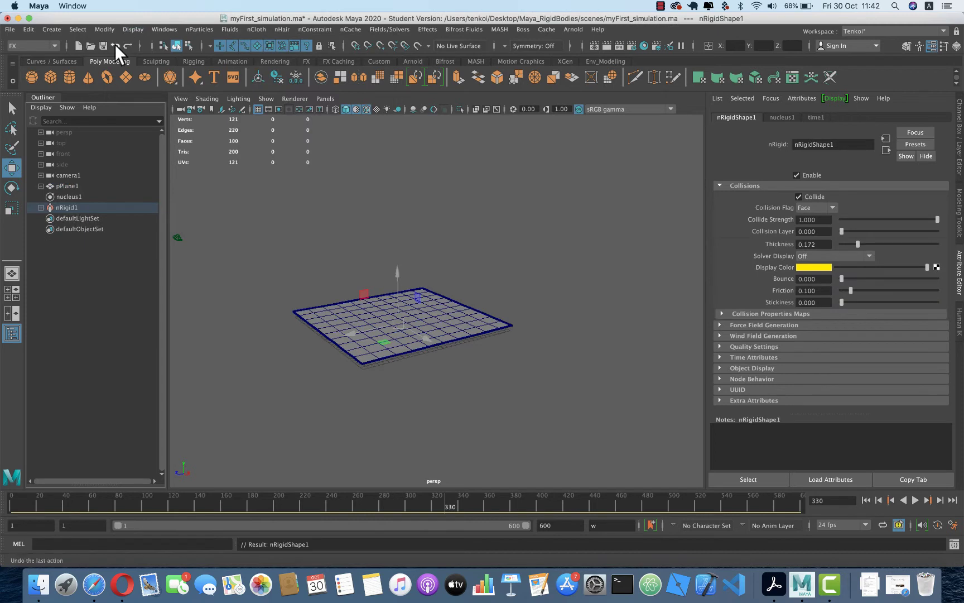
Create a small second plane, tilt it nearly upright, and orbit in for a closer look
left_click(126, 78)
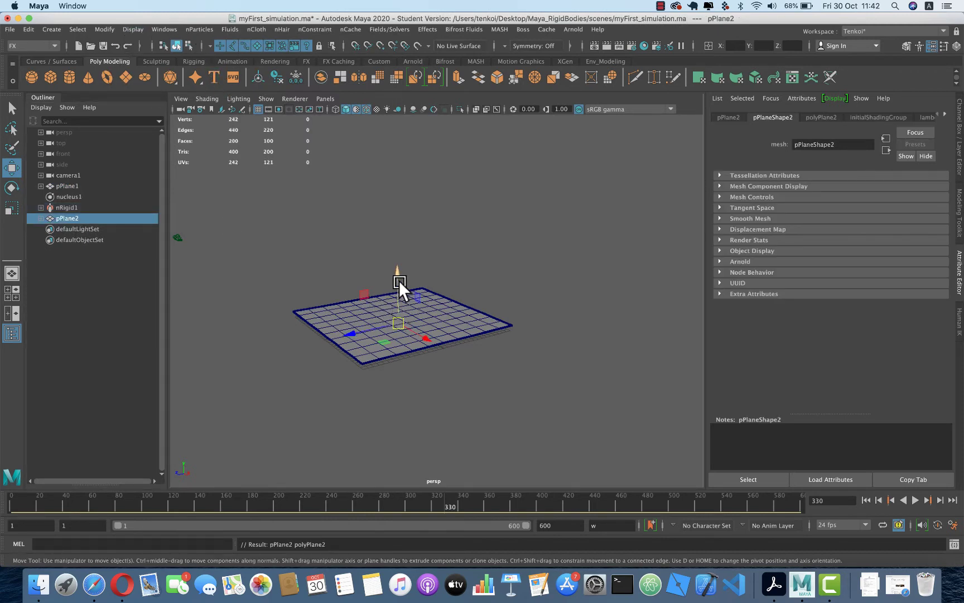
key("r")
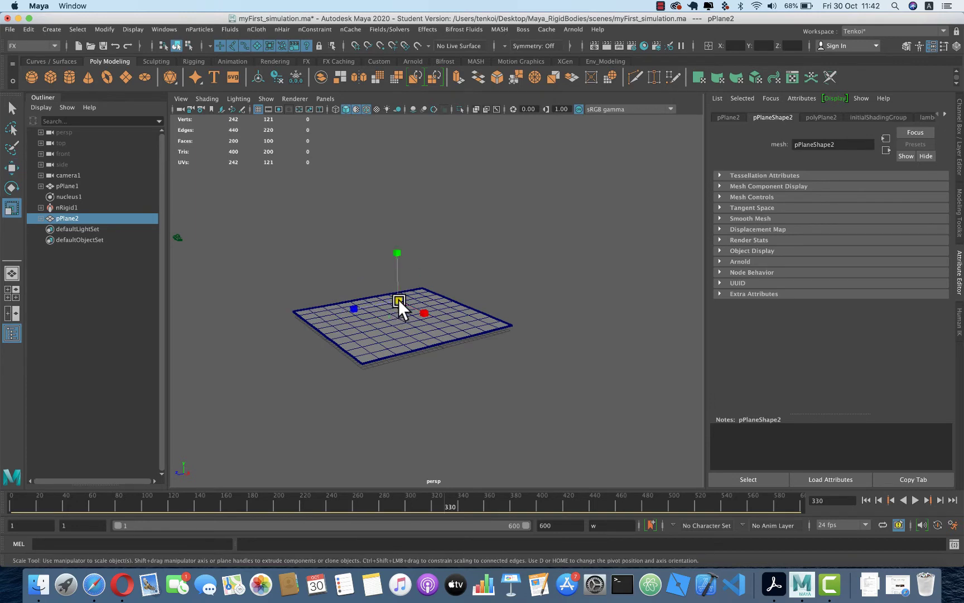
mouse_move(398, 300)
left_mouse_down()
mouse_move(422, 300)
mouse_move(397, 212)
mouse_move(388, 290)
left_mouse_up()
key("w")
key("e")
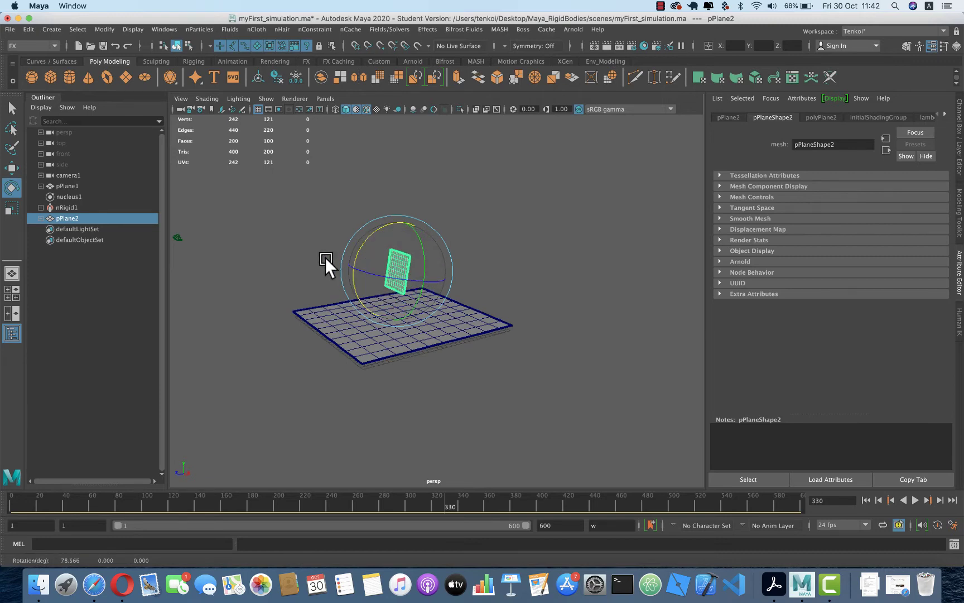
mouse_move(325, 257)
left_mouse_down("alt")
mouse_move(362, 302)
mouse_move(326, 265)
mouse_move(400, 252)
mouse_move(402, 274)
left_mouse_up("alt")
key("w")
mouse_move(402, 273)
right_mouse_down("alt")
mouse_move(430, 301)
mouse_move(466, 292)
right_mouse_up("alt")
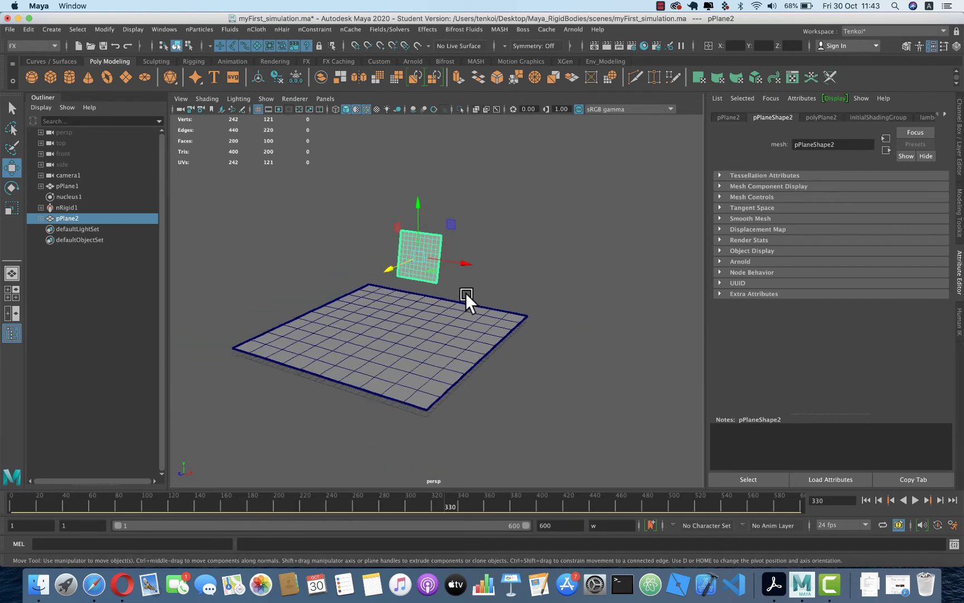
left_click_drag(466, 293, 425, 289, "alt")
right_click_drag(425, 289, 421, 227, "alt")
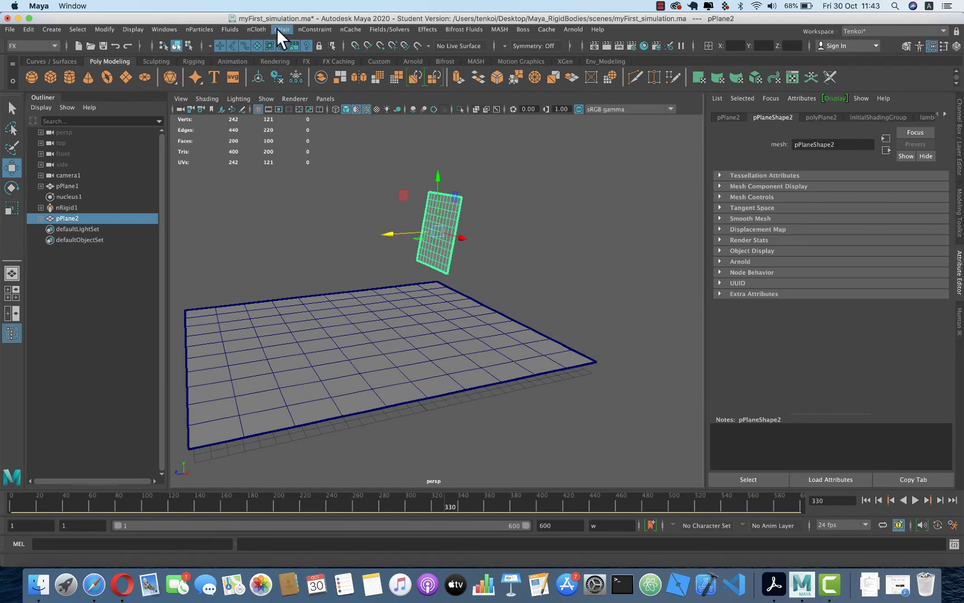
Convert pPlane2 into an nCloth and clear the selection
left_click(257, 29)
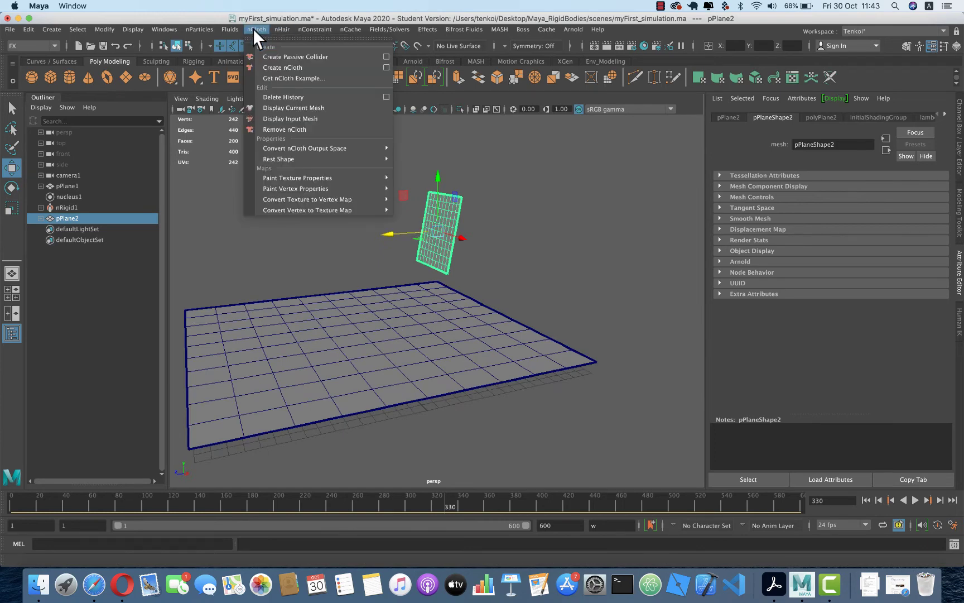
left_click(291, 68)
left_click(557, 240)
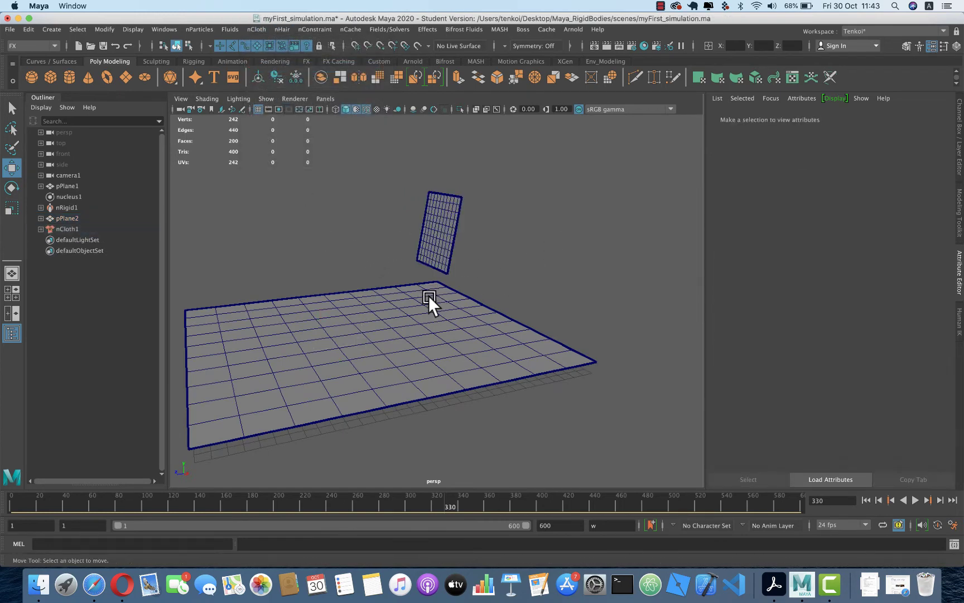
Set the playback end frame to 600, play the fall from the start, and select nCloth1
double_click(614, 526)
type("6")
type("00")
key("Tab")
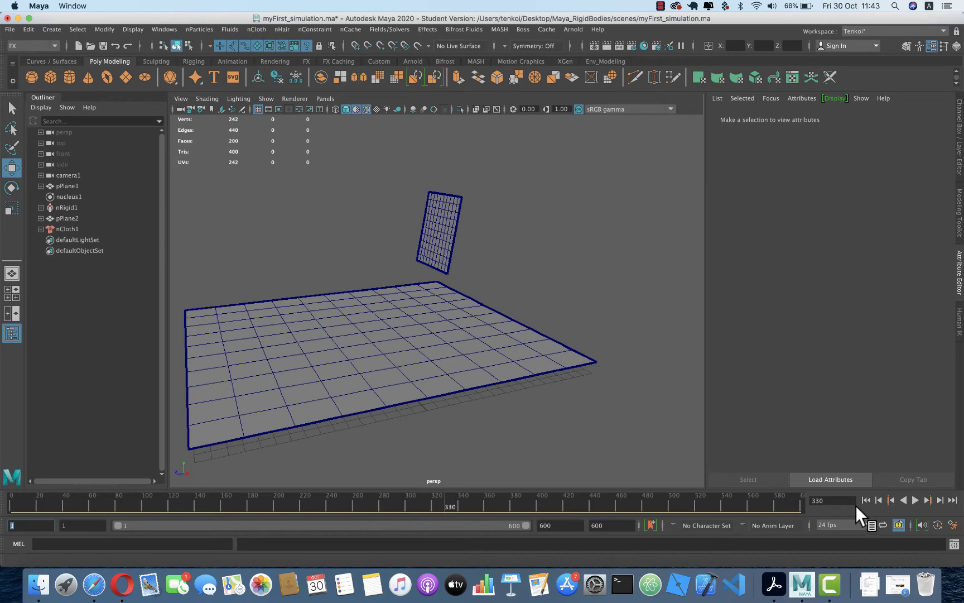
left_click(866, 499)
left_click(910, 499)
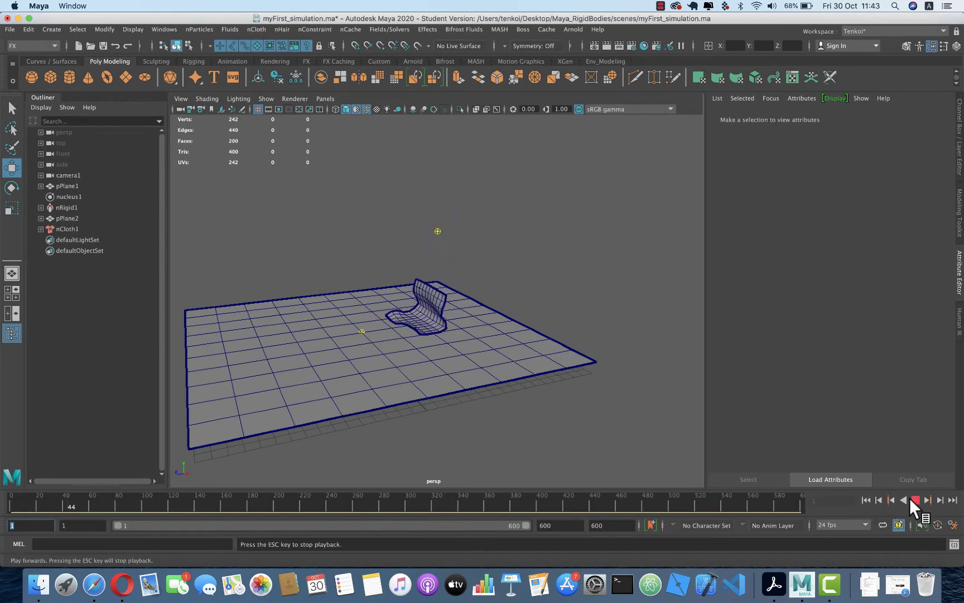
mouse_move(407, 299)
left_mouse_down("alt")
mouse_move(419, 289)
mouse_move(406, 293)
left_mouse_up("alt")
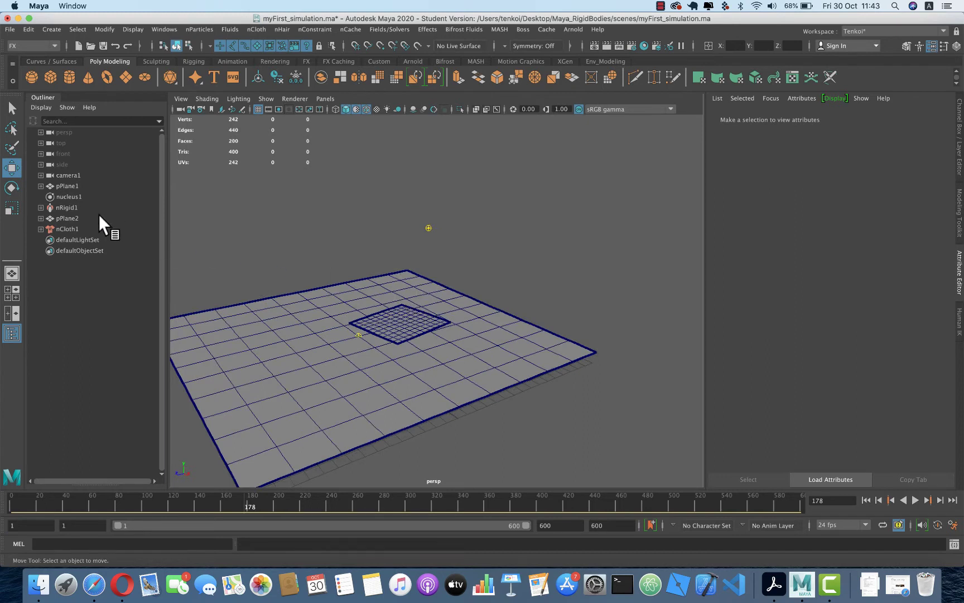
left_click(64, 229)
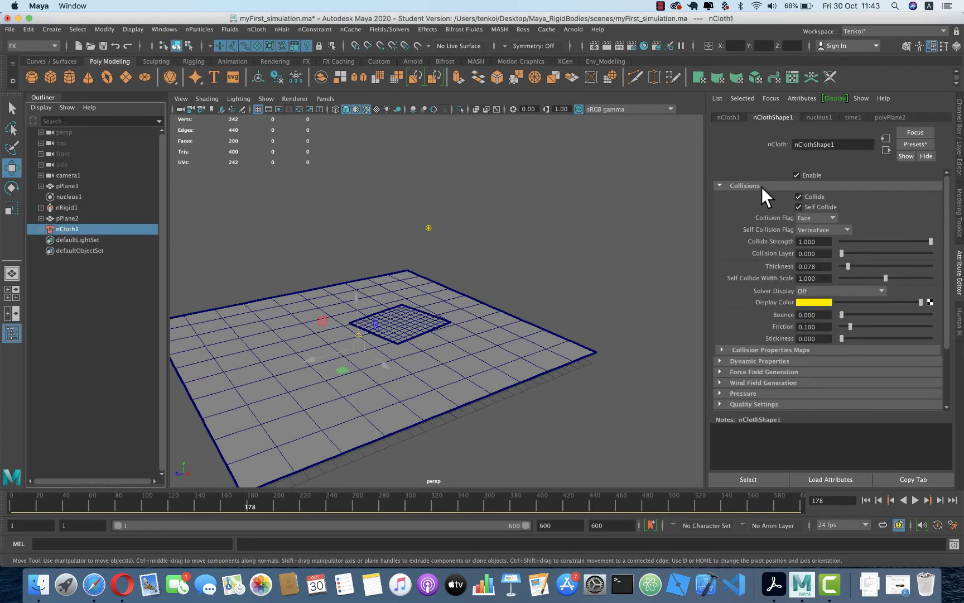
Uncheck Self Collide in nClothShape1's Collisions, replay the fall, and return to frame 1
left_click(722, 184)
key("alt+shift+v")
left_click(720, 185)
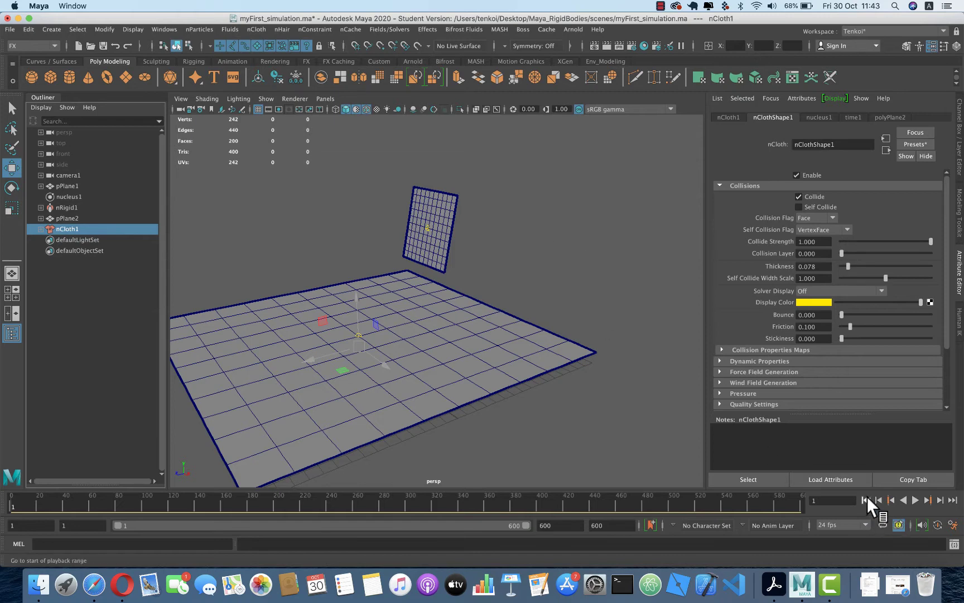
left_click(915, 501)
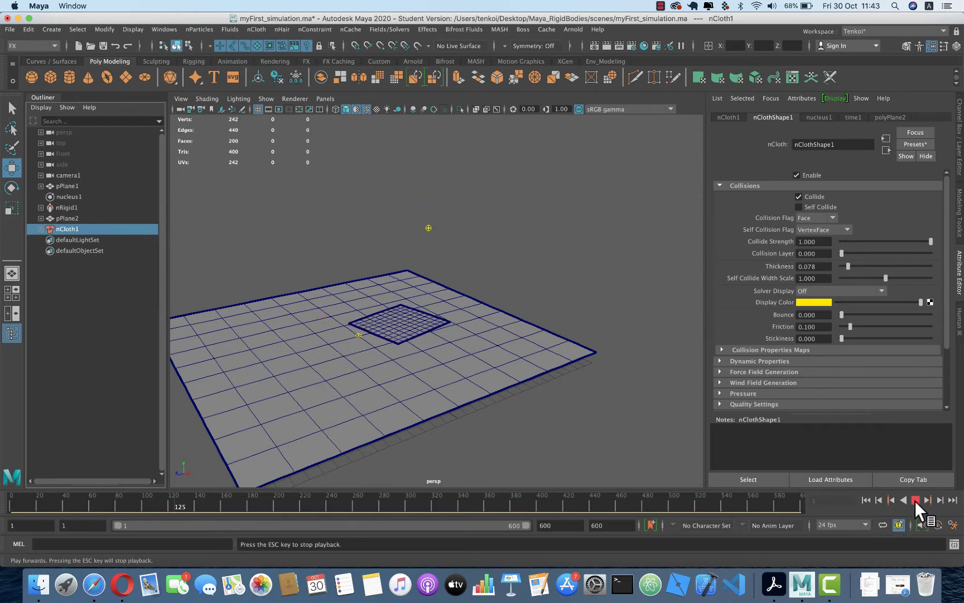
left_click(915, 501)
left_click(867, 499)
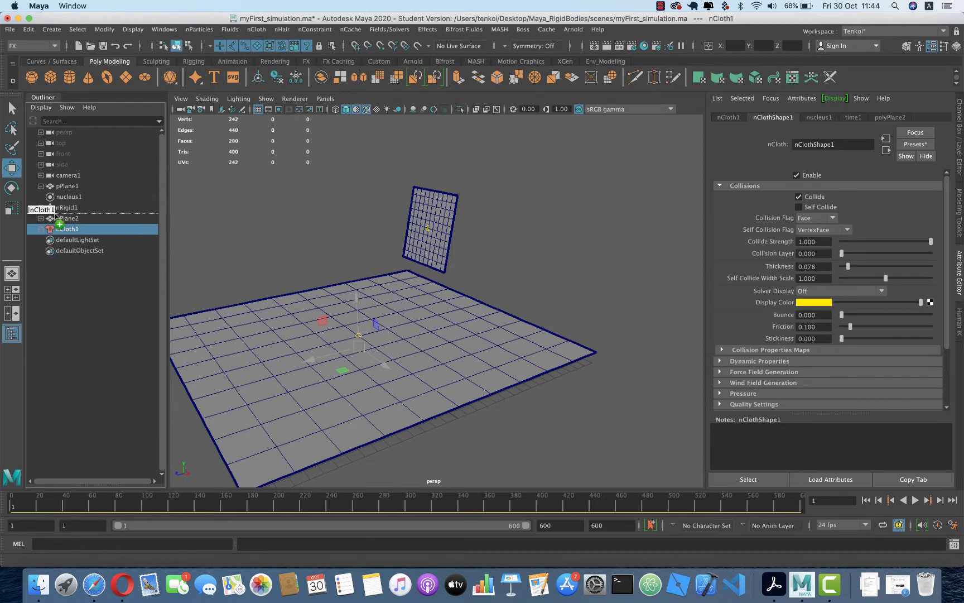
Reorder the Outliner: nCloth1 under nRigid1, nucleus1 above pPlane1
left_click_drag(72, 206, 71, 230)
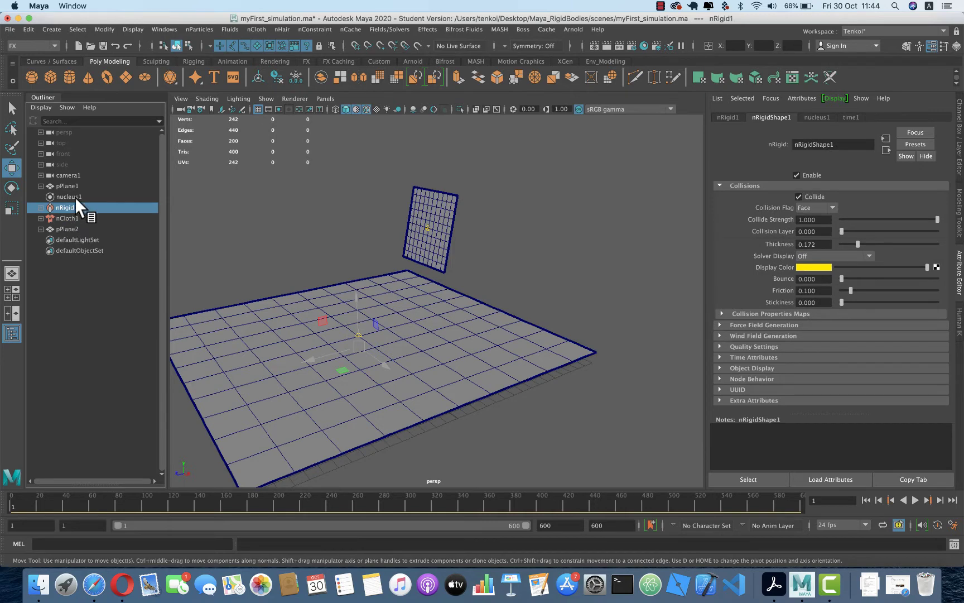
left_click(62, 196)
mouse_move(62, 195)
left_mouse_down()
mouse_move(64, 184)
mouse_move(75, 194)
left_mouse_up()
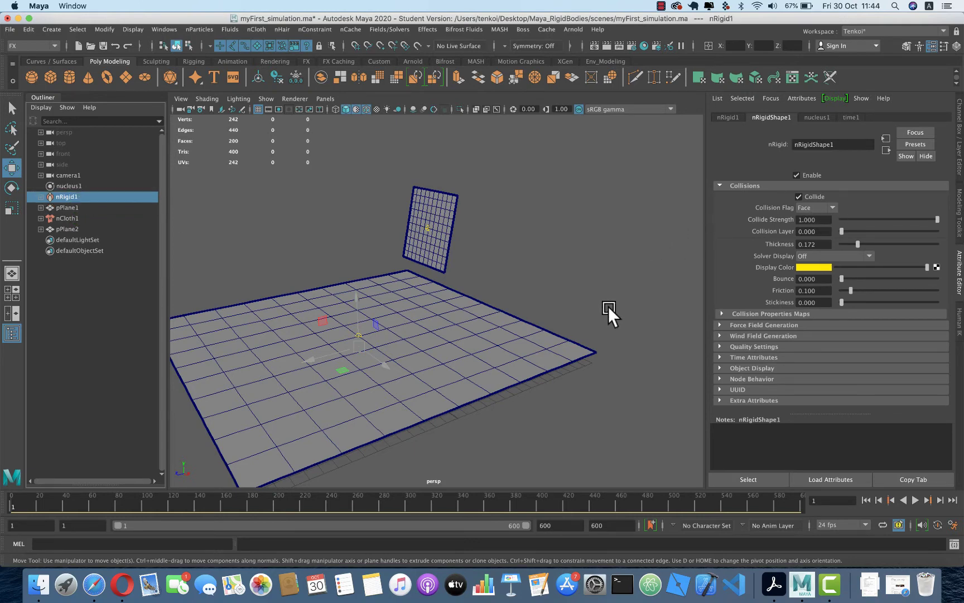
scroll(469, 264, "up", 3)
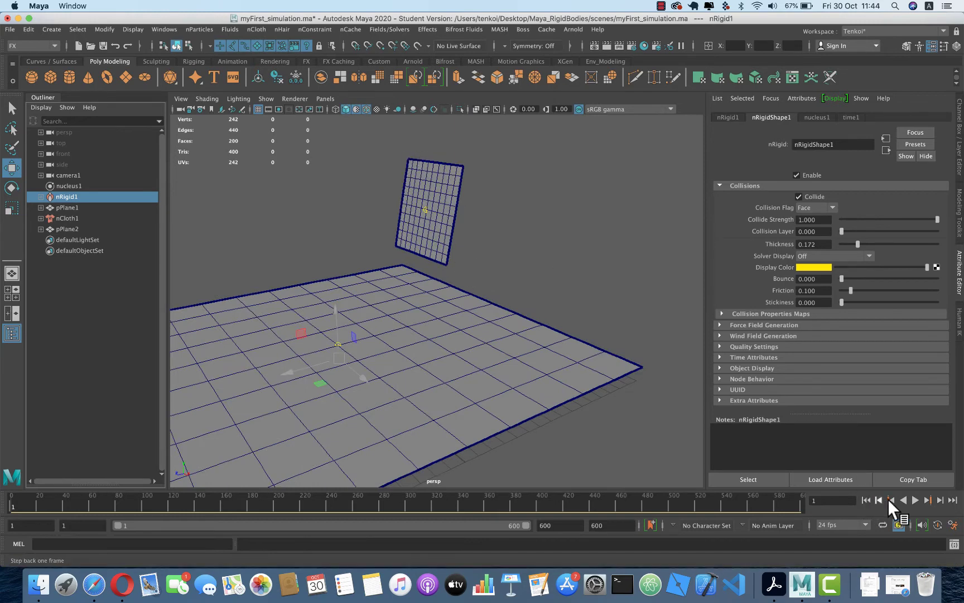
Play the cloth falling onto the ground, then rewind to frame 1
left_click(916, 500)
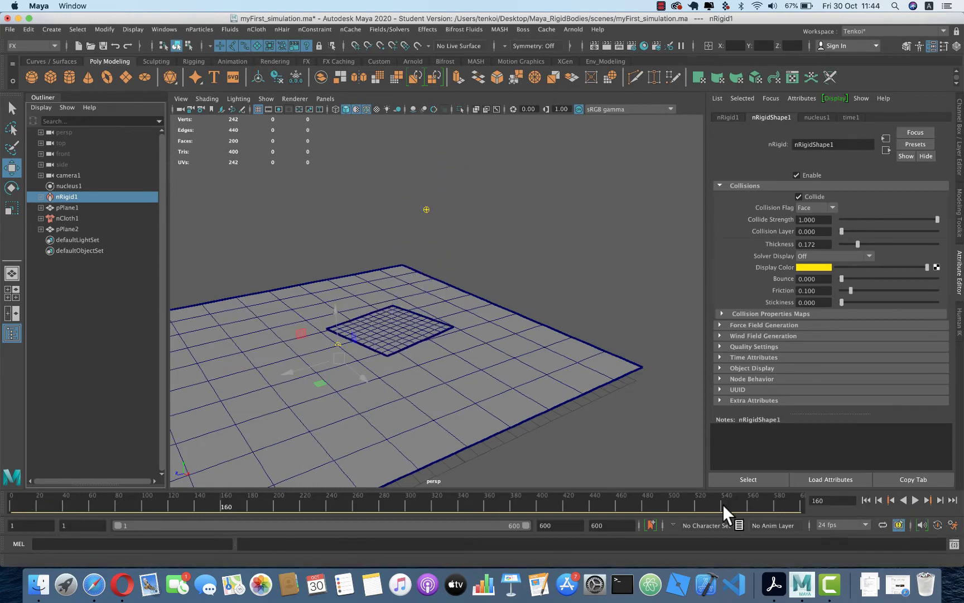
left_click(866, 500)
left_click(915, 500)
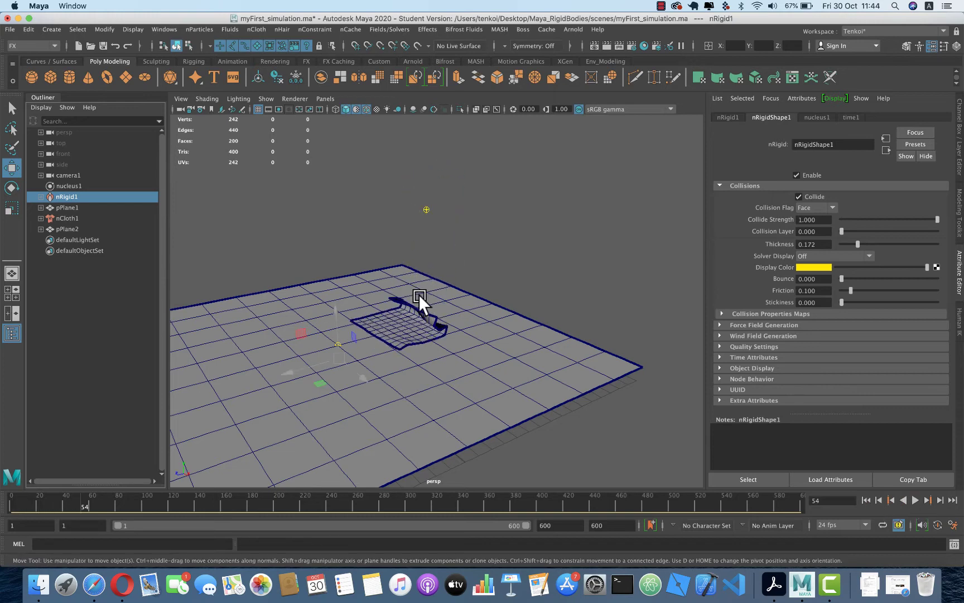
key("alt+shift+v")
left_click(332, 253)
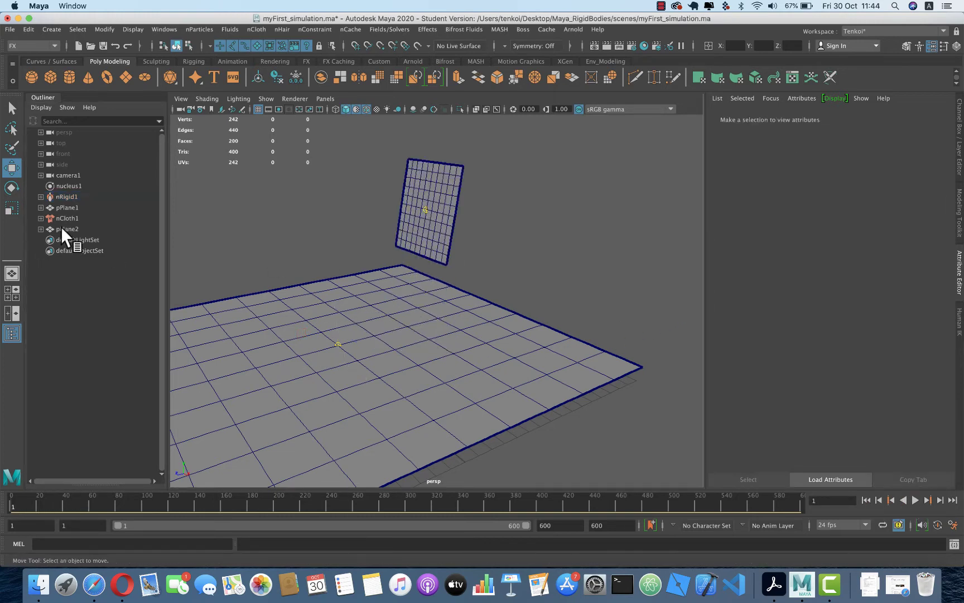
Set nCloth1's Solver Display to Collision Thickness, keeping Collision Flag at Face
left_click(65, 218)
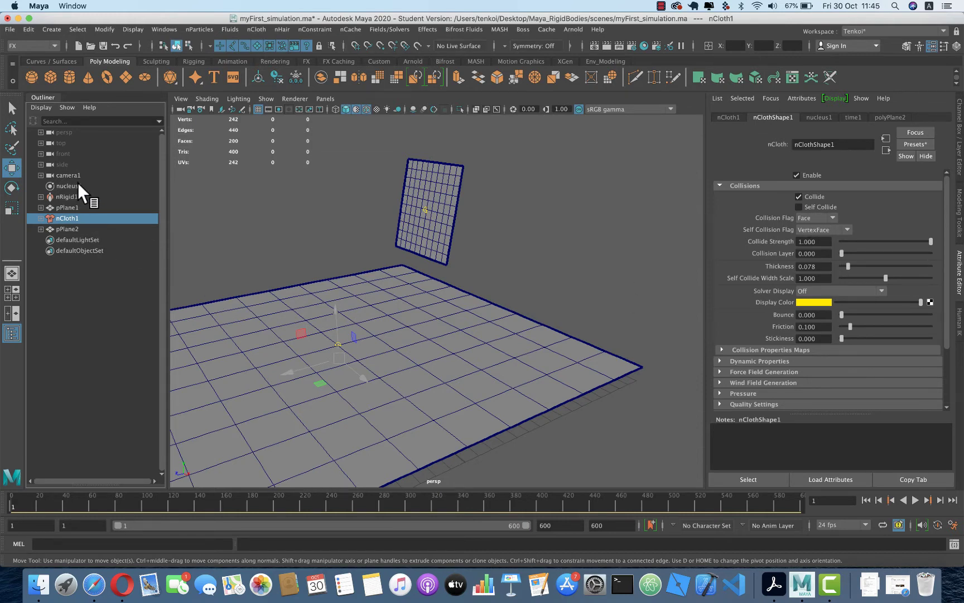
left_click(74, 197)
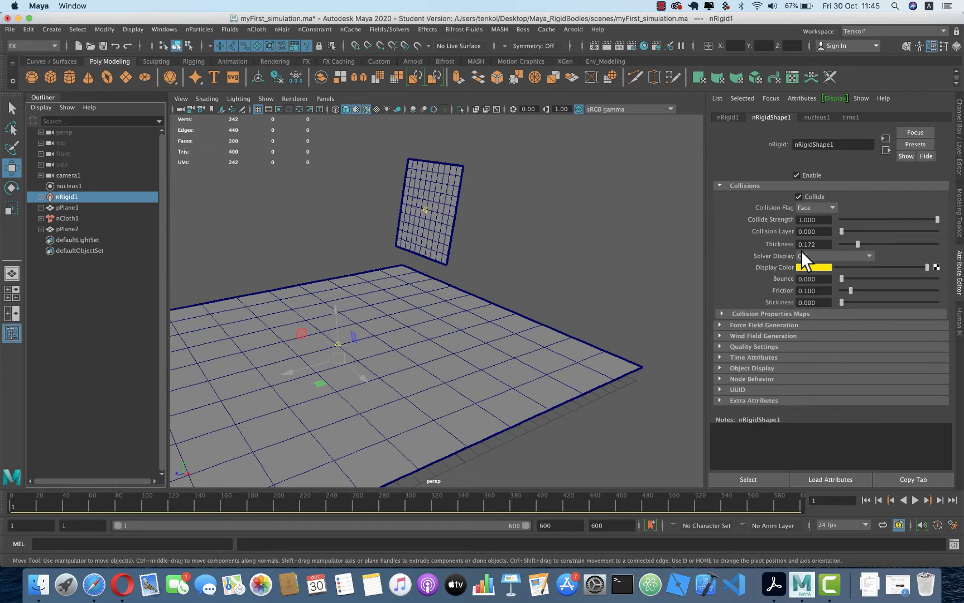
left_click(72, 219)
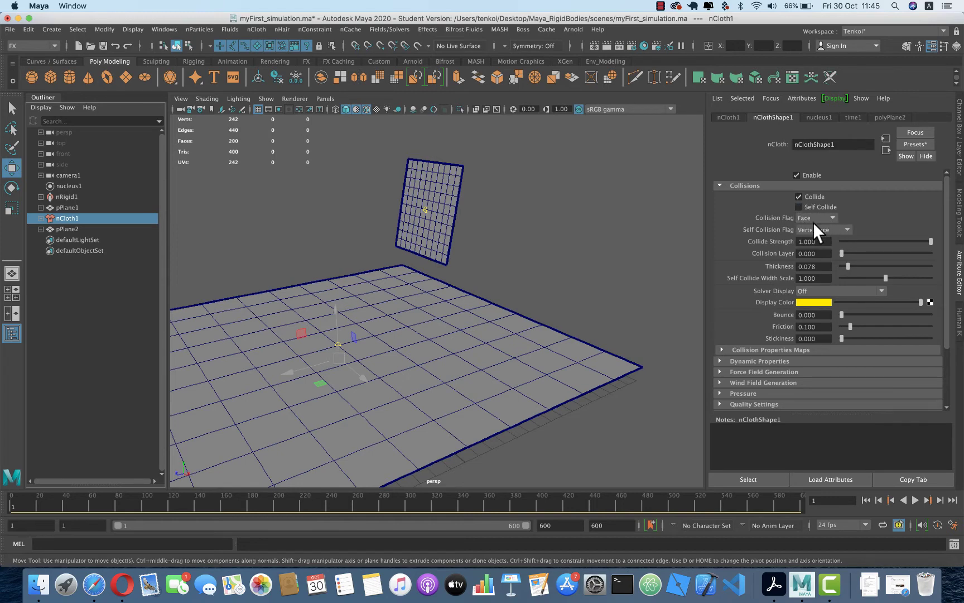
left_click(833, 218)
left_click(816, 249)
left_click(808, 292)
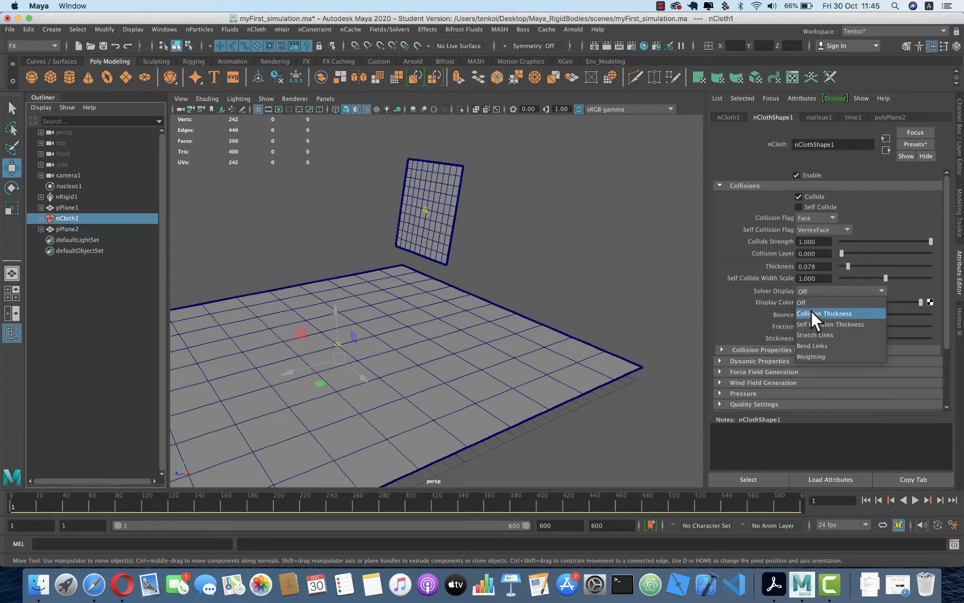
left_click(806, 312)
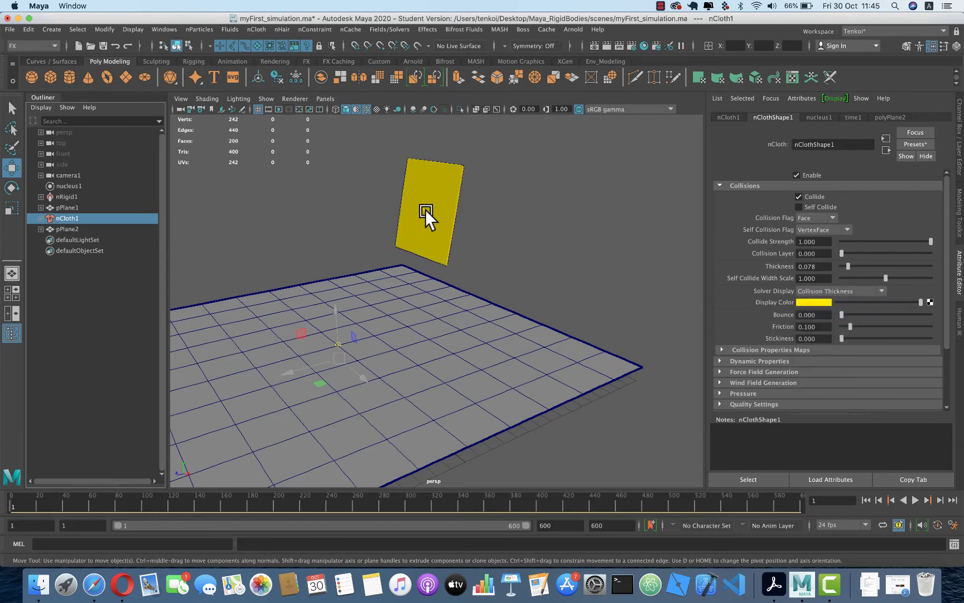
Play the yellow cloth until it lies flat, then rewind and replay it
mouse_move(436, 242)
left_mouse_down("alt")
mouse_move(468, 190)
mouse_move(537, 249)
mouse_move(497, 251)
mouse_move(493, 241)
left_mouse_up("alt")
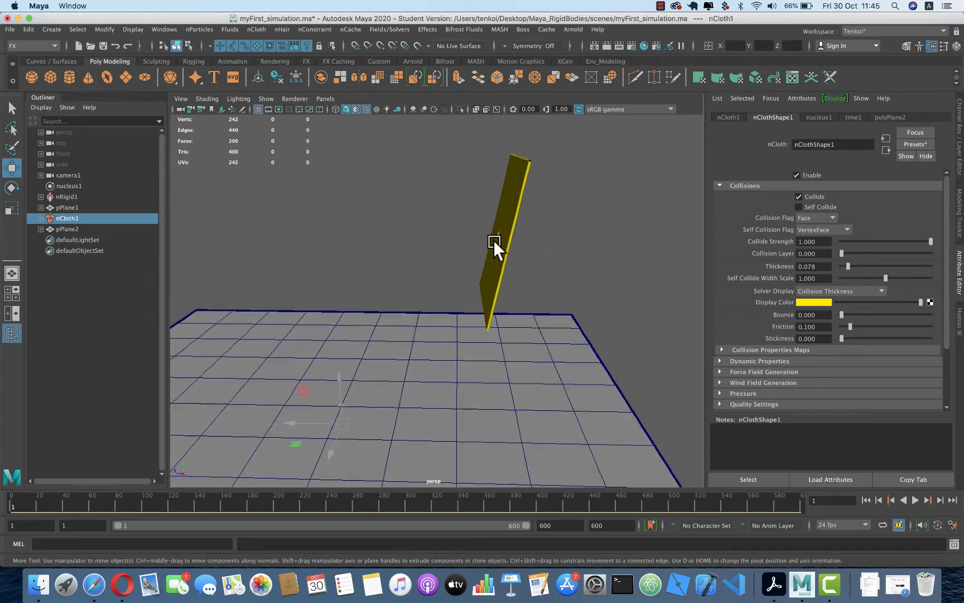
left_click(914, 499)
left_click(914, 499)
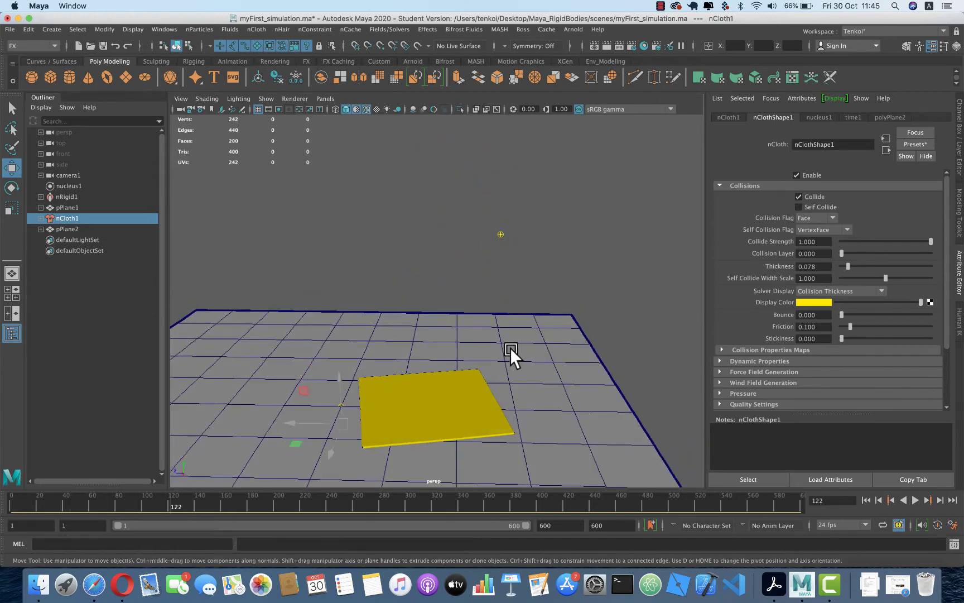
left_click_drag(510, 347, 485, 346, "alt")
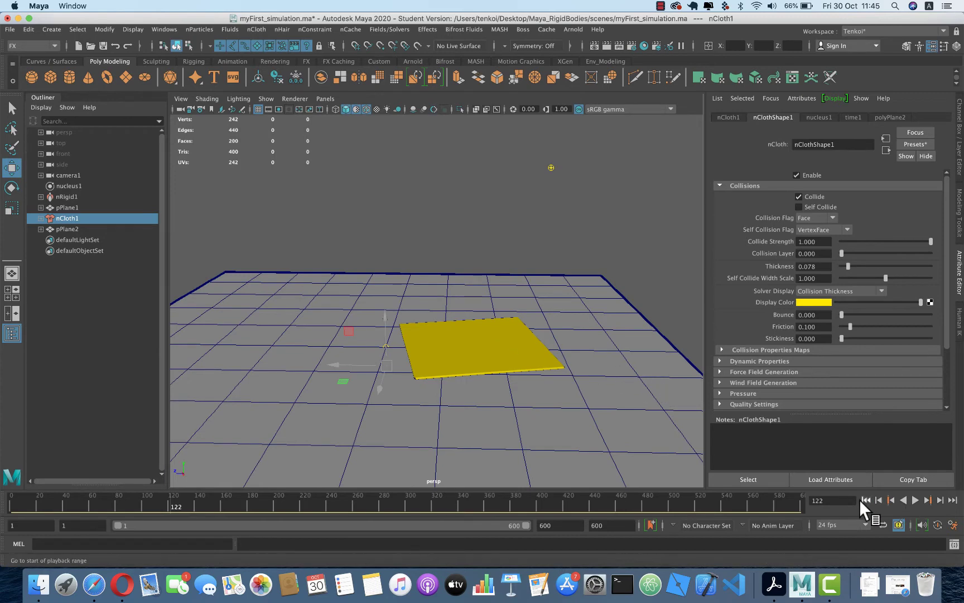
left_click(867, 500)
left_click(917, 500)
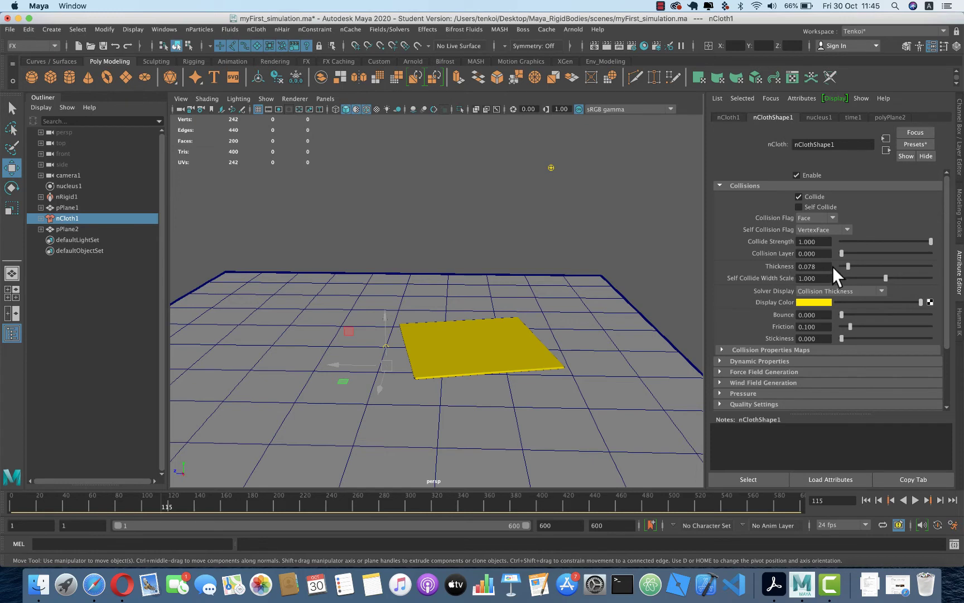
Raise the cloth Thickness to 1.000 and play the simulation from frame 1
left_click(866, 501)
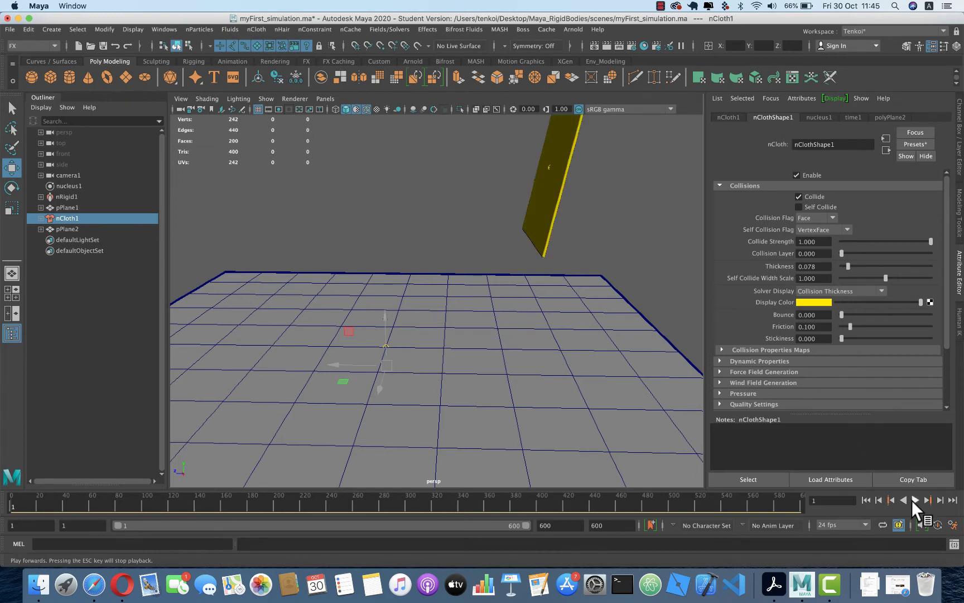
left_click_drag(643, 205, 646, 229, "alt")
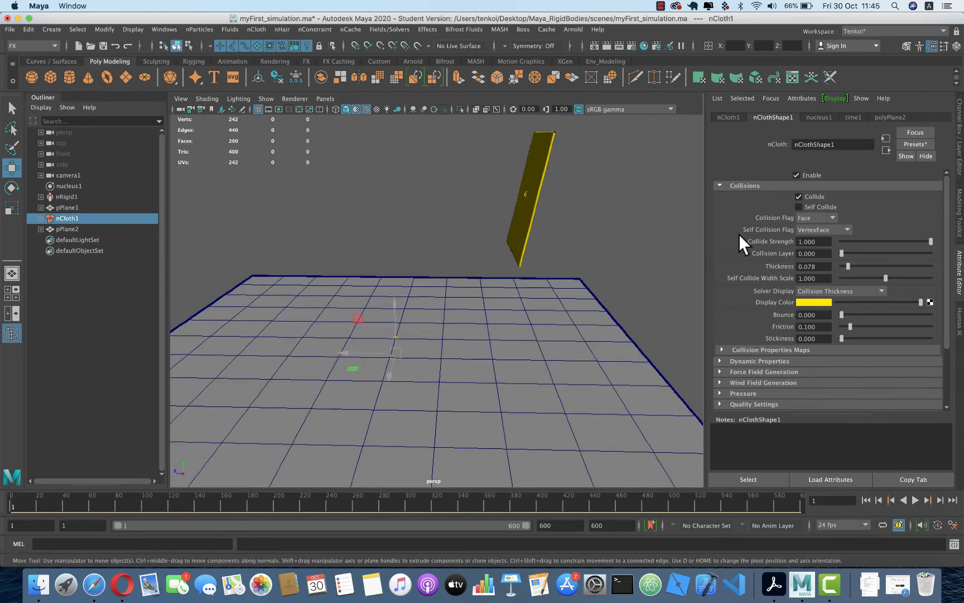
scroll(868, 244, "down", 2)
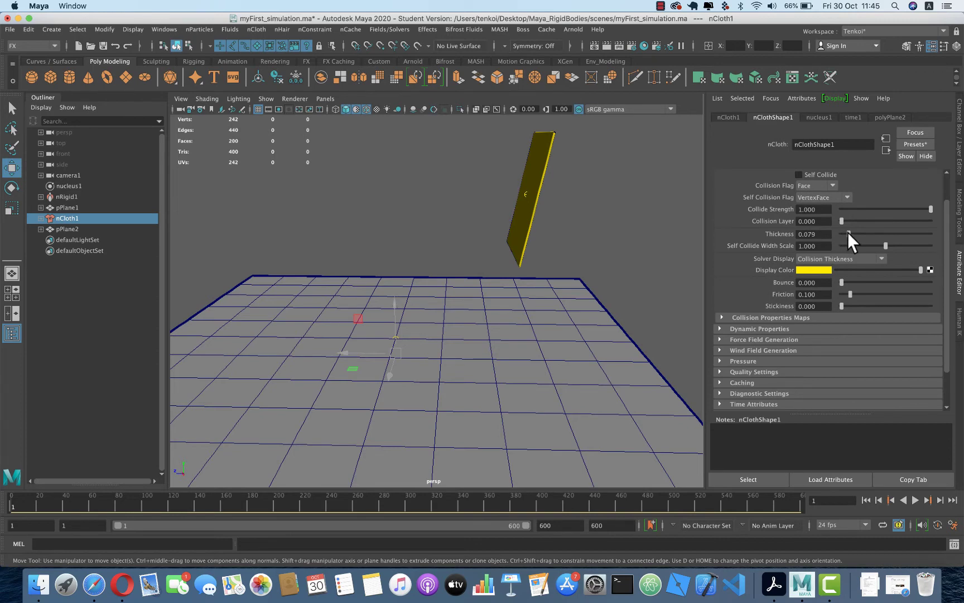
left_click_drag(848, 233, 931, 234)
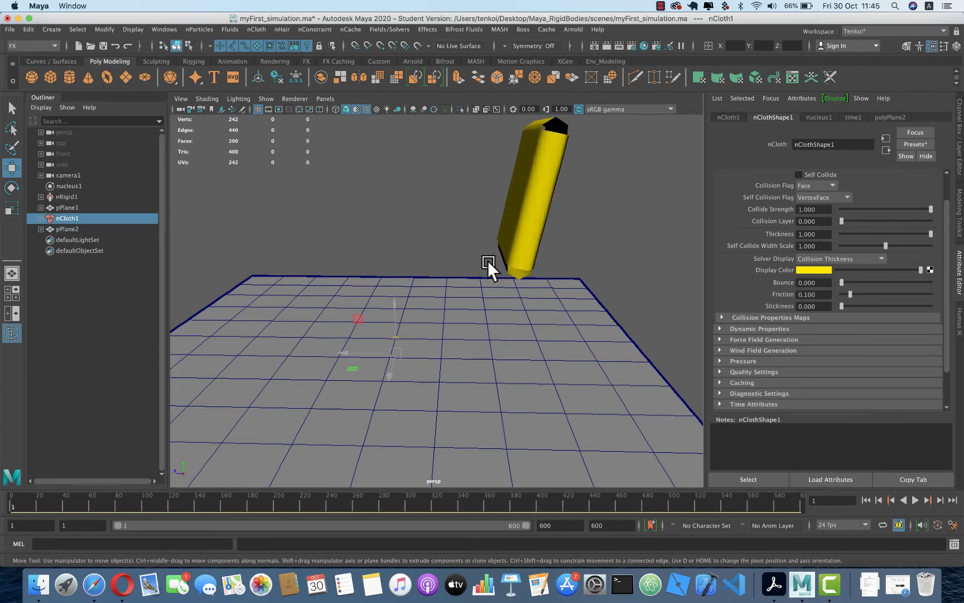
left_click_drag(488, 260, 494, 262, "alt")
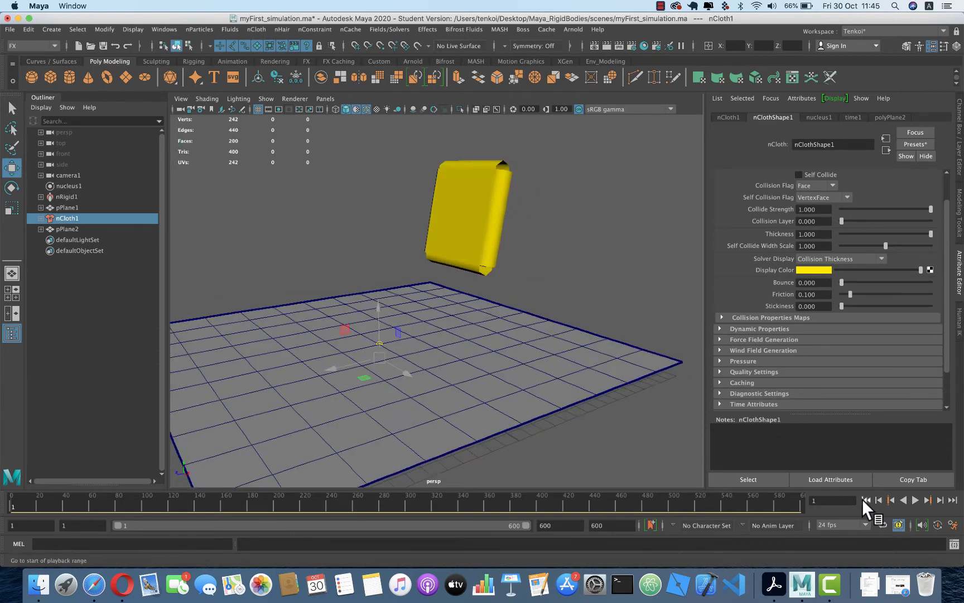
left_click(913, 498)
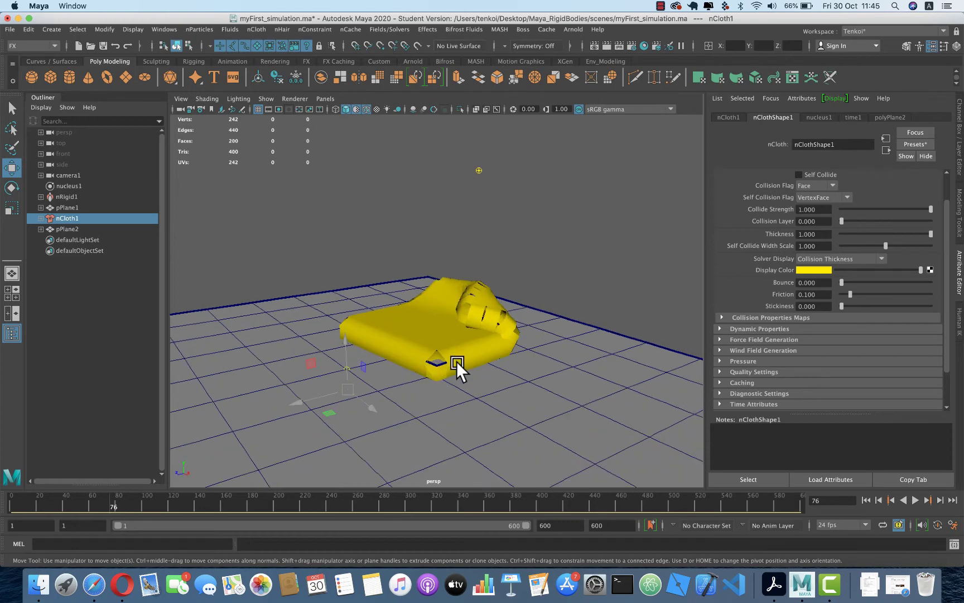
mouse_move(457, 361)
left_mouse_down("alt")
mouse_move(510, 402)
mouse_move(524, 314)
mouse_move(520, 342)
mouse_move(457, 324)
mouse_move(486, 329)
left_mouse_up("alt")
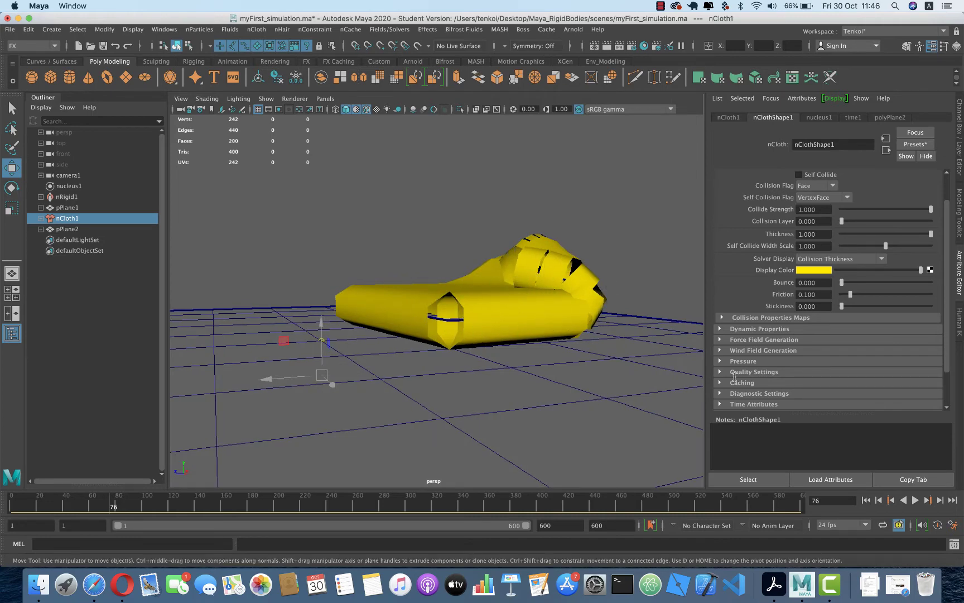
Turn the collision thickness display off, then back on again
left_click(826, 255)
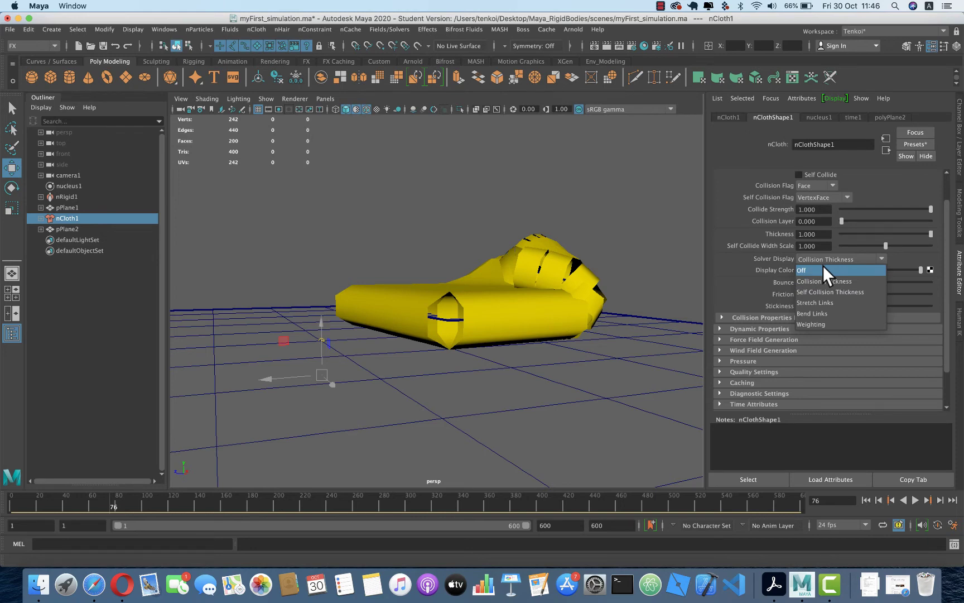
left_click(823, 270)
mouse_move(482, 378)
left_mouse_down("alt")
mouse_move(512, 332)
mouse_move(494, 329)
mouse_move(562, 339)
mouse_move(553, 348)
mouse_move(470, 308)
mouse_move(475, 317)
mouse_move(463, 338)
mouse_move(580, 334)
left_mouse_up("alt")
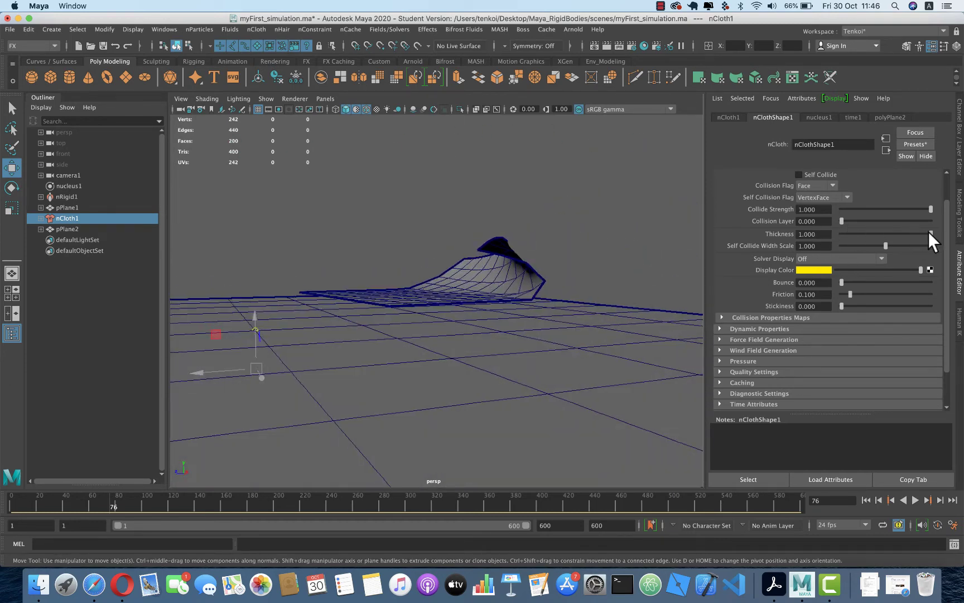
left_click(817, 258)
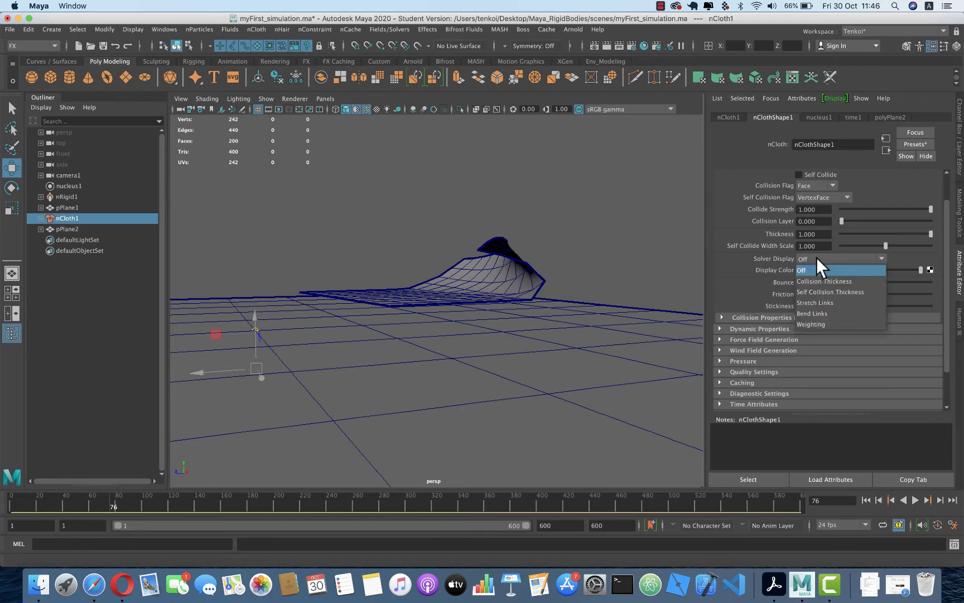
left_click(818, 281)
Set Self Collide Width Scale to 0.172 and reduce Thickness to 0.024
left_click_drag(886, 246, 848, 246)
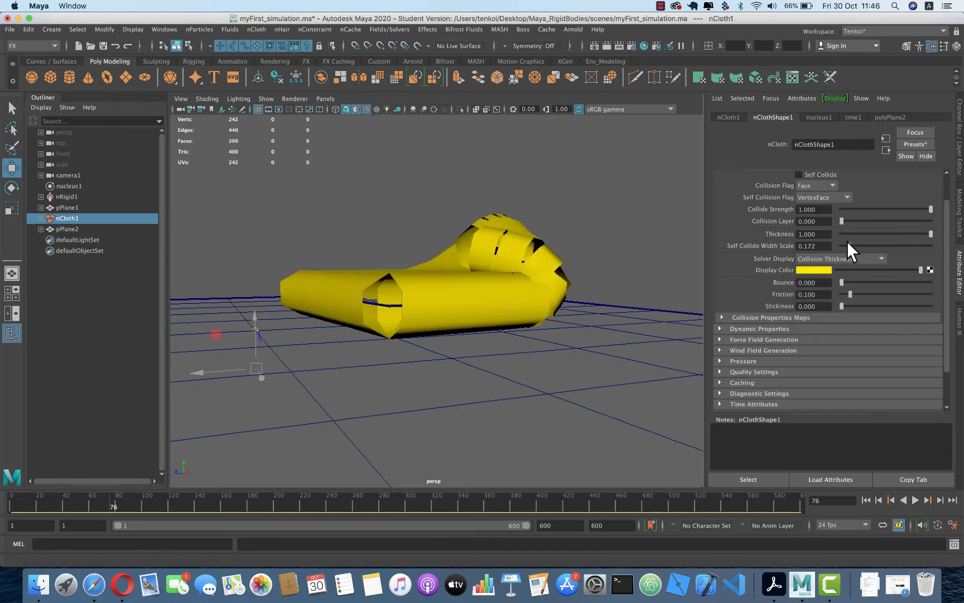
left_click(865, 499)
mouse_move(535, 140)
left_mouse_down("alt")
mouse_move(544, 165)
mouse_move(499, 247)
mouse_move(559, 251)
left_mouse_up("alt")
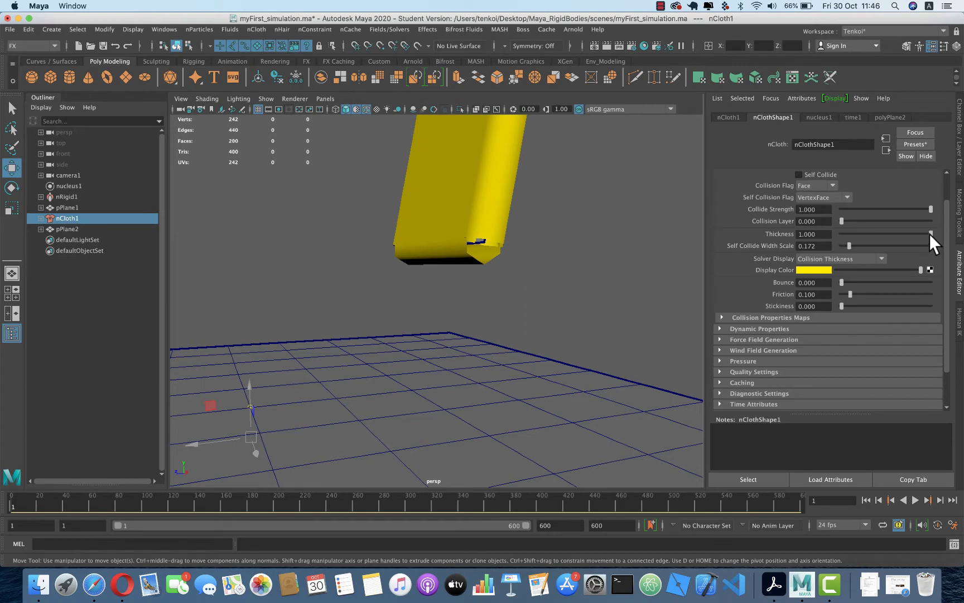
left_click_drag(929, 233, 842, 234)
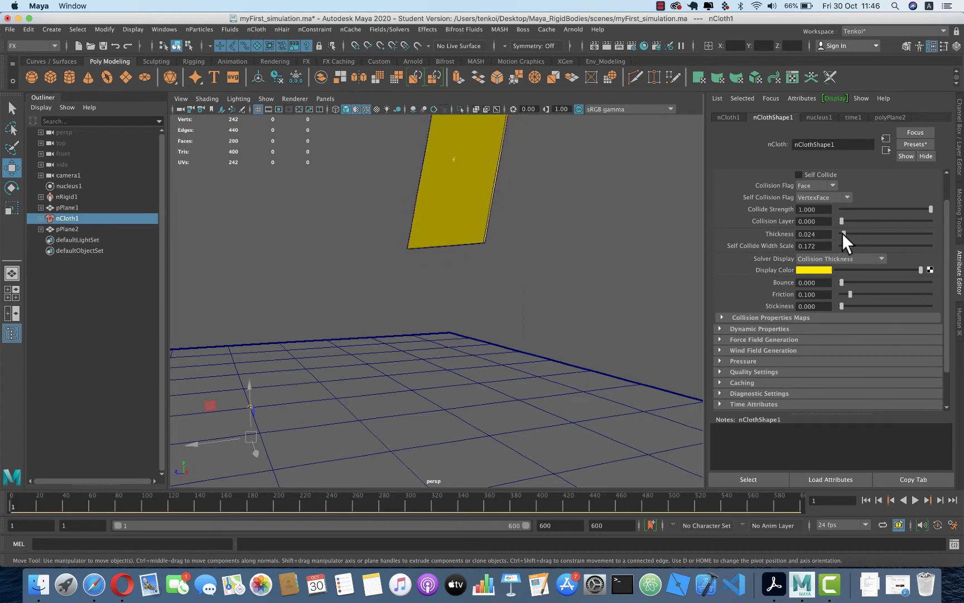
Play the thinner cloth and set Solver Display to Off
left_click(916, 498)
mouse_move(443, 337)
left_mouse_down("alt")
mouse_move(453, 349)
mouse_move(533, 276)
mouse_move(509, 273)
mouse_move(499, 296)
mouse_move(526, 289)
left_mouse_up("alt")
scroll(499, 296, "up", 3)
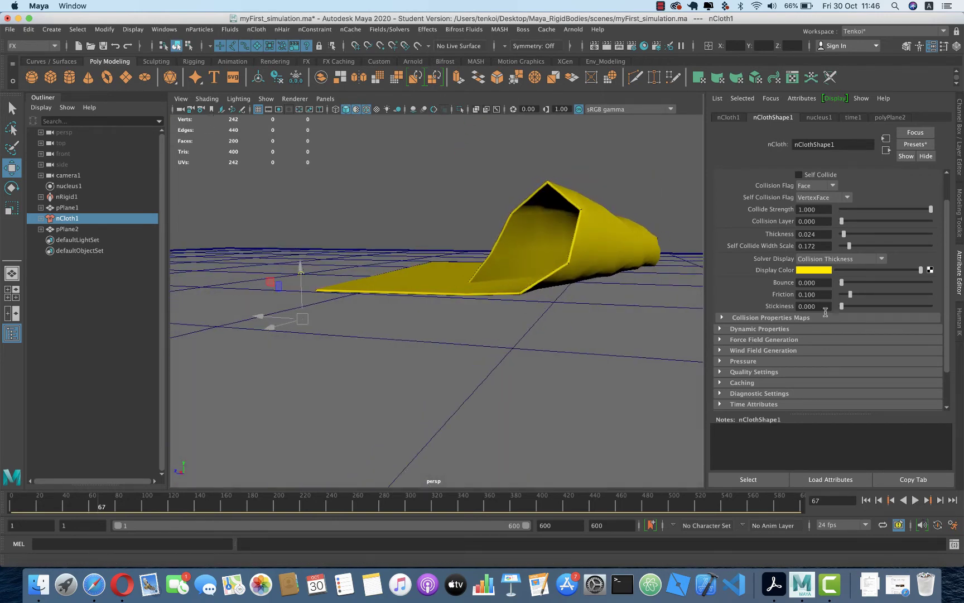
left_click(817, 258)
left_click(814, 265)
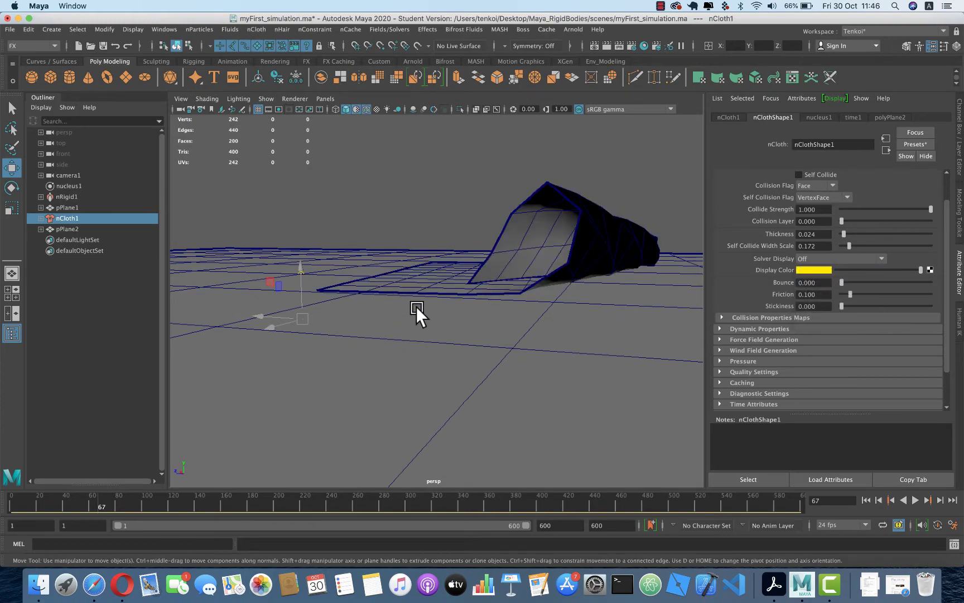
Inspect the draped cloth's folds and the floor, then rewind to frame 1
mouse_move(416, 306)
left_mouse_down("alt")
mouse_move(528, 309)
mouse_move(403, 306)
mouse_move(605, 287)
left_mouse_up("alt")
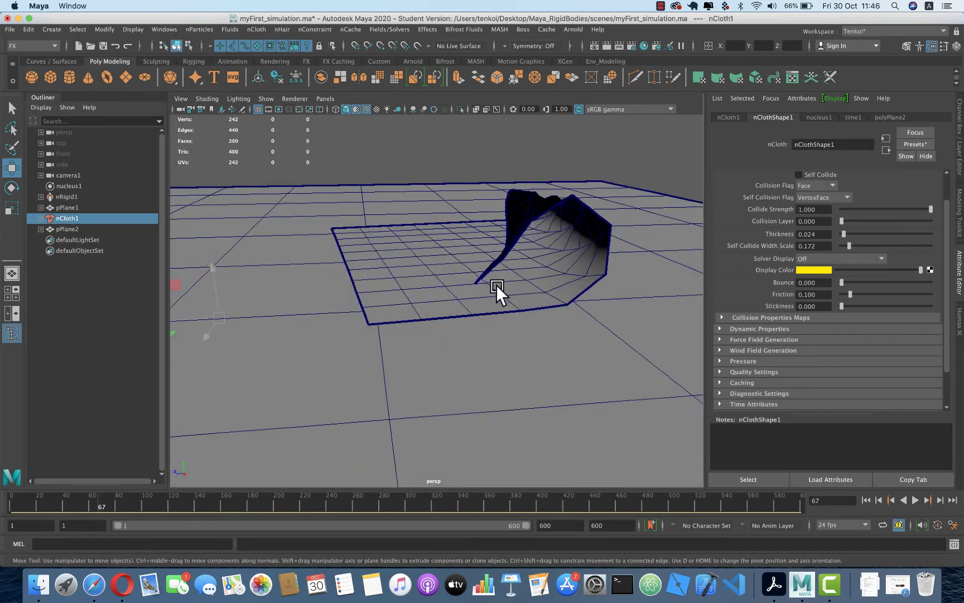
mouse_move(496, 285)
left_mouse_down("alt")
mouse_move(495, 328)
mouse_move(503, 298)
mouse_move(498, 305)
mouse_move(479, 264)
left_mouse_up("alt")
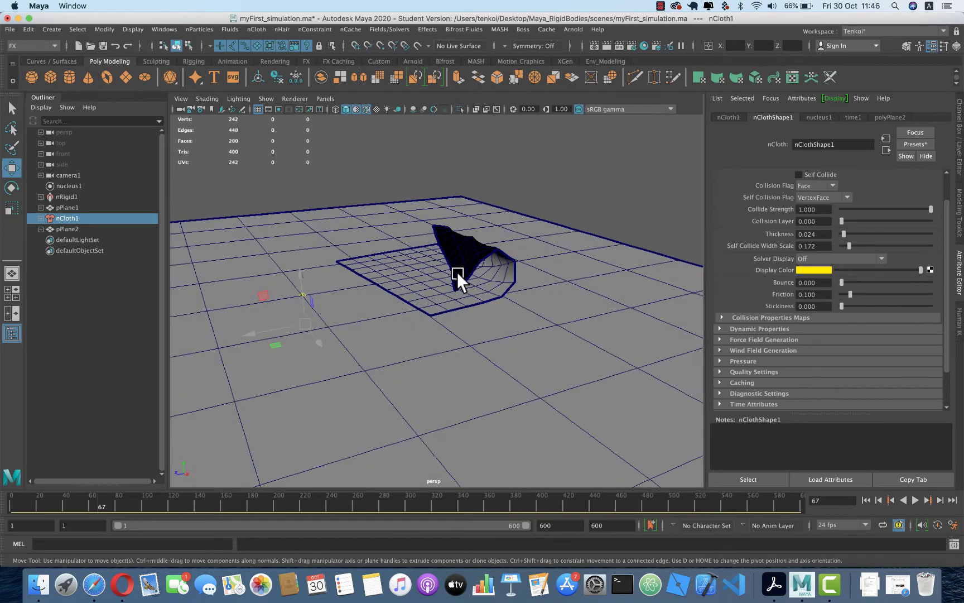
right_click_drag(457, 272, 484, 299, "alt")
right_click_drag(428, 280, 393, 268, "alt")
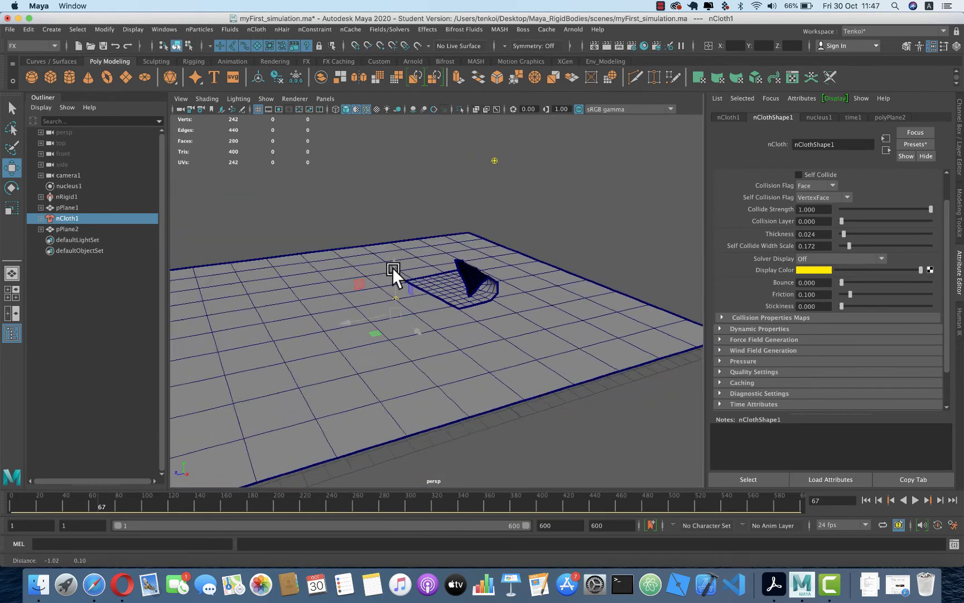
mouse_move(392, 268)
left_mouse_down("alt")
mouse_move(558, 330)
mouse_move(527, 229)
mouse_move(537, 223)
left_mouse_up("alt")
left_click(866, 500)
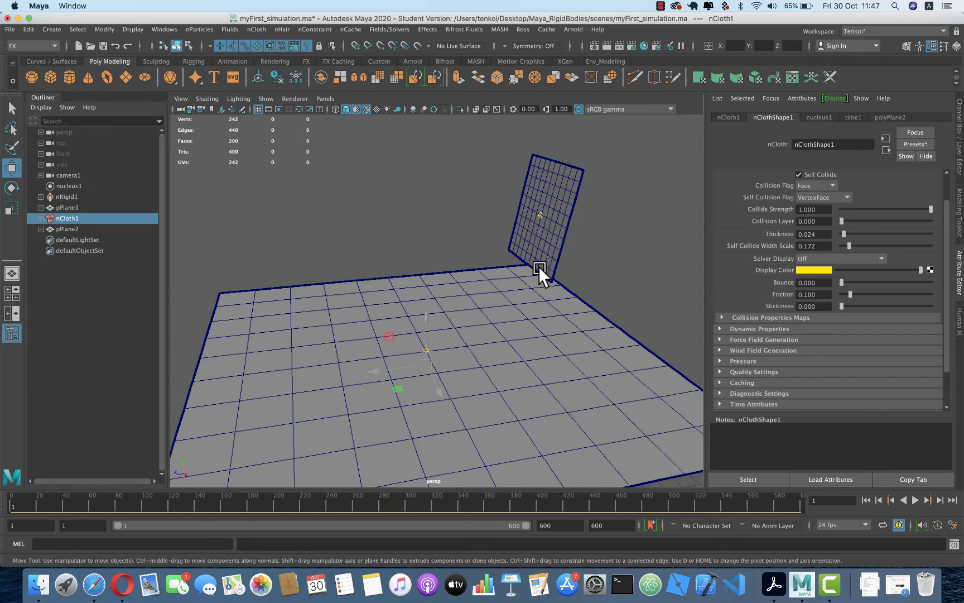
Select pPlane2 and rotate it to stand upright above the floor
left_click(539, 266)
right_click_drag(697, 401, 404, 216, "alt")
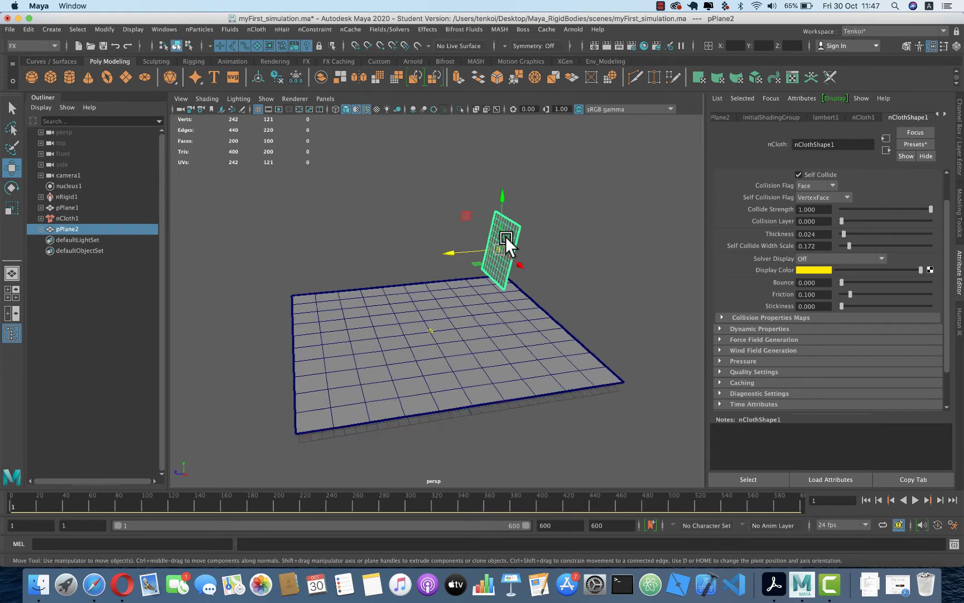
key("e")
mouse_move(482, 200)
left_mouse_down()
mouse_move(491, 201)
mouse_move(462, 233)
left_mouse_up()
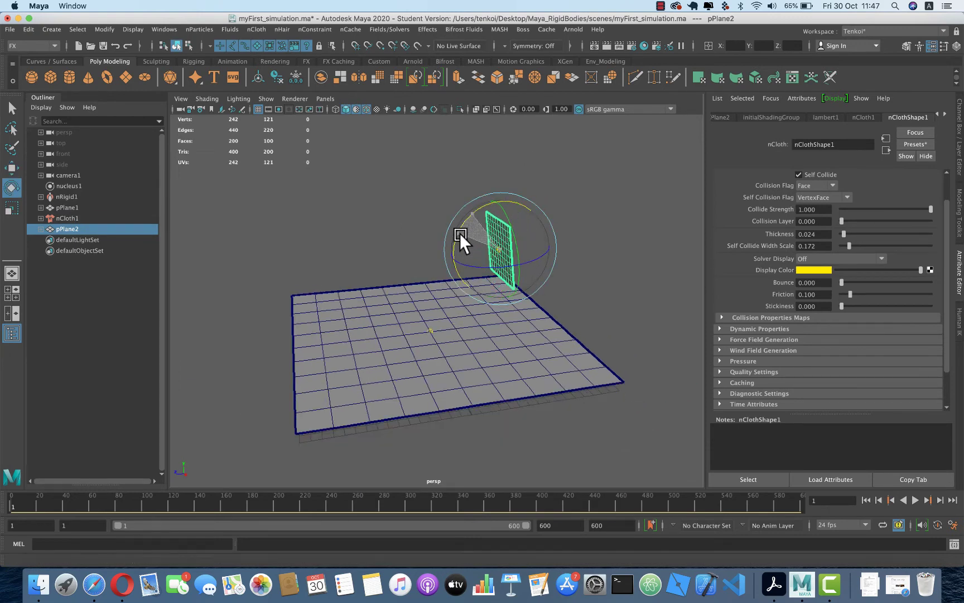
scroll(578, 279, "up", 3)
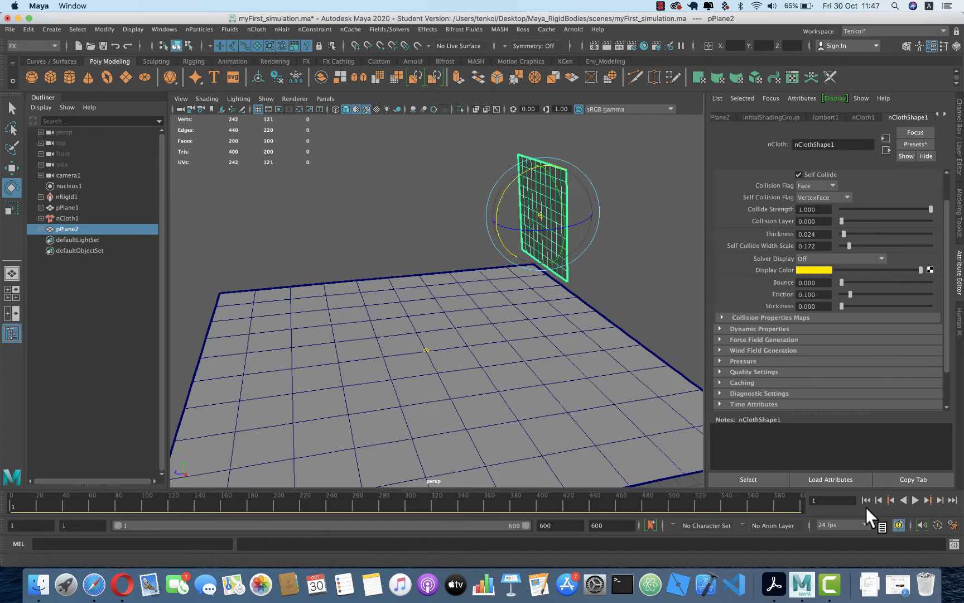
Play the cloth's fall to frame 80, keeping Self Collision Flag at VertexFace
left_click(913, 500)
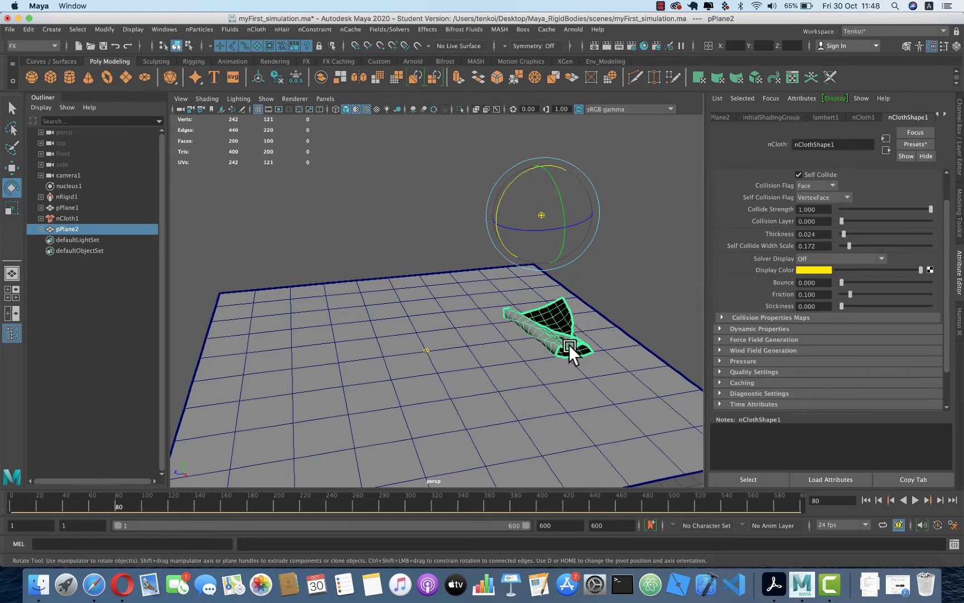
left_click(846, 196)
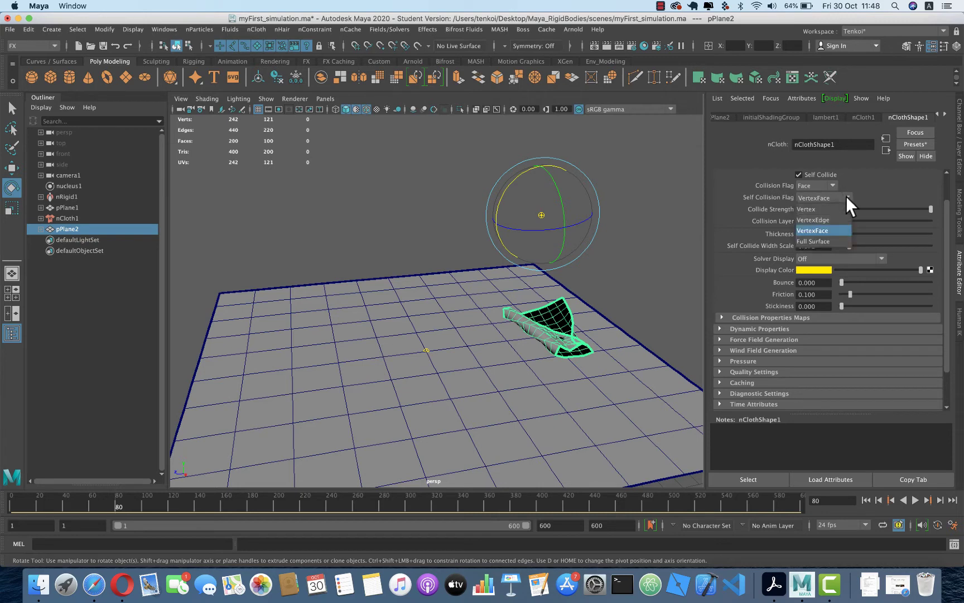
left_click(839, 230)
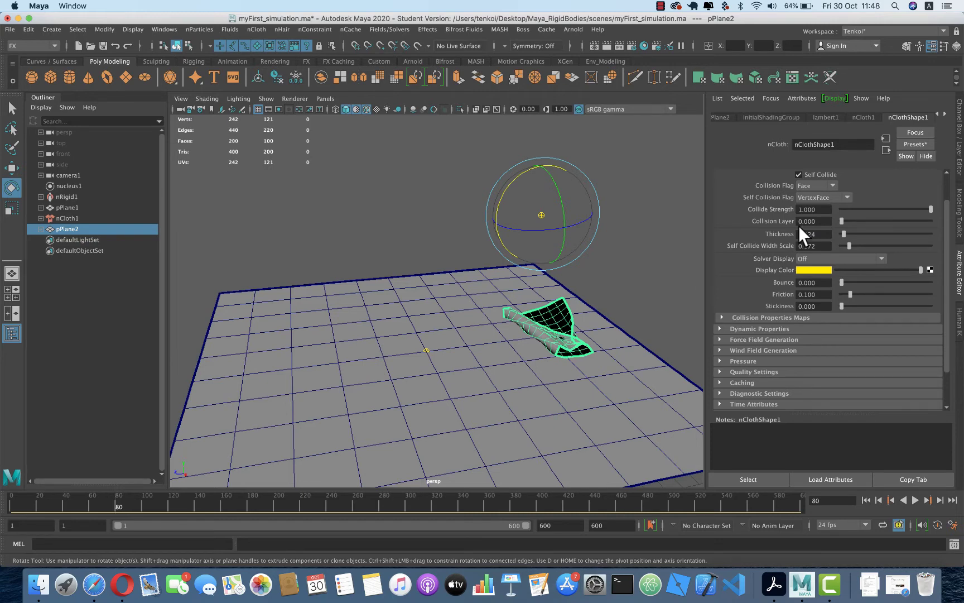
Set Self Collision Flag to Vertex and Solver Display to Self Collision Thickness, then rewind
left_click(838, 196)
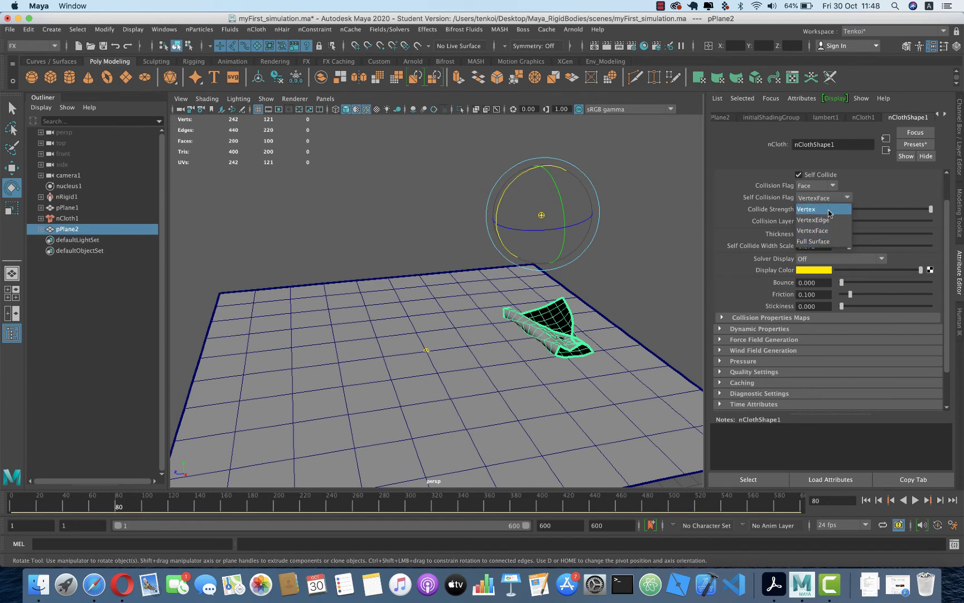
left_click(827, 209)
left_click(829, 256)
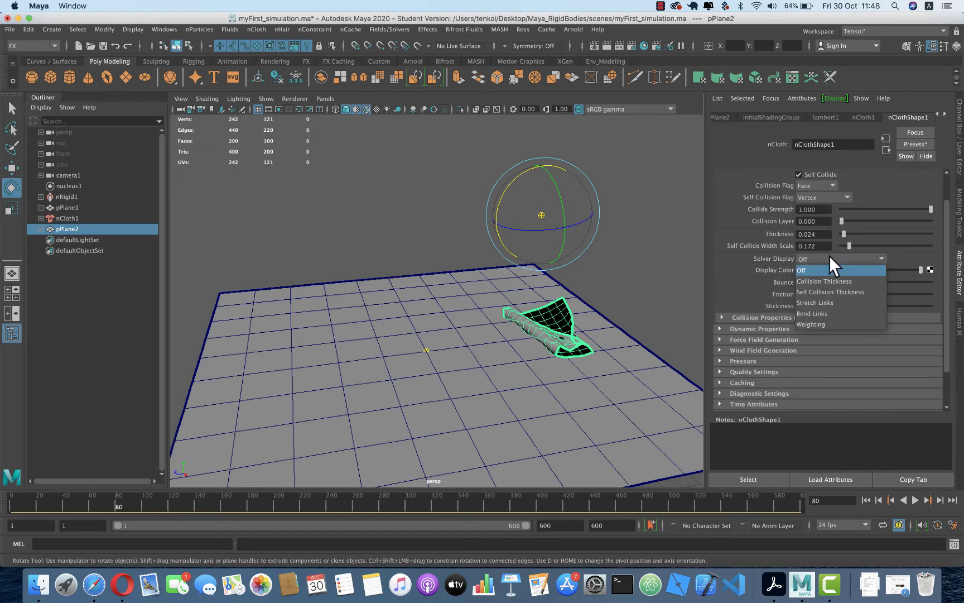
left_click(820, 292)
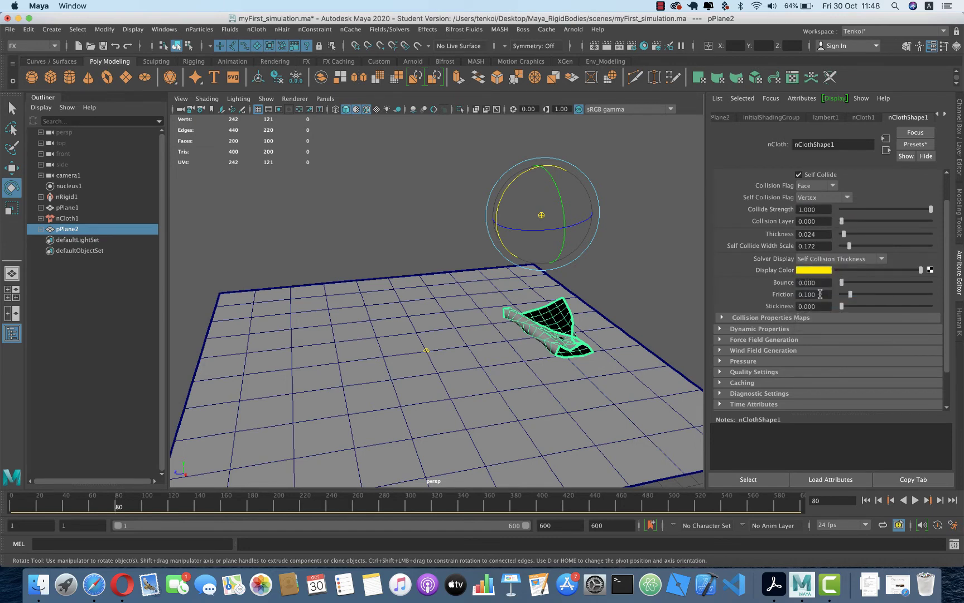
left_click(866, 499)
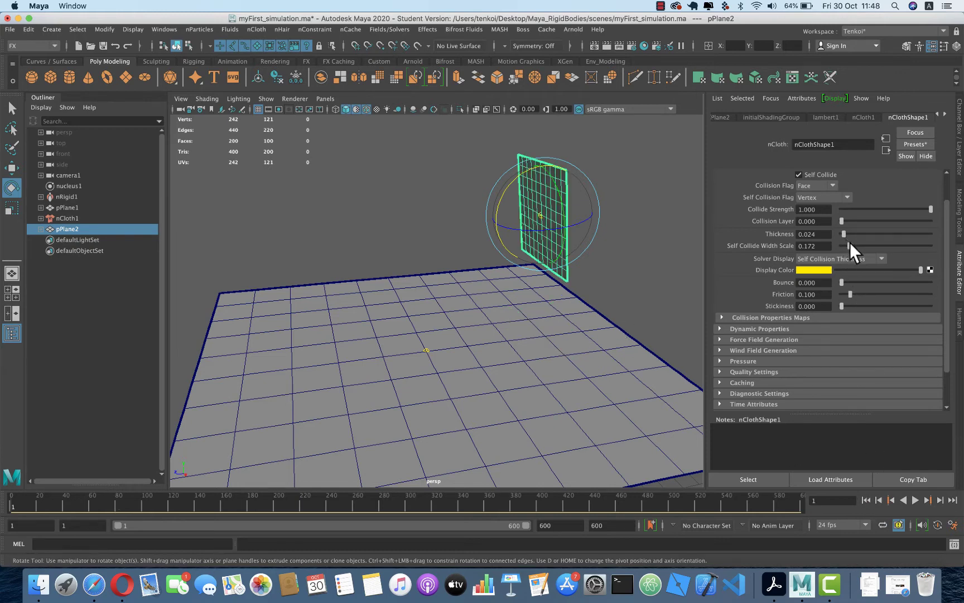
Raise Self Collide Width Scale to about 2.000 and Thickness to 0.122
left_click_drag(849, 244, 856, 243)
mouse_move(480, 272)
left_mouse_down("alt")
mouse_move(535, 266)
mouse_move(492, 266)
left_mouse_up("alt")
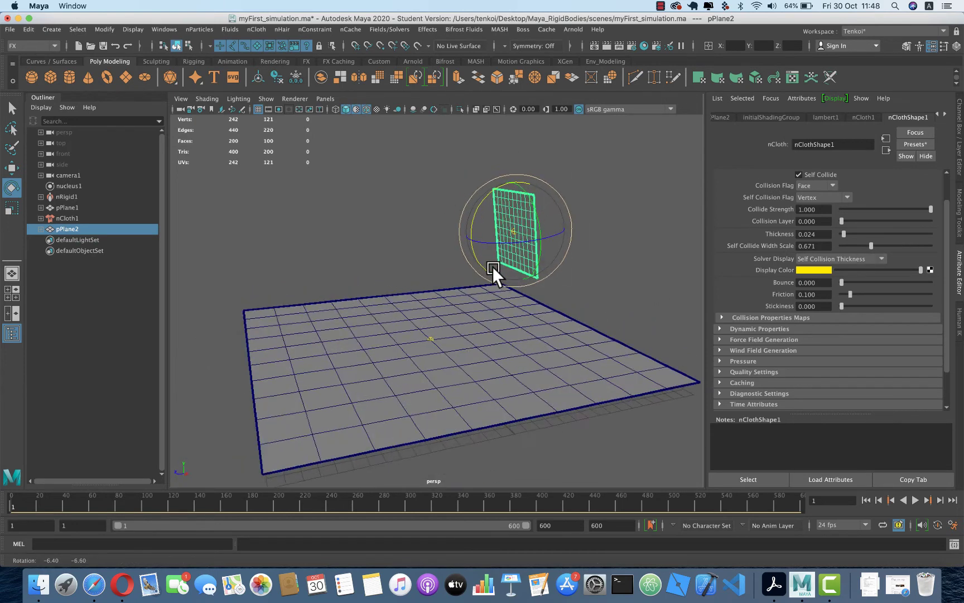
left_click_drag(609, 234, 785, 247, "alt")
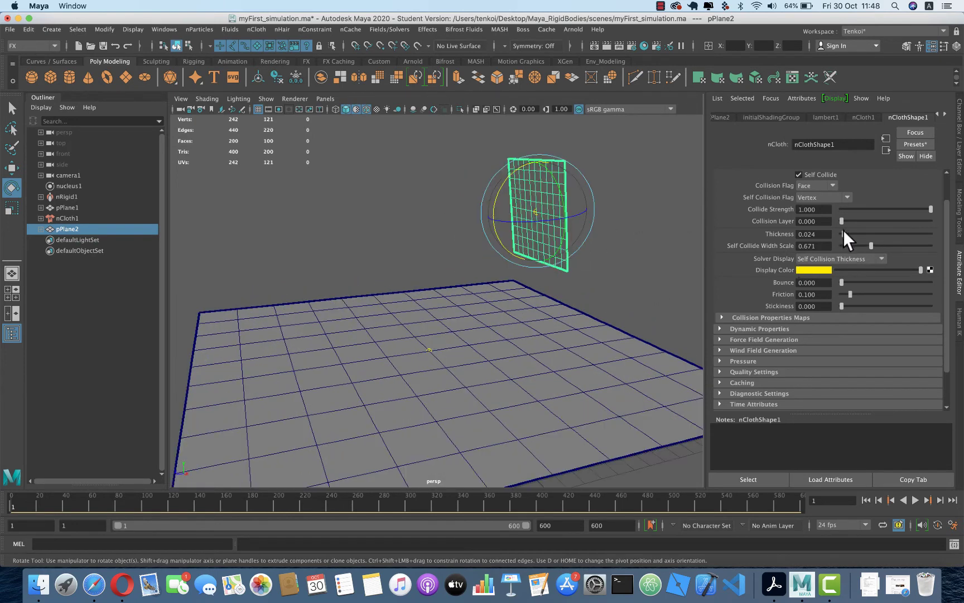
mouse_move(871, 245)
left_mouse_down()
mouse_move(942, 240)
mouse_move(863, 242)
mouse_move(954, 243)
left_mouse_up()
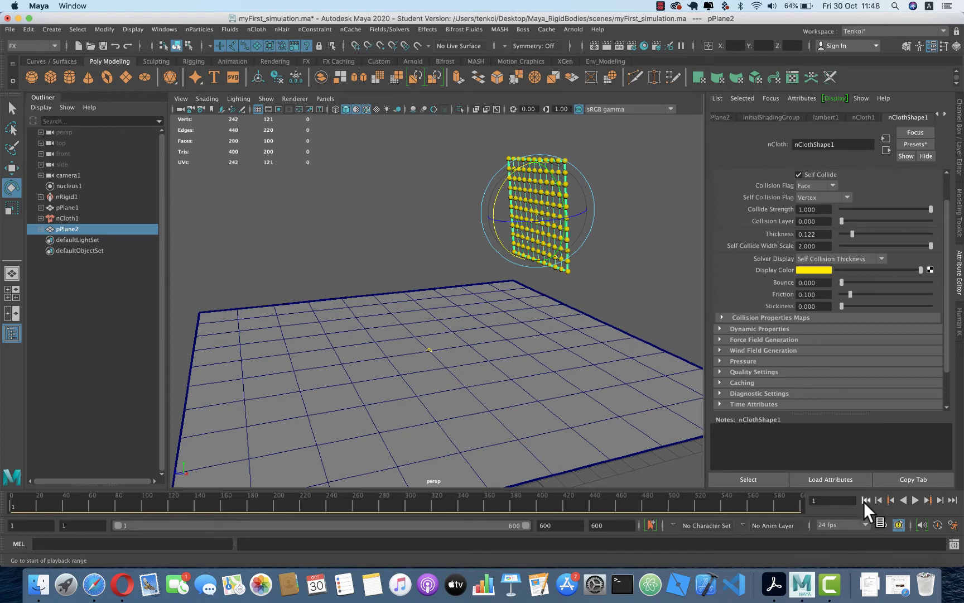
Replay the cloth's fall from the start and stop at frame 91
left_click(913, 497)
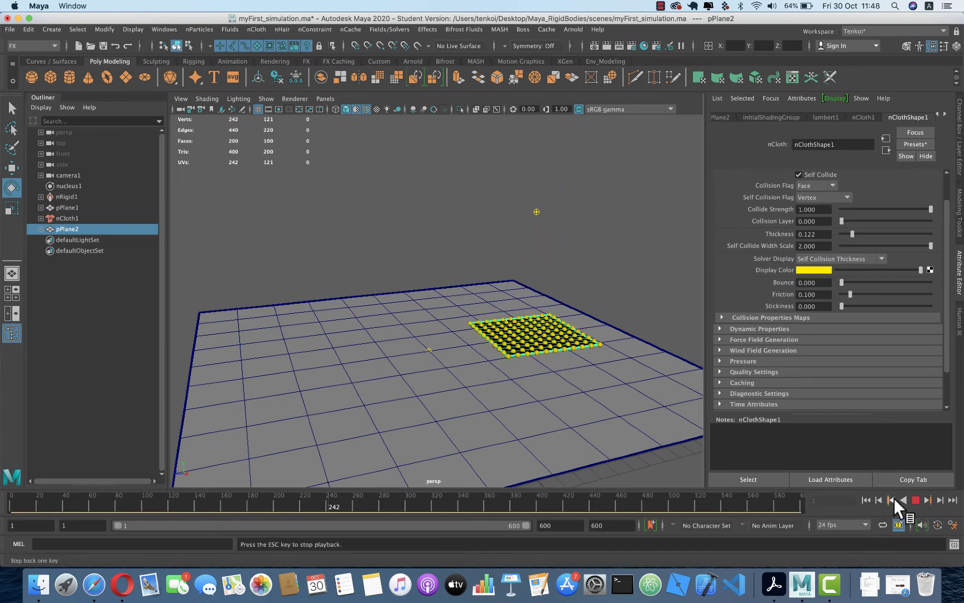
left_click(867, 499)
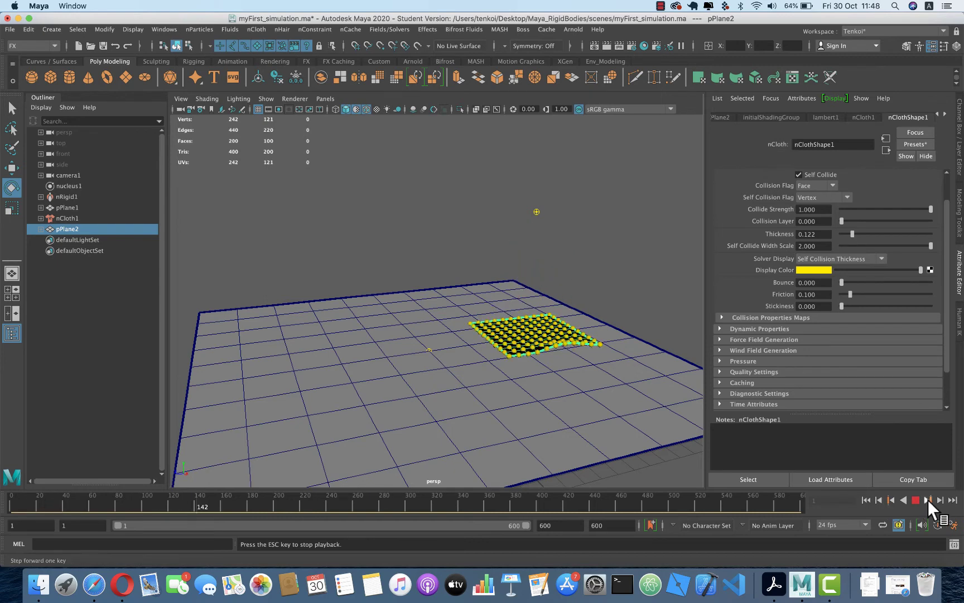
left_click(864, 498)
left_click(916, 501)
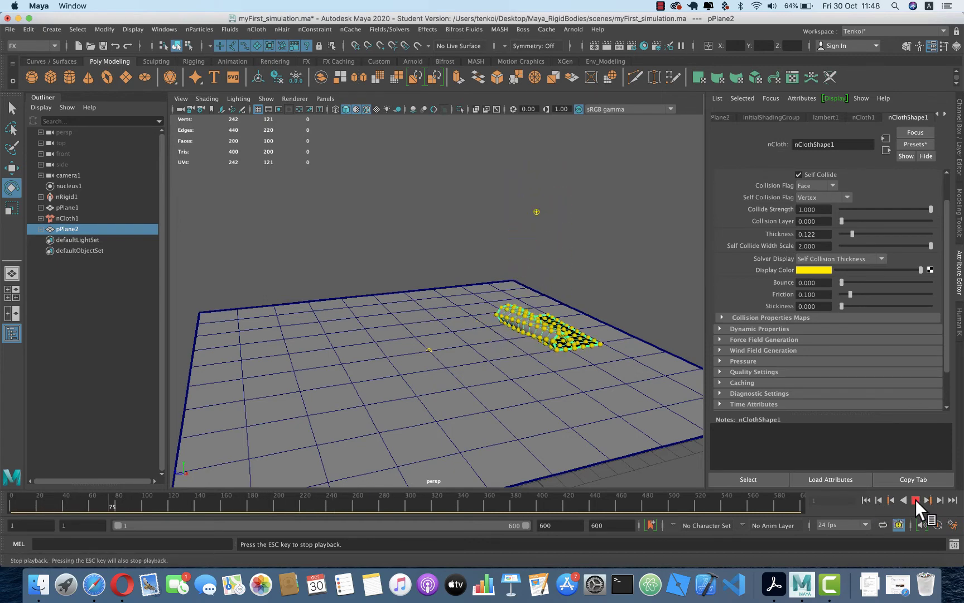
key("e")
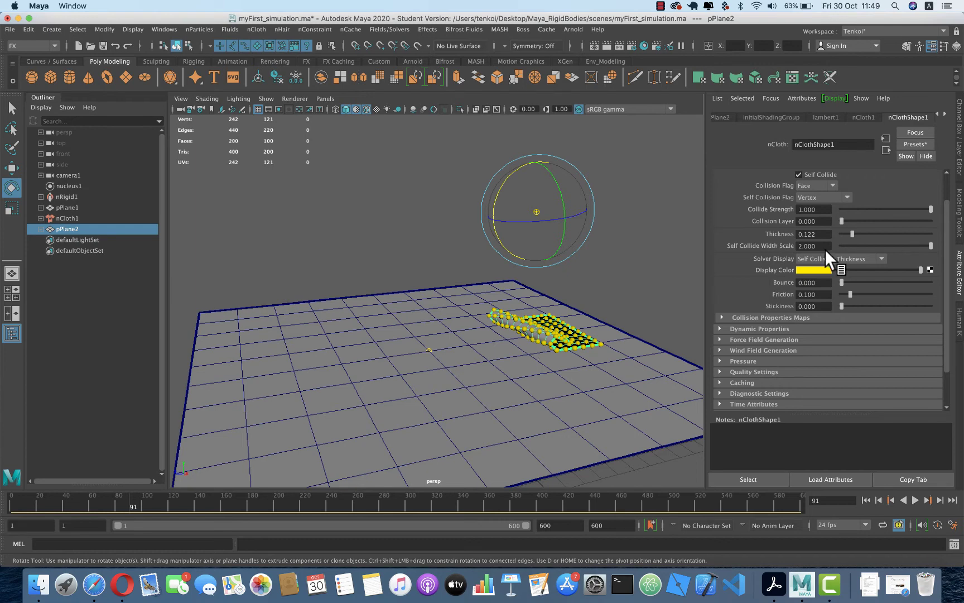
Switch Self Collision Flag to VertexEdge, rewind to frame 1, and lower Self Collide Width Scale to 0.111
left_click(815, 197)
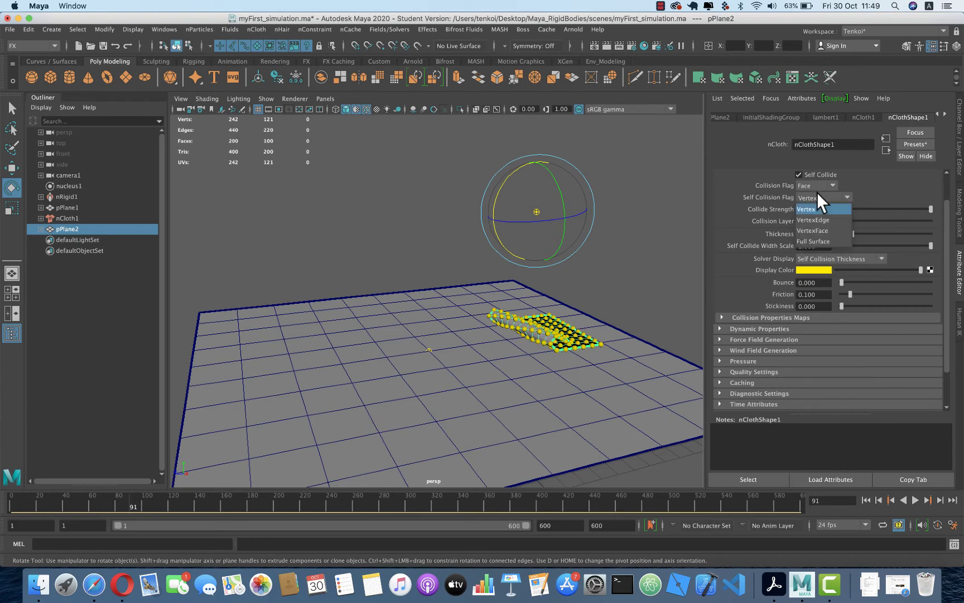
left_click(815, 220)
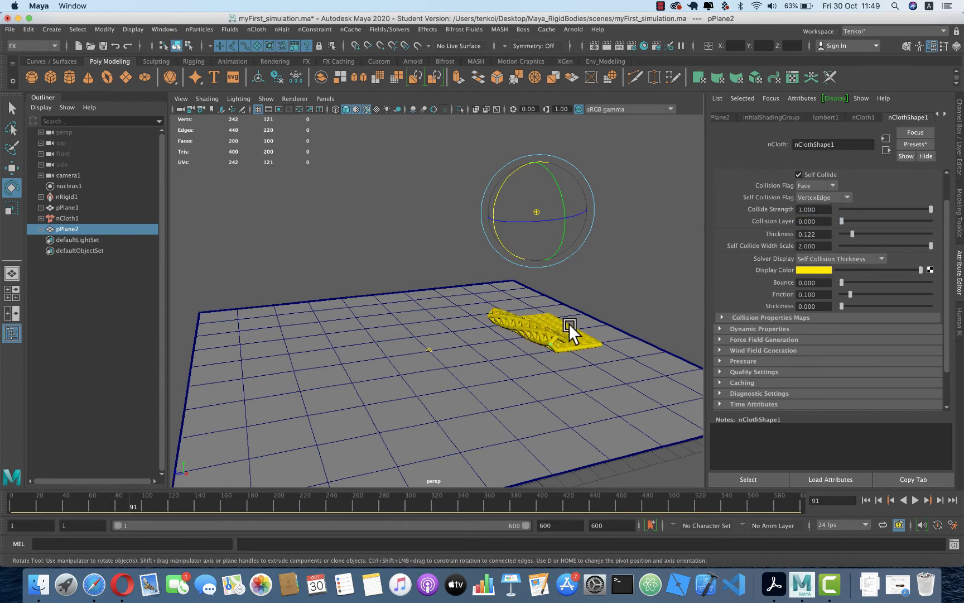
left_click(864, 498)
scroll(583, 244, "up", 3)
mouse_move(585, 244)
left_mouse_down("alt")
mouse_move(550, 198)
mouse_move(492, 244)
mouse_move(463, 149)
left_mouse_up("alt")
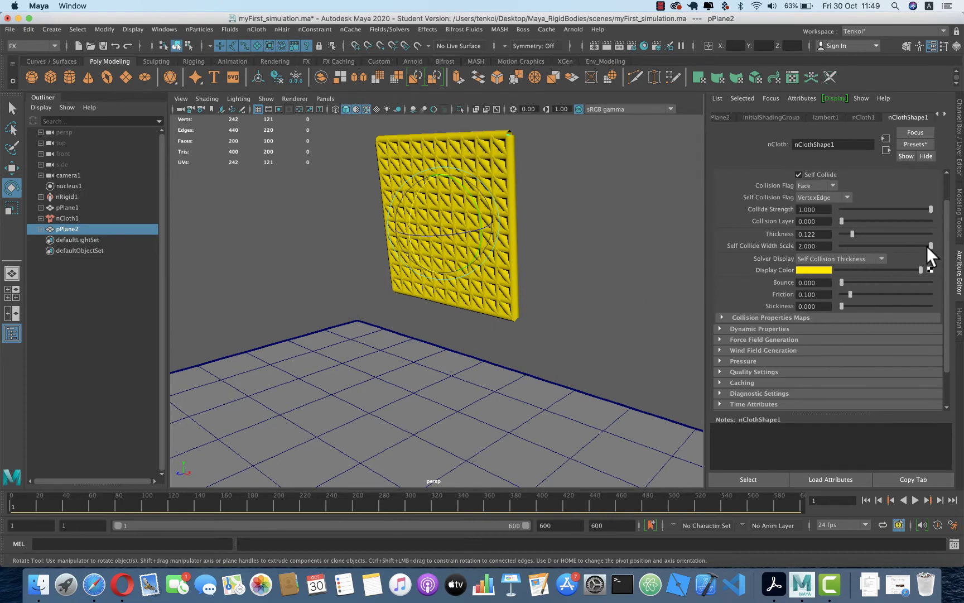
left_click_drag(929, 244, 847, 246)
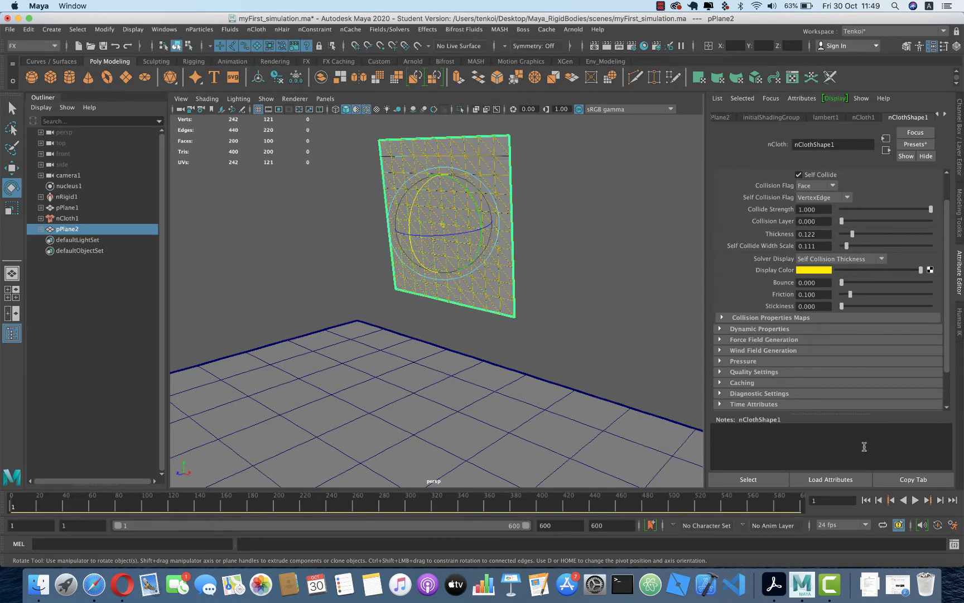
Test the fall, then tune the Self Collide Width Scale to 0.769
left_click(915, 499)
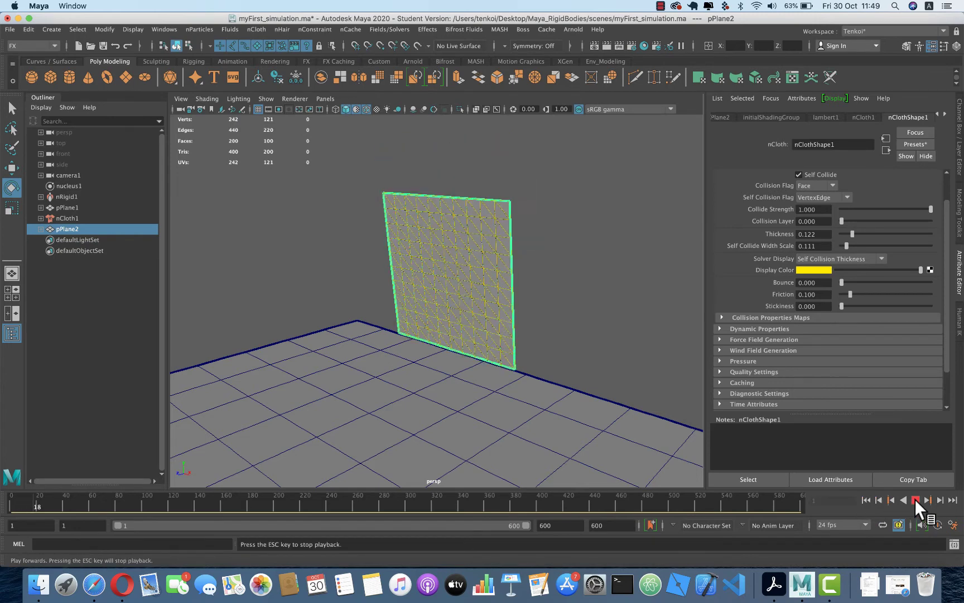
left_click(915, 499)
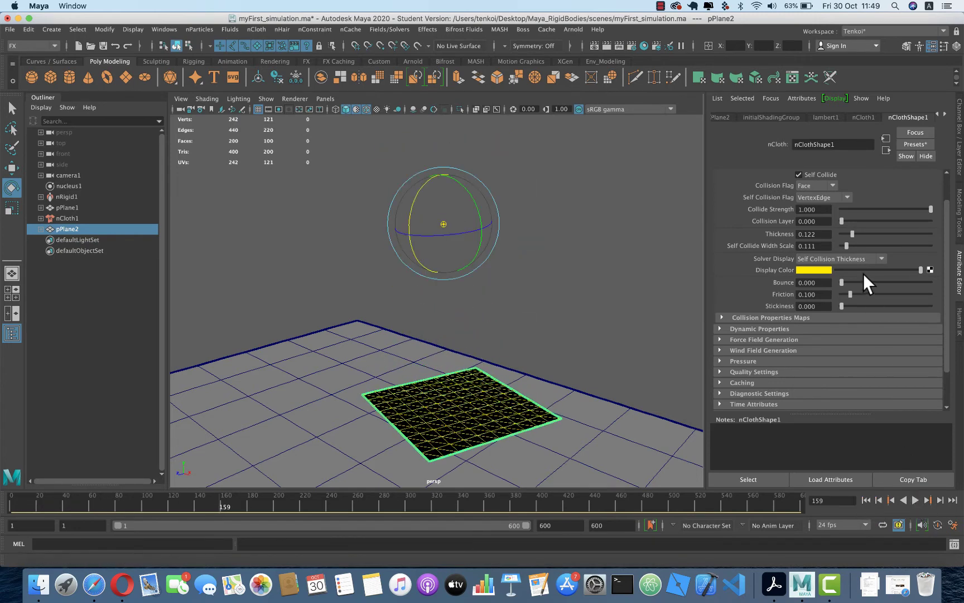
left_click_drag(848, 246, 850, 246)
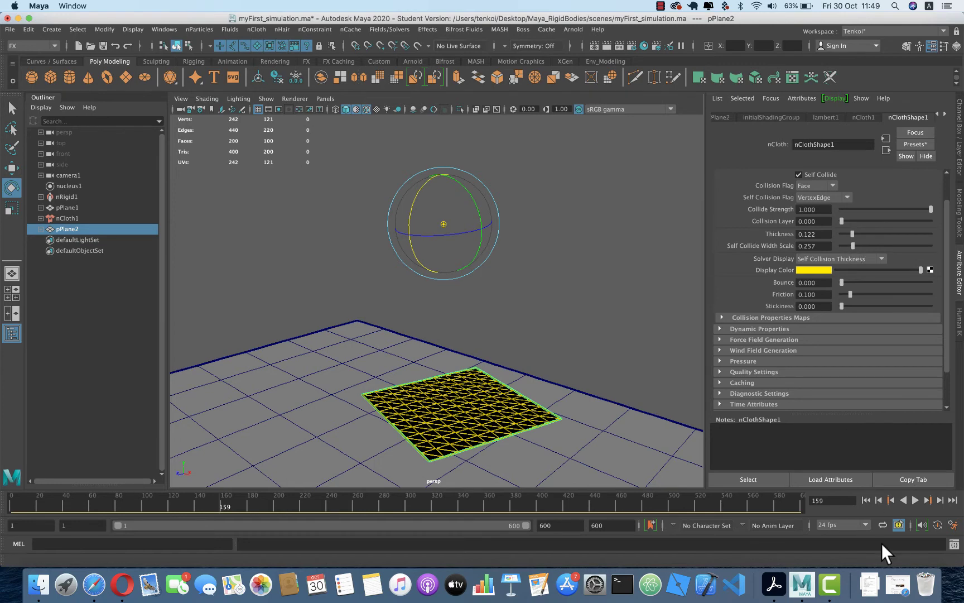
left_click(866, 500)
left_click_drag(854, 246, 930, 245)
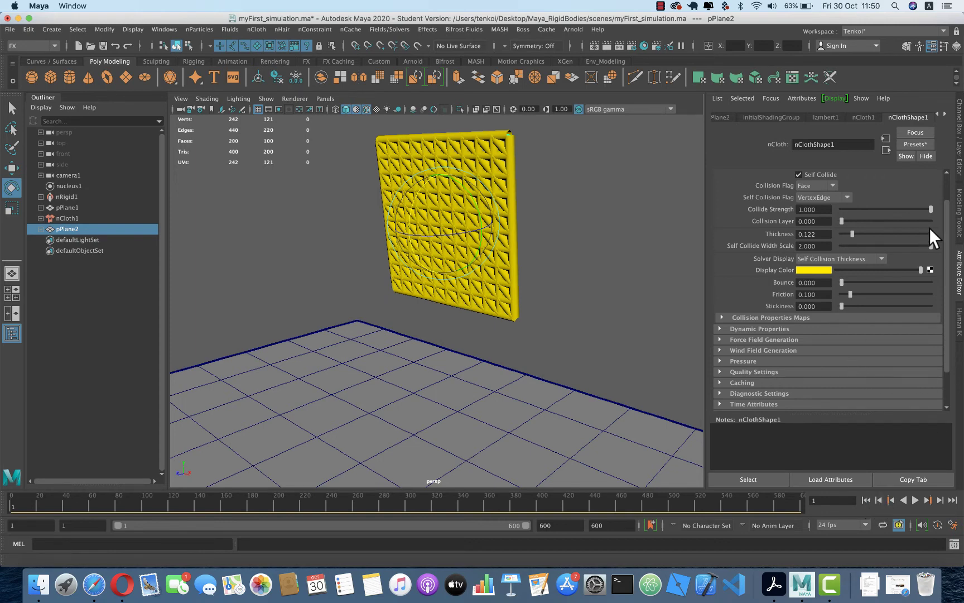
left_click_drag(930, 244, 872, 242)
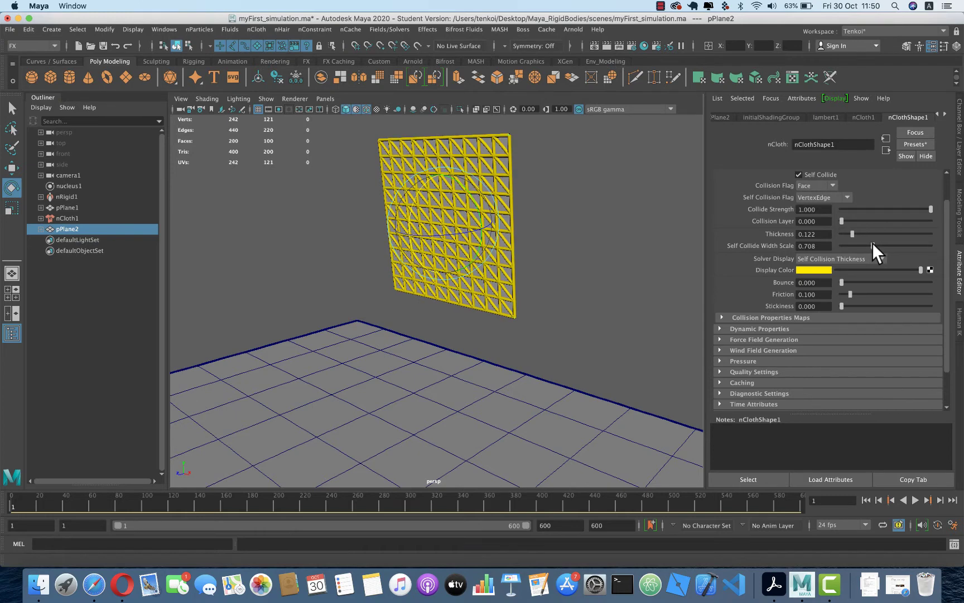
Replay the cloth collapse and turn the Solver Display off
left_click(915, 499)
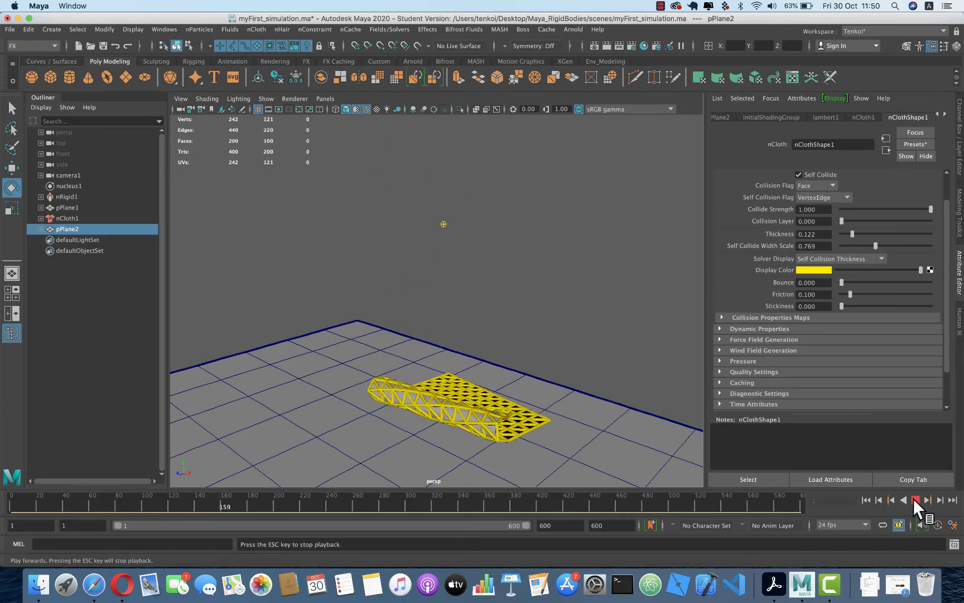
left_click(914, 499)
left_click(822, 258)
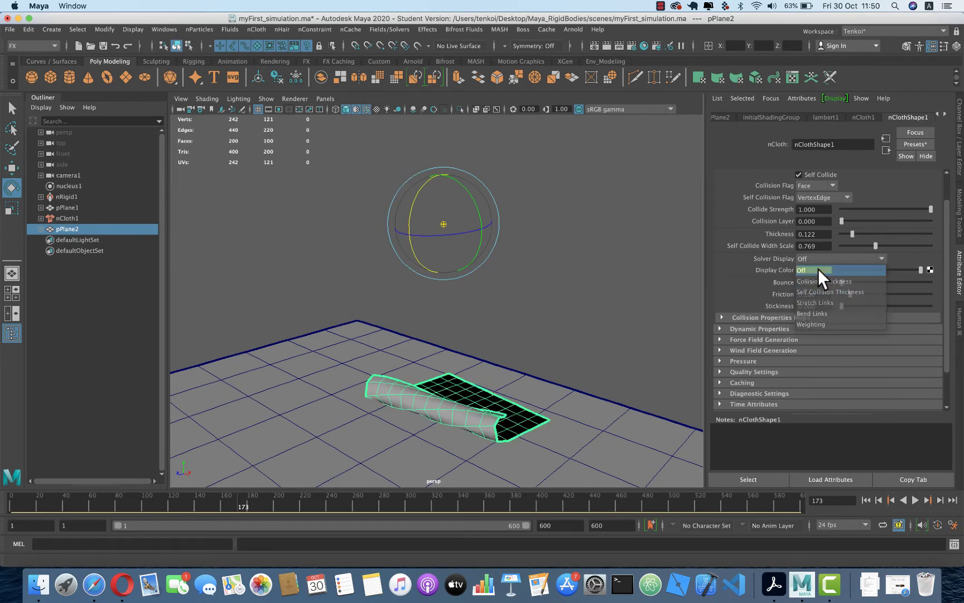
Replay the cloth from frame 1 until it settles flat on the ground, then zoom out
left_click(866, 500)
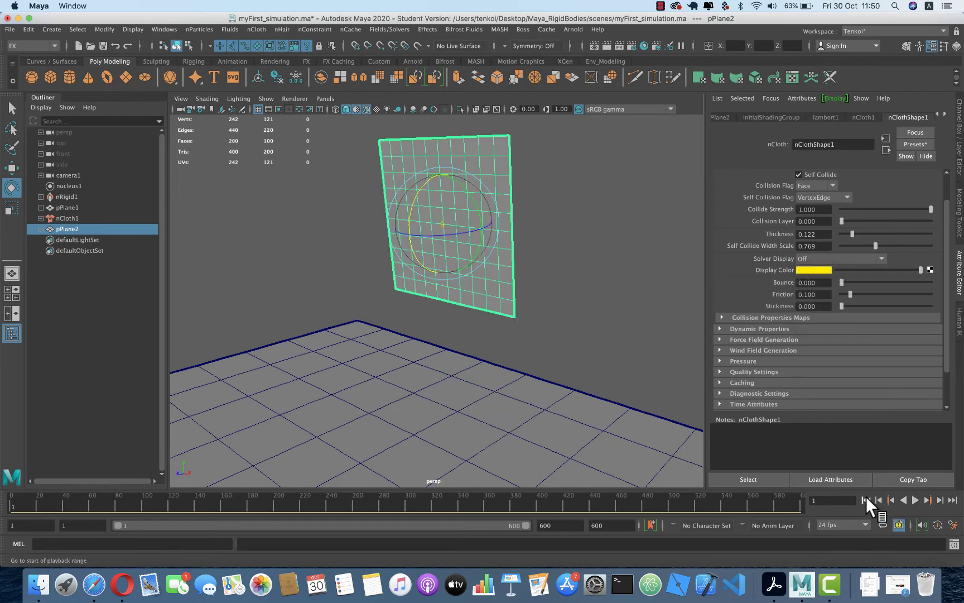
left_click(914, 500)
left_click(913, 500)
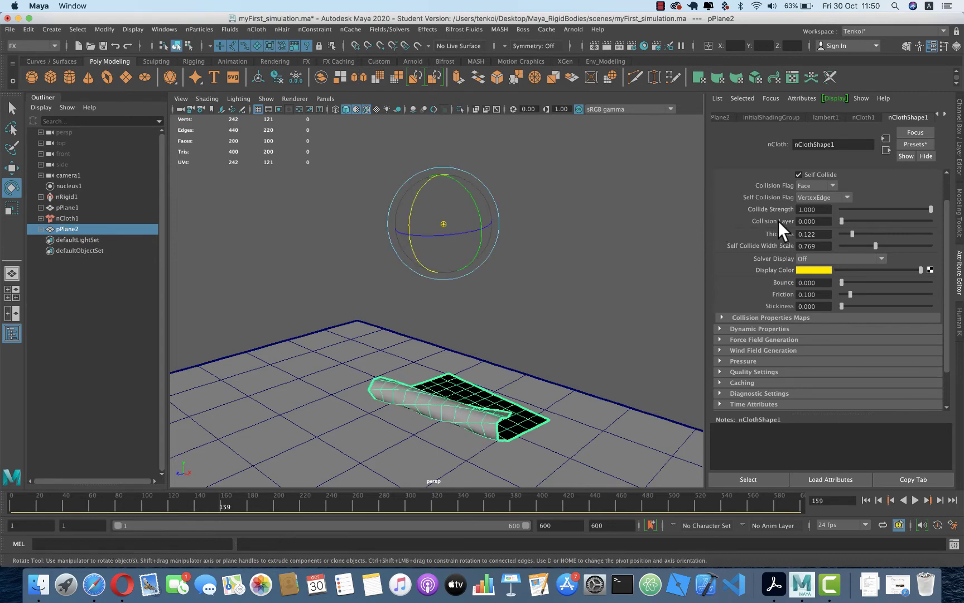
scroll(793, 219, "up", 2)
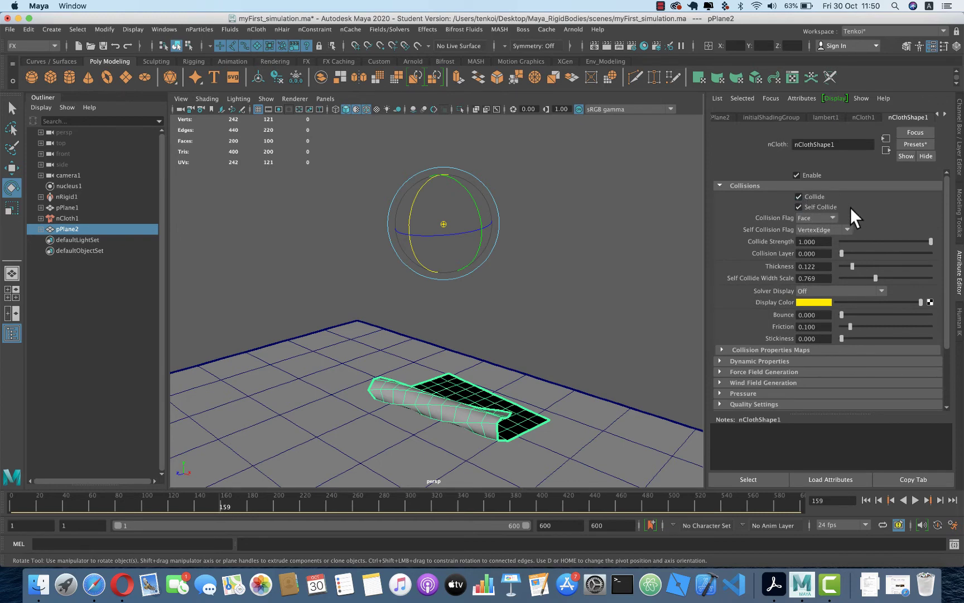
scroll(400, 286, "down", 5)
scroll(399, 286, "down", 5)
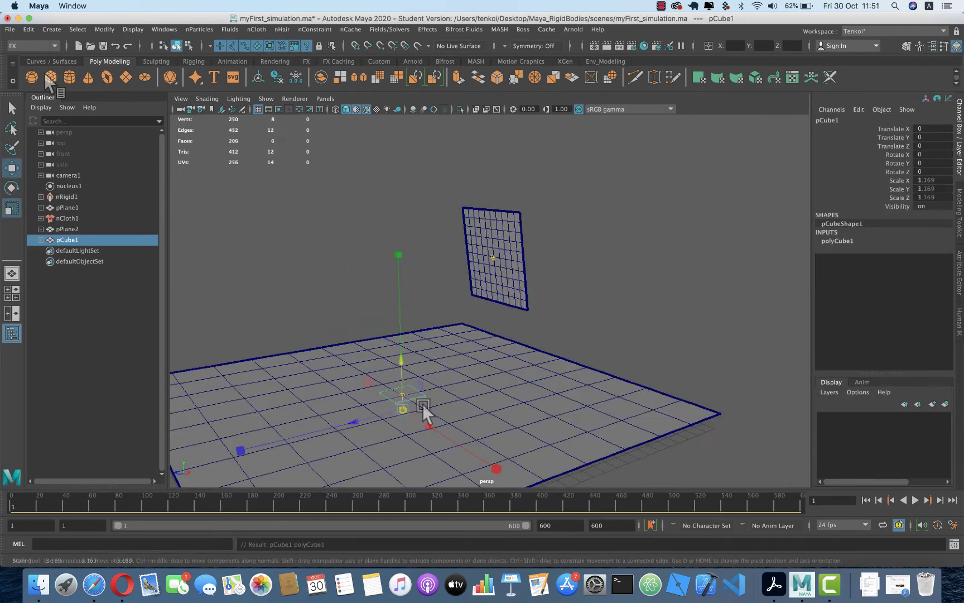
Scale the new cube about tenfold, raise it, and give it 13 subdivisions on each axis
left_click_drag(403, 410, 486, 404)
key("w")
left_click_drag(402, 362, 406, 245)
left_click_drag(363, 305, 276, 317)
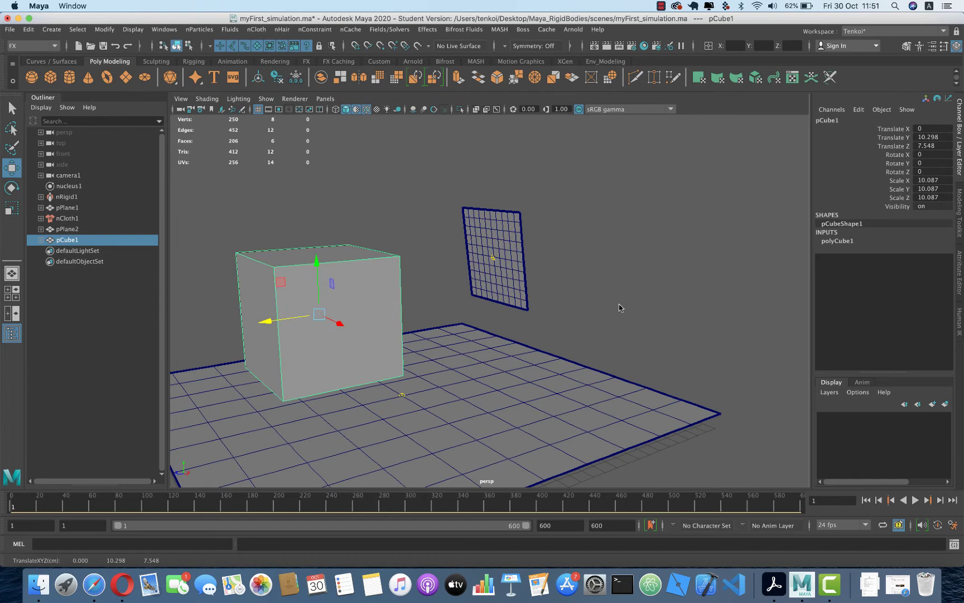
left_click(848, 243)
left_click_drag(925, 277, 926, 290)
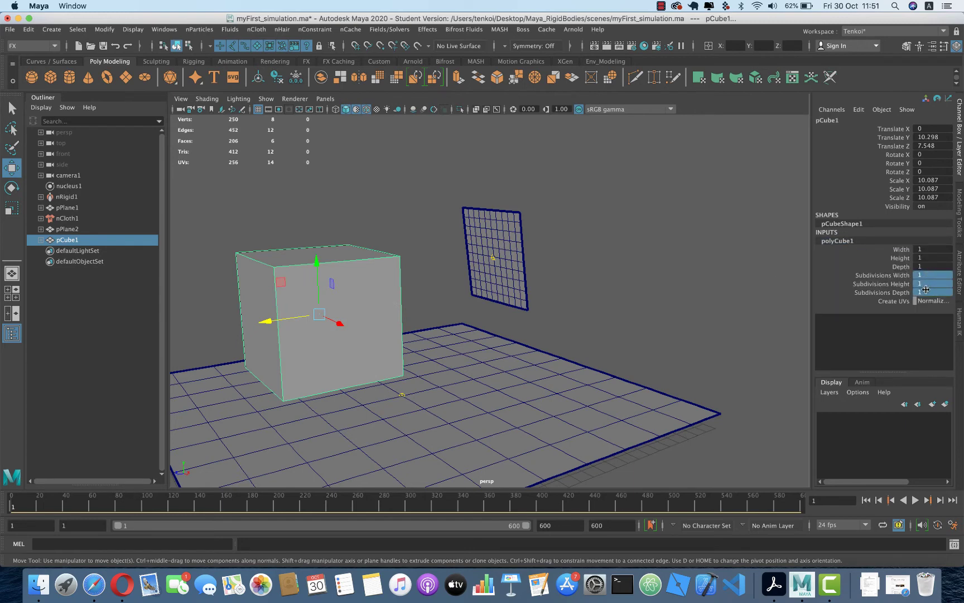
type("13")
key("Return")
Reselect the subdivided cube and convert it into nCloth
left_click(644, 277)
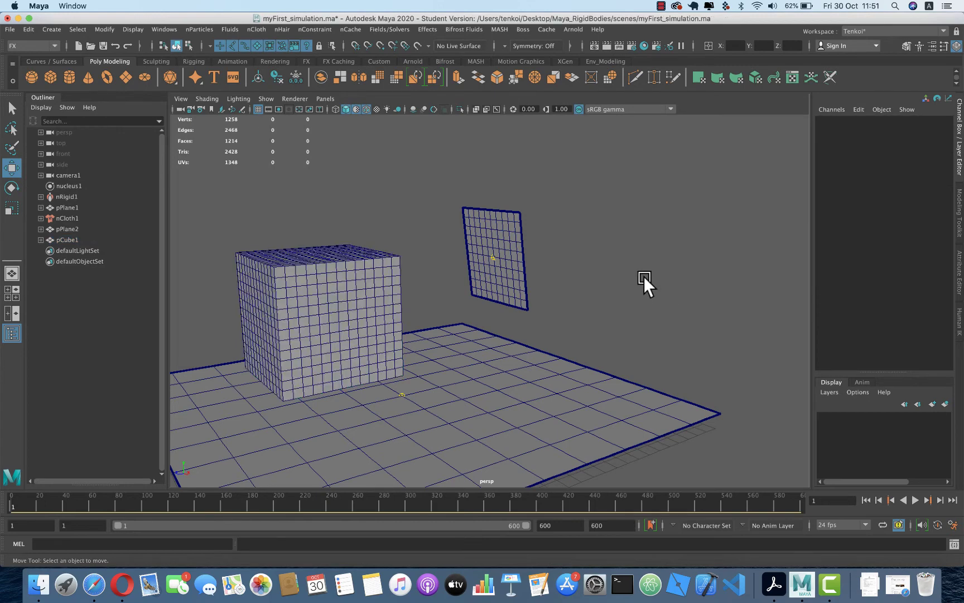
left_click(315, 307)
left_click_drag(71, 236, 289, 31)
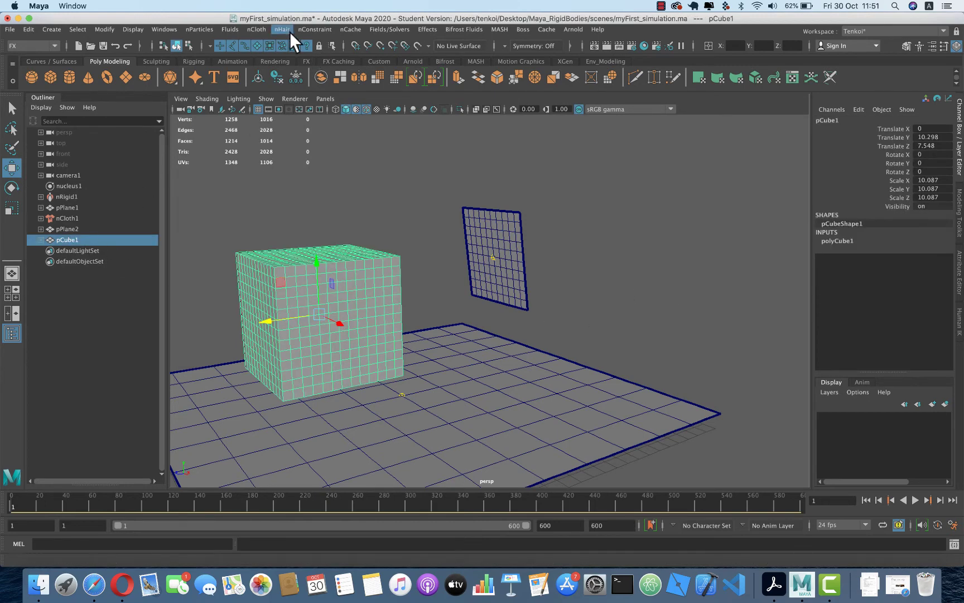
left_click(249, 27)
left_click(276, 63)
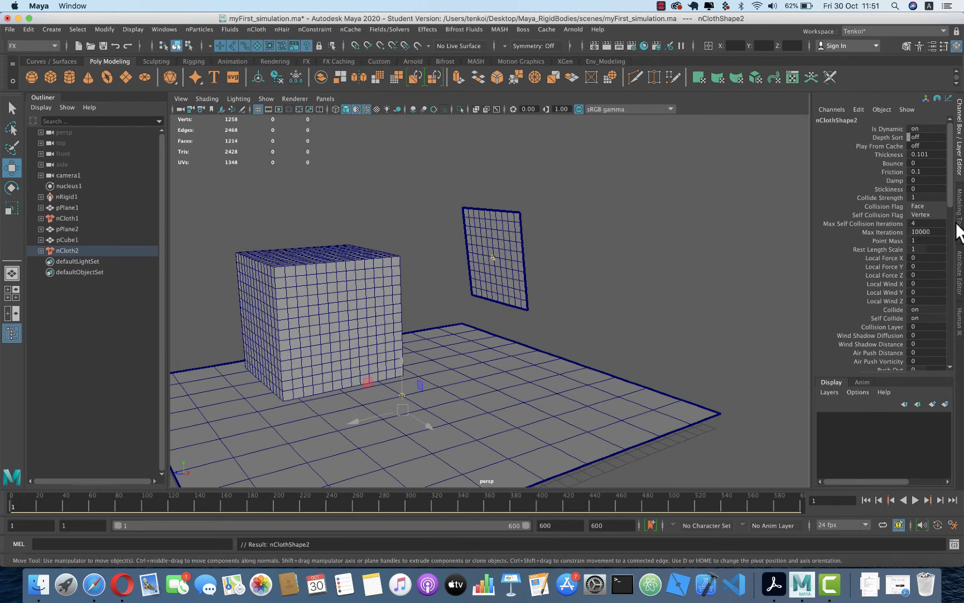
Raise the cloth cube higher, display Collision Thickness, and set Collision Flag to Vertex
left_click(959, 290)
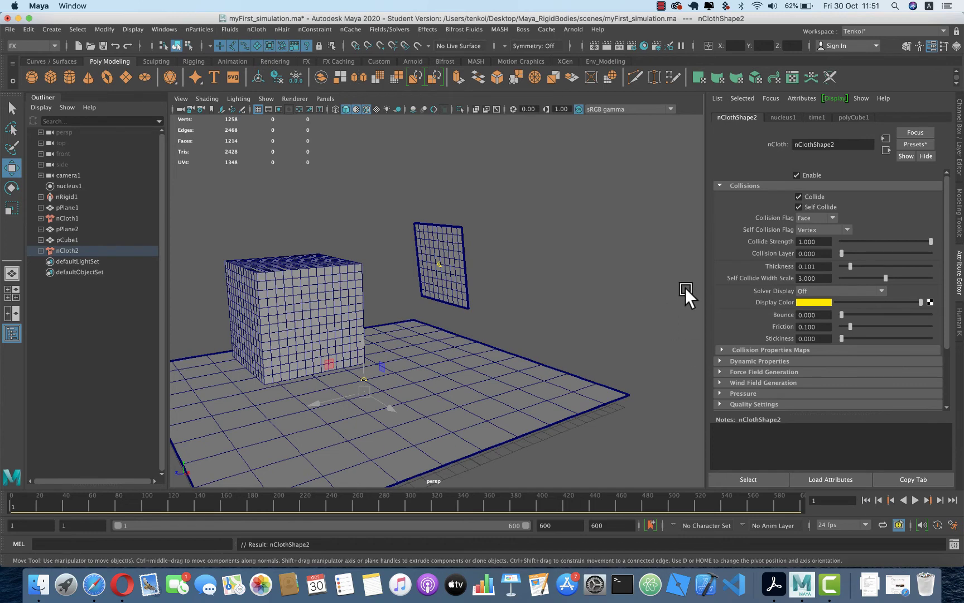
left_click(277, 229)
left_click(293, 297)
left_click_drag(294, 287, 294, 209)
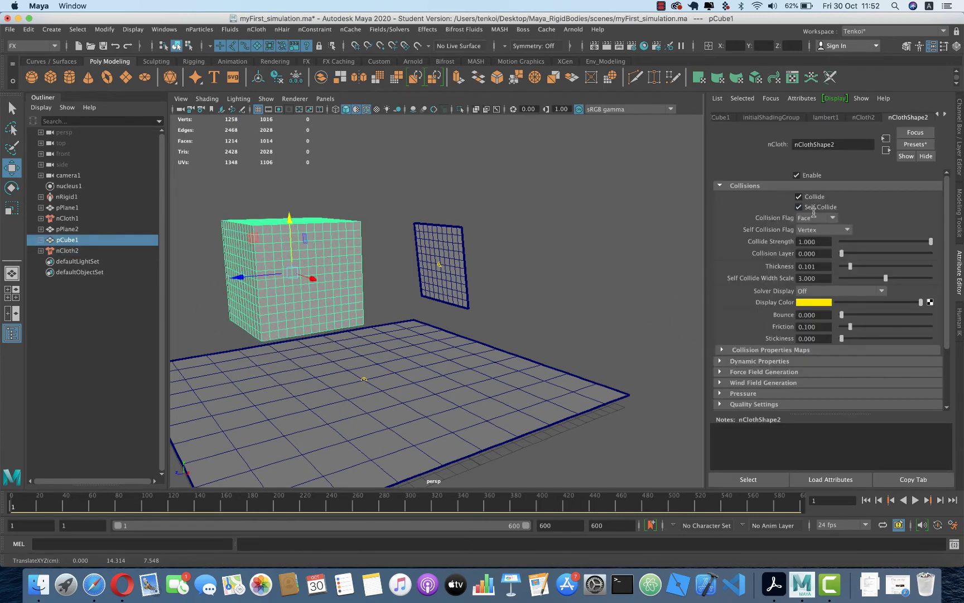
left_click(828, 293)
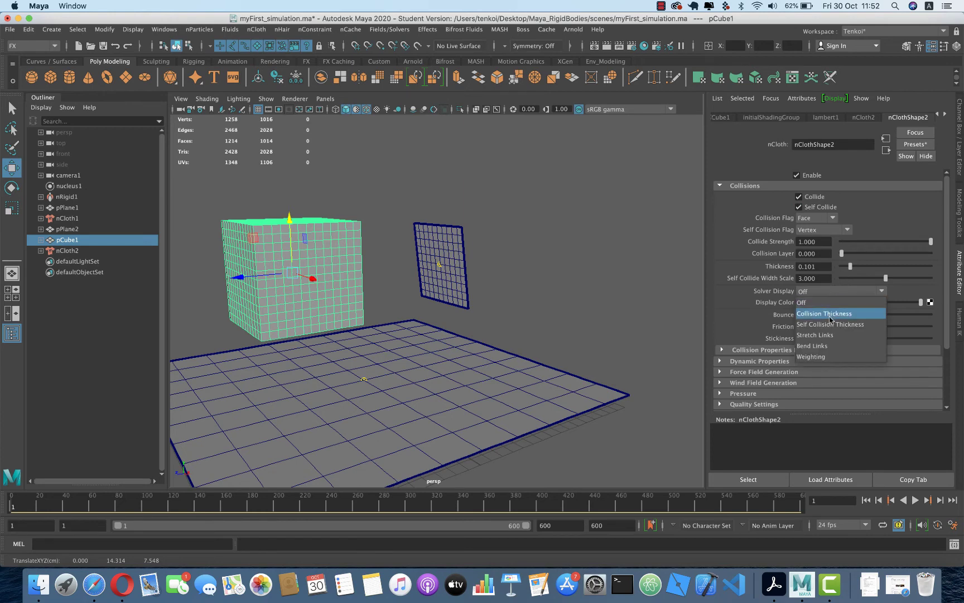
left_click(832, 315)
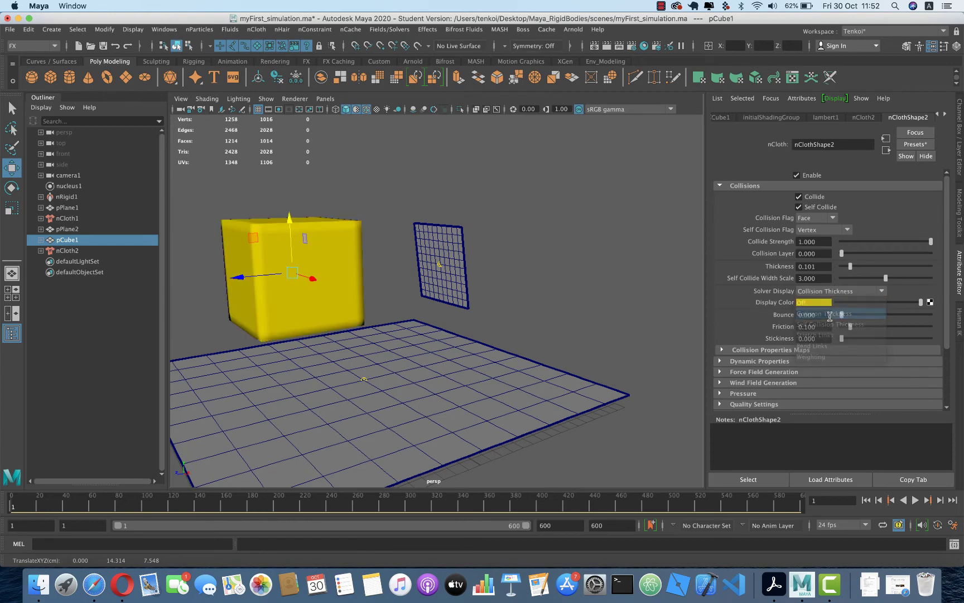
left_click(831, 216)
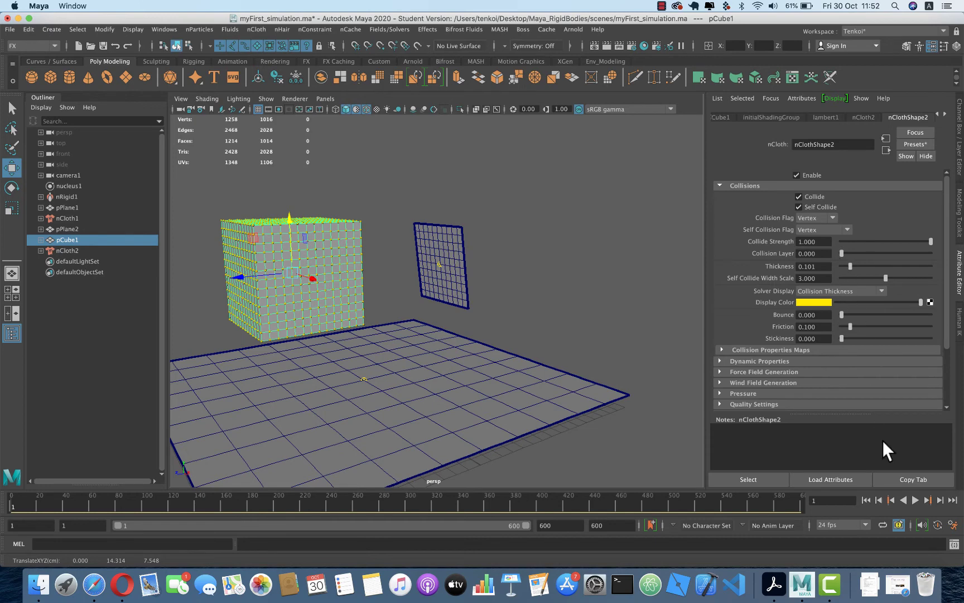
Simulate the cube collapsing to frame 140 and view the heap at eye level
left_click(914, 499)
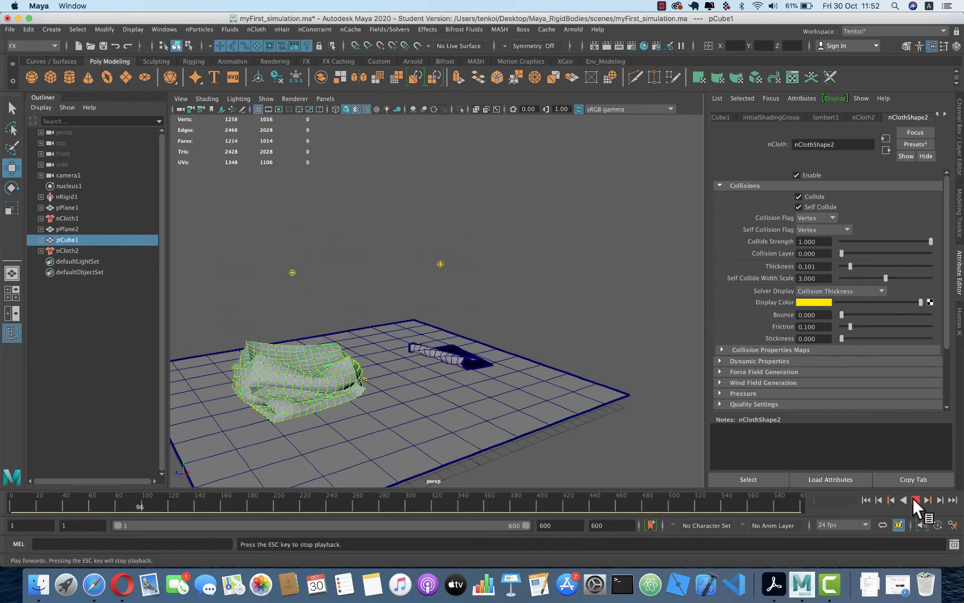
left_click(914, 499)
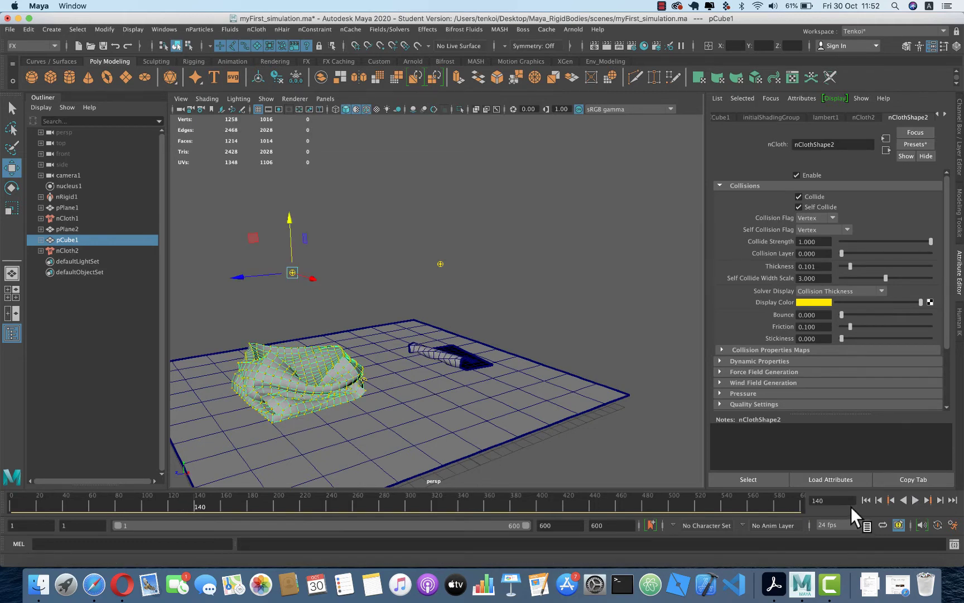
scroll(316, 438, "up", 2)
mouse_move(316, 436)
left_mouse_down("alt")
mouse_move(374, 346)
mouse_move(417, 339)
mouse_move(399, 331)
mouse_move(475, 334)
mouse_move(426, 337)
left_mouse_up("alt")
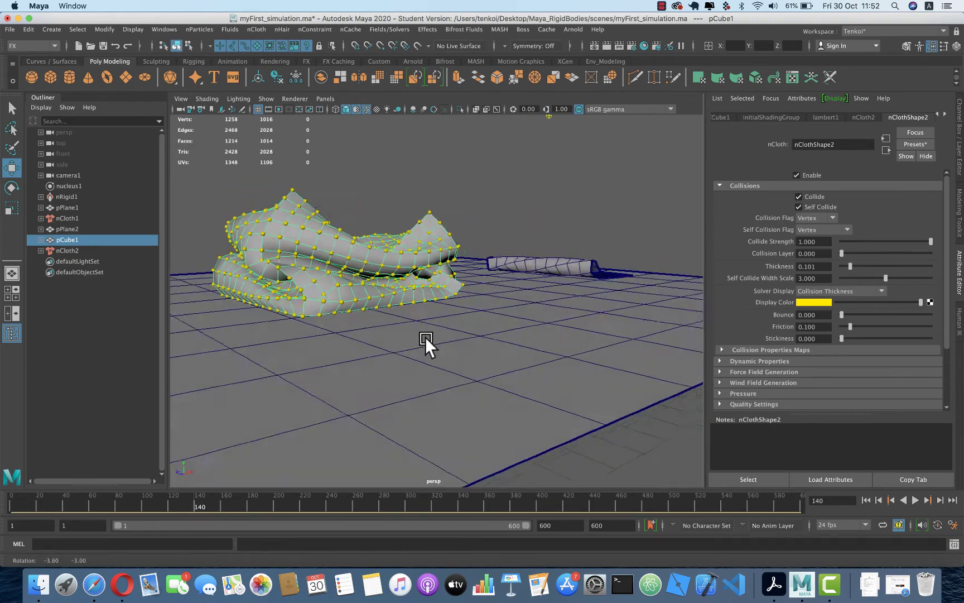
Set Self Collision Flag to VertexEdge, rewind, and display Self Collision Thickness
left_click(836, 229)
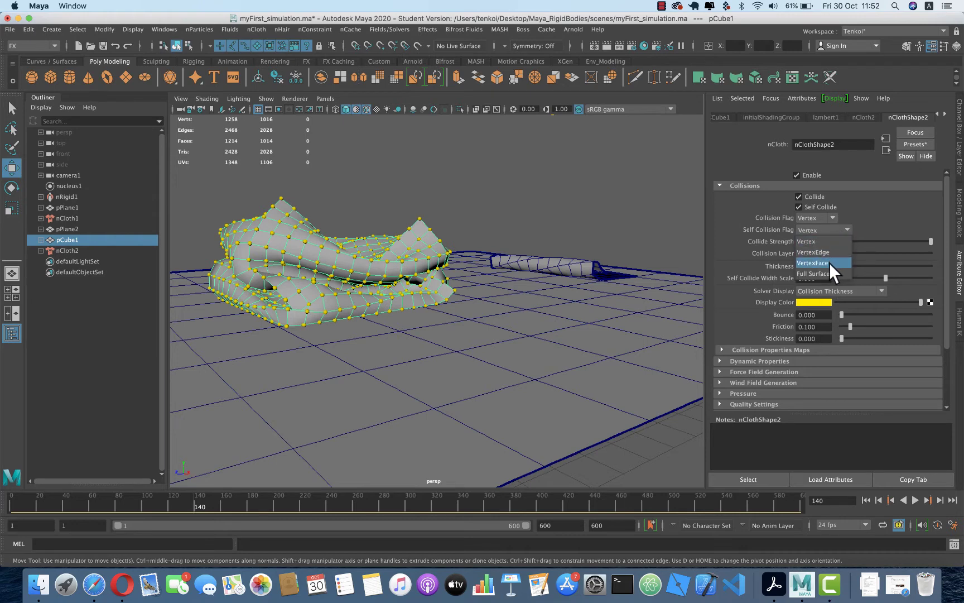
left_click(830, 252)
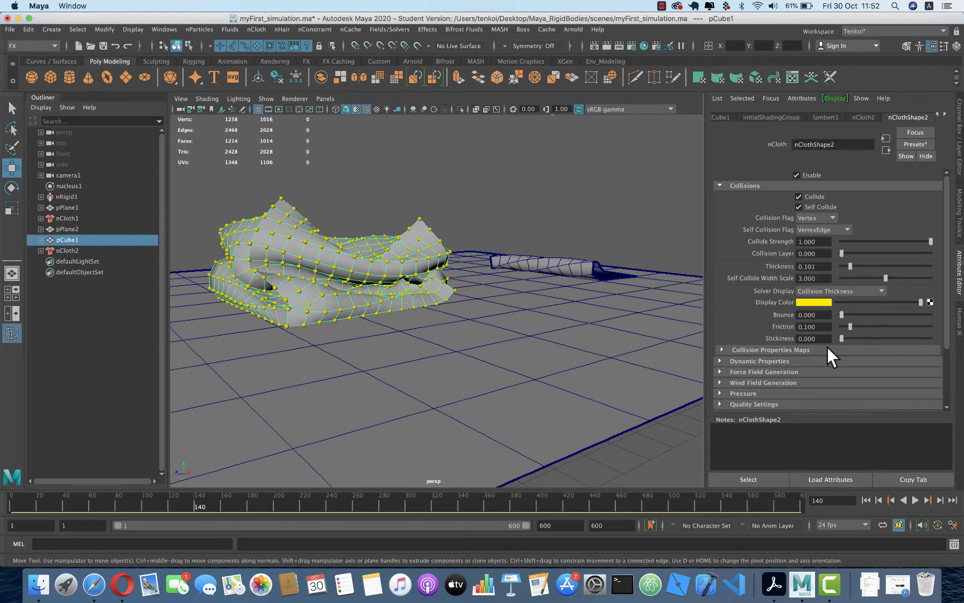
left_click(866, 500)
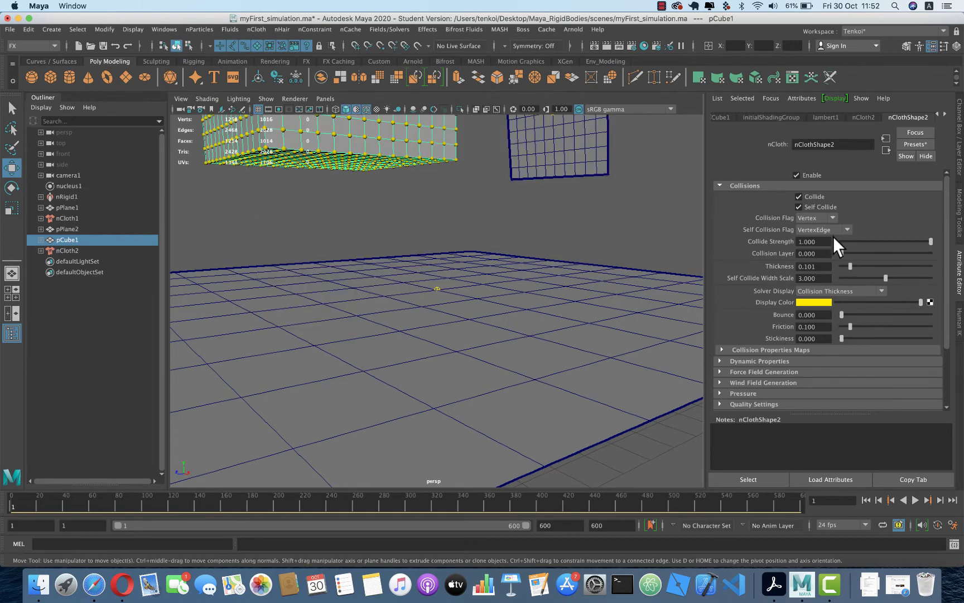
left_click(827, 290)
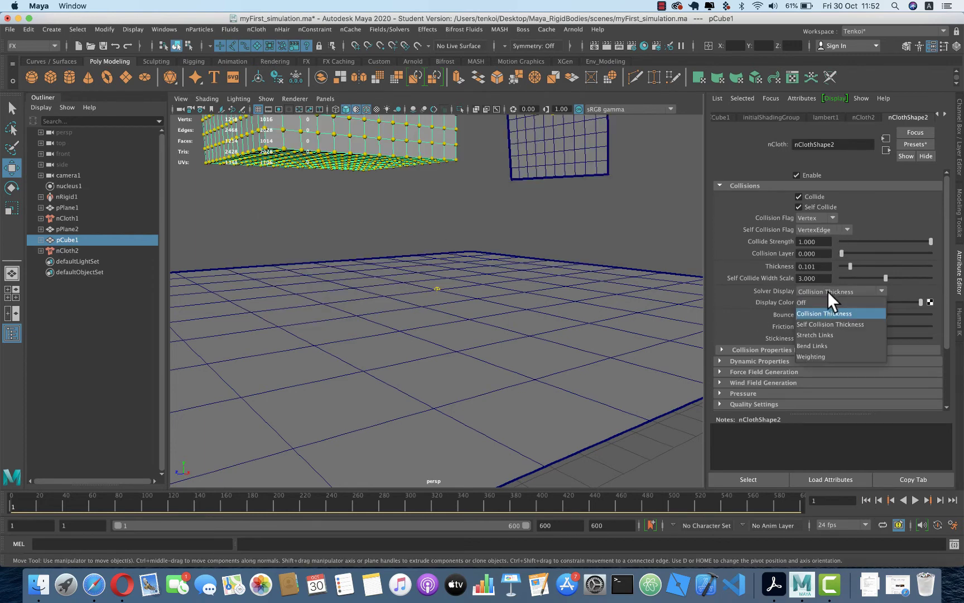
left_click(823, 325)
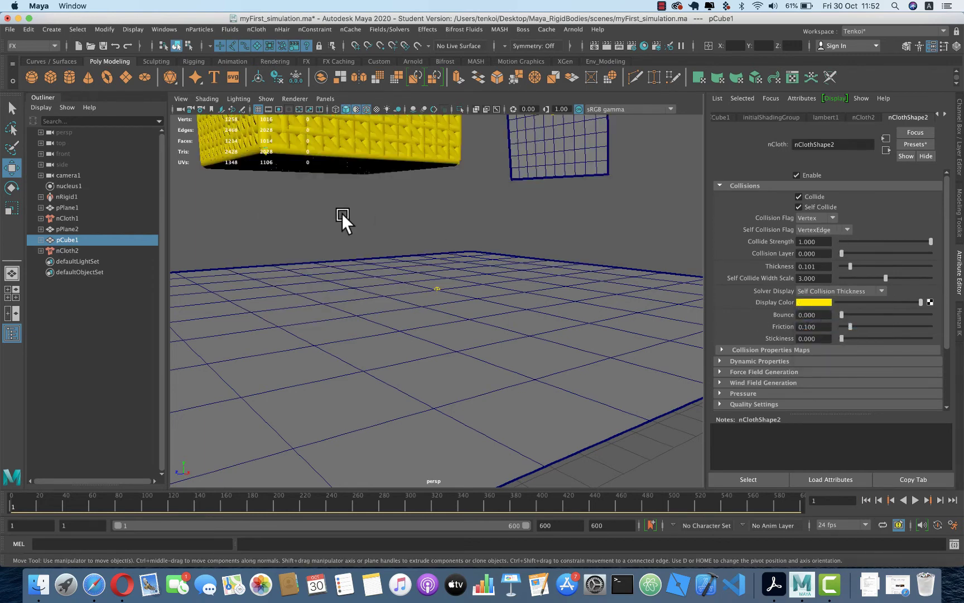
Orbit around the yellow cube and lower Self Collide Width Scale from 3 to 0.696
scroll(352, 226, "down", 3)
mouse_move(353, 225)
left_mouse_down("alt")
mouse_move(372, 180)
mouse_move(389, 231)
left_mouse_up("alt")
scroll(389, 171, "up", 4)
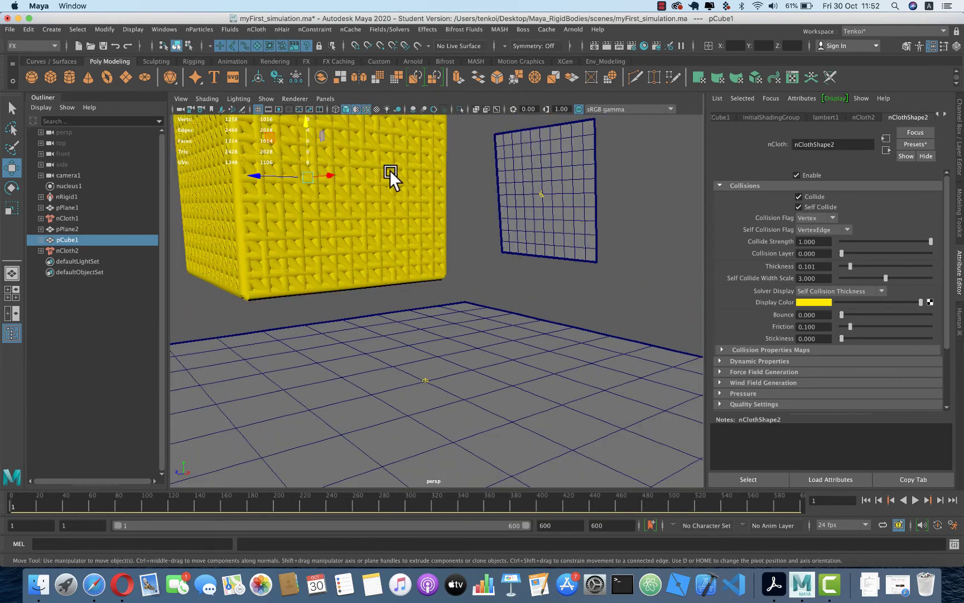
scroll(389, 170, "down", 3)
mouse_move(390, 171)
left_mouse_down("alt")
mouse_move(482, 294)
mouse_move(459, 291)
mouse_move(470, 276)
left_mouse_up("alt")
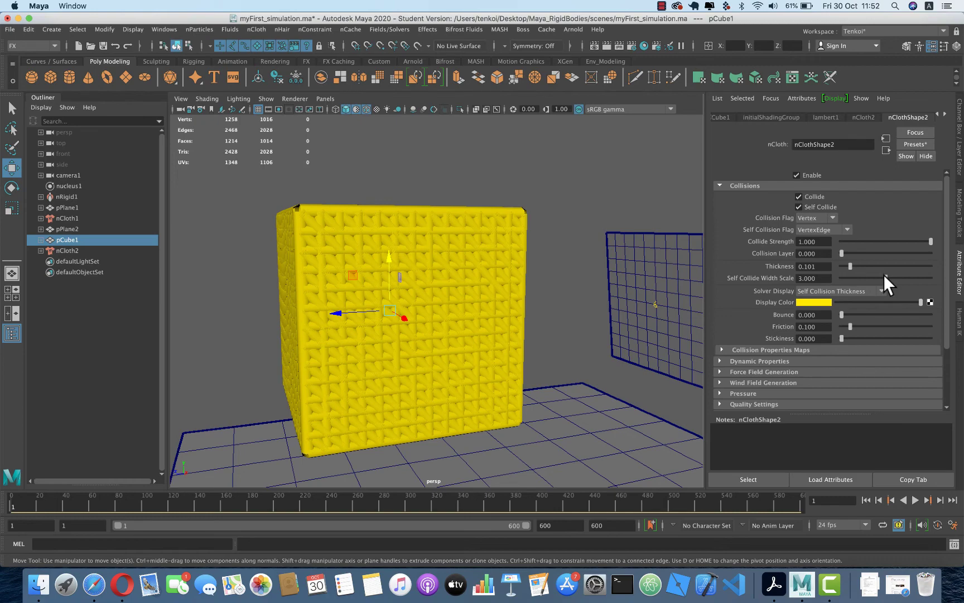
left_click_drag(884, 275, 852, 274)
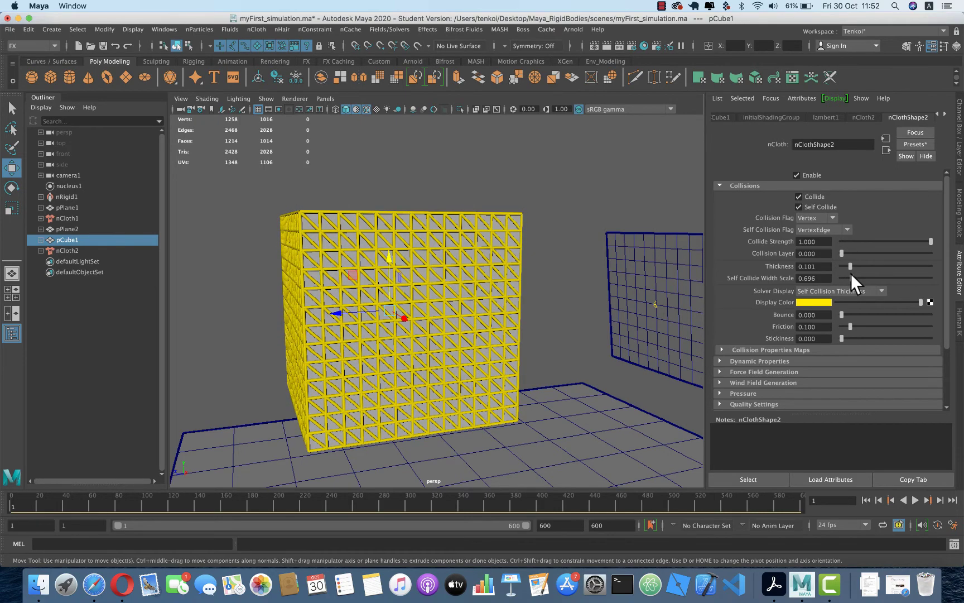
mouse_move(558, 273)
left_mouse_down("alt")
mouse_move(458, 284)
mouse_move(467, 293)
mouse_move(458, 295)
left_mouse_up("alt")
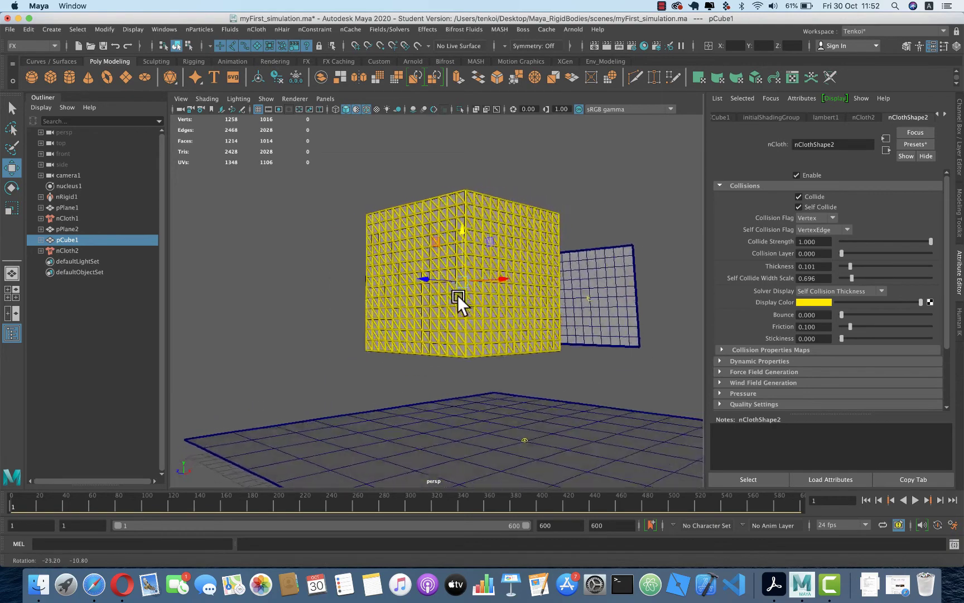
Play the simulation to frame 103, inspect the collapsed cloth up close, and rewind
left_click(913, 500)
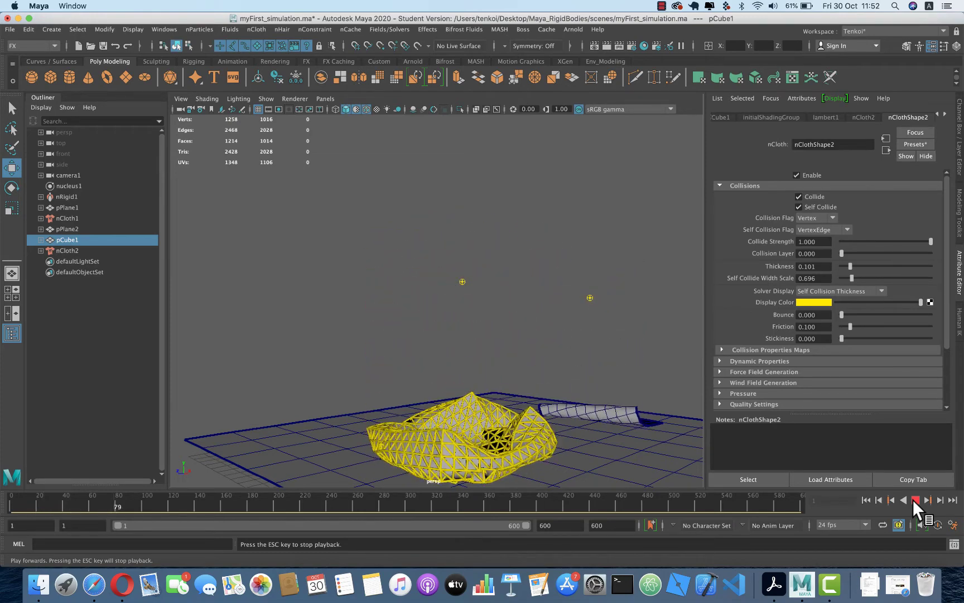
left_click(913, 500)
left_click_drag(632, 391, 559, 280, "alt")
scroll(555, 279, "up", 5)
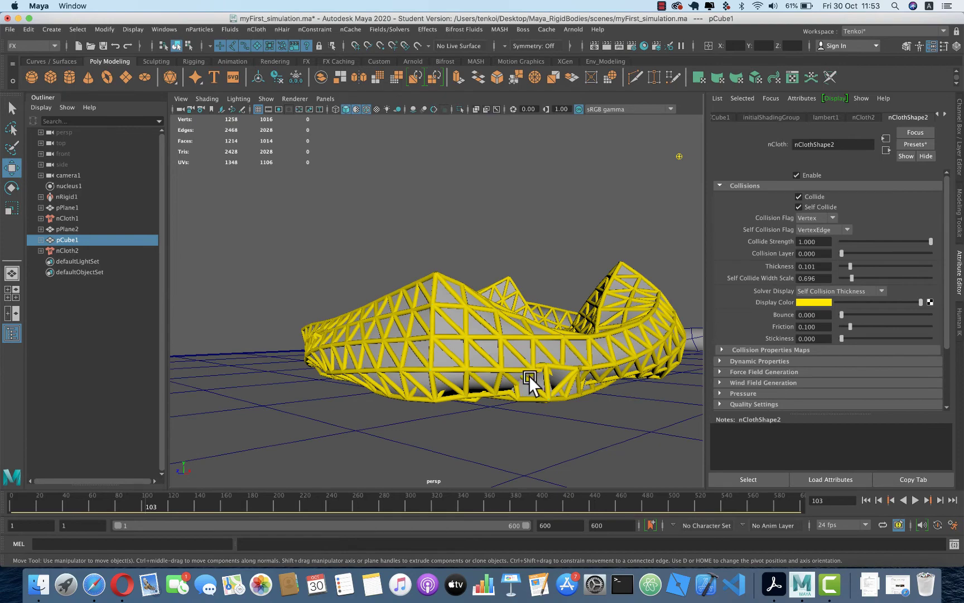
left_click(865, 499)
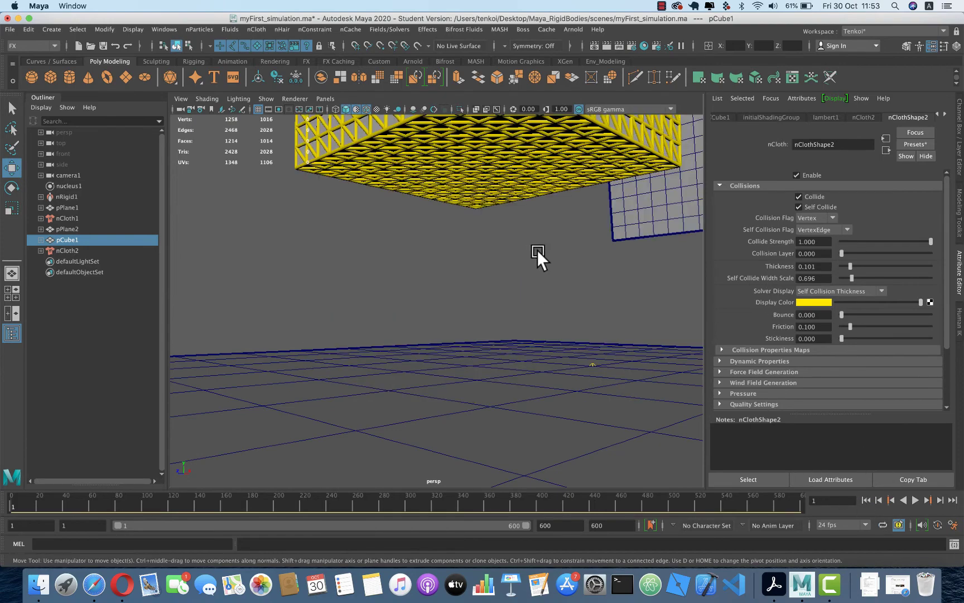
scroll(542, 265, "down", 5)
scroll(538, 266, "down", 5)
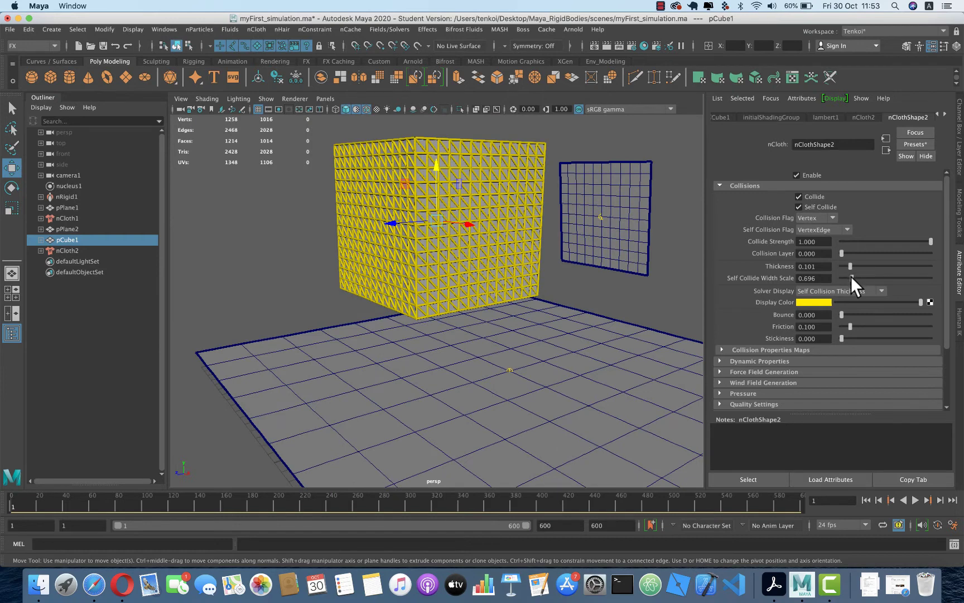
Raise Self Collide Width Scale to 1.903 and replay the simulation
left_click_drag(850, 276, 869, 277)
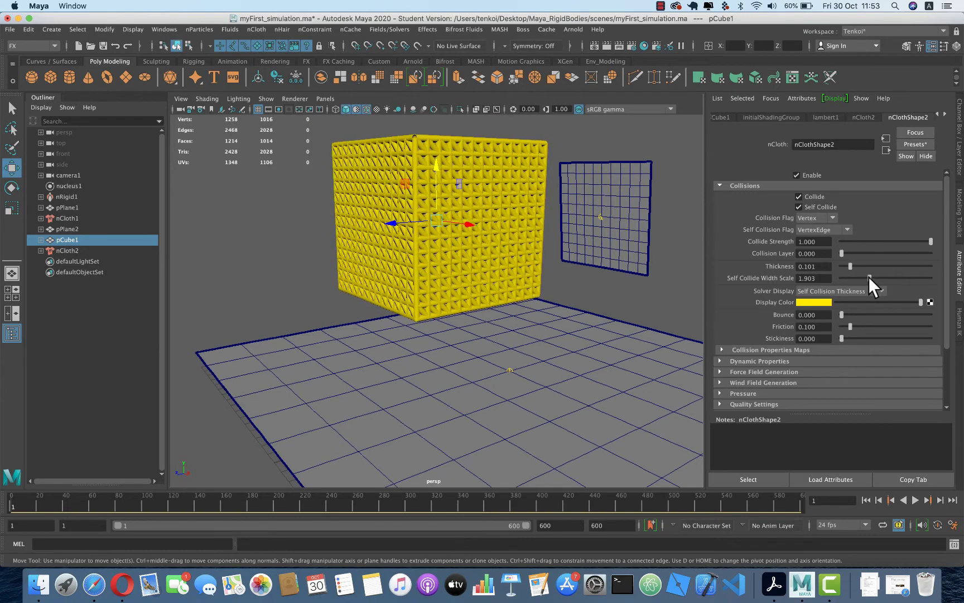
left_click(916, 498)
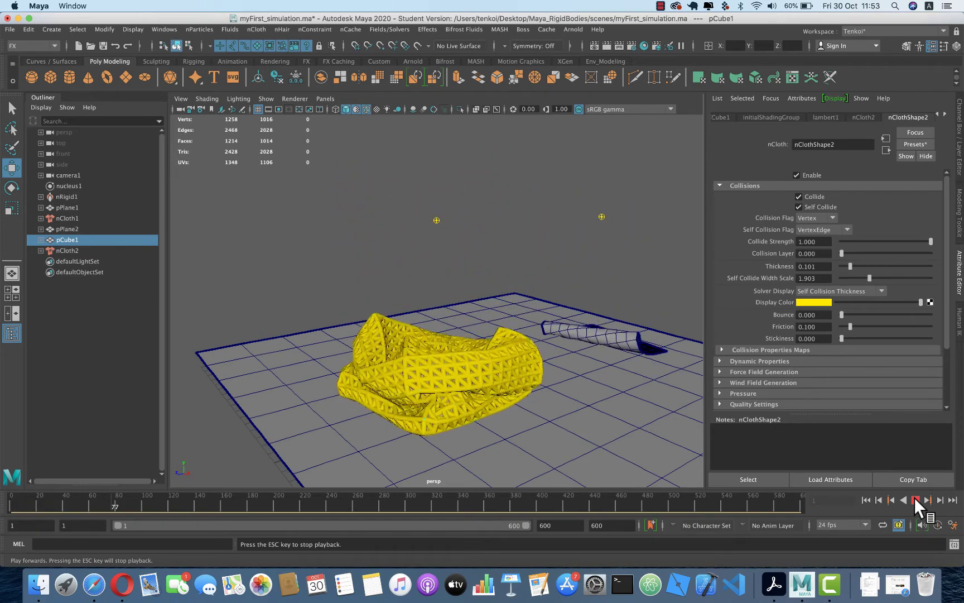
left_click(915, 499)
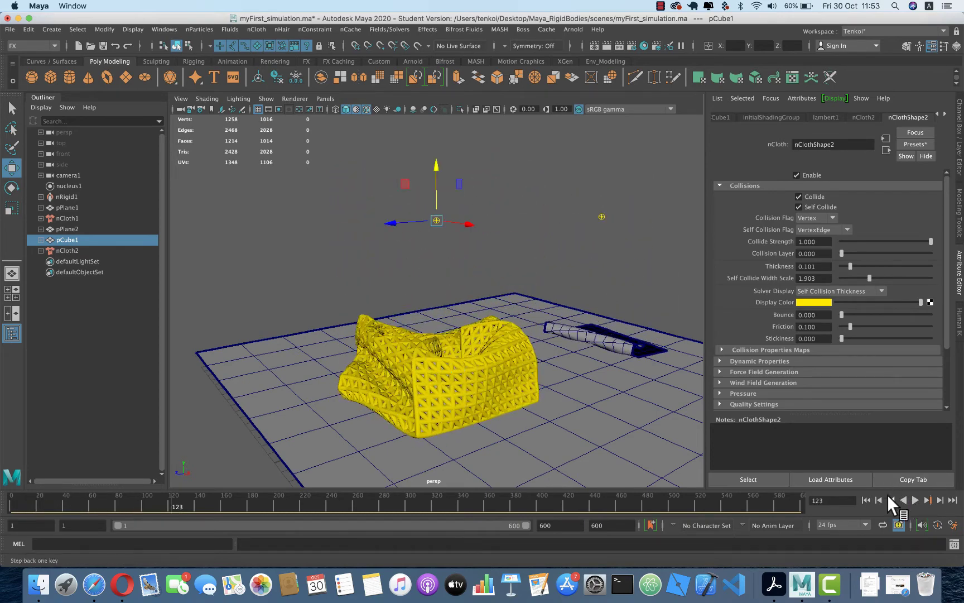
left_click(867, 499)
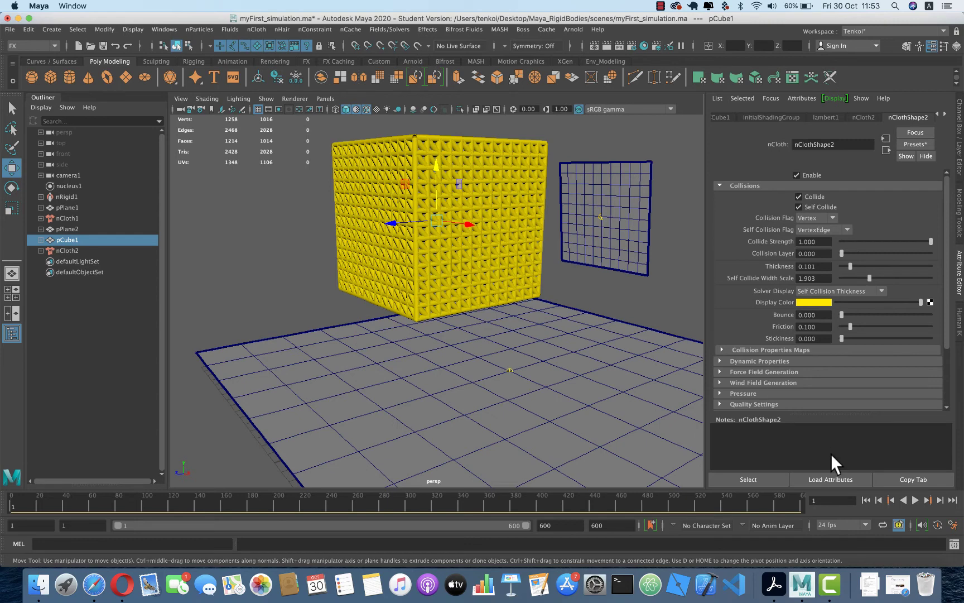
Turn Solver Display off, replay the collapse to frame 131, and frame the cloth
left_click(813, 289)
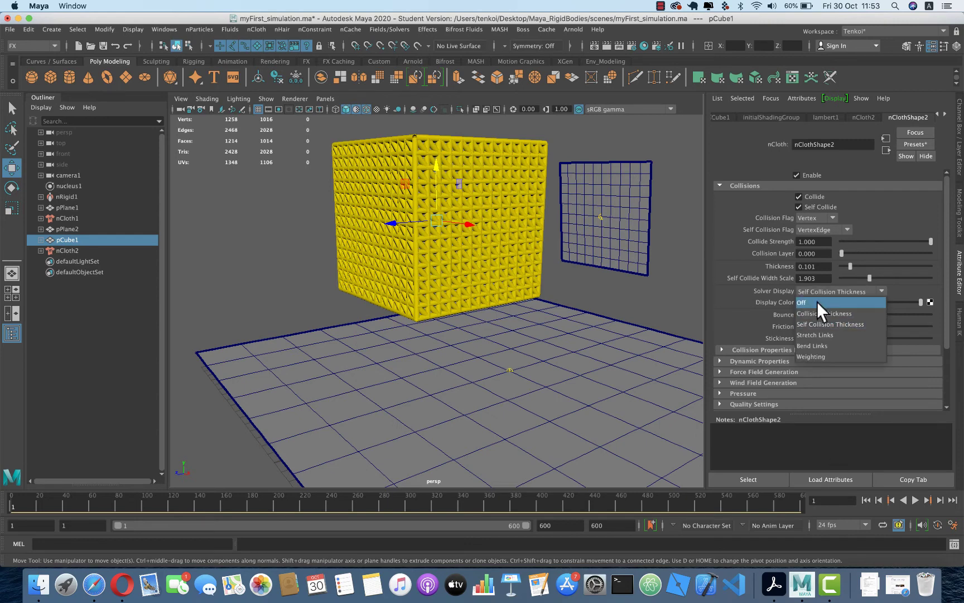
left_click(816, 302)
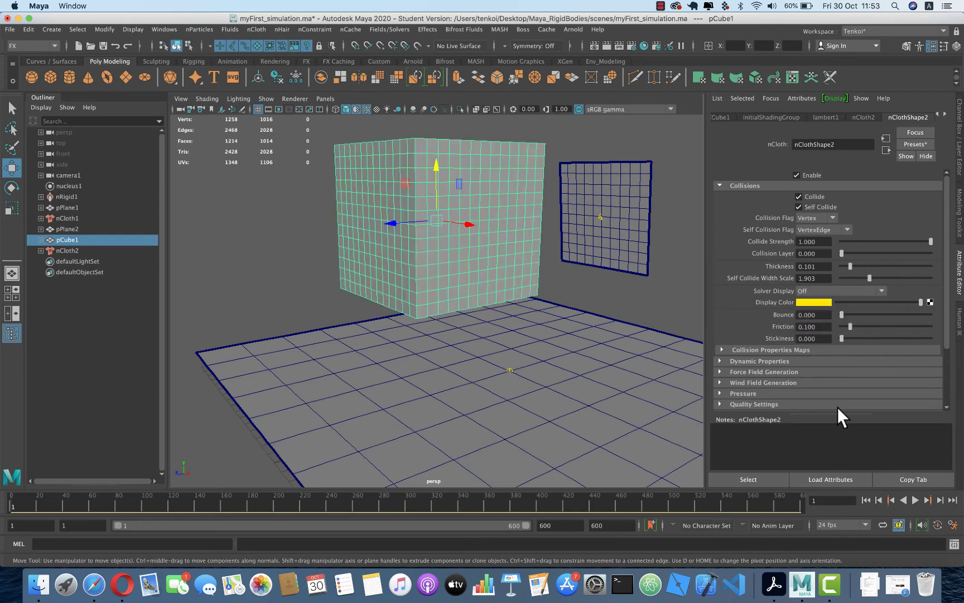
left_click(917, 499)
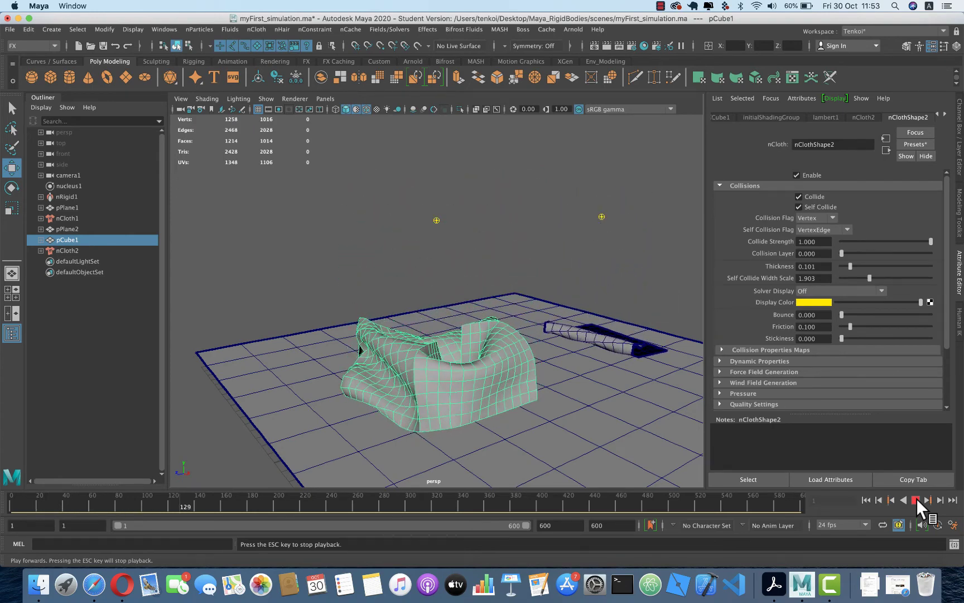
left_click(916, 499)
mouse_move(350, 359)
left_mouse_down("alt")
mouse_move(431, 368)
mouse_move(431, 319)
mouse_move(453, 281)
mouse_move(322, 323)
mouse_move(369, 314)
mouse_move(383, 278)
mouse_move(368, 271)
left_mouse_up("alt")
key("f")
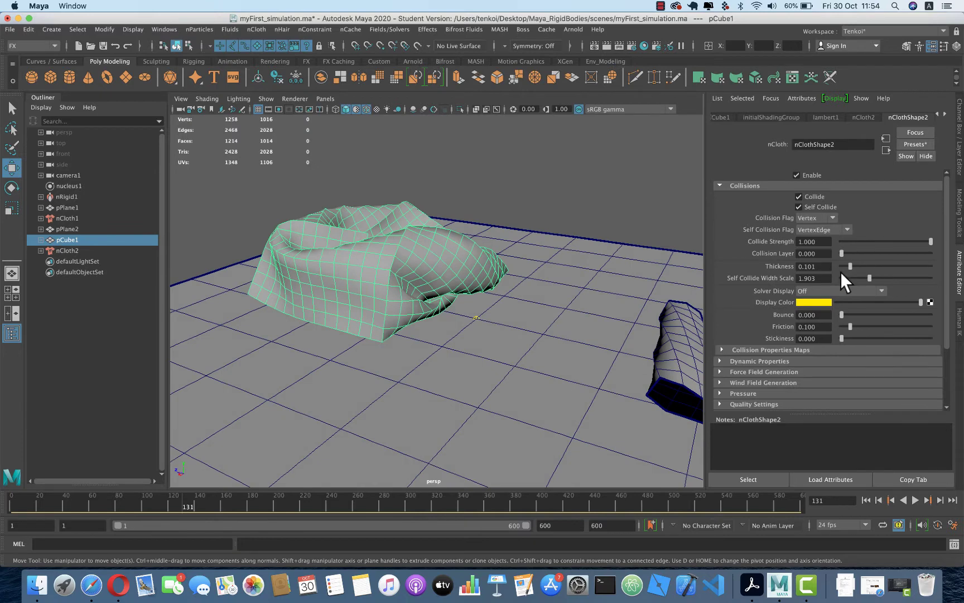
Show Self Collision Thickness, raise cloth Thickness to 0.415, and replay from frame 1
left_click(806, 289)
left_click(813, 325)
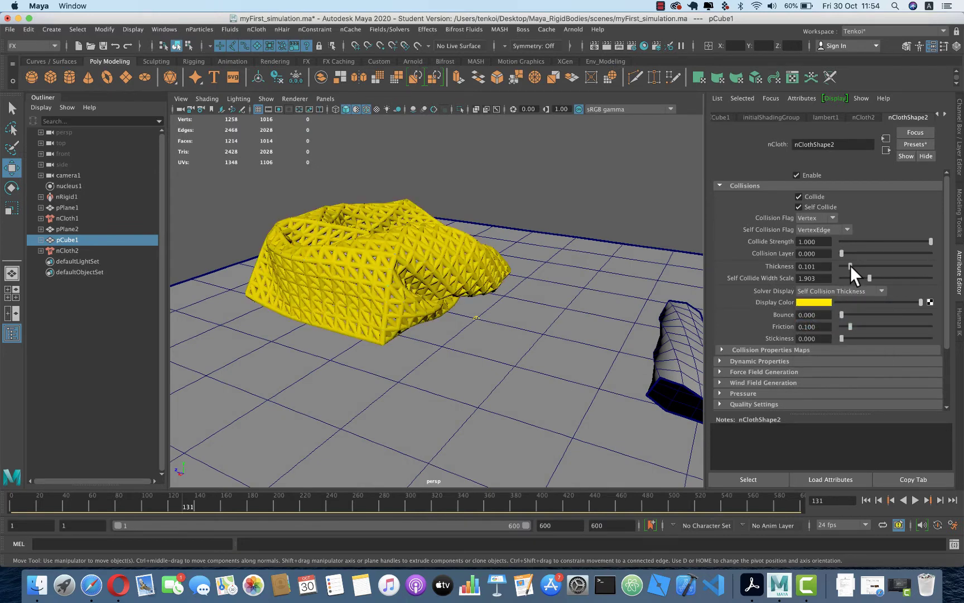
mouse_move(850, 266)
left_mouse_down()
mouse_move(866, 277)
mouse_move(845, 279)
mouse_move(880, 263)
left_mouse_up()
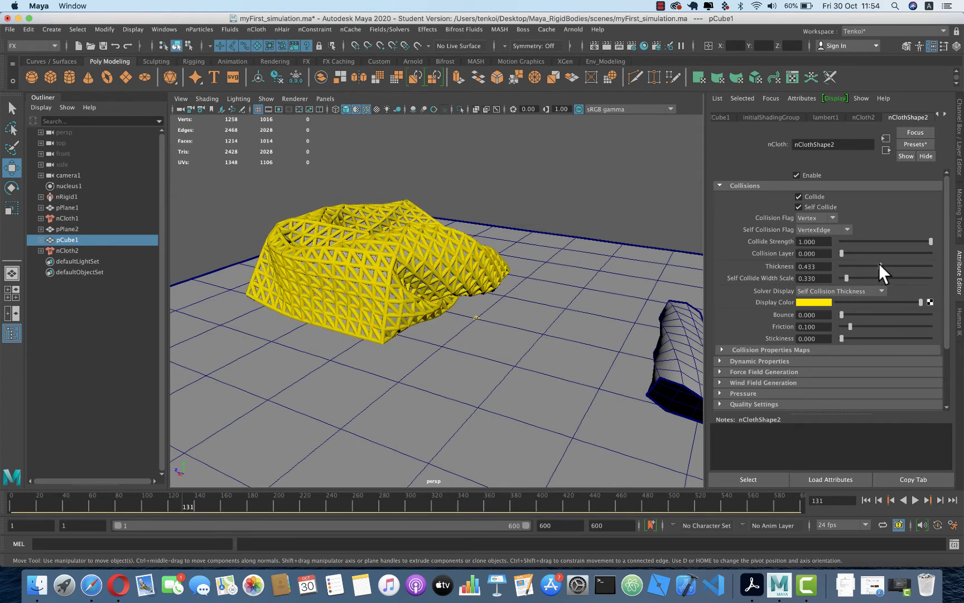
left_click(864, 500)
key("a")
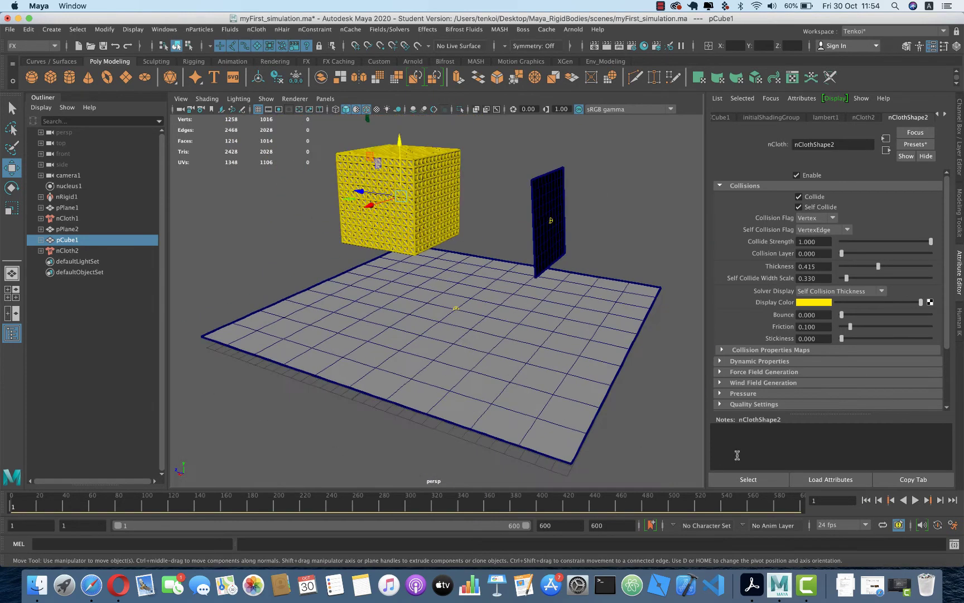
left_click(914, 499)
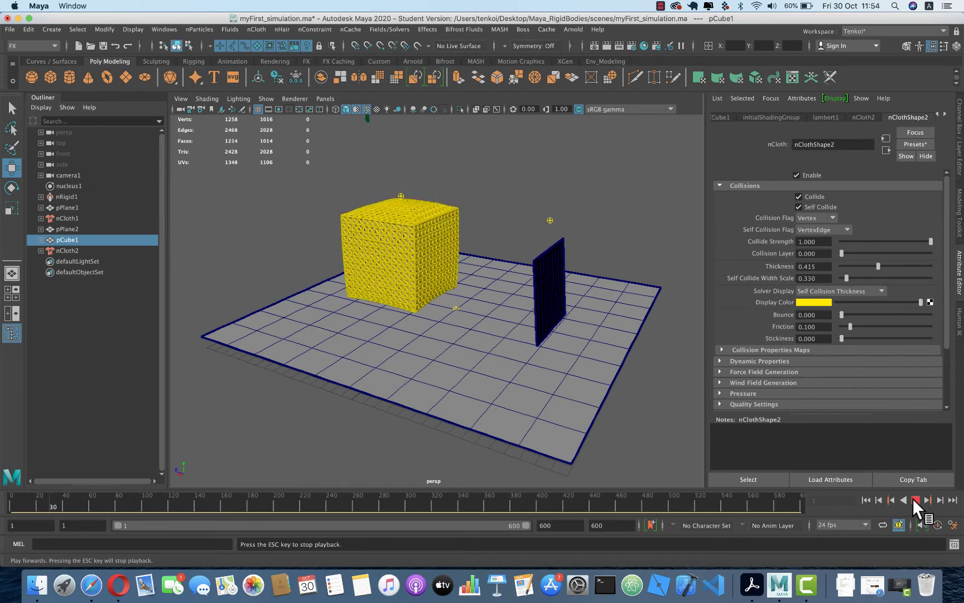
Watch the cloth fall up close, turn Solver Display off, and rerun the collapse
scroll(494, 362, "up", 3)
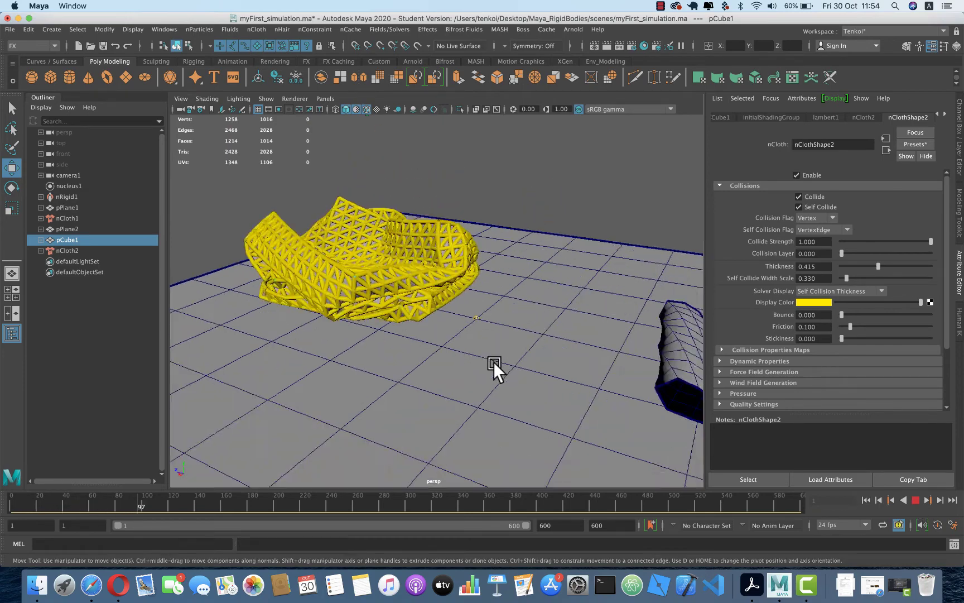
mouse_move(493, 362)
left_mouse_down("alt")
mouse_move(429, 317)
mouse_move(454, 302)
mouse_move(551, 302)
left_mouse_up("alt")
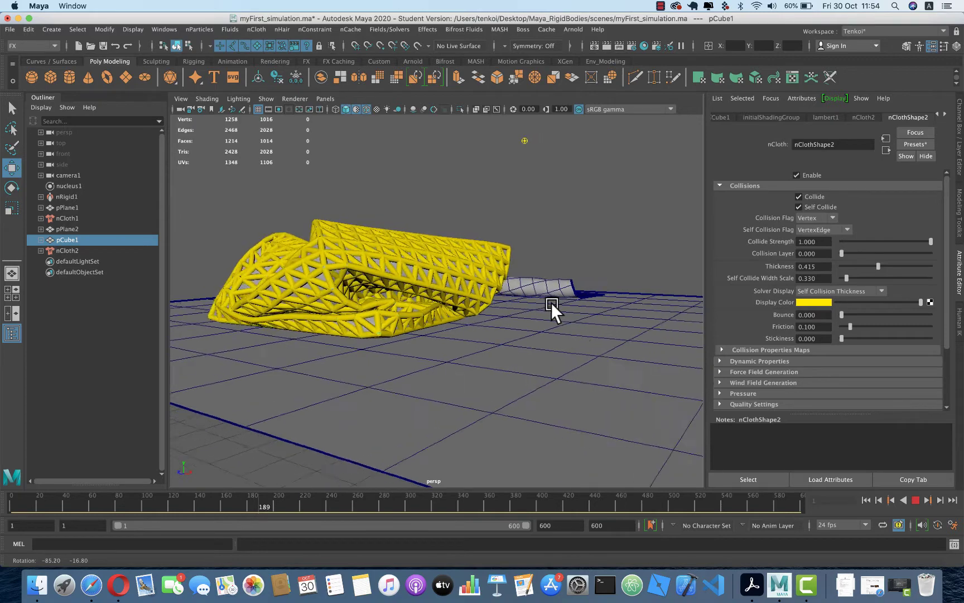
left_click(826, 290)
left_click(820, 302)
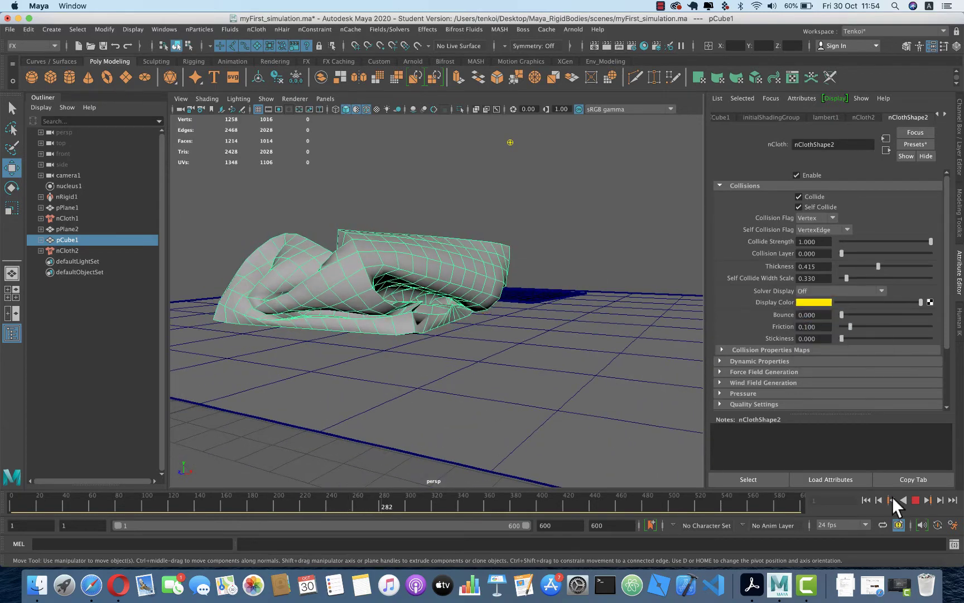
left_click(865, 499)
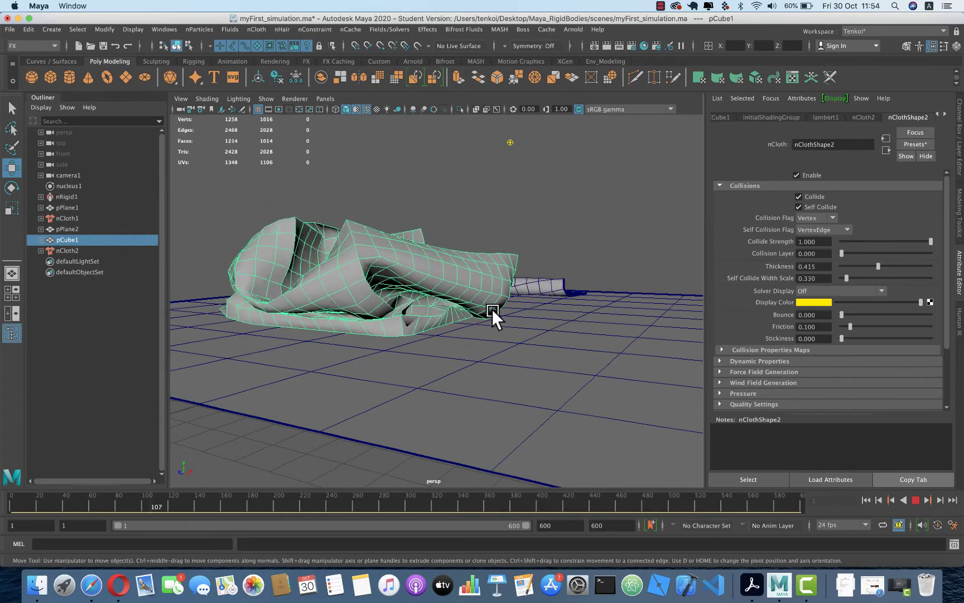
mouse_move(493, 310)
left_mouse_down("alt")
mouse_move(340, 361)
mouse_move(446, 319)
mouse_move(405, 333)
mouse_move(565, 401)
mouse_move(547, 399)
mouse_move(611, 395)
mouse_move(620, 411)
mouse_move(468, 279)
mouse_move(338, 291)
mouse_move(322, 266)
left_mouse_up("alt")
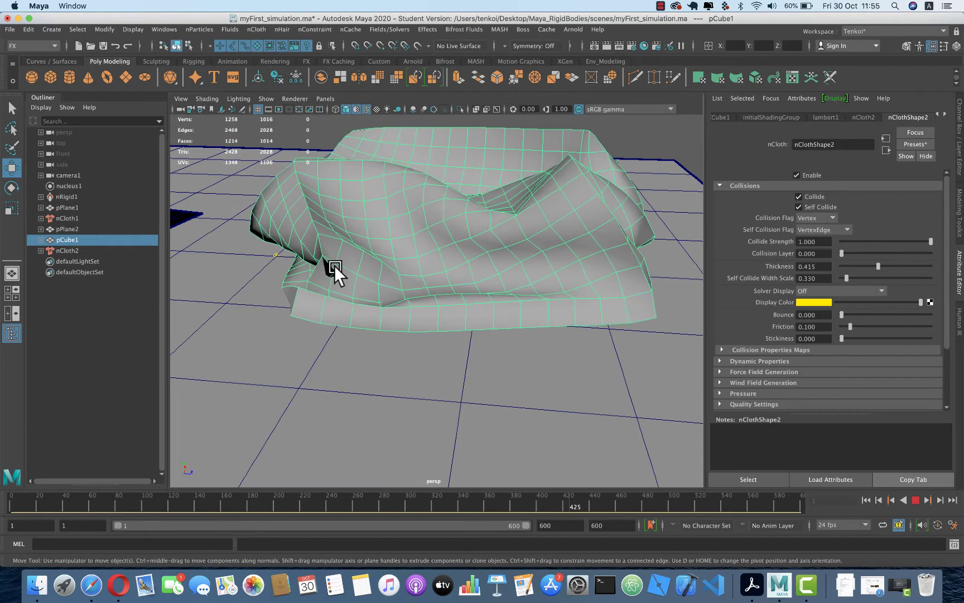
Stop playback, try the VertexFace self-collision flag, and rewind to frame 1
left_click(916, 501)
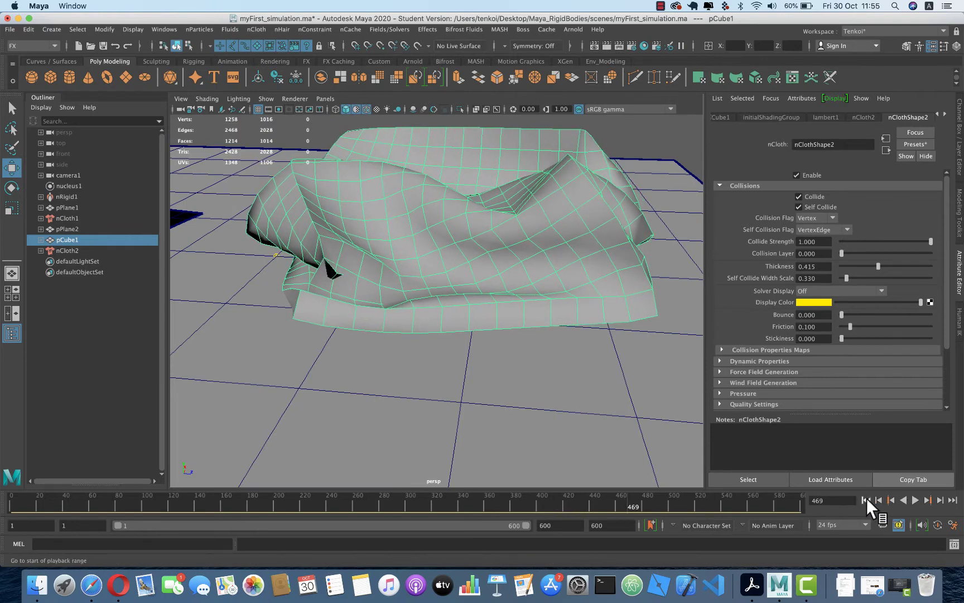
left_click(816, 226)
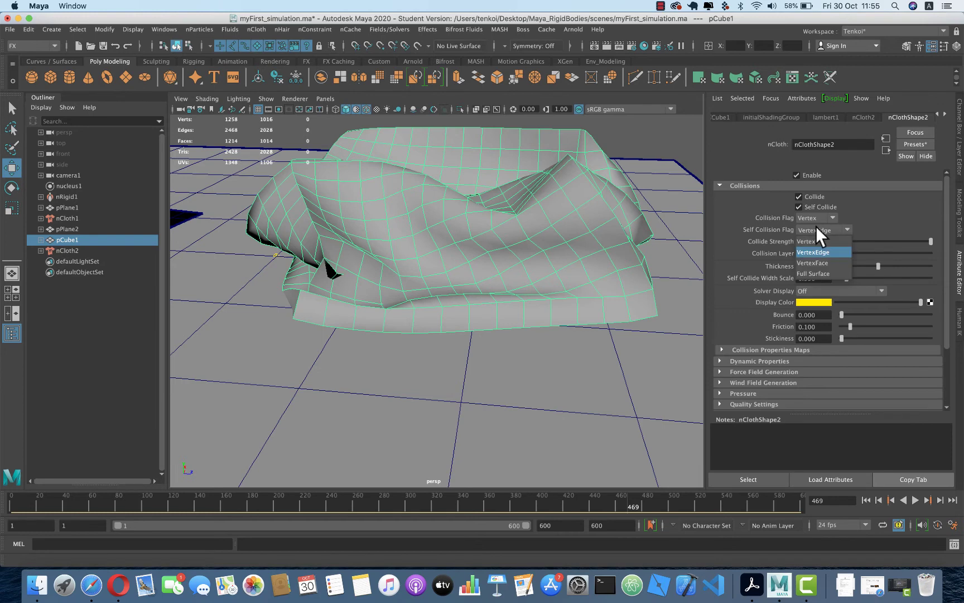
left_click(813, 263)
left_click(865, 500)
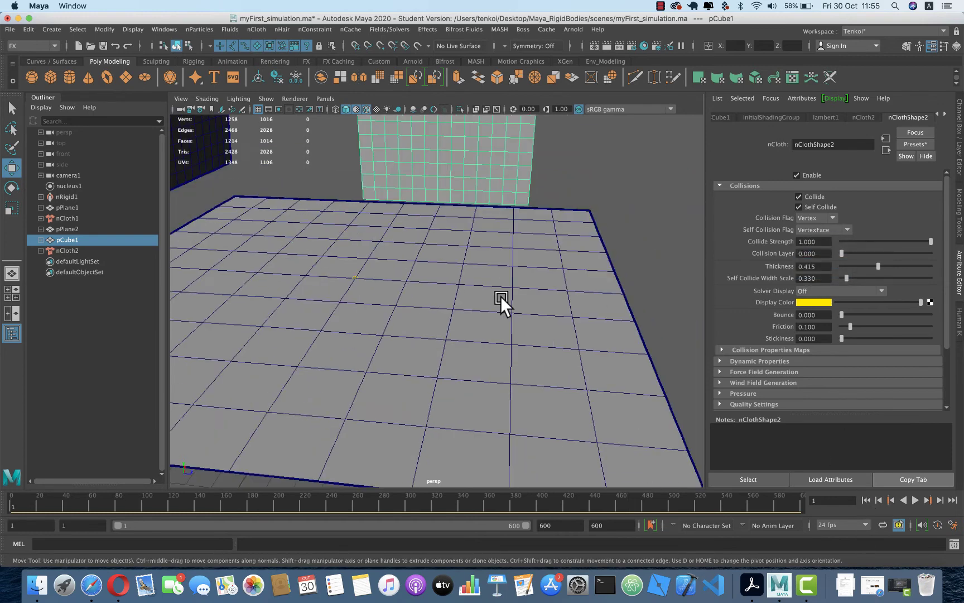
scroll(500, 296, "down", 5)
Display Self Collision Thickness and switch the Self Collision Flag back to Vertex
left_click(819, 291)
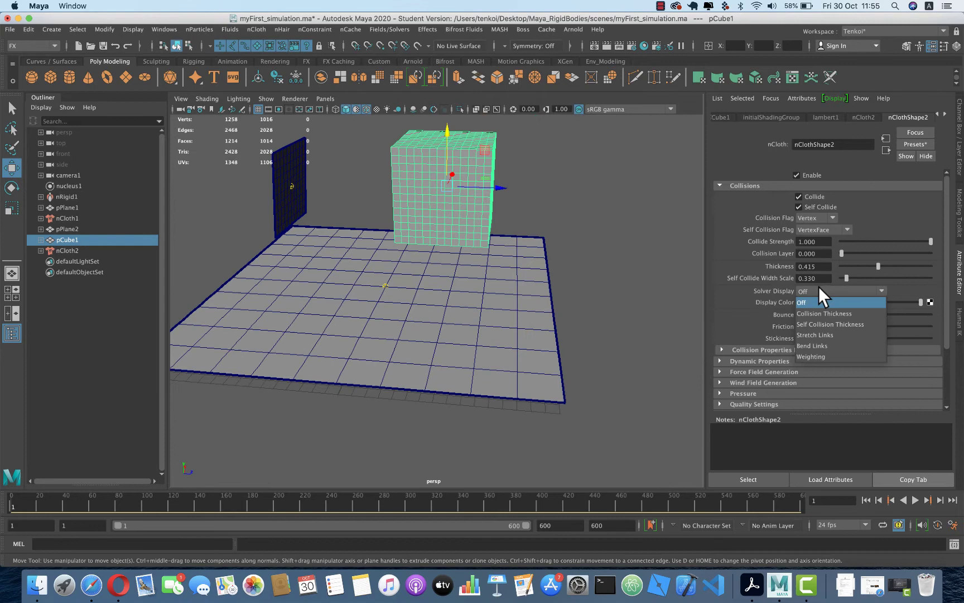
left_click(820, 324)
mouse_move(487, 235)
left_mouse_down("alt")
mouse_move(492, 242)
mouse_move(467, 231)
mouse_move(645, 257)
left_mouse_up("alt")
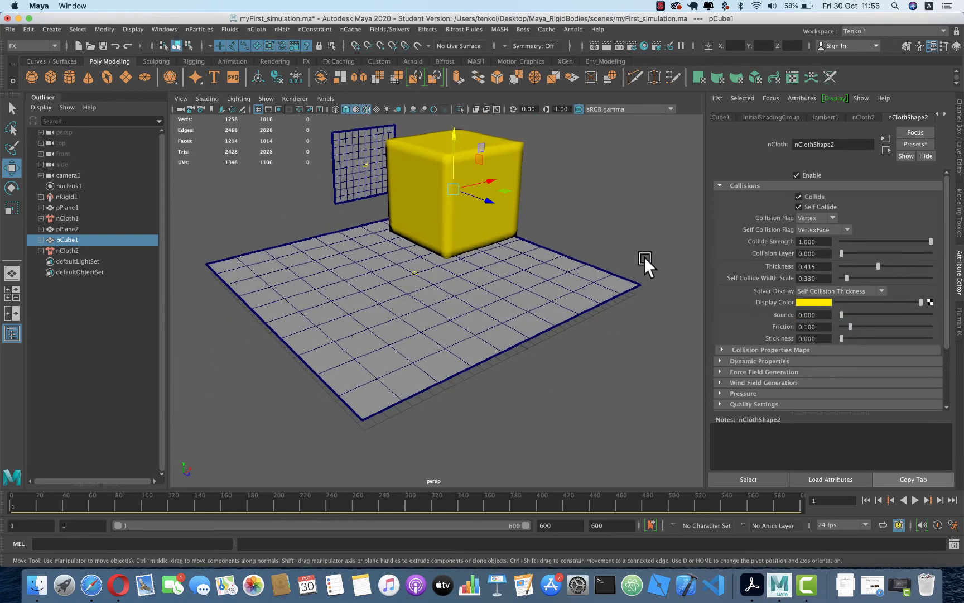
left_click(814, 228)
left_click(816, 242)
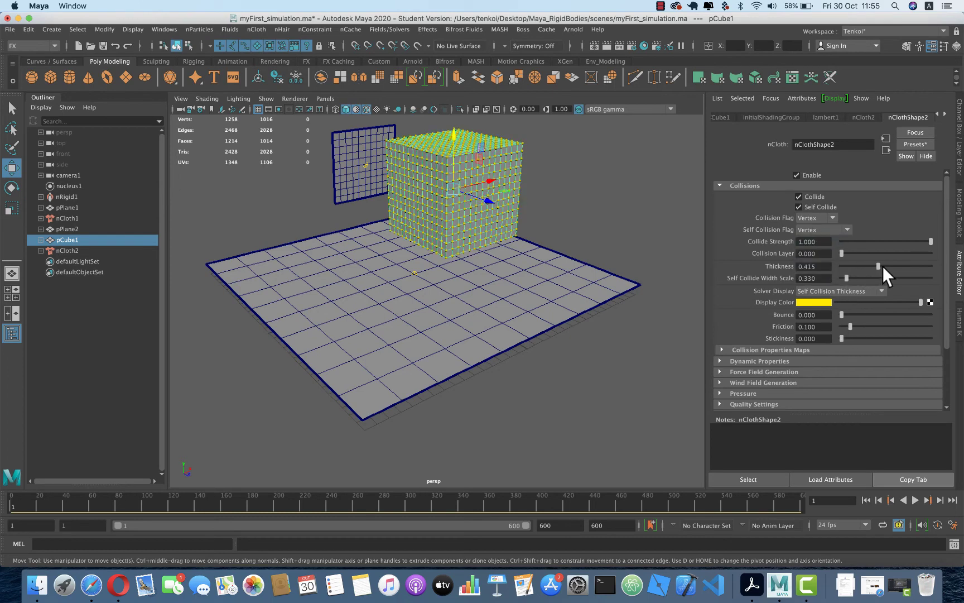
Set the cube cloth's collision thickness to 1.000 and self-collide width scale to 0.513
left_click_drag(879, 265, 945, 270)
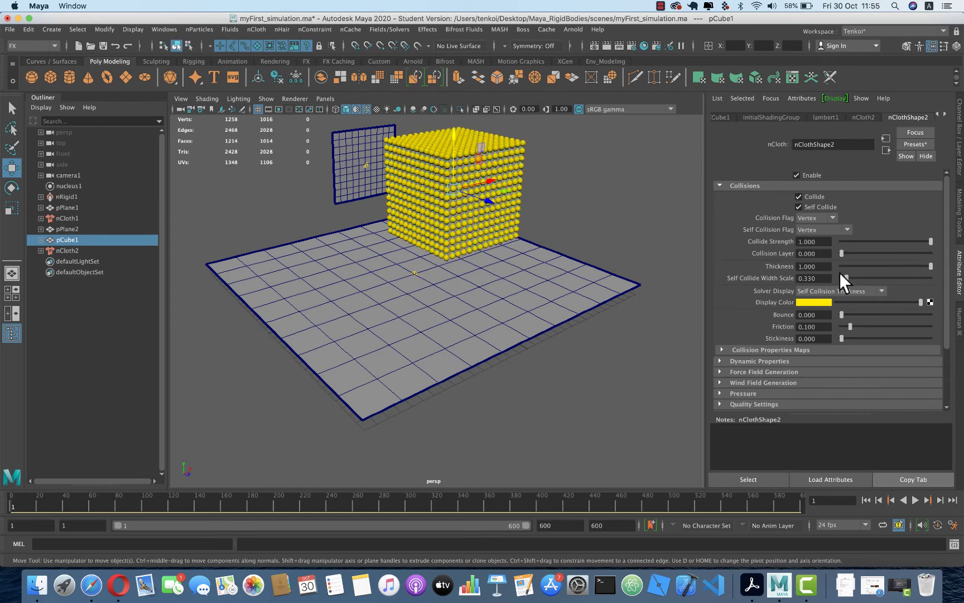
left_click_drag(846, 275, 848, 274)
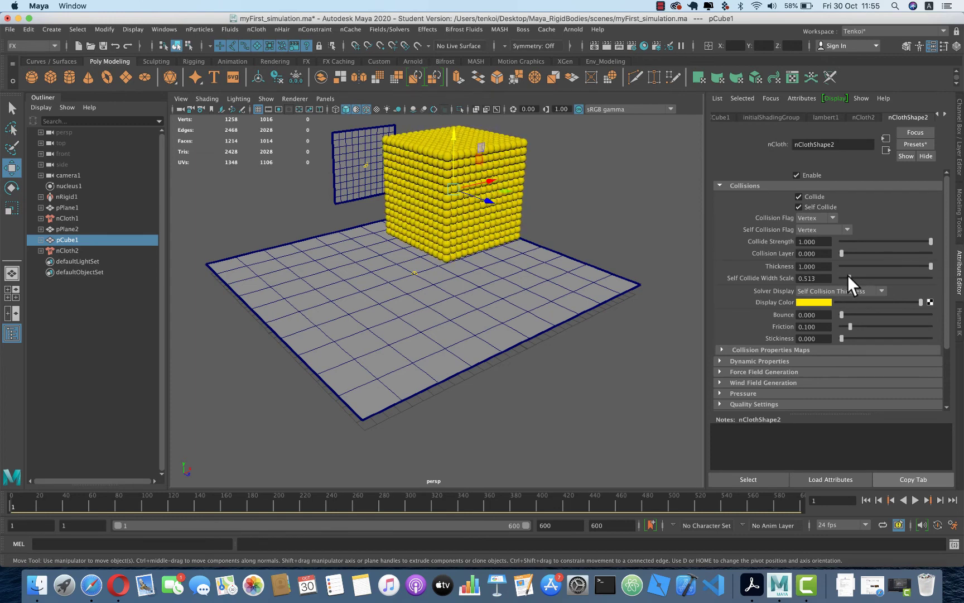
mouse_move(480, 179)
left_mouse_down("alt")
mouse_move(495, 172)
mouse_move(483, 169)
left_mouse_up("alt")
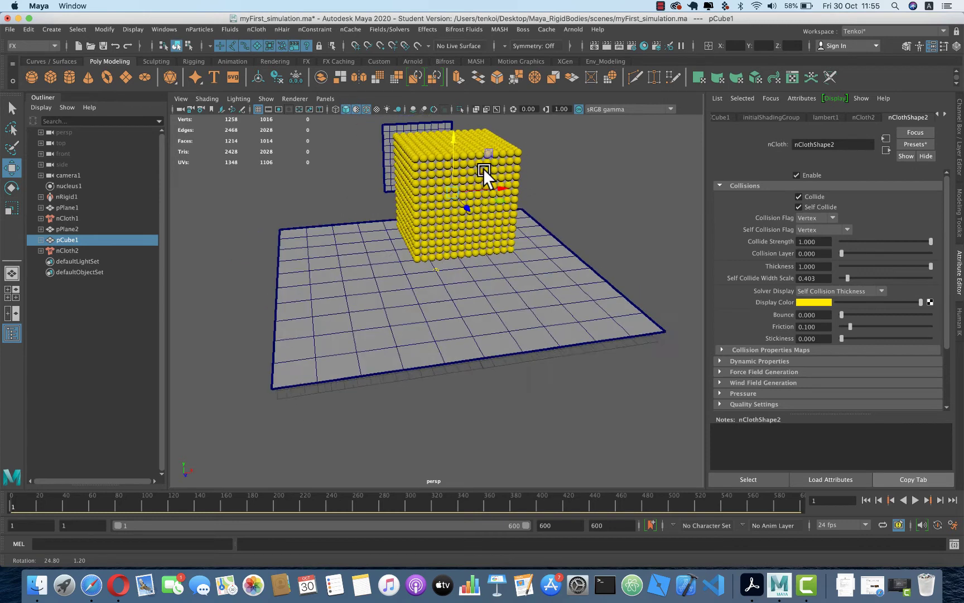
left_click_drag(847, 277, 848, 277)
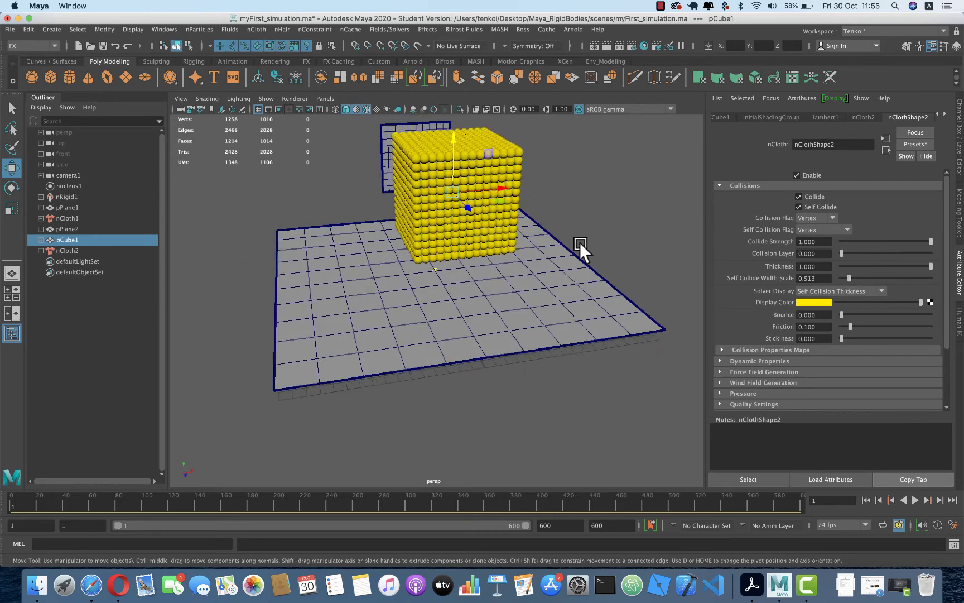
Play the simulation and stop at frame 84 with the cube collapsed on the plane
left_click_drag(580, 242, 614, 238, "alt")
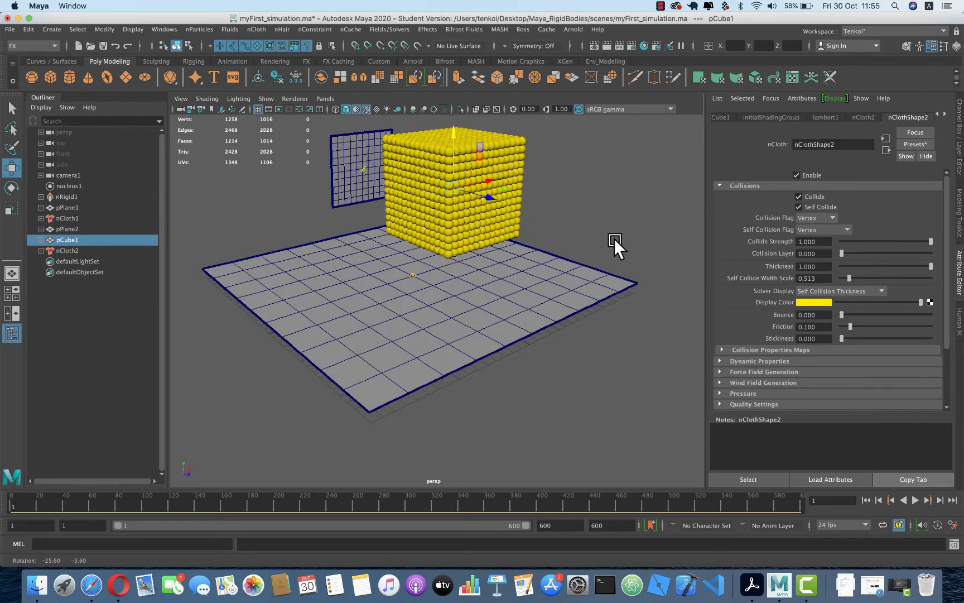
left_click(911, 499)
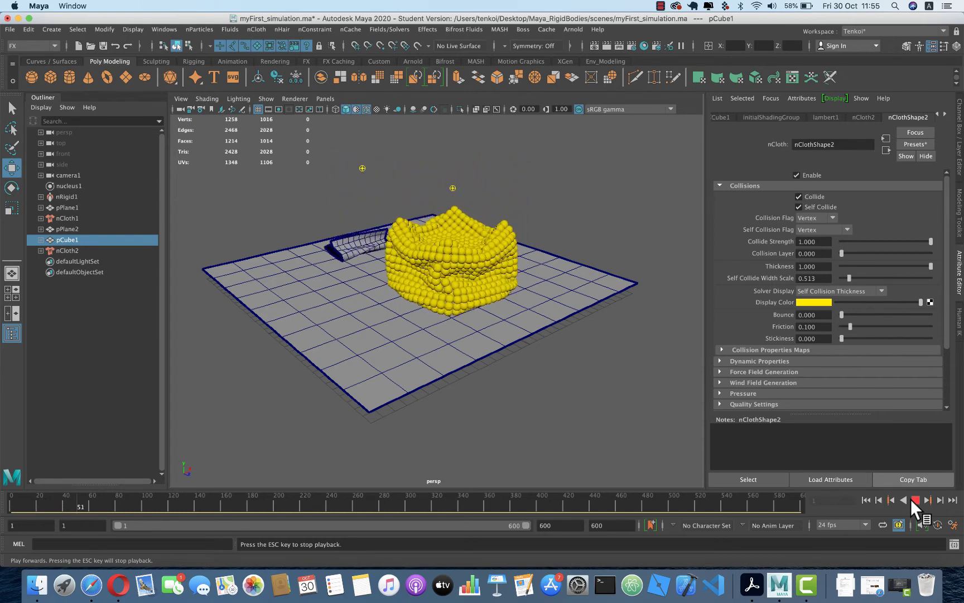
left_click(911, 499)
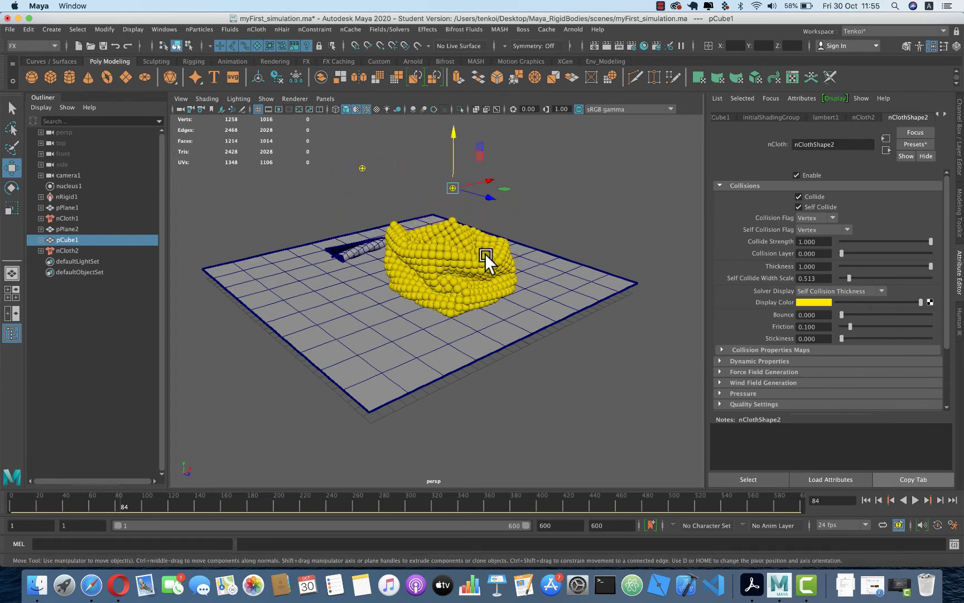
Turn solver display off, replay from the start to frame 80, and inspect from a low side view
left_click(813, 291)
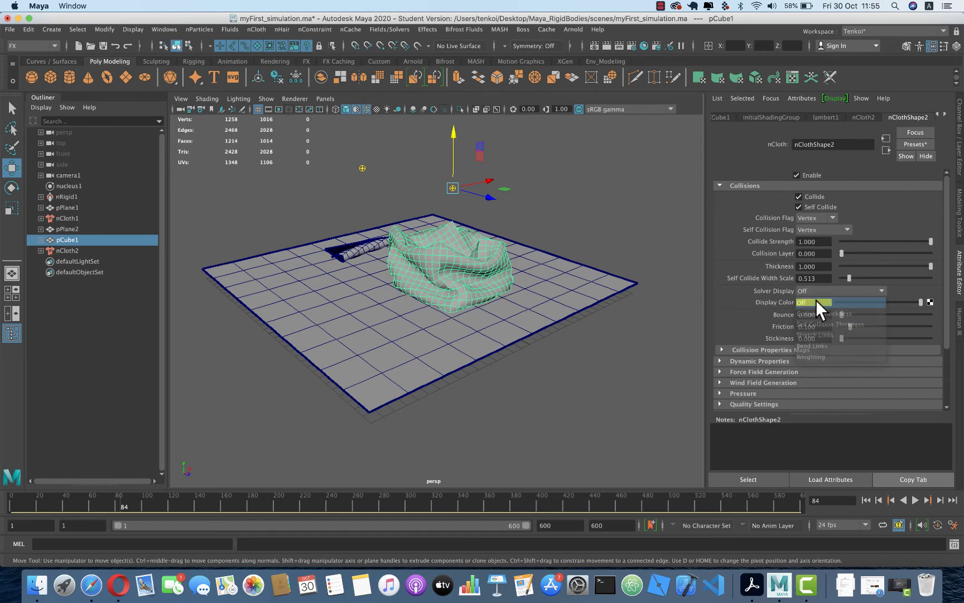
scroll(488, 312, "up", 3)
left_click(867, 501)
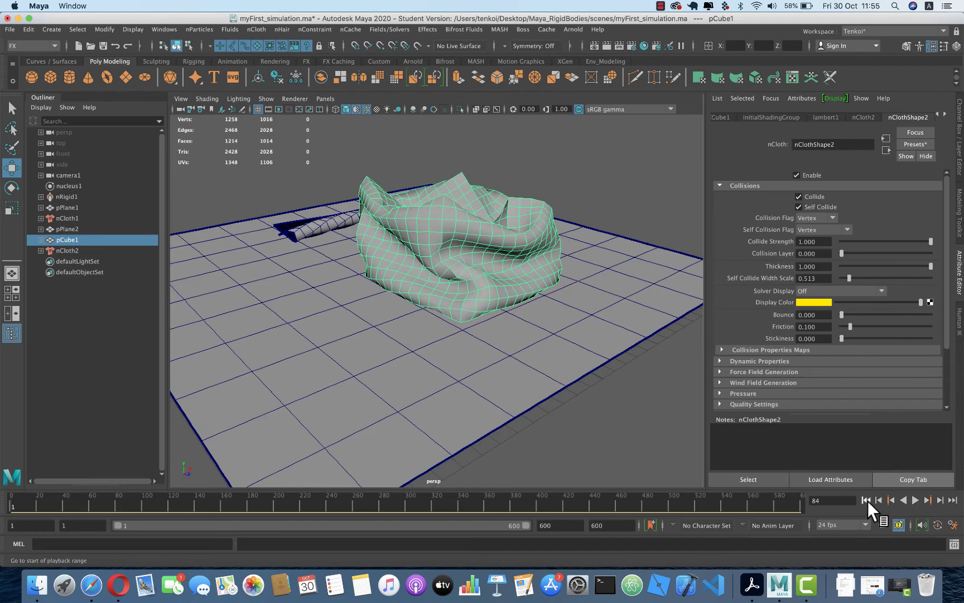
left_click(914, 499)
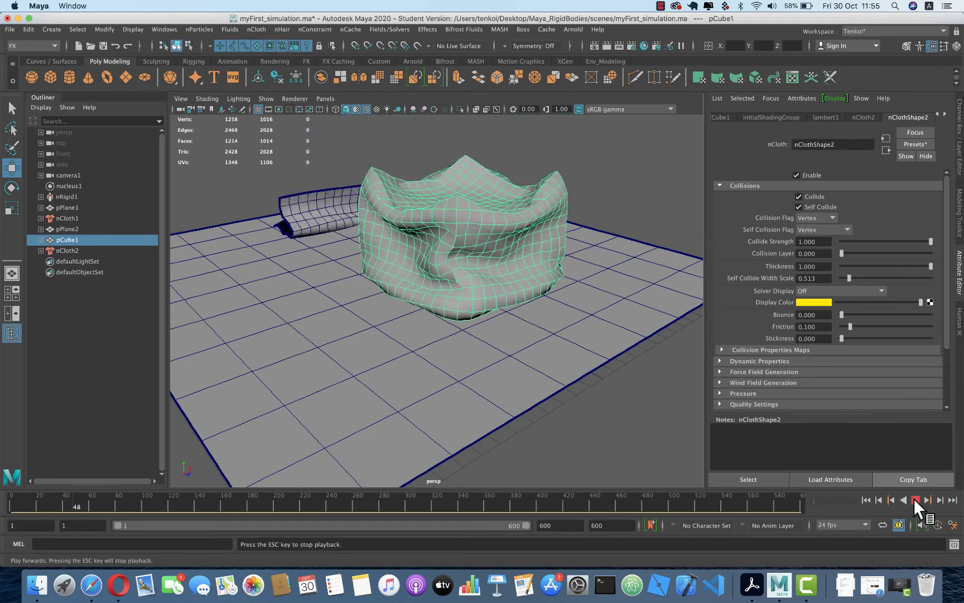
left_click(914, 499)
left_click_drag(480, 304, 357, 302, "alt")
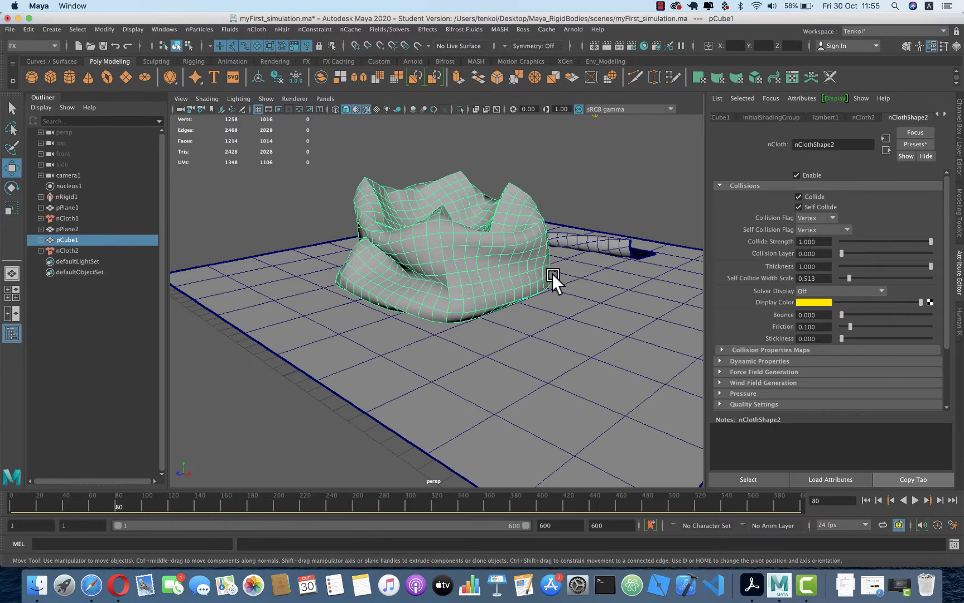
mouse_move(552, 274)
left_mouse_down("alt")
mouse_move(504, 255)
mouse_move(481, 271)
mouse_move(445, 267)
mouse_move(460, 304)
mouse_move(495, 292)
mouse_move(398, 274)
left_mouse_up("alt")
scroll(444, 266, "up", 1)
scroll(462, 266, "up", 2)
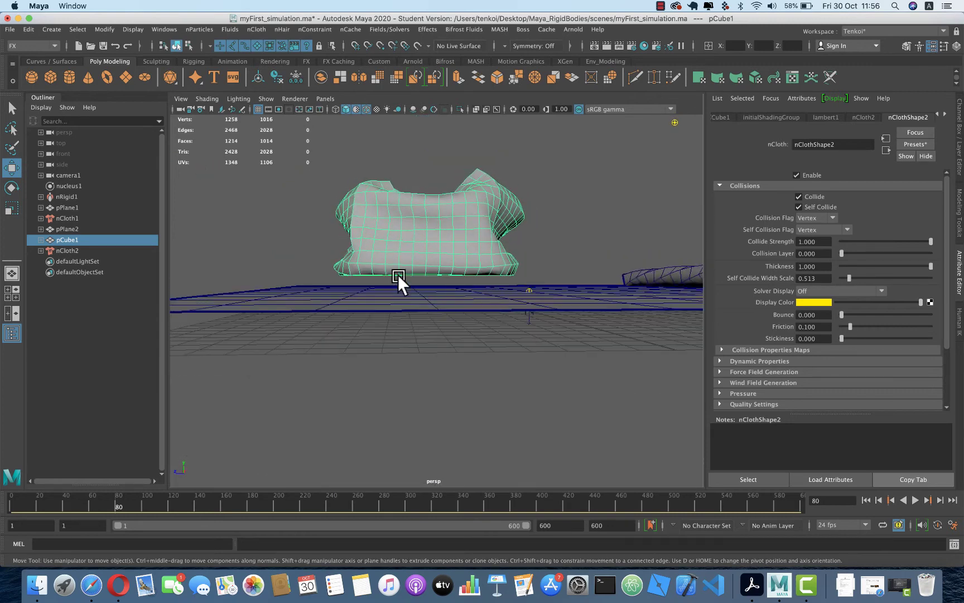
Preview the self-collision thickness spheres, then set solver display back to Off
left_click(842, 290)
left_click(834, 320)
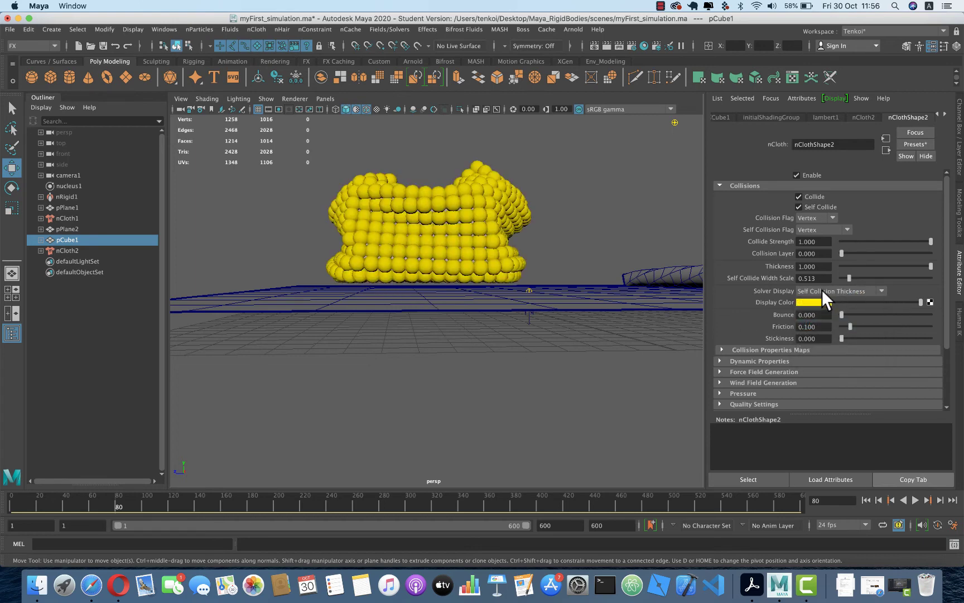
left_click(822, 289)
left_click(817, 302)
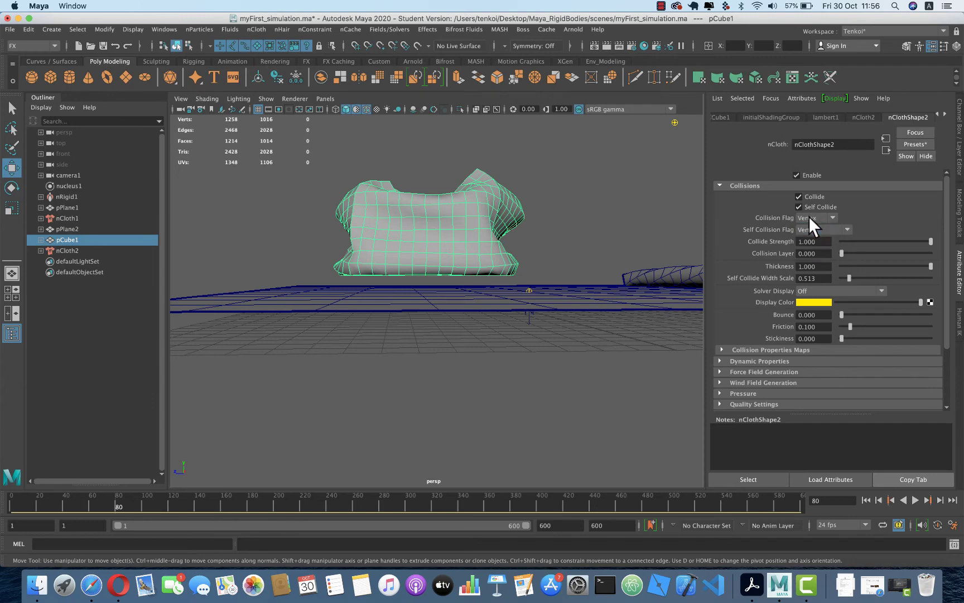
Show collision thickness, lower the cloth thickness to 0.287, and replay to frame 93
left_click(806, 291)
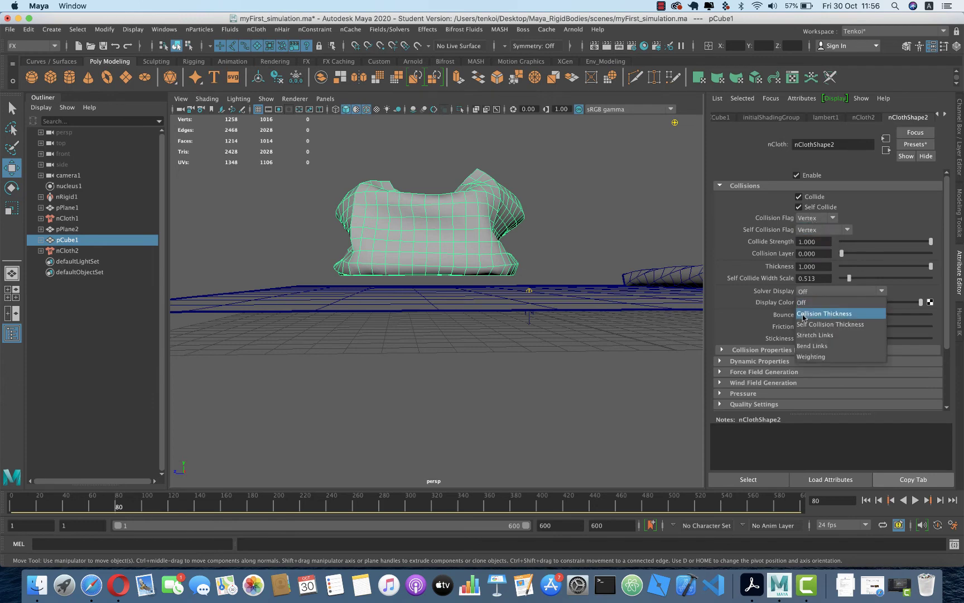
left_click(801, 311)
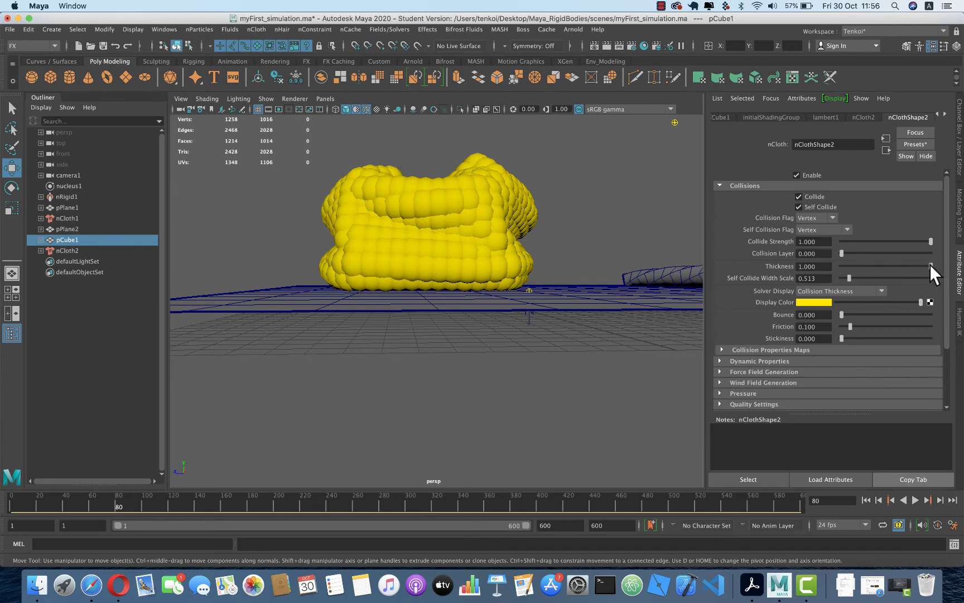
left_click_drag(931, 266, 867, 267)
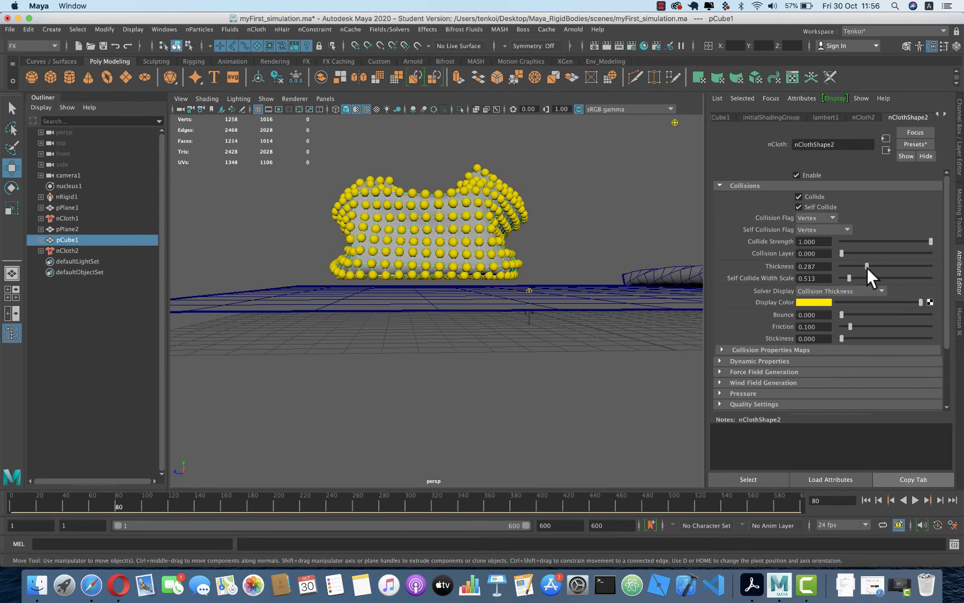
left_click(866, 500)
left_click(915, 501)
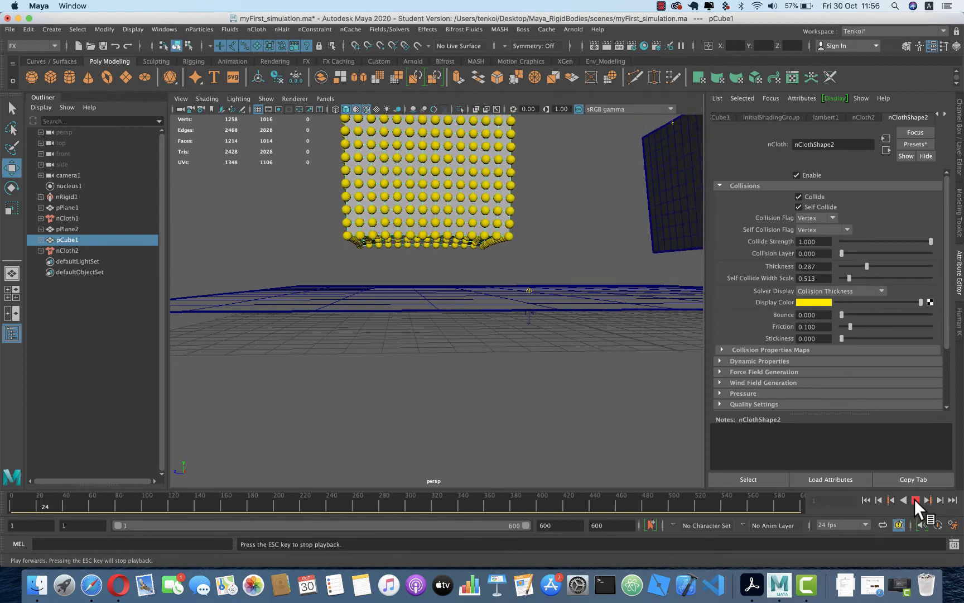
left_click(914, 499)
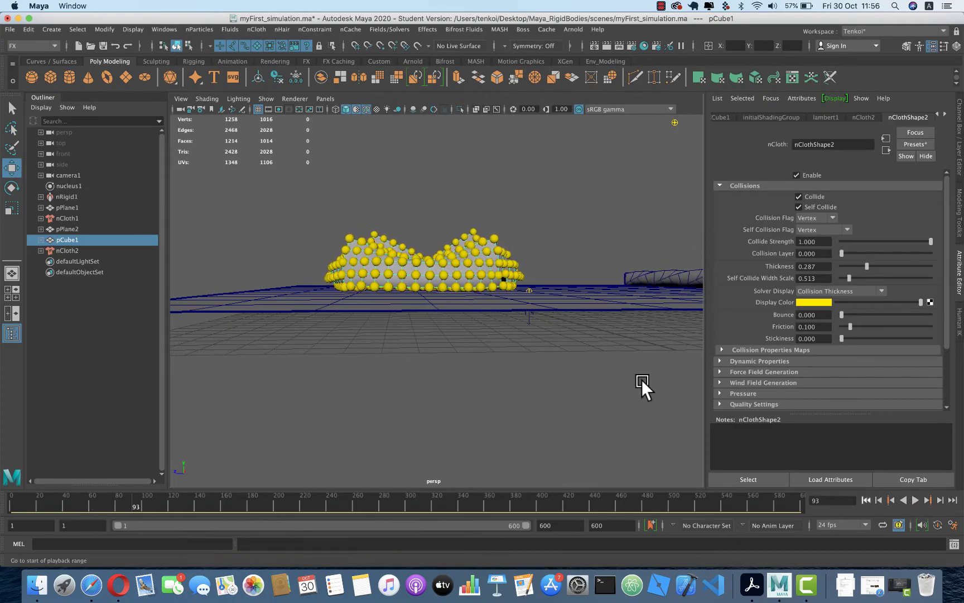
mouse_move(565, 275)
left_mouse_down("alt")
mouse_move(519, 302)
mouse_move(582, 320)
mouse_move(617, 313)
mouse_move(506, 317)
mouse_move(603, 307)
mouse_move(586, 324)
mouse_move(628, 305)
mouse_move(572, 305)
mouse_move(602, 304)
left_mouse_up("alt")
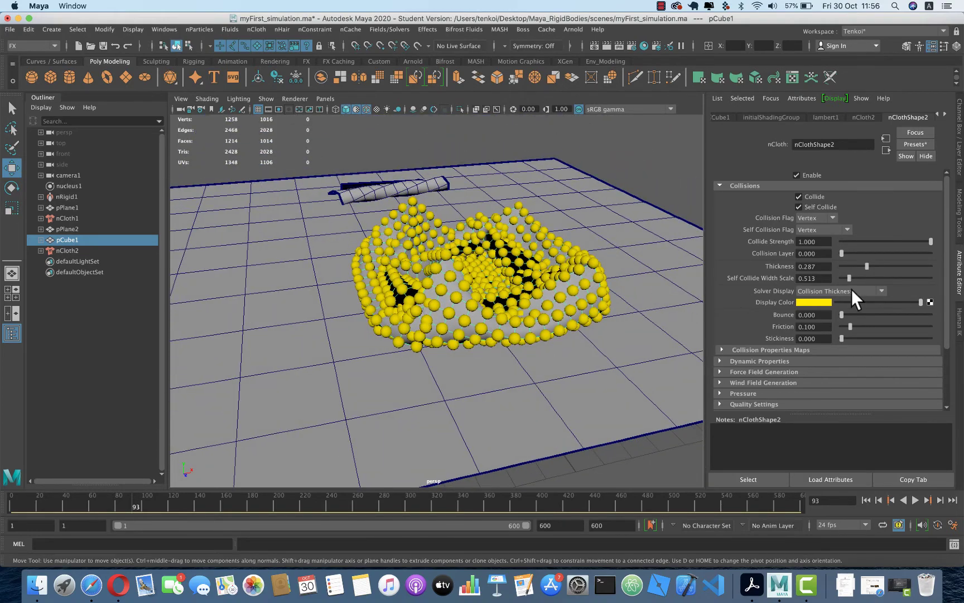
Show self-collision thickness spheres and raise self-collide width scale to 1.903
left_click(821, 288)
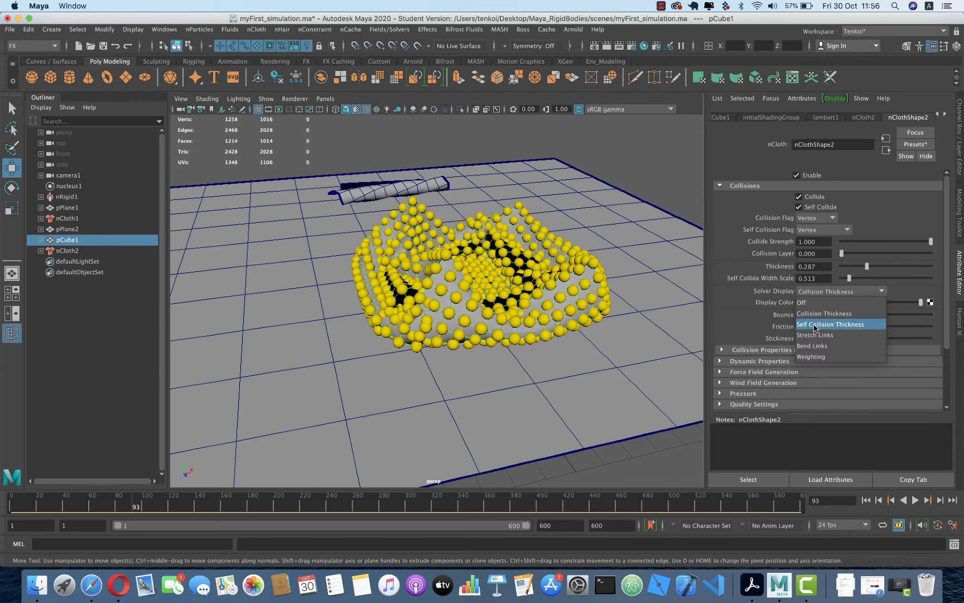
left_click(814, 326)
left_click_drag(850, 277, 868, 276)
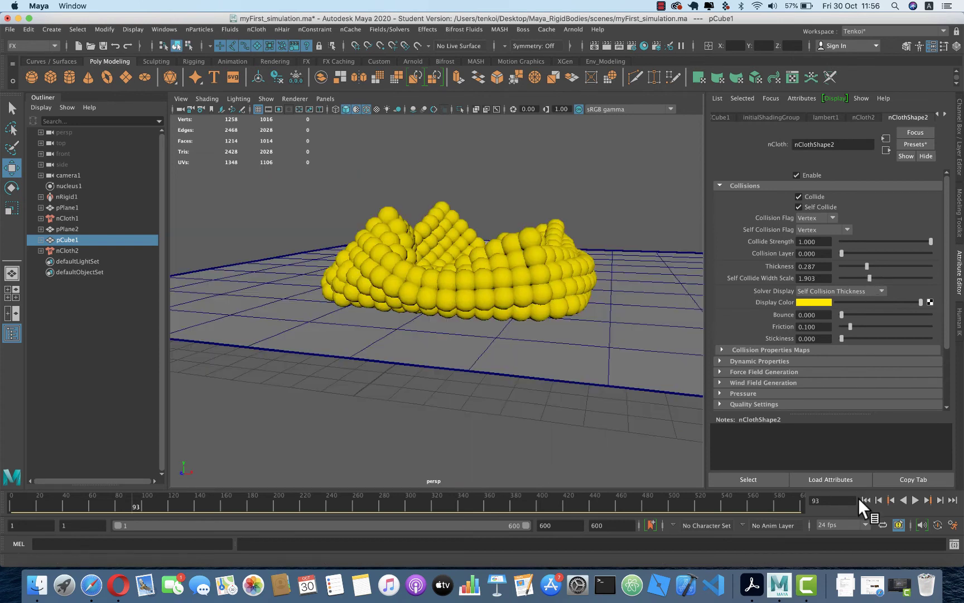
Replay the cloth simulation from frame 1 with solver display set to Off
left_click(866, 498)
left_click(914, 500)
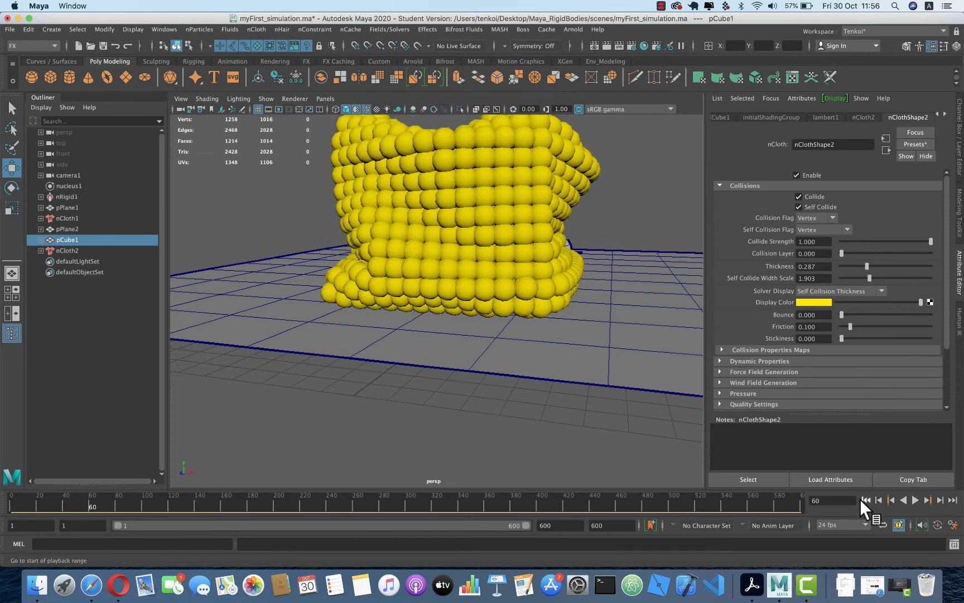
left_click(820, 291)
left_click(821, 303)
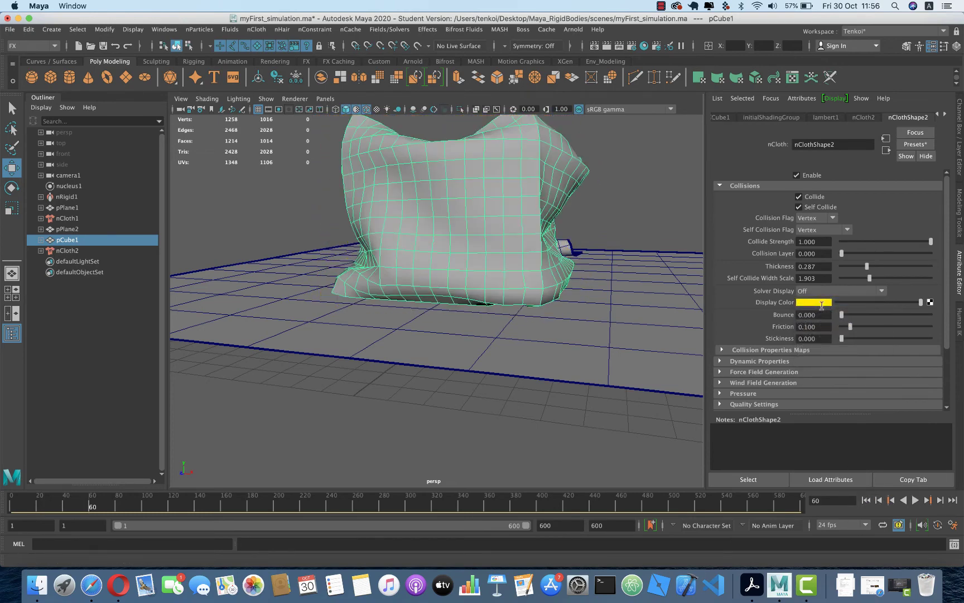
left_click_drag(570, 301, 497, 294, "alt")
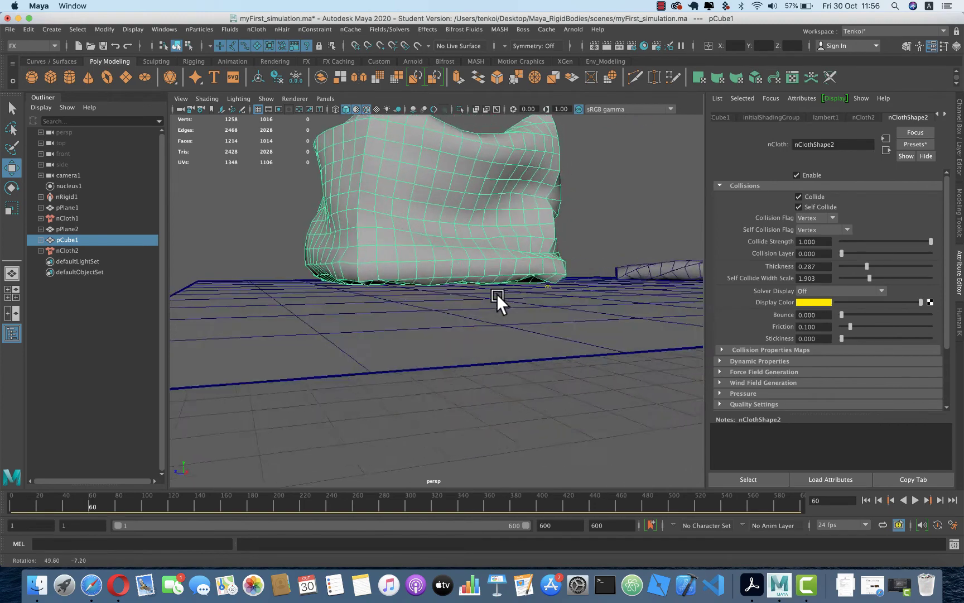
Replay again from a low side view, then stop and return to frame 1
left_click(867, 501)
left_click(914, 501)
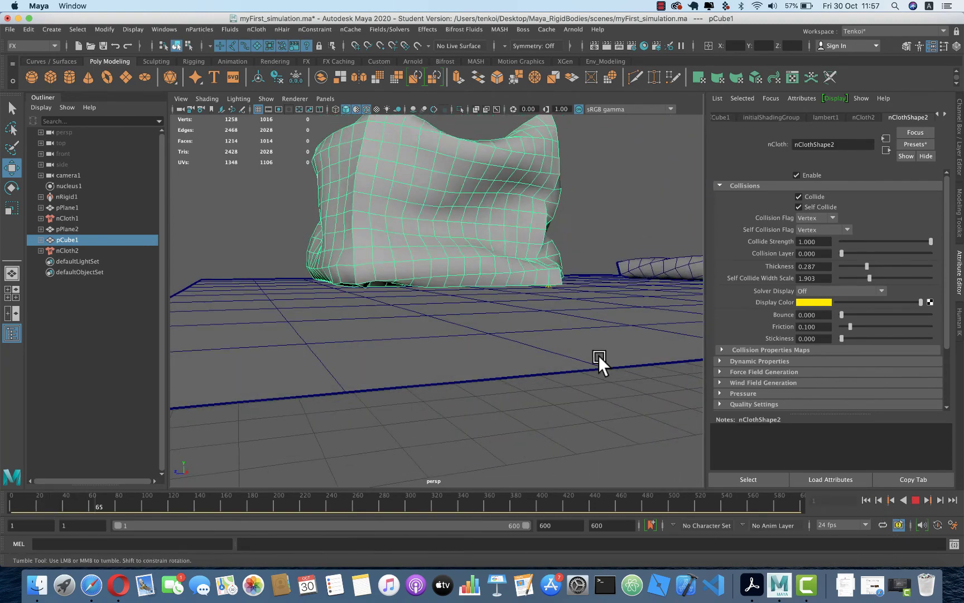
mouse_move(600, 357)
left_mouse_down("alt")
mouse_move(639, 380)
mouse_move(663, 370)
mouse_move(679, 380)
mouse_move(503, 234)
mouse_move(535, 308)
mouse_move(465, 324)
mouse_move(429, 316)
mouse_move(436, 313)
left_mouse_up("alt")
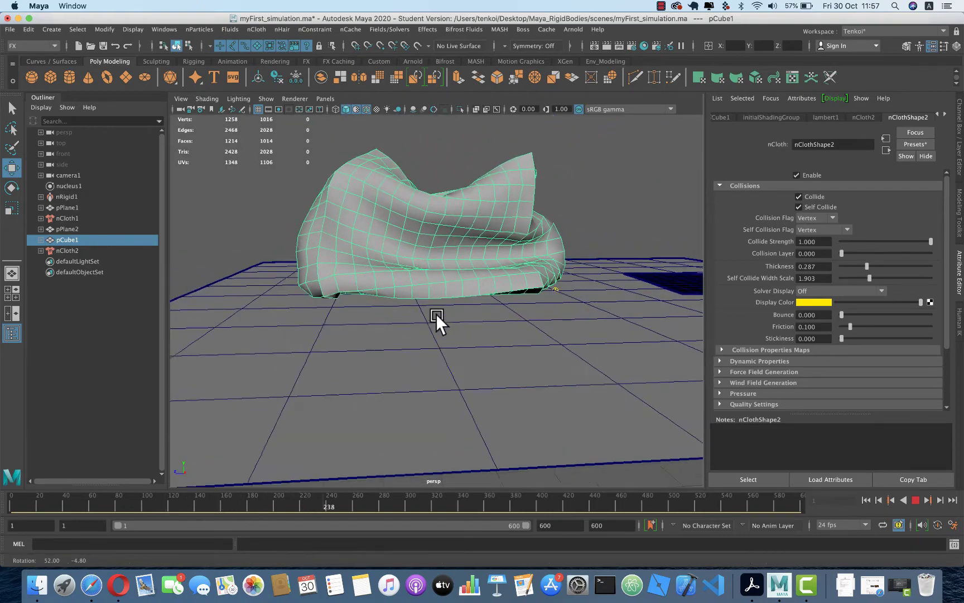
left_click(866, 500)
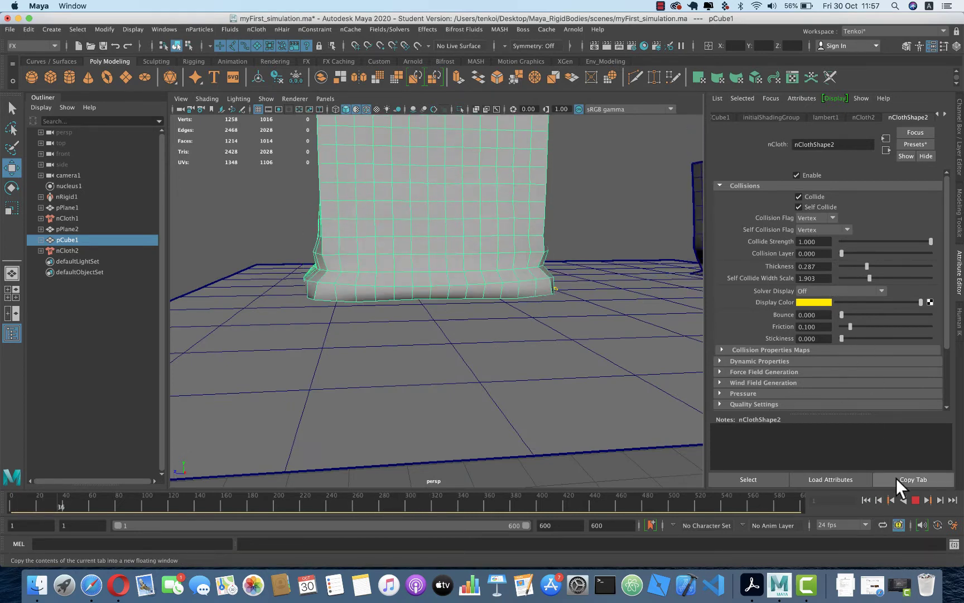
left_click(914, 500)
left_click(866, 501)
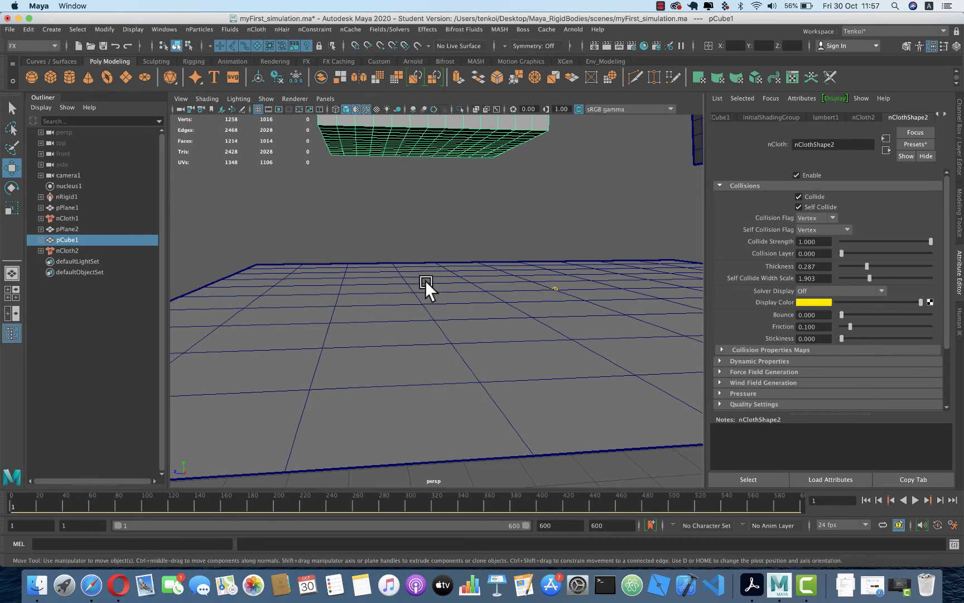
mouse_move(425, 280)
left_mouse_down("alt")
mouse_move(463, 298)
mouse_move(490, 341)
left_mouse_up("alt")
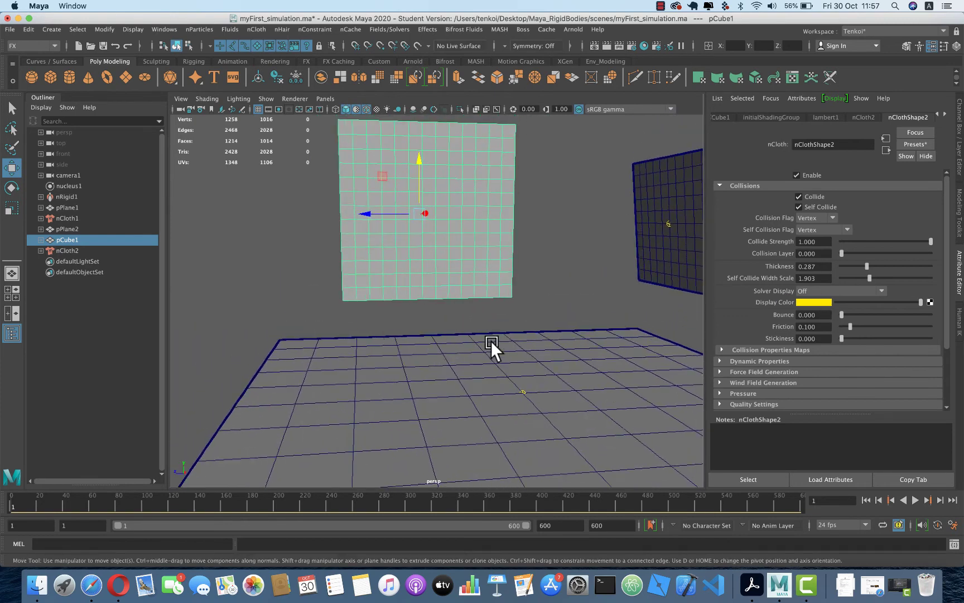
Show self-collision thickness, set the Self Collision Flag to VertexEdge and width scale to 0.513
left_click(826, 291)
left_click(826, 319)
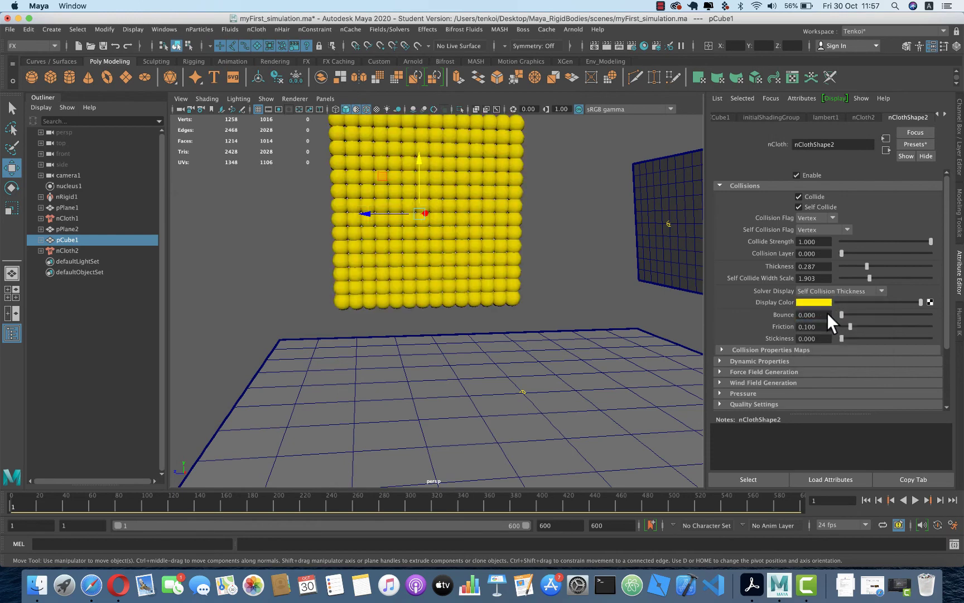
left_click(846, 228)
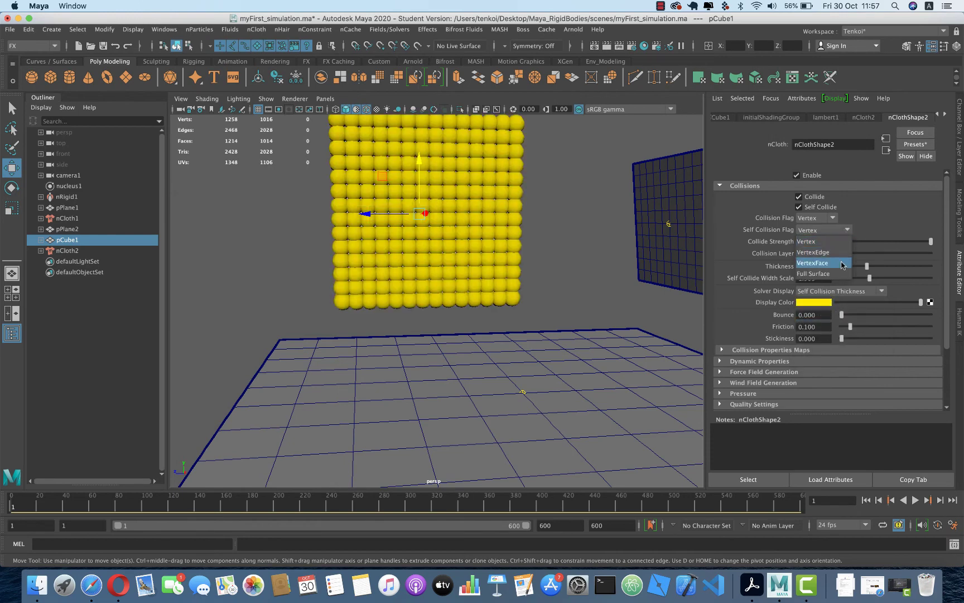
left_click(841, 263)
left_click(838, 227)
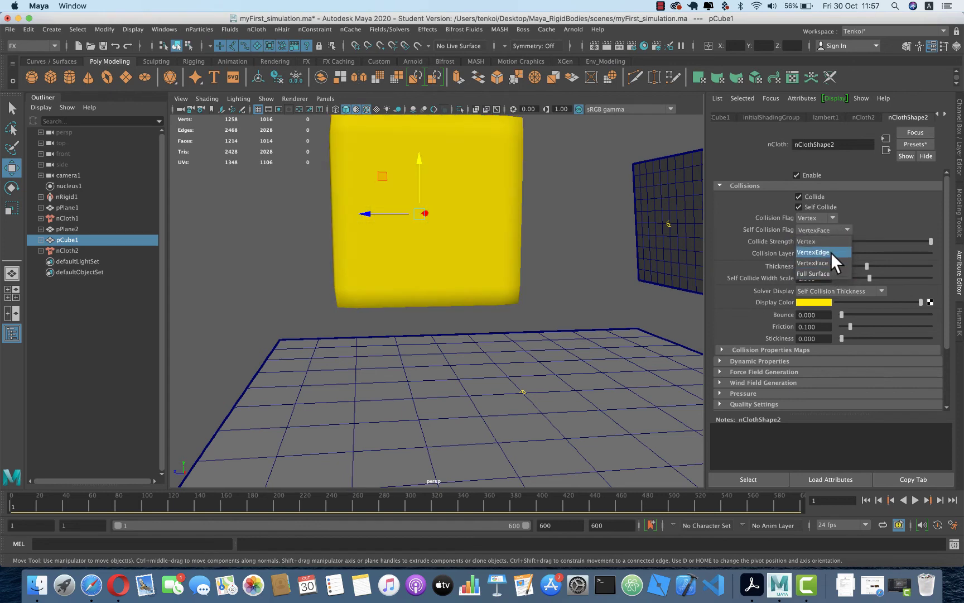
left_click(831, 252)
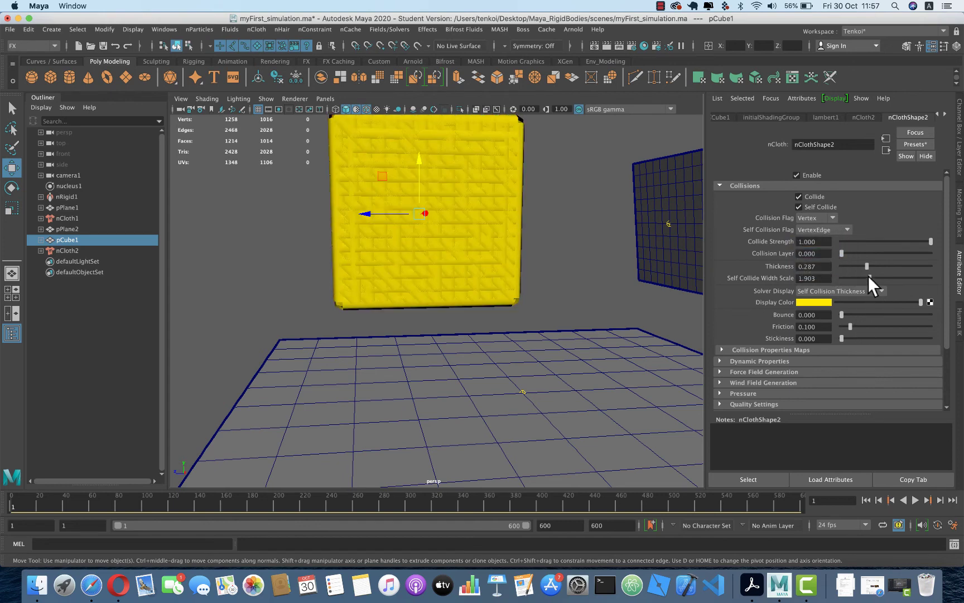
left_click_drag(869, 275, 848, 276)
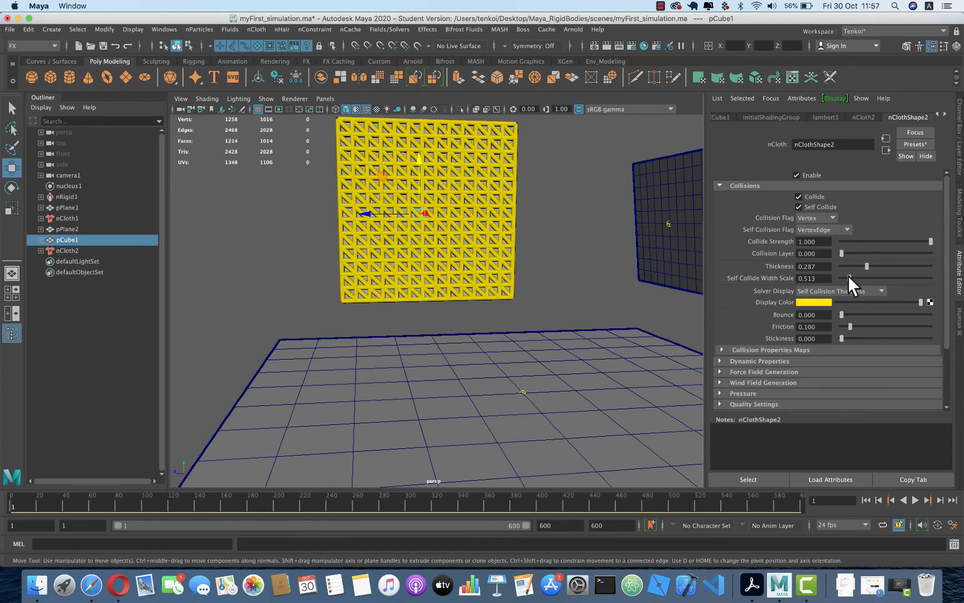
Simulate to frame 59, turn solver display off, and inspect the crumpled cloth up close
mouse_move(264, 278)
left_mouse_down("alt")
mouse_move(324, 276)
mouse_move(475, 348)
left_mouse_up("alt")
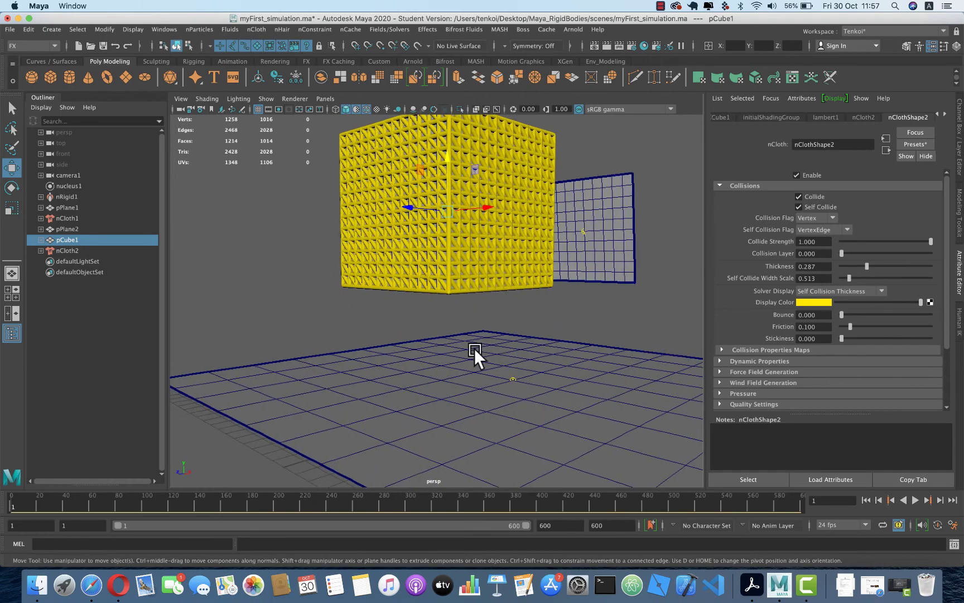
left_click(916, 500)
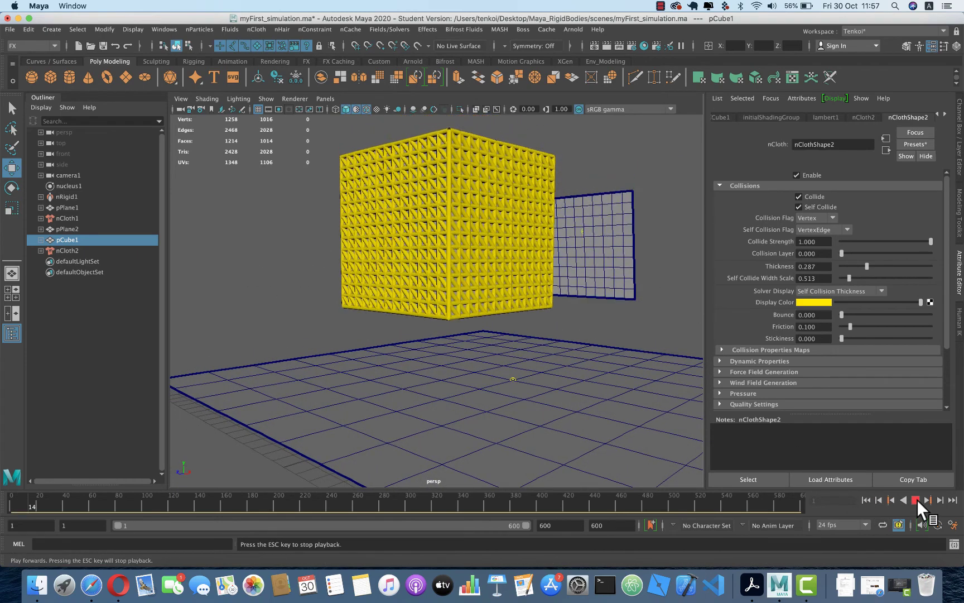
left_click(916, 501)
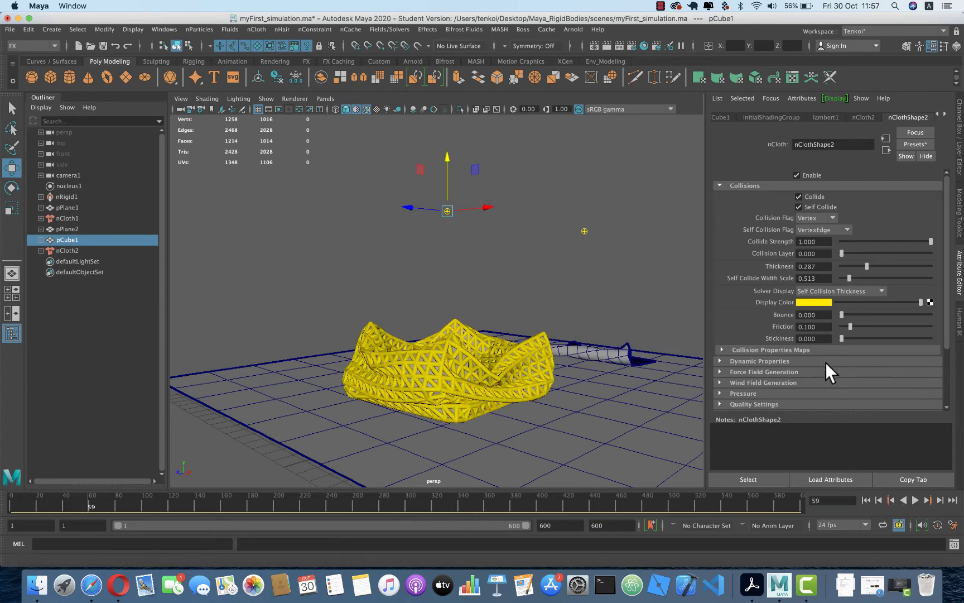
left_click(806, 288)
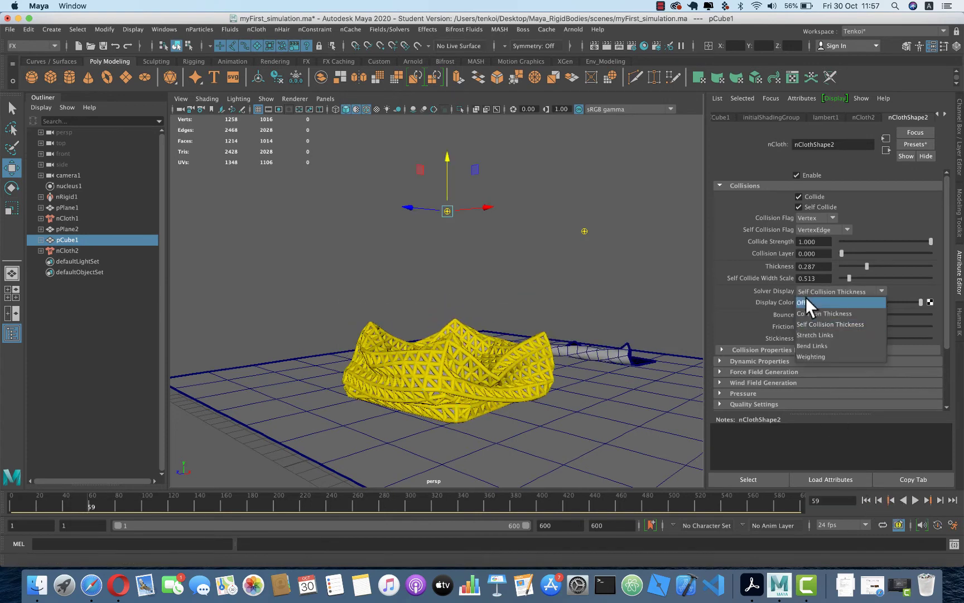
left_click(806, 302)
left_click_drag(444, 351, 414, 346, "alt")
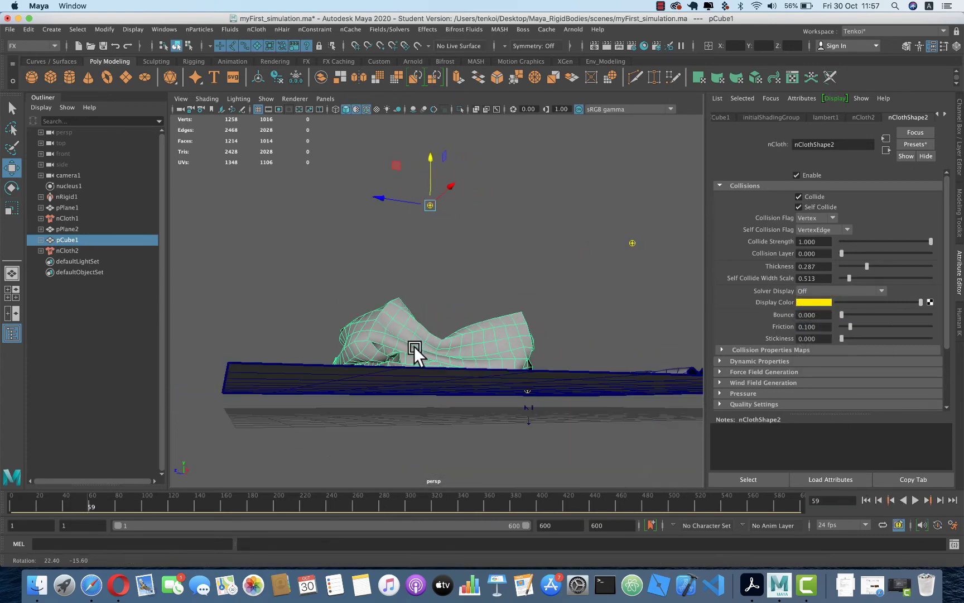
mouse_move(427, 377)
right_mouse_down("alt")
mouse_move(457, 410)
mouse_move(468, 404)
right_mouse_up("alt")
mouse_move(468, 404)
left_mouse_down("alt")
mouse_move(493, 339)
mouse_move(489, 363)
mouse_move(476, 359)
mouse_move(492, 368)
left_mouse_up("alt")
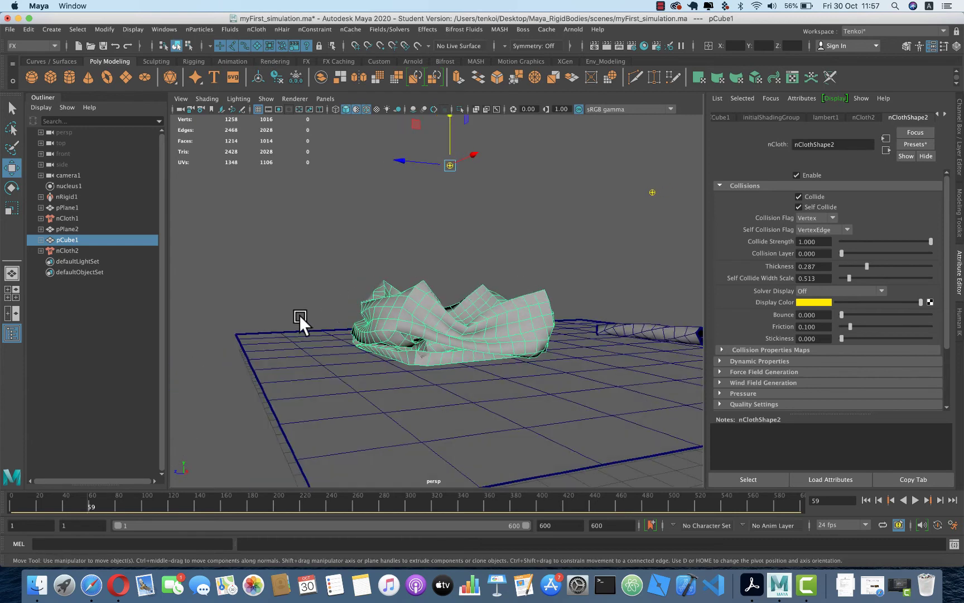
Select the ground plane pPlane1 and display its collision thickness
left_click(70, 185)
left_click(69, 195)
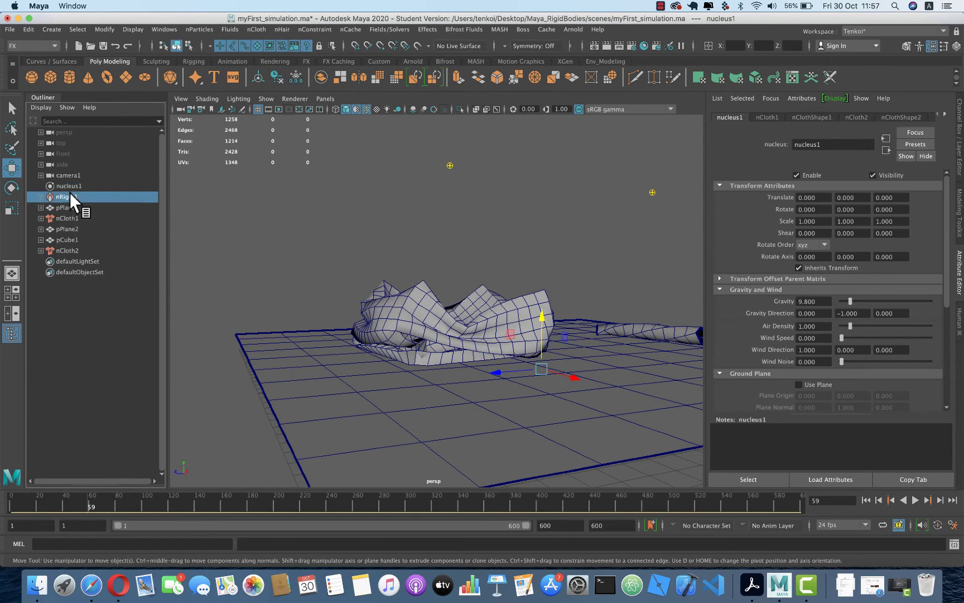
left_click(280, 388)
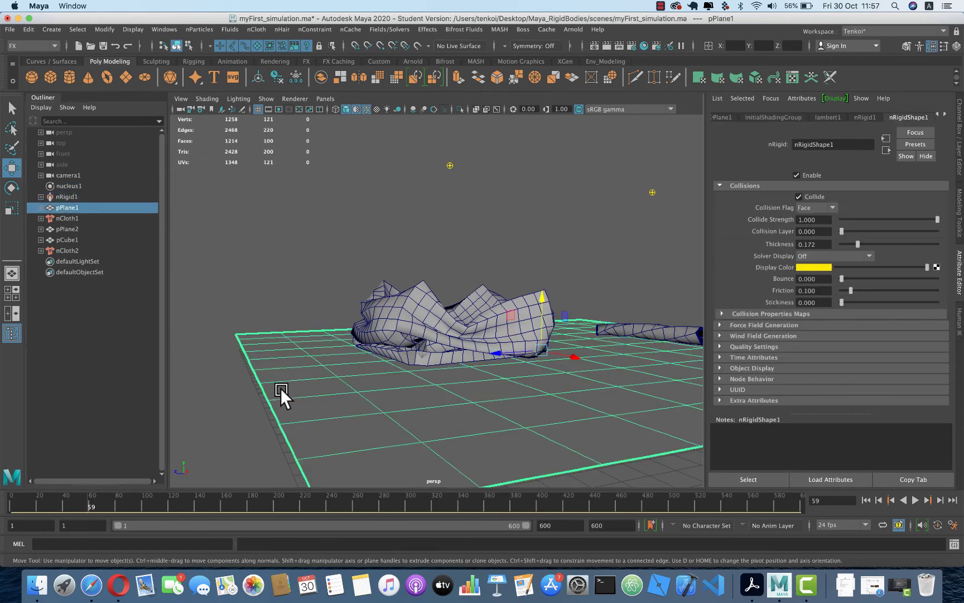
left_click(826, 255)
left_click_drag(505, 344, 443, 337, "alt")
scroll(440, 305, "up", 3)
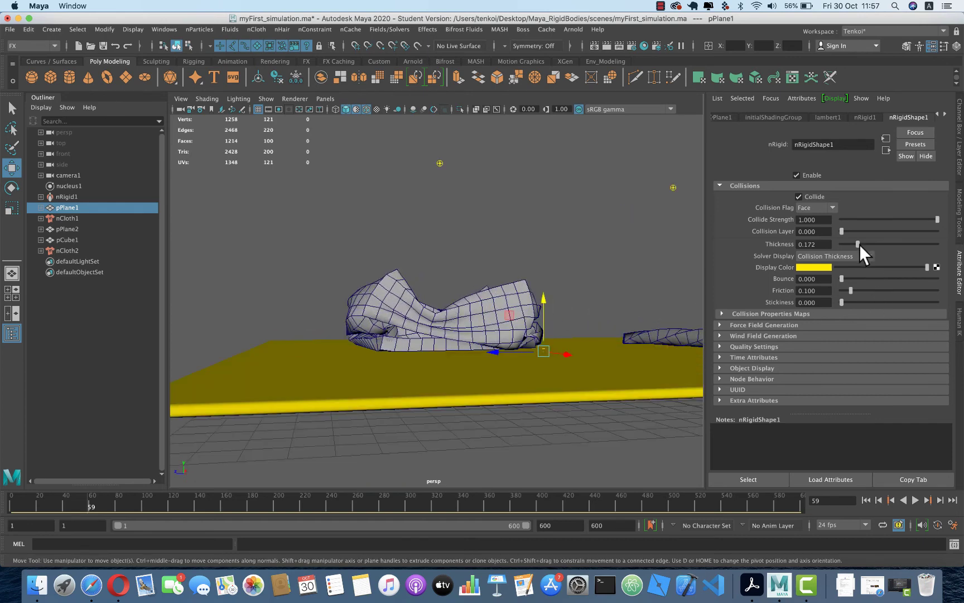
Reduce the ground plane's collision thickness from 0.172 to 0.028 and hide its solver display
left_click_drag(857, 244, 842, 245)
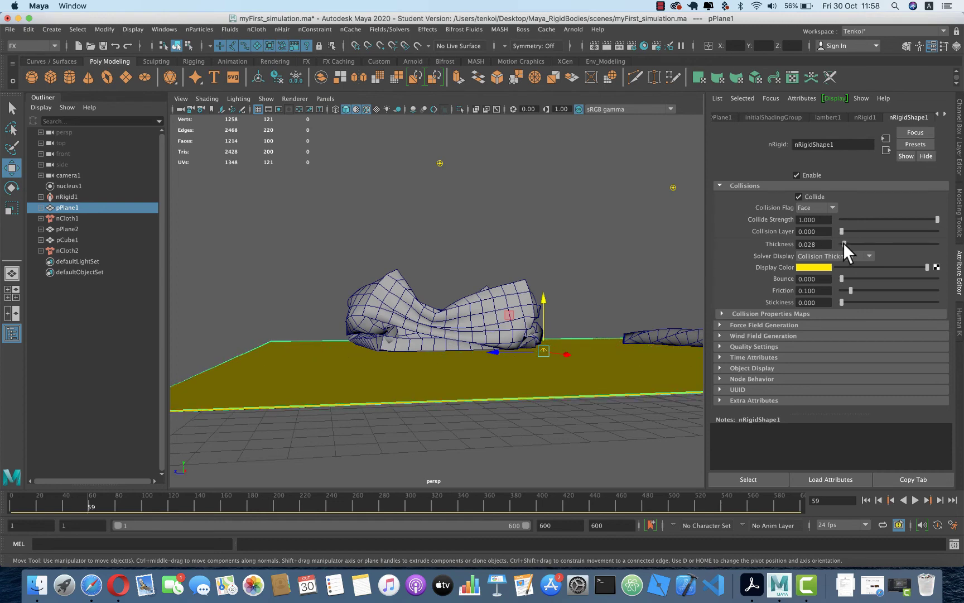
left_click_drag(453, 267, 482, 269, "alt")
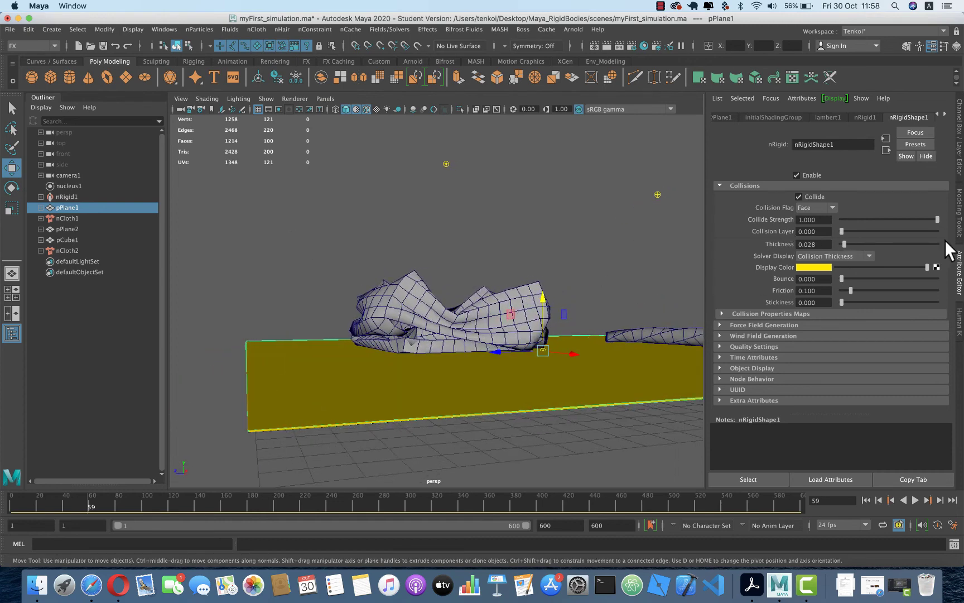
left_click(824, 253)
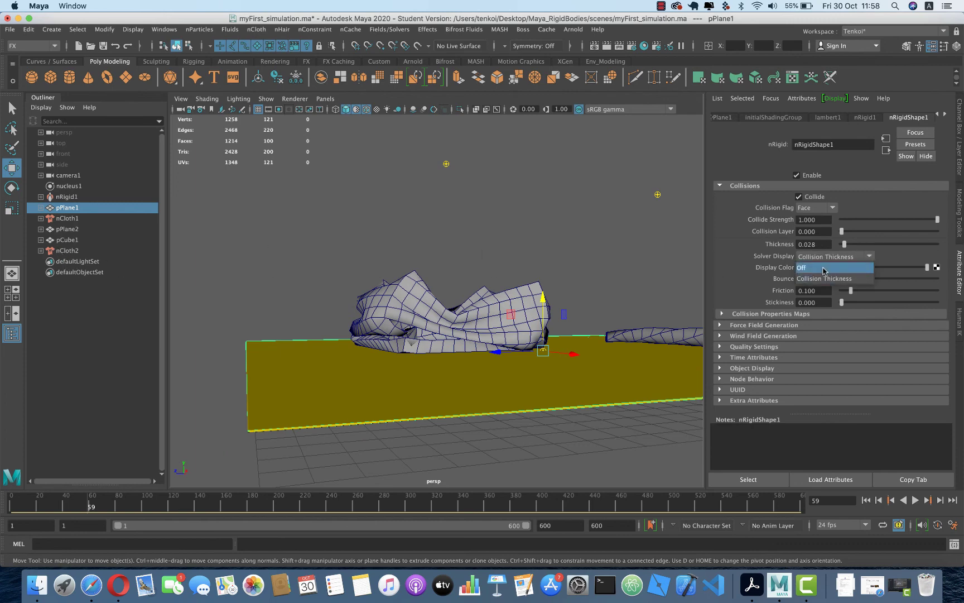
left_click(68, 249)
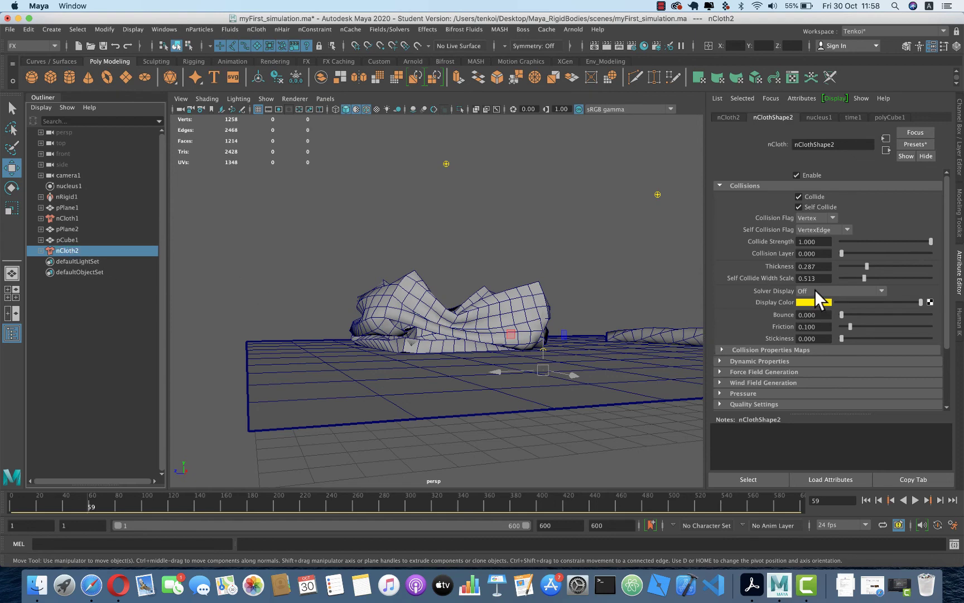
Replay the cloth from frame 1 to frame 59 and view it from a low side angle
left_click(867, 501)
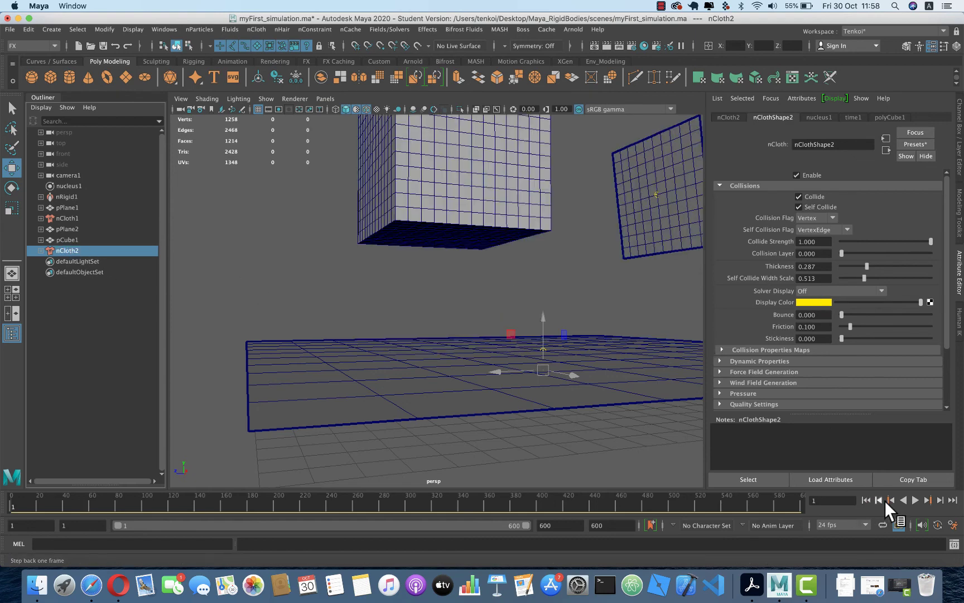
left_click(914, 499)
left_click(914, 500)
mouse_move(502, 313)
left_mouse_down("alt")
mouse_move(400, 366)
mouse_move(434, 356)
mouse_move(415, 370)
mouse_move(475, 325)
mouse_move(473, 337)
mouse_move(460, 331)
mouse_move(556, 335)
left_mouse_up("alt")
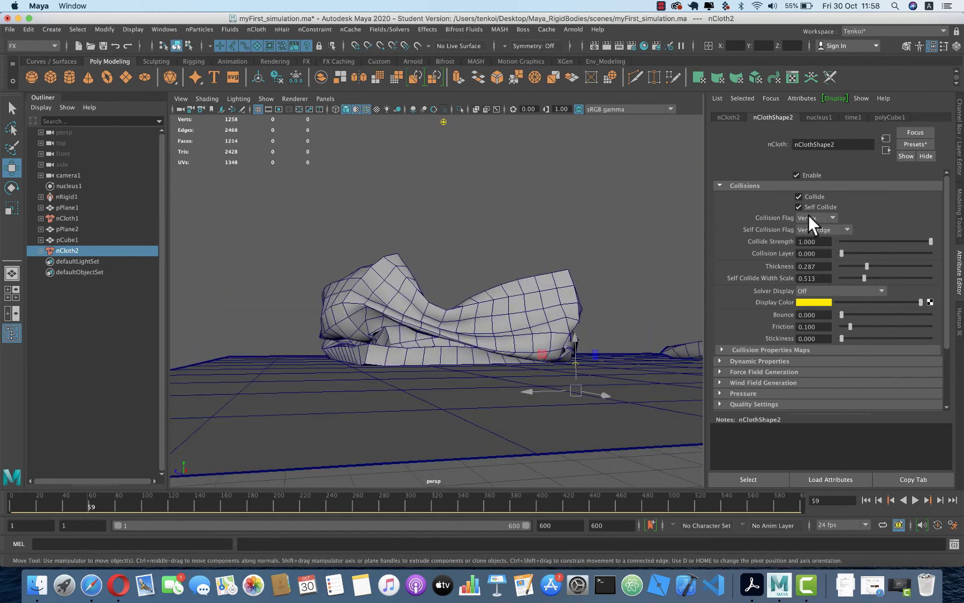
Display the cloth's collision thickness spheres and change its Collision Flag to Face
left_click(811, 288)
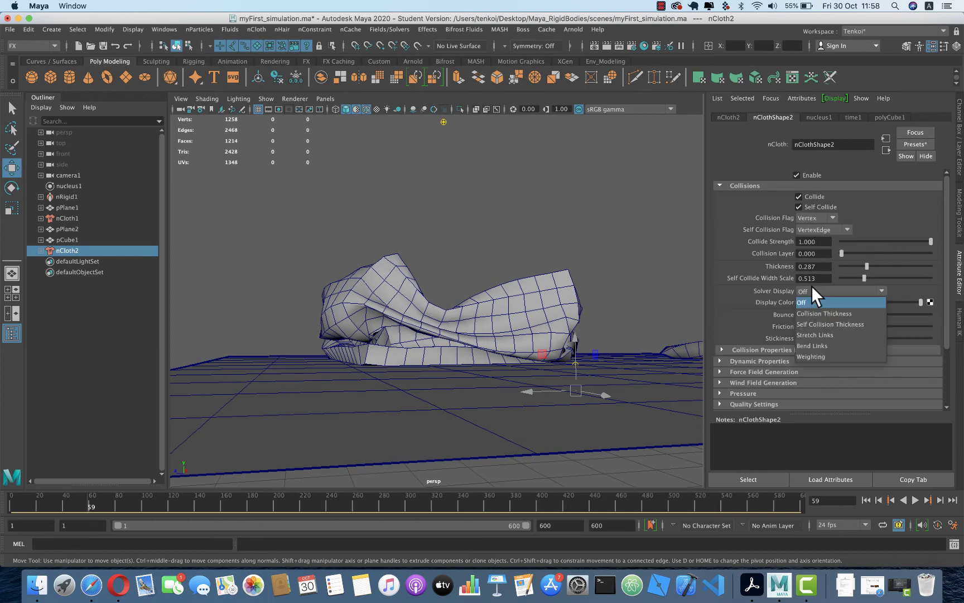
left_click(815, 311)
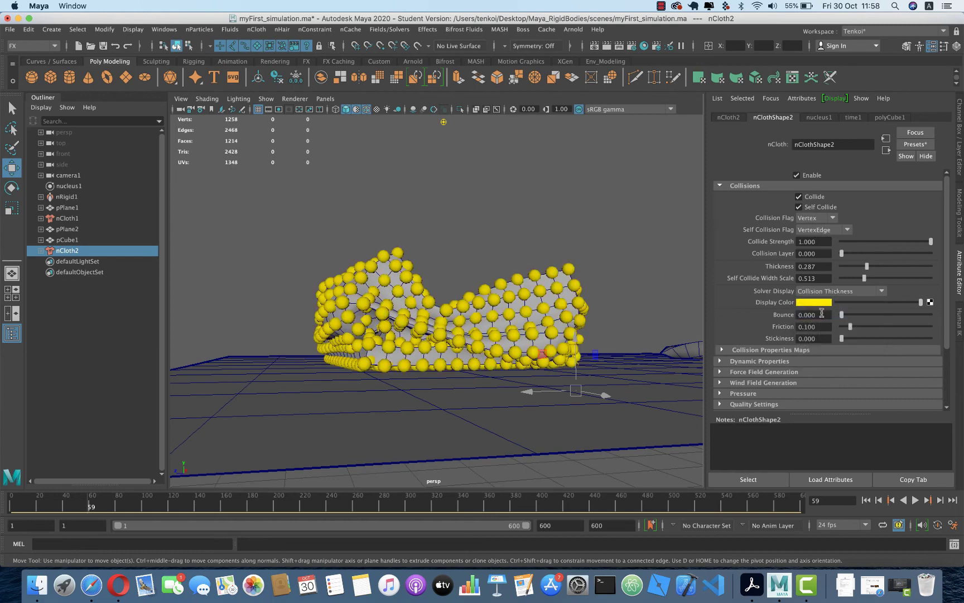
scroll(433, 329, "up", 2)
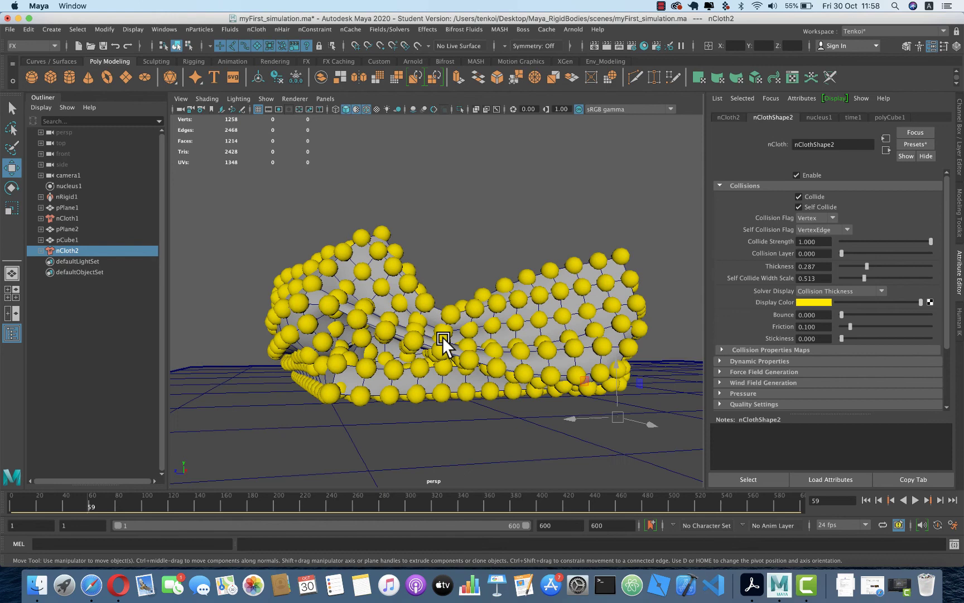
left_click_drag(443, 337, 422, 335, "alt")
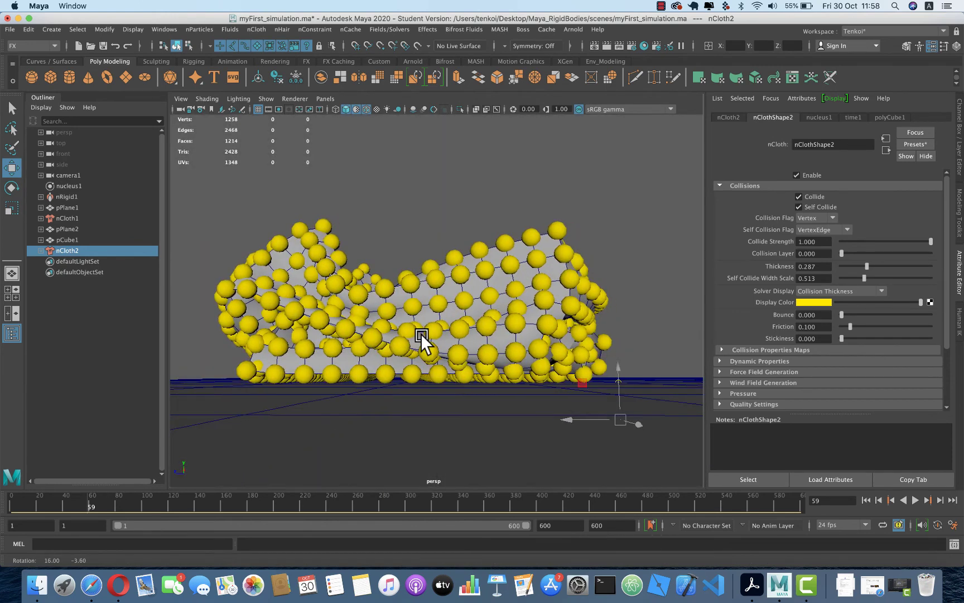
left_click(805, 230)
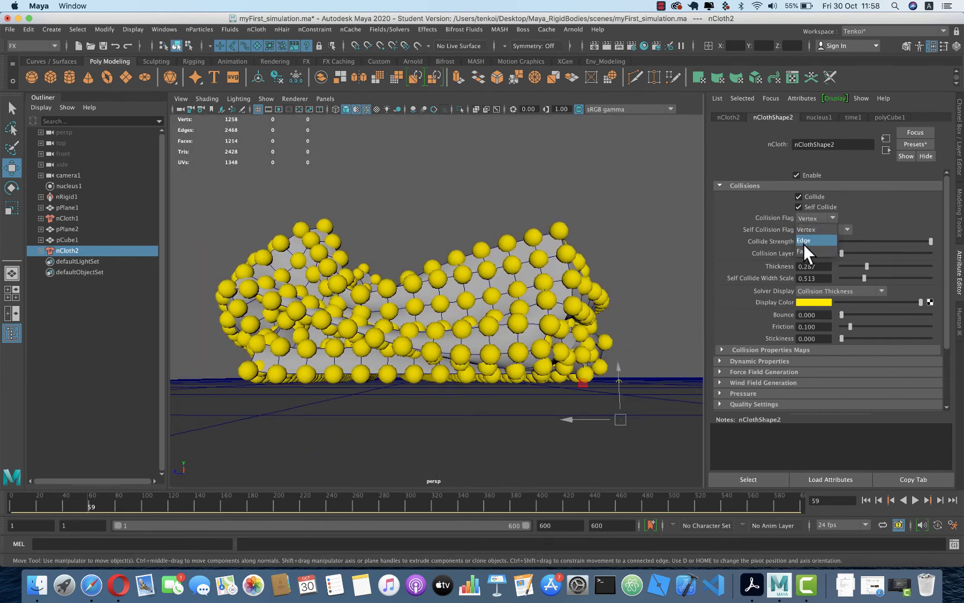
left_click(804, 249)
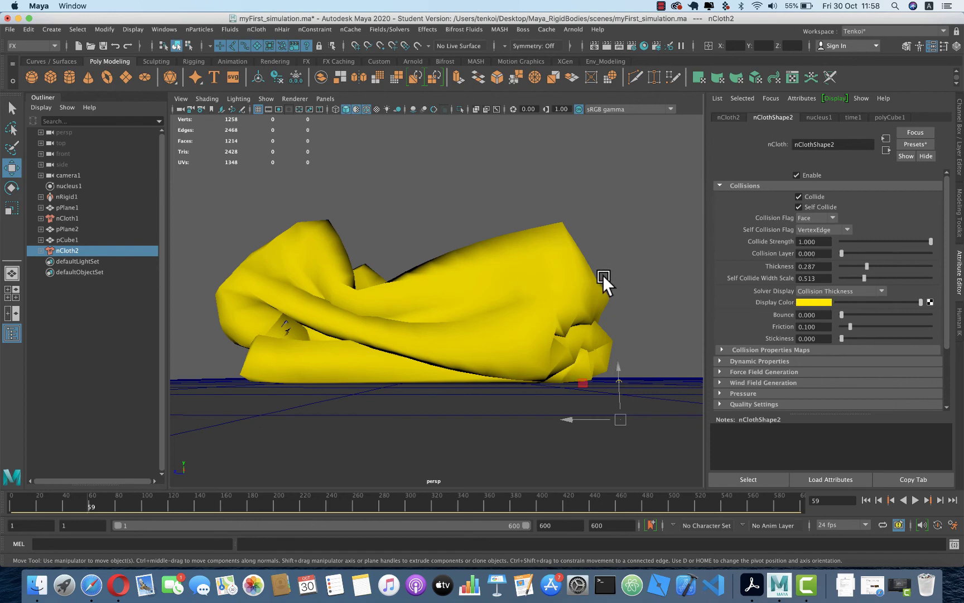
Lower the cloth's collision thickness to 0.000 and rewind the simulation to frame 1
left_click_drag(602, 275, 616, 274, "alt")
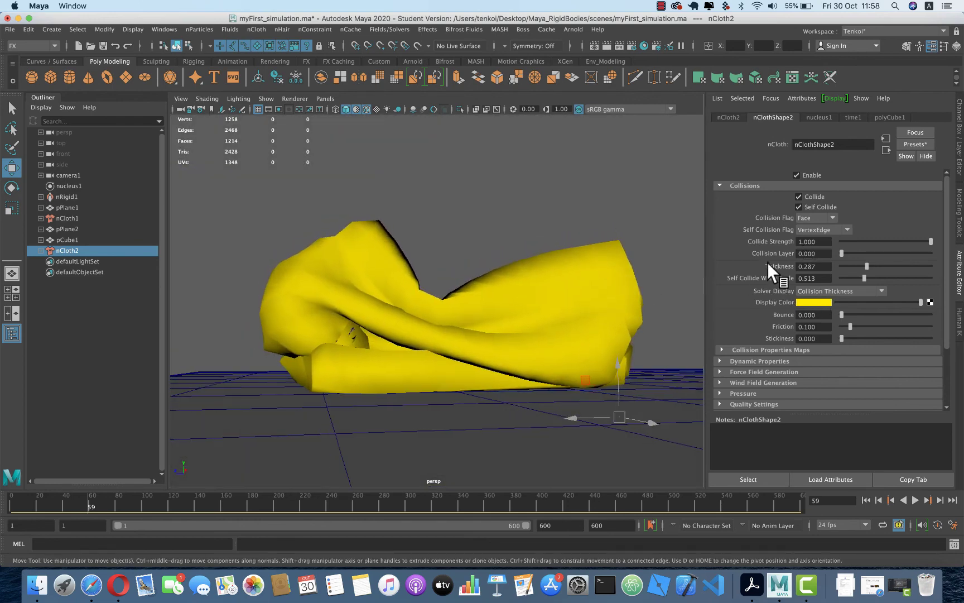
left_click_drag(867, 266, 837, 267)
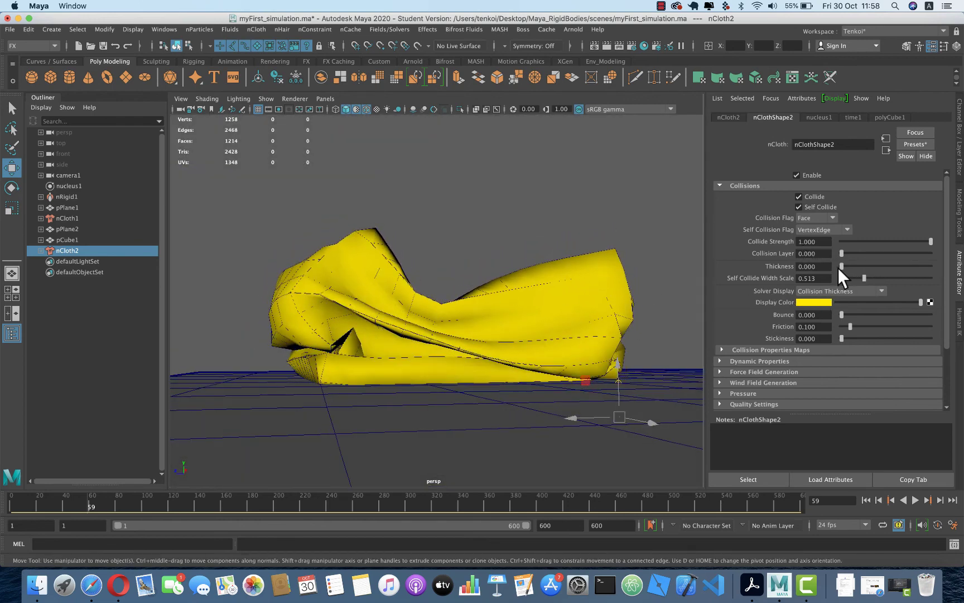
left_click_drag(503, 319, 521, 329, "alt")
left_click(865, 496)
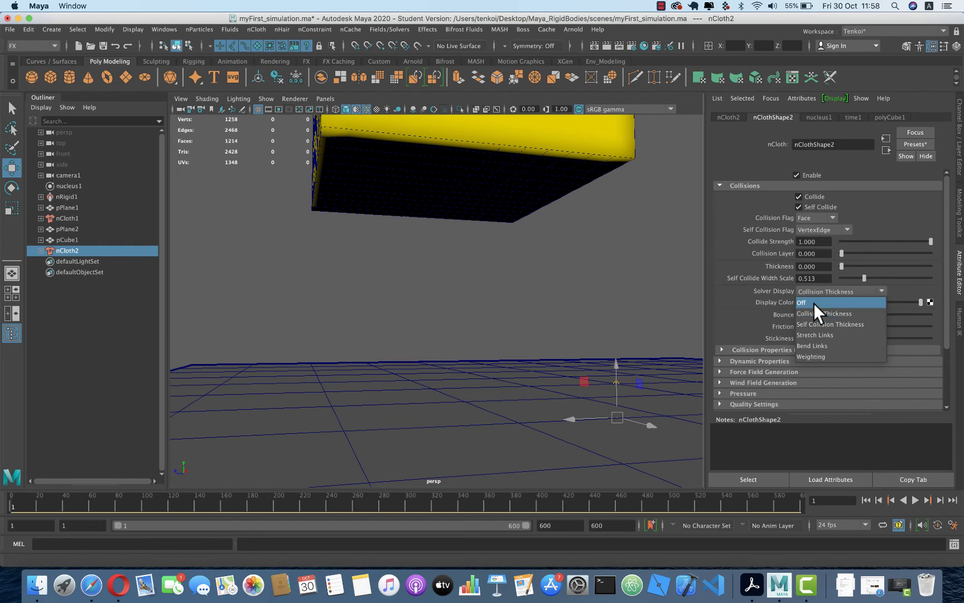
Play the Face-collision cloth through frame 287 with solver display off, then rewind to frame 1
left_click(814, 303)
mouse_move(422, 301)
left_mouse_down("alt")
mouse_move(489, 263)
mouse_move(471, 268)
left_mouse_up("alt")
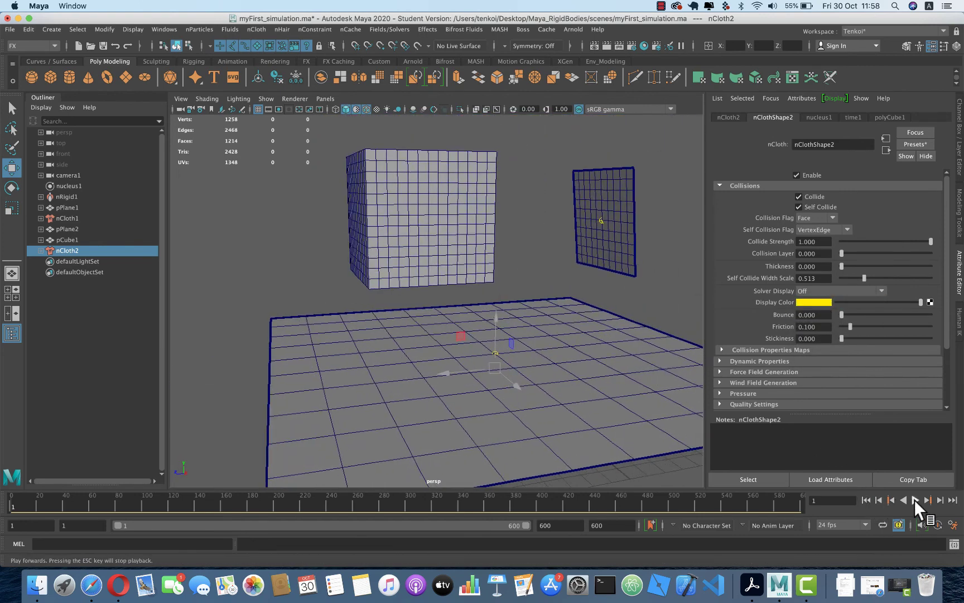
left_click(915, 500)
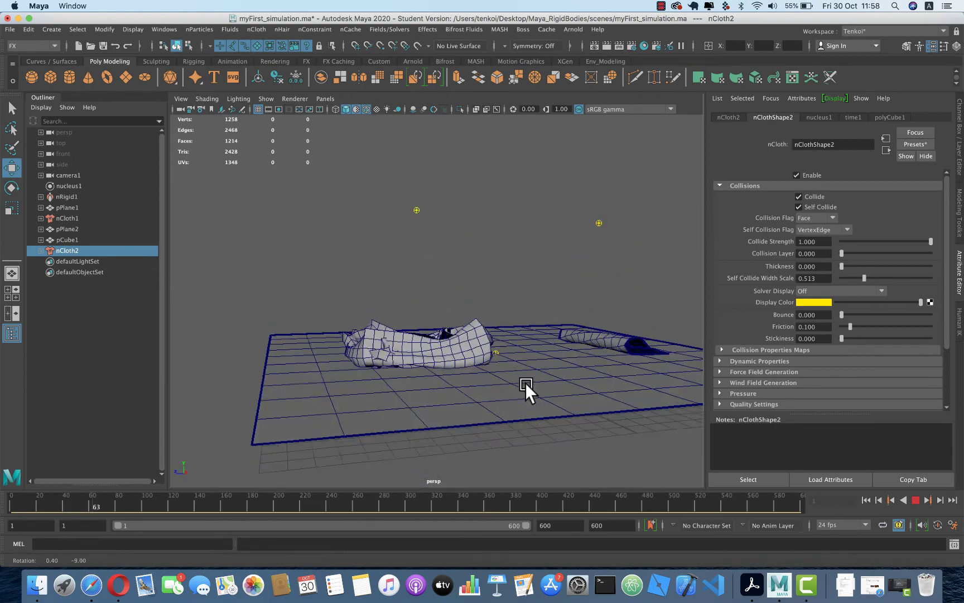
scroll(451, 366, "up", 5)
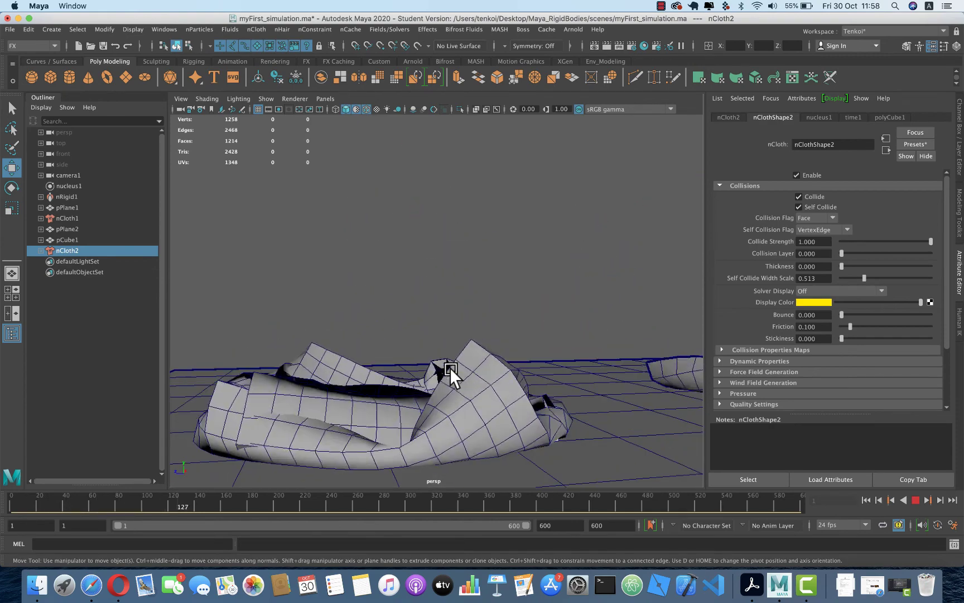
mouse_move(450, 367)
left_mouse_down("alt")
mouse_move(478, 377)
mouse_move(543, 369)
mouse_move(512, 378)
left_mouse_up("alt")
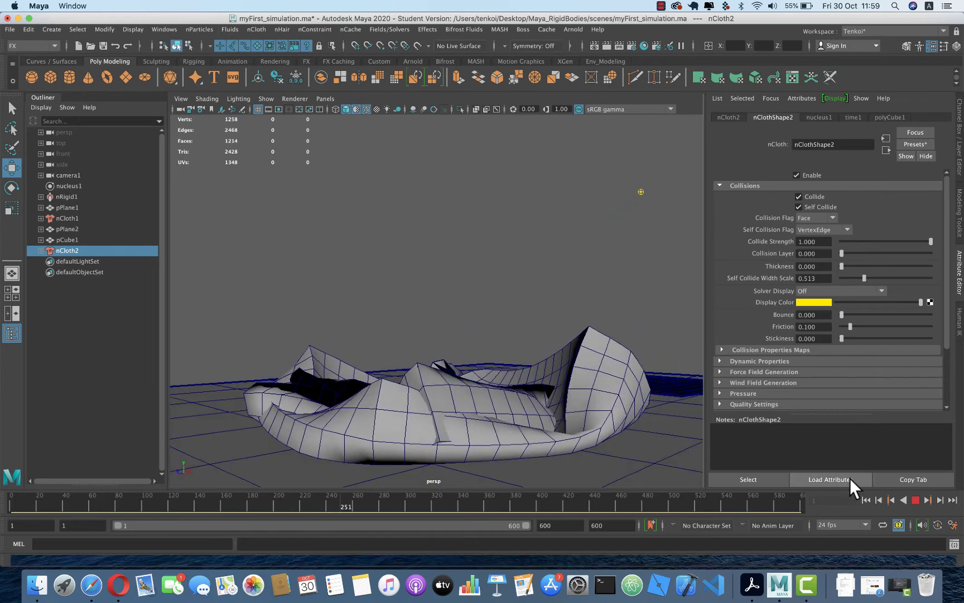
left_click(915, 500)
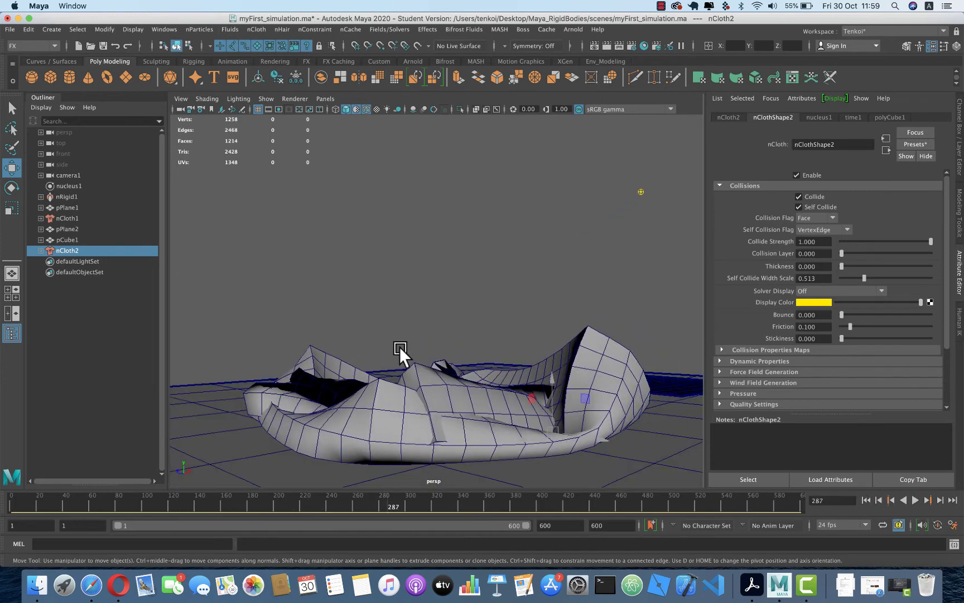
scroll(399, 347, "down", 3)
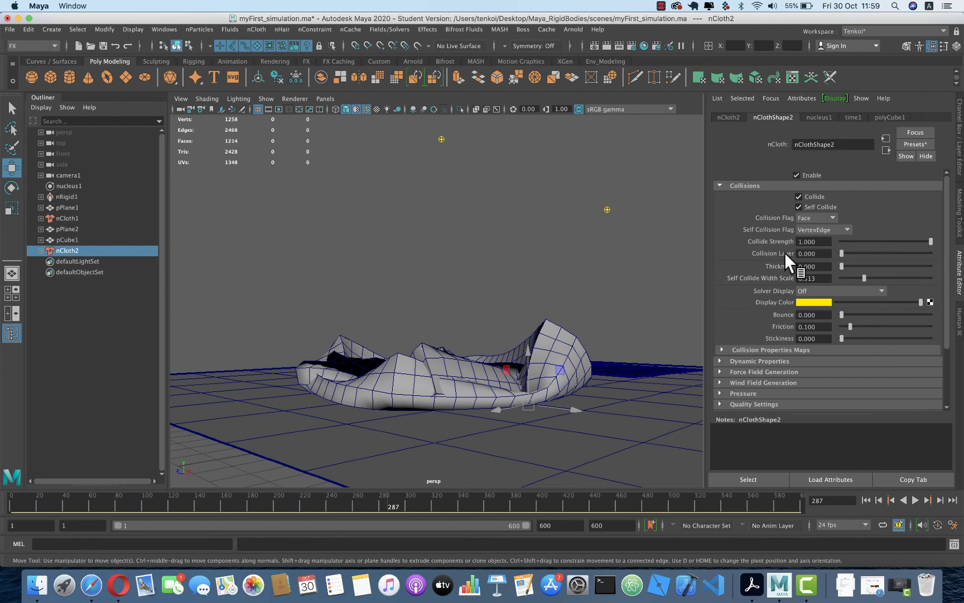
left_click(866, 499)
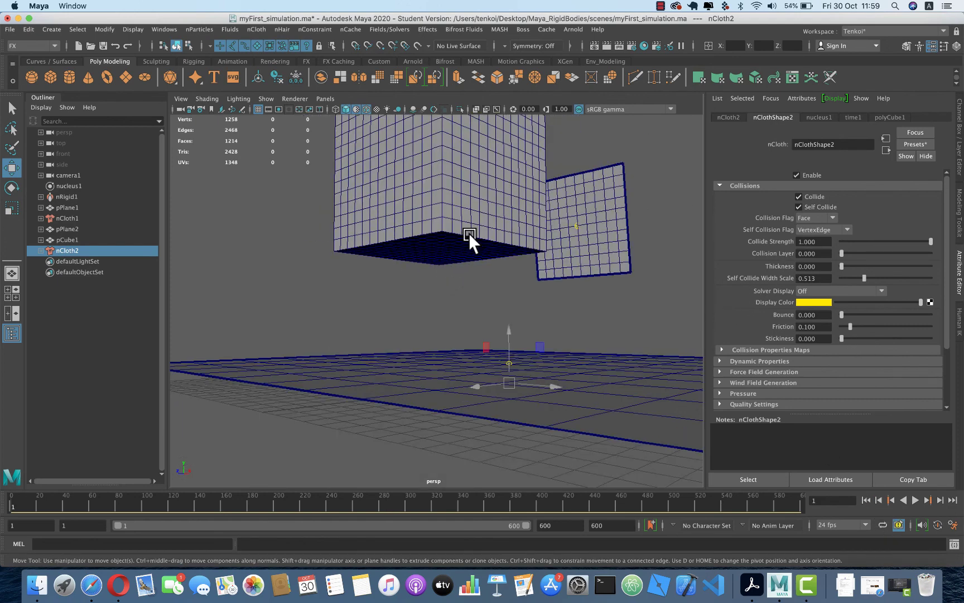
Show self-collision thickness and keep the Self Collision Flag at VertexEdge after trying VertexFace
mouse_move(469, 233)
left_mouse_down("alt")
mouse_move(441, 307)
mouse_move(492, 313)
left_mouse_up("alt")
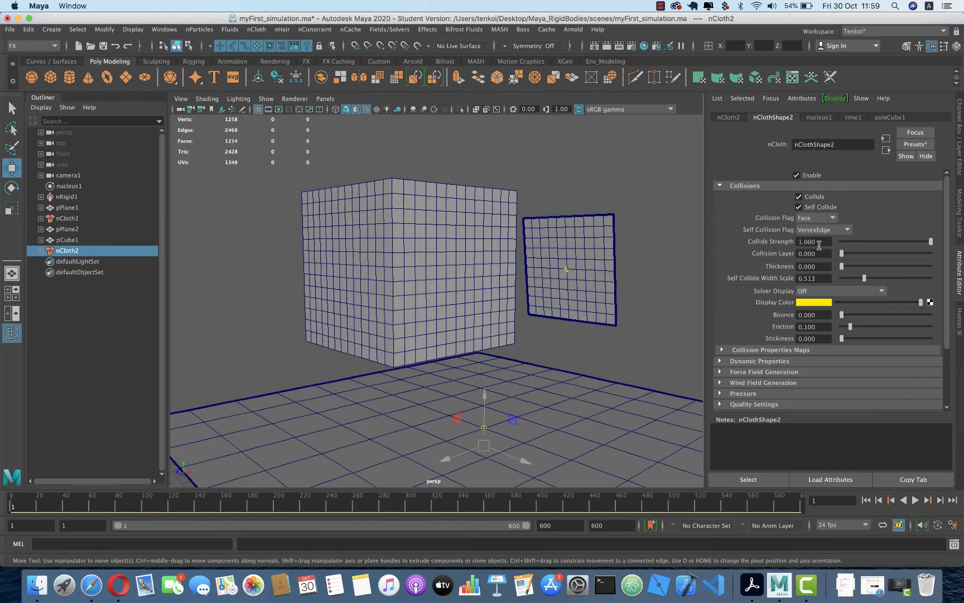
left_click(822, 290)
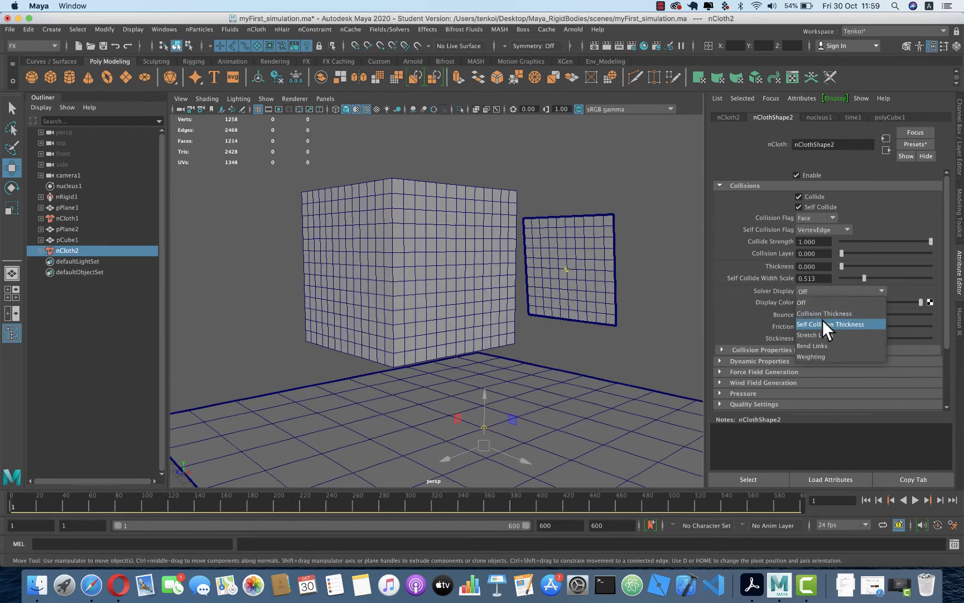
left_click(822, 319)
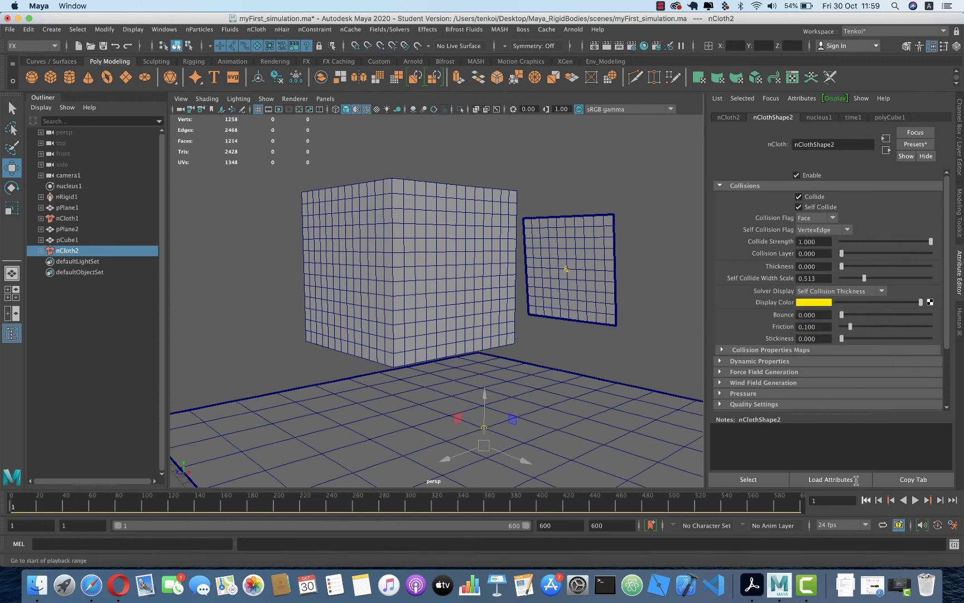
left_click(811, 227)
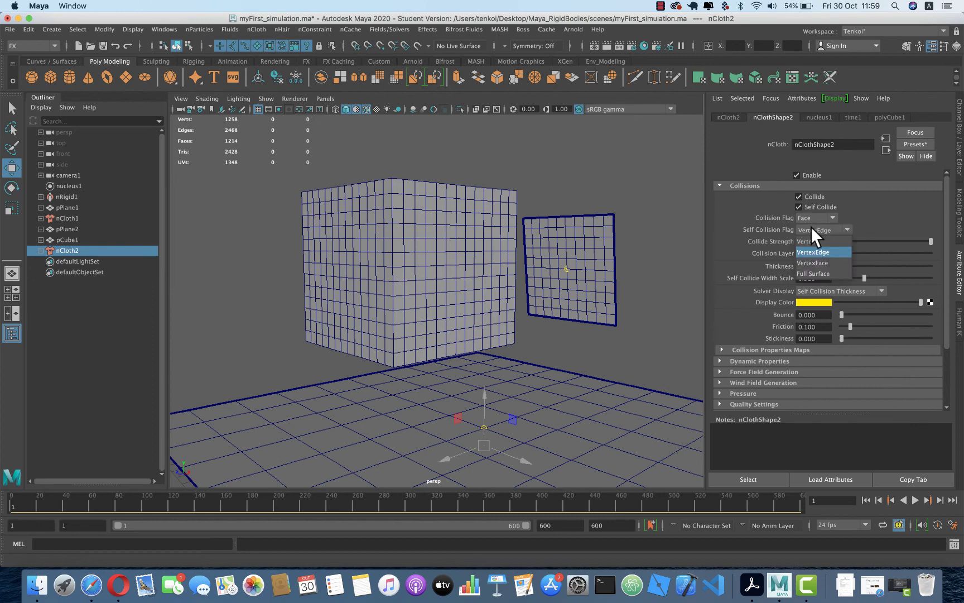
left_click(809, 263)
left_click(808, 229)
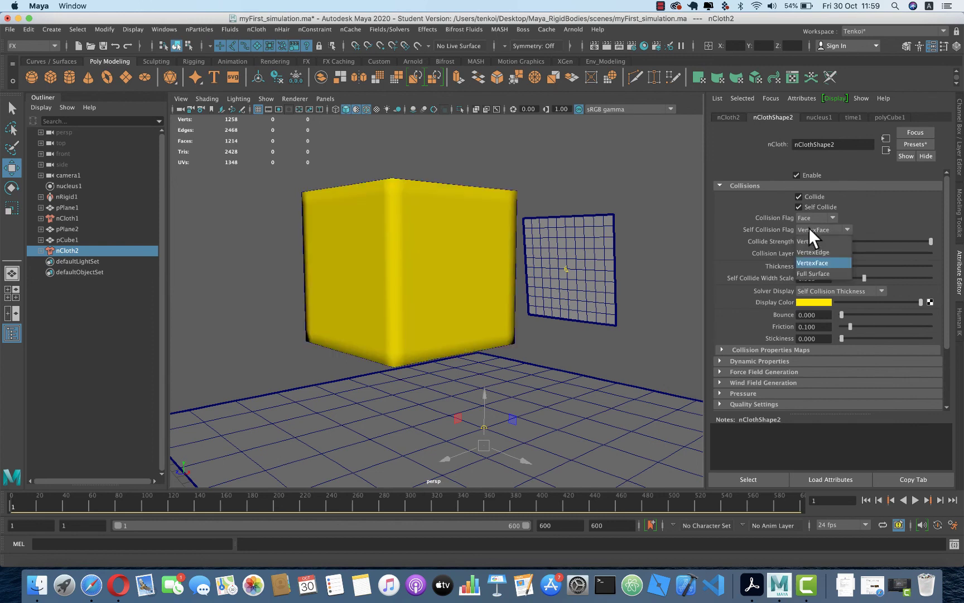
left_click(813, 251)
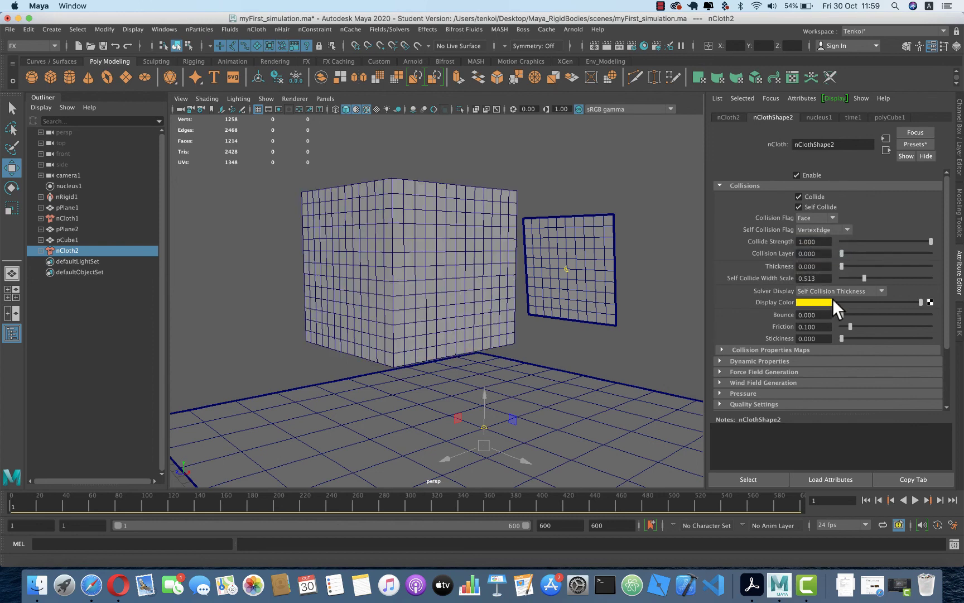
Set the cloth thickness to 0.177 and play to preview the crumple
left_click_drag(842, 268, 847, 266)
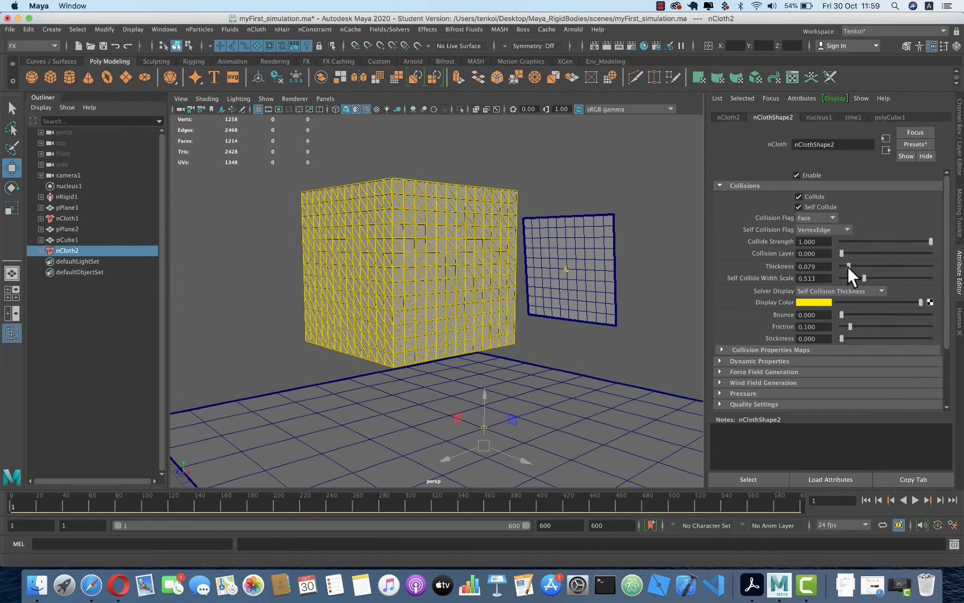
left_click_drag(847, 266, 859, 266)
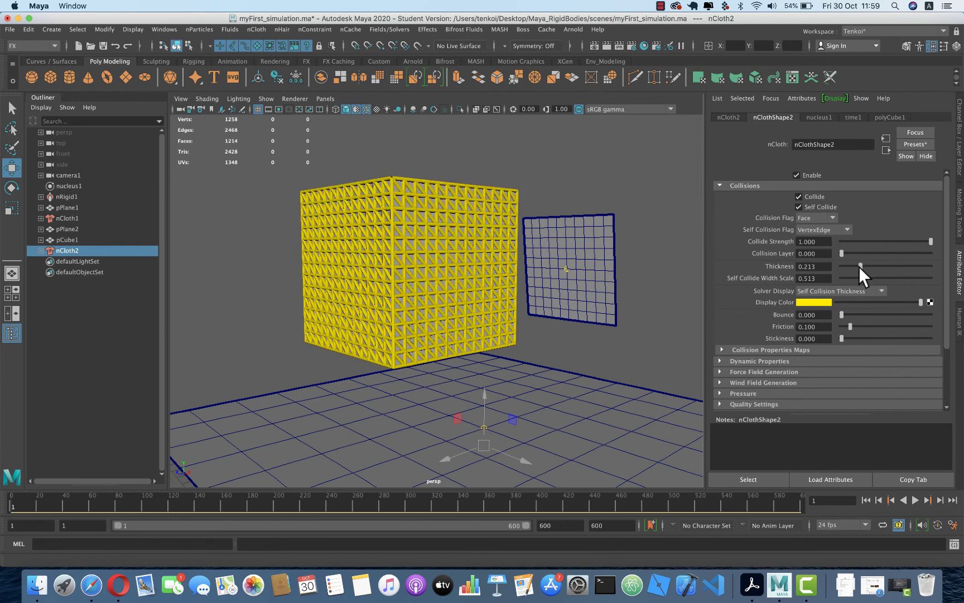
mouse_move(859, 267)
left_mouse_down()
mouse_move(869, 266)
mouse_move(856, 266)
left_mouse_up()
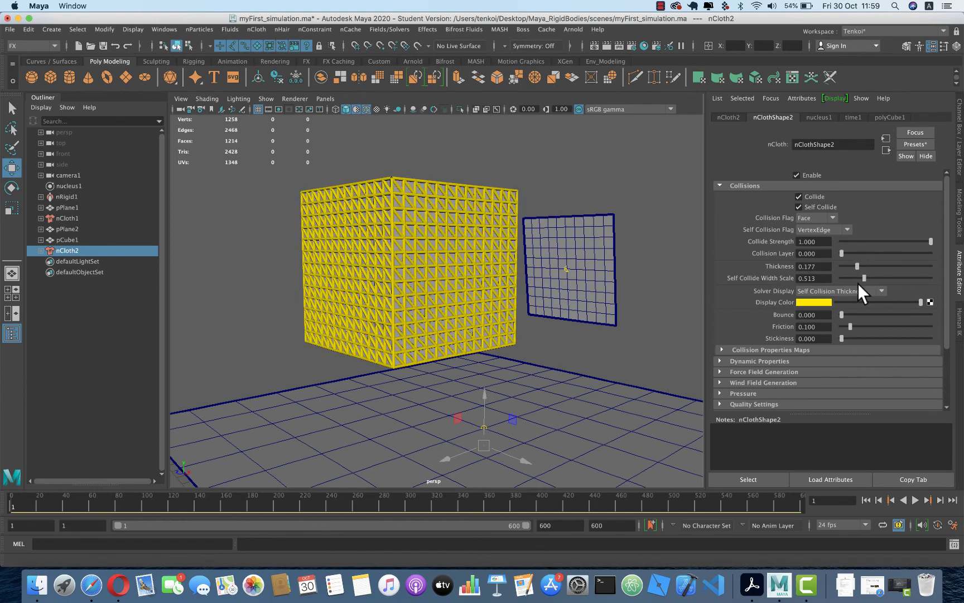
left_click(911, 498)
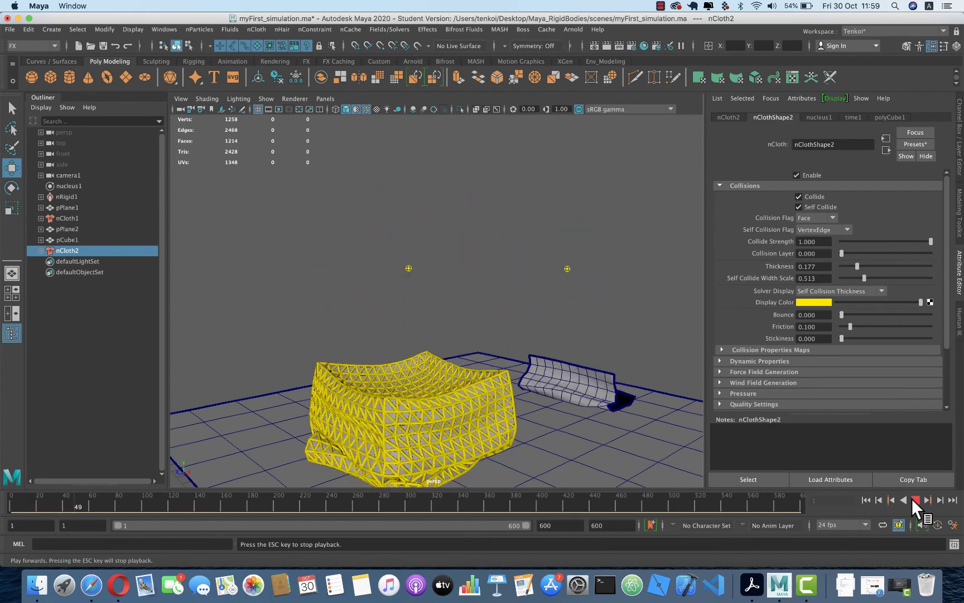
left_click(912, 498)
scroll(537, 340, "down", 2)
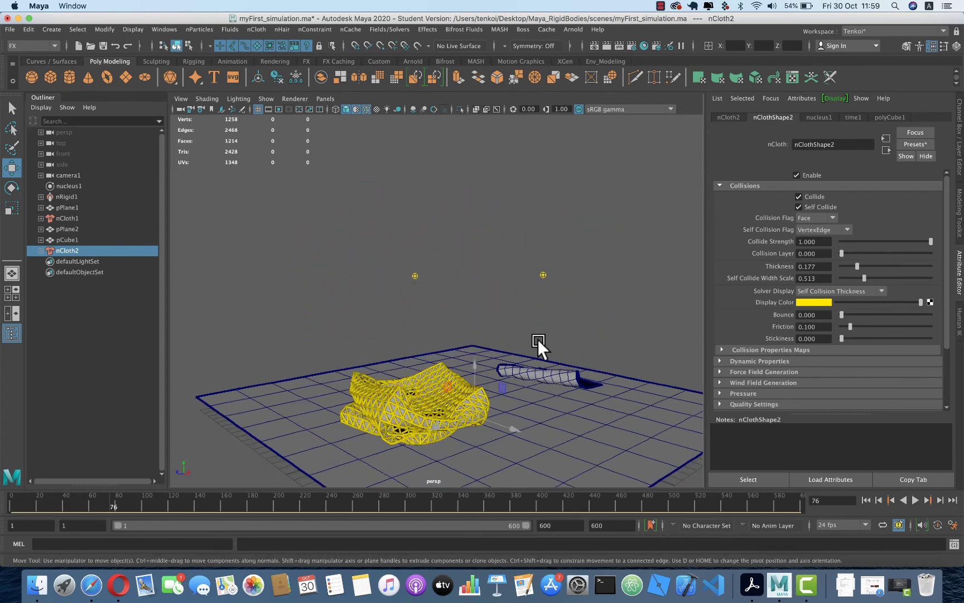
left_click_drag(452, 366, 462, 322, "alt")
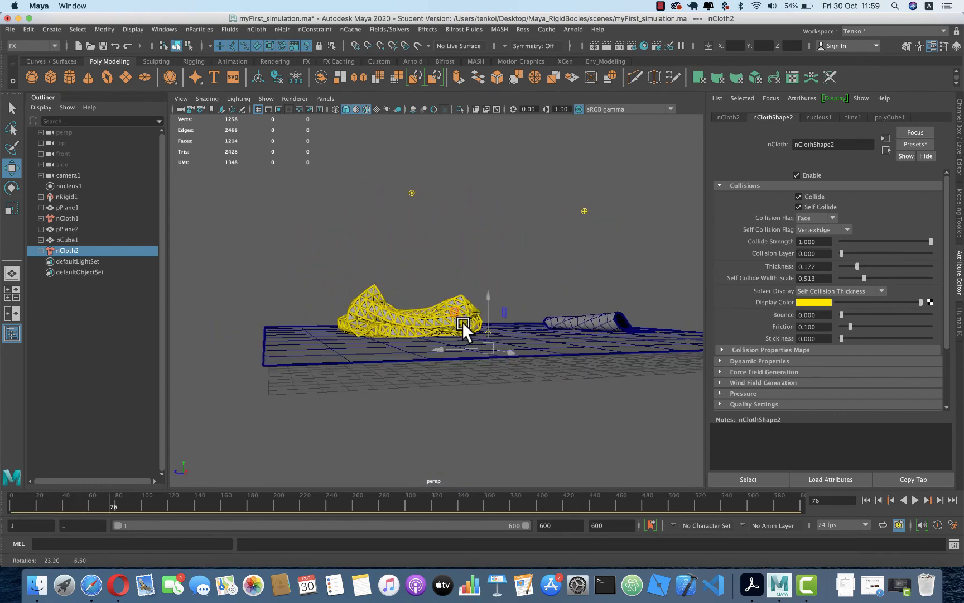
scroll(448, 330, "up", 3)
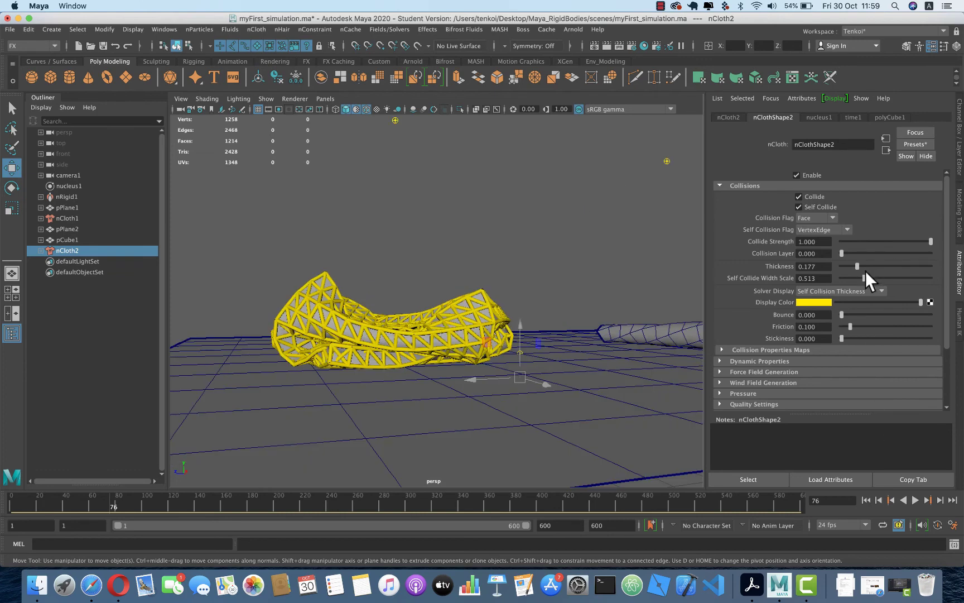
Widen self-collide width scale to 0.927, replay to frame 78, and turn solver display off
left_click_drag(862, 276, 882, 276)
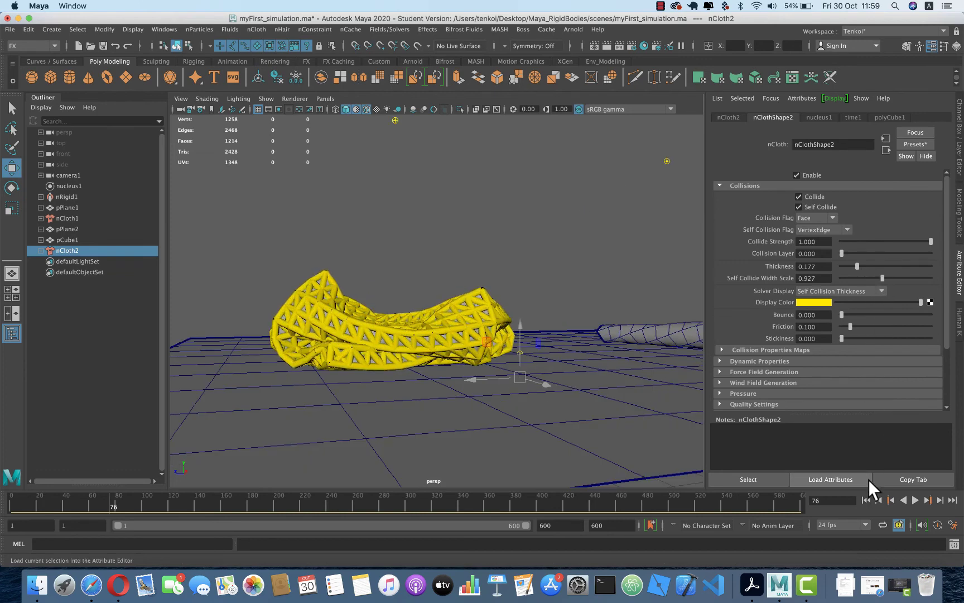
left_click(866, 499)
left_click(915, 499)
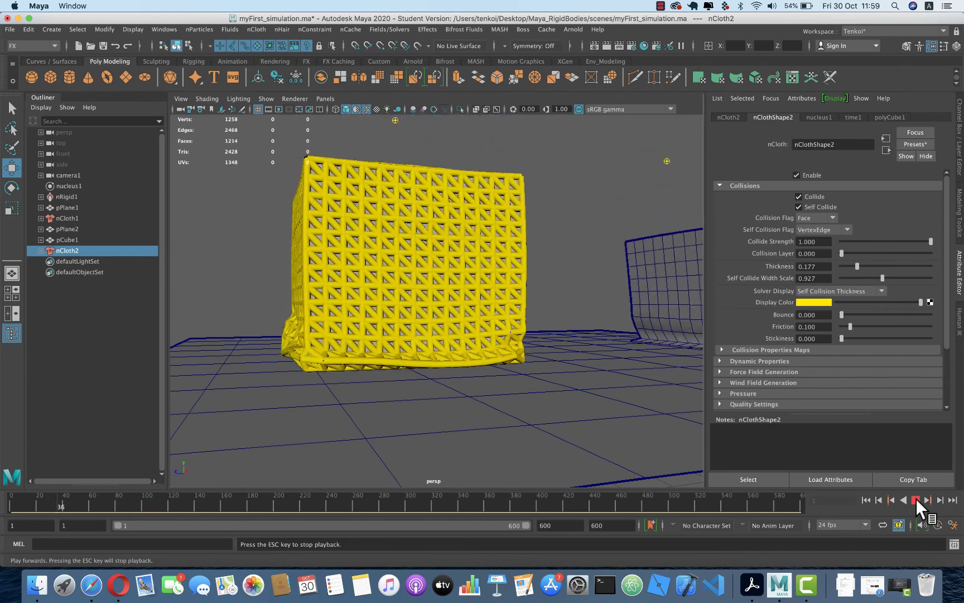
left_click(916, 500)
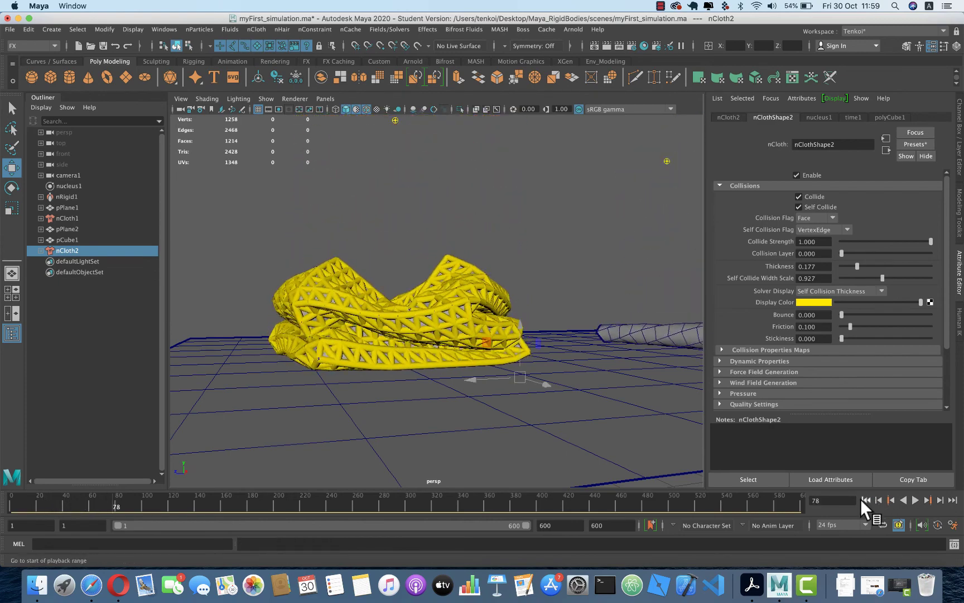
left_click(822, 292)
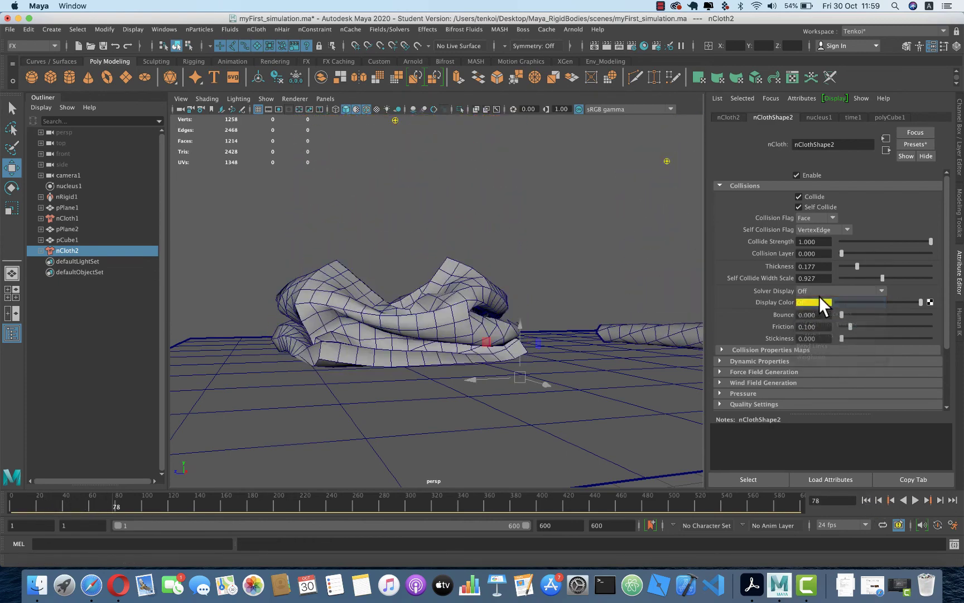
Play the cloth collapse from the first frame while orbiting the view, then reset it
scroll(455, 313, "down", 2)
mouse_move(388, 299)
left_mouse_down("alt")
mouse_move(467, 317)
mouse_move(474, 341)
left_mouse_up("alt")
left_click(867, 498)
left_click(917, 500)
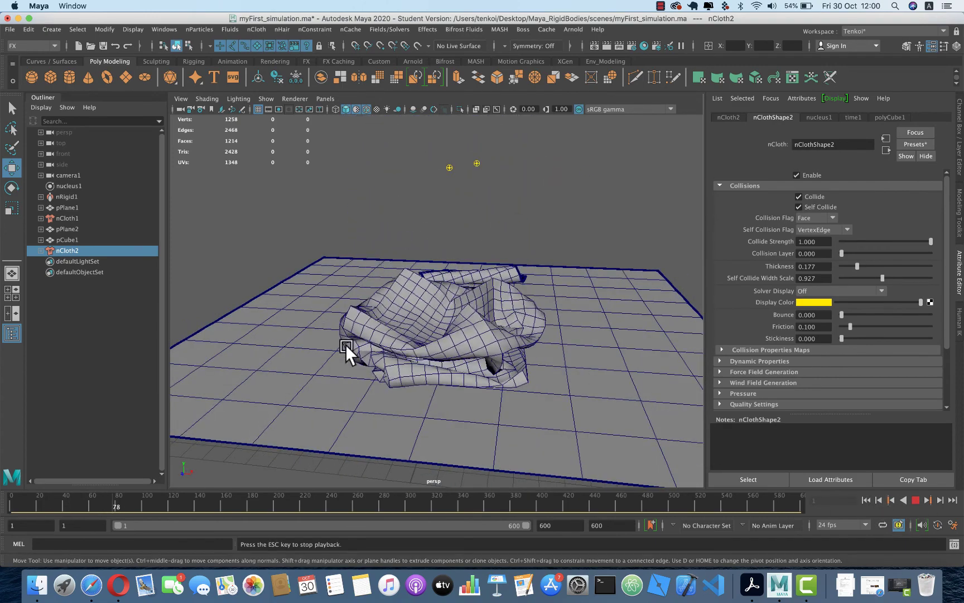
mouse_move(346, 344)
left_mouse_down("alt")
mouse_move(472, 338)
mouse_move(543, 363)
mouse_move(516, 360)
mouse_move(528, 326)
mouse_move(576, 280)
mouse_move(603, 291)
mouse_move(334, 358)
mouse_move(529, 369)
mouse_move(506, 397)
mouse_move(550, 380)
mouse_move(540, 385)
mouse_move(594, 430)
mouse_move(388, 409)
left_mouse_up("alt")
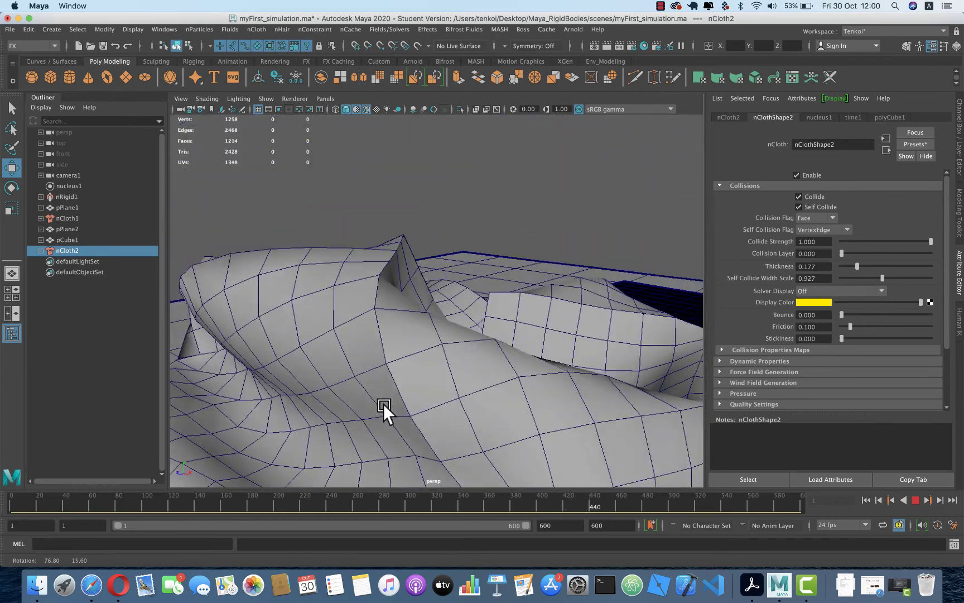
scroll(397, 387, "down", 5)
scroll(556, 366, "down", 3)
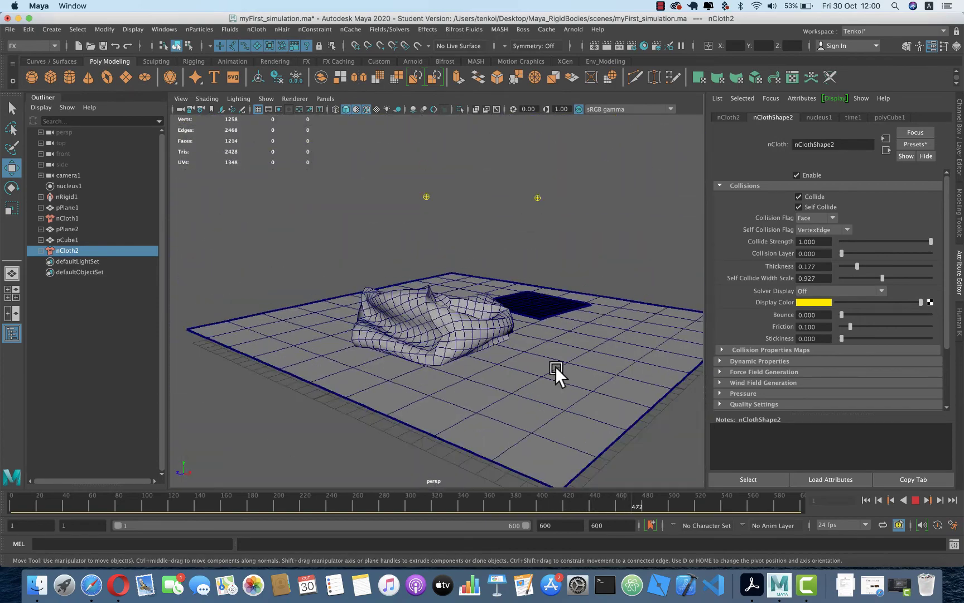
left_click(915, 500)
left_click(866, 499)
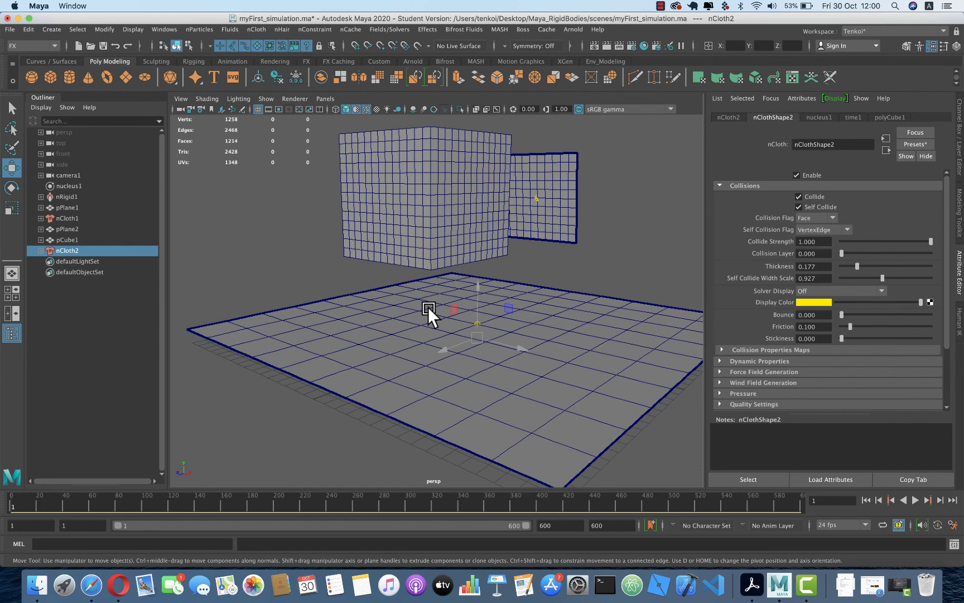
Replay the simulation to frame 223 and bring up the Perspective camera list
scroll(424, 282, "down", 5)
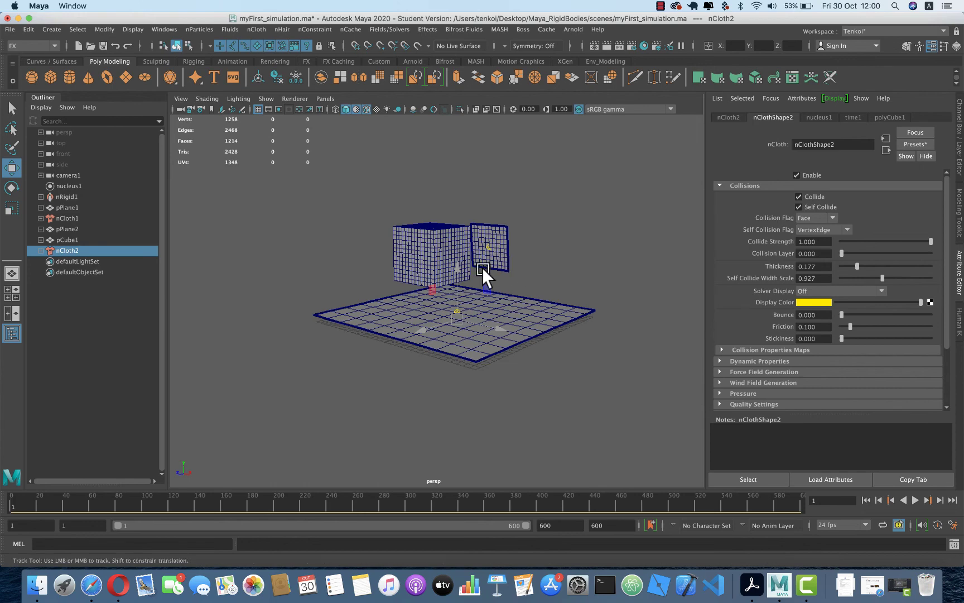
left_click(915, 500)
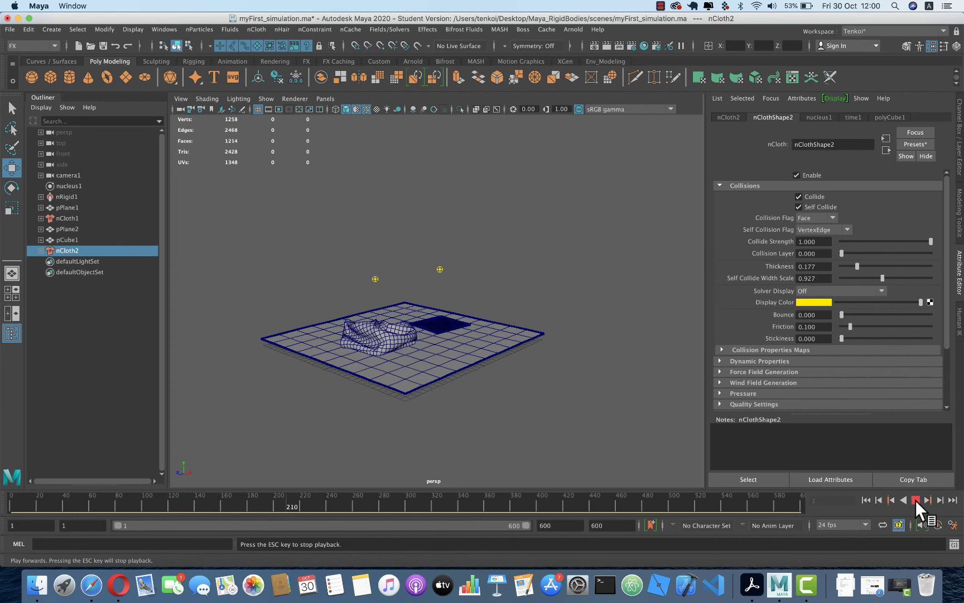
left_click(916, 500)
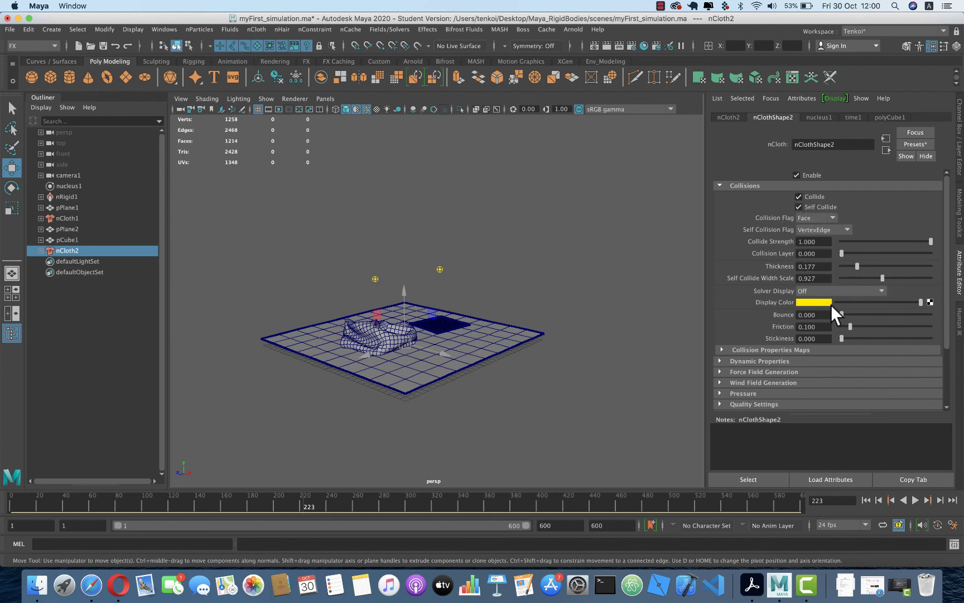
scroll(369, 385, "up", 2)
scroll(369, 385, "up", 3)
scroll(370, 385, "up", 3)
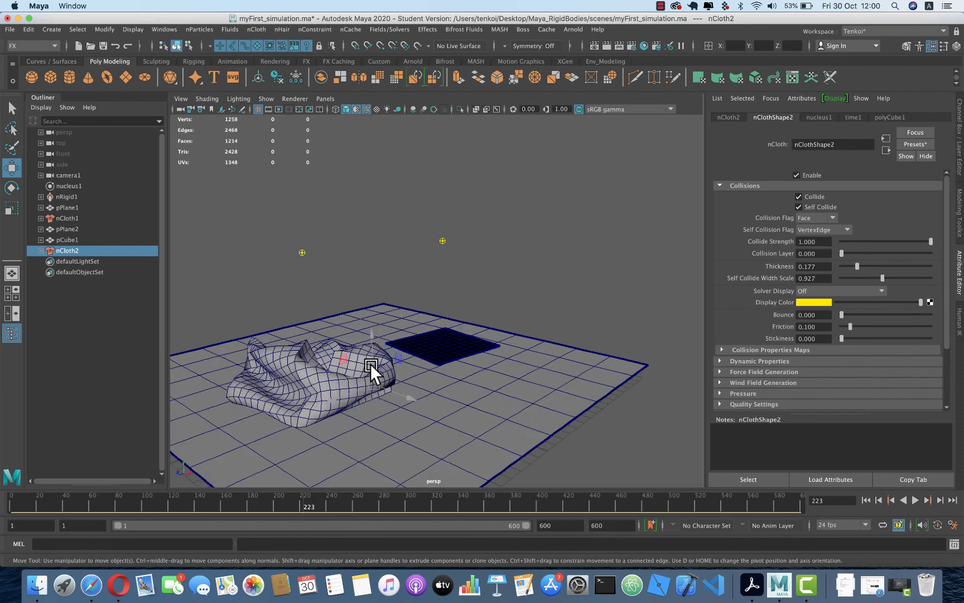
left_click(326, 99)
mouse_move(354, 110)
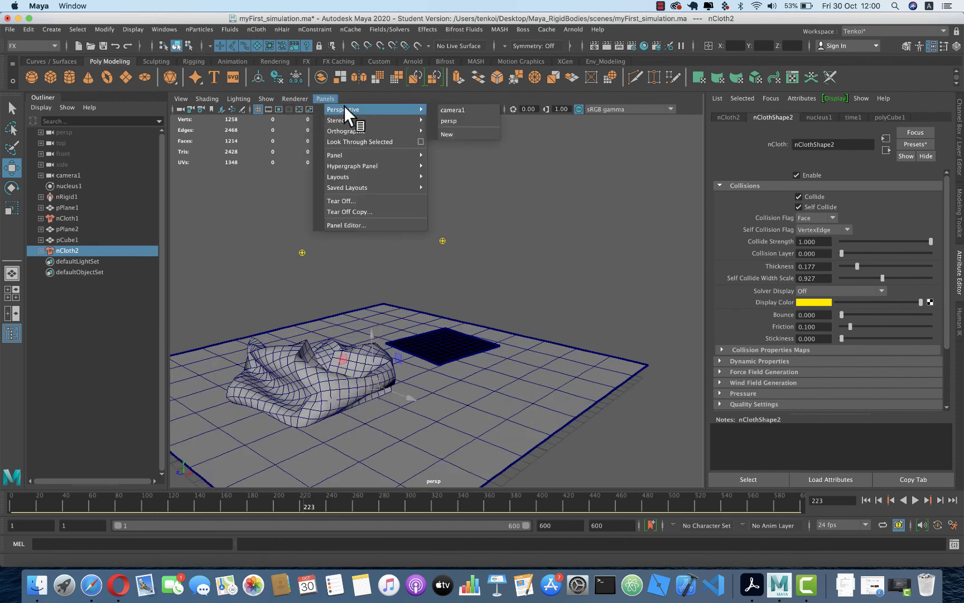
Look through camera1 and play the cloth simulation from the start to frame 453
left_click(447, 110)
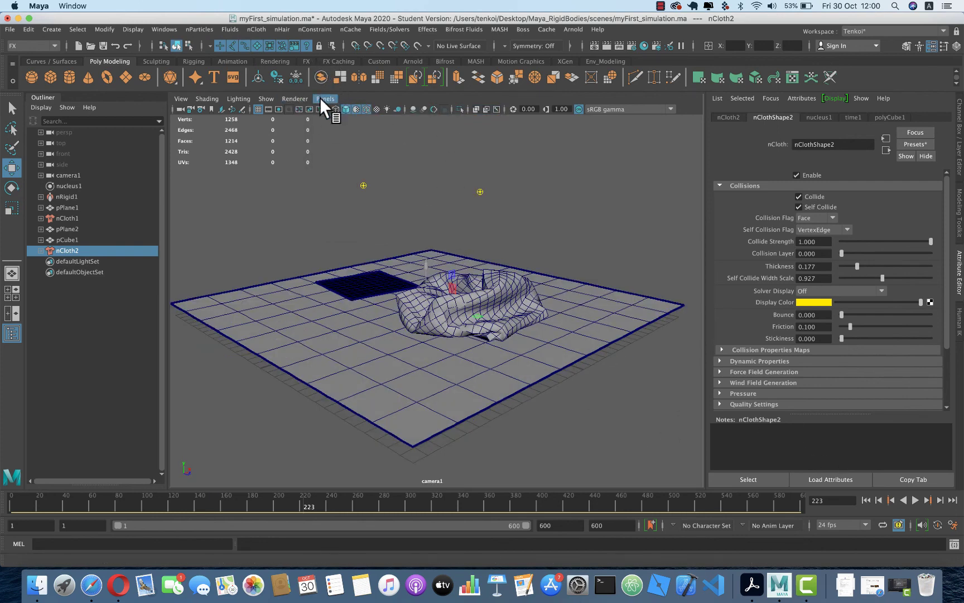
left_click(865, 500)
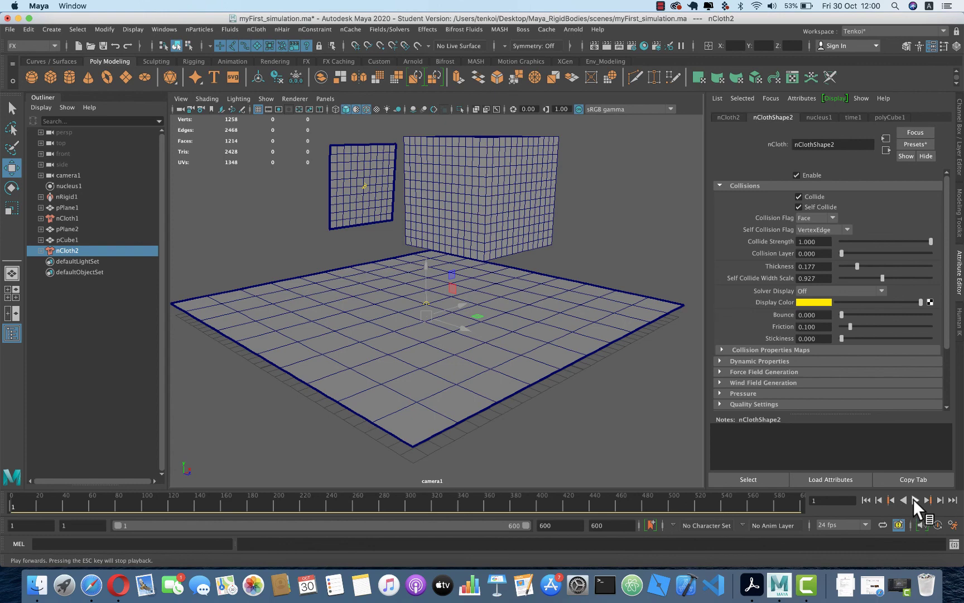
left_click(916, 500)
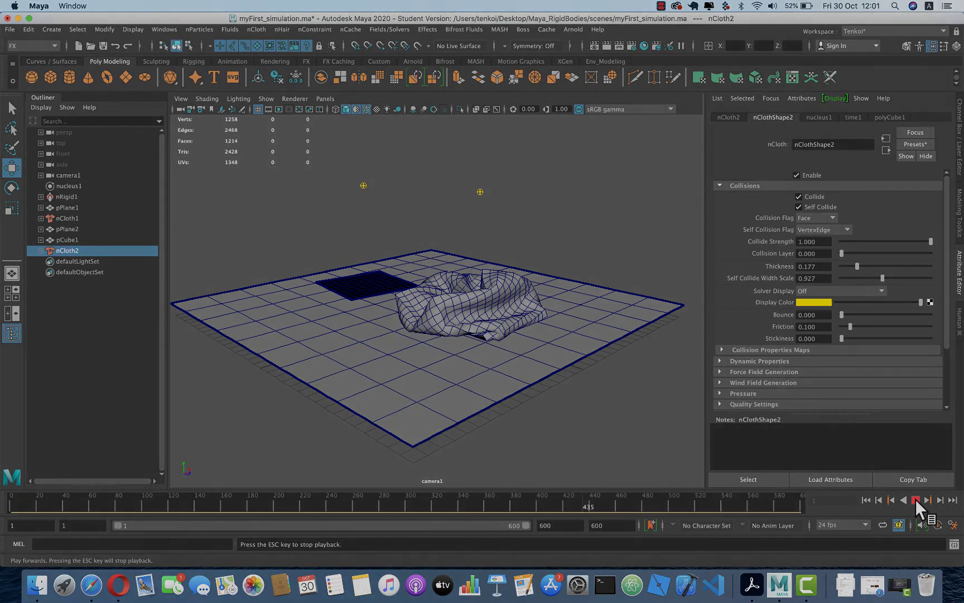
left_click(915, 499)
left_click(660, 6)
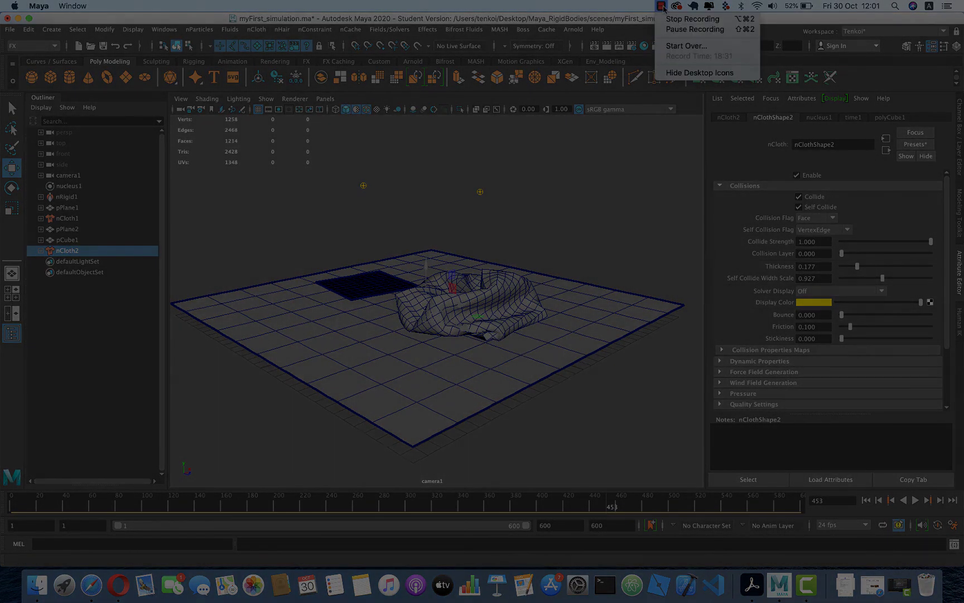